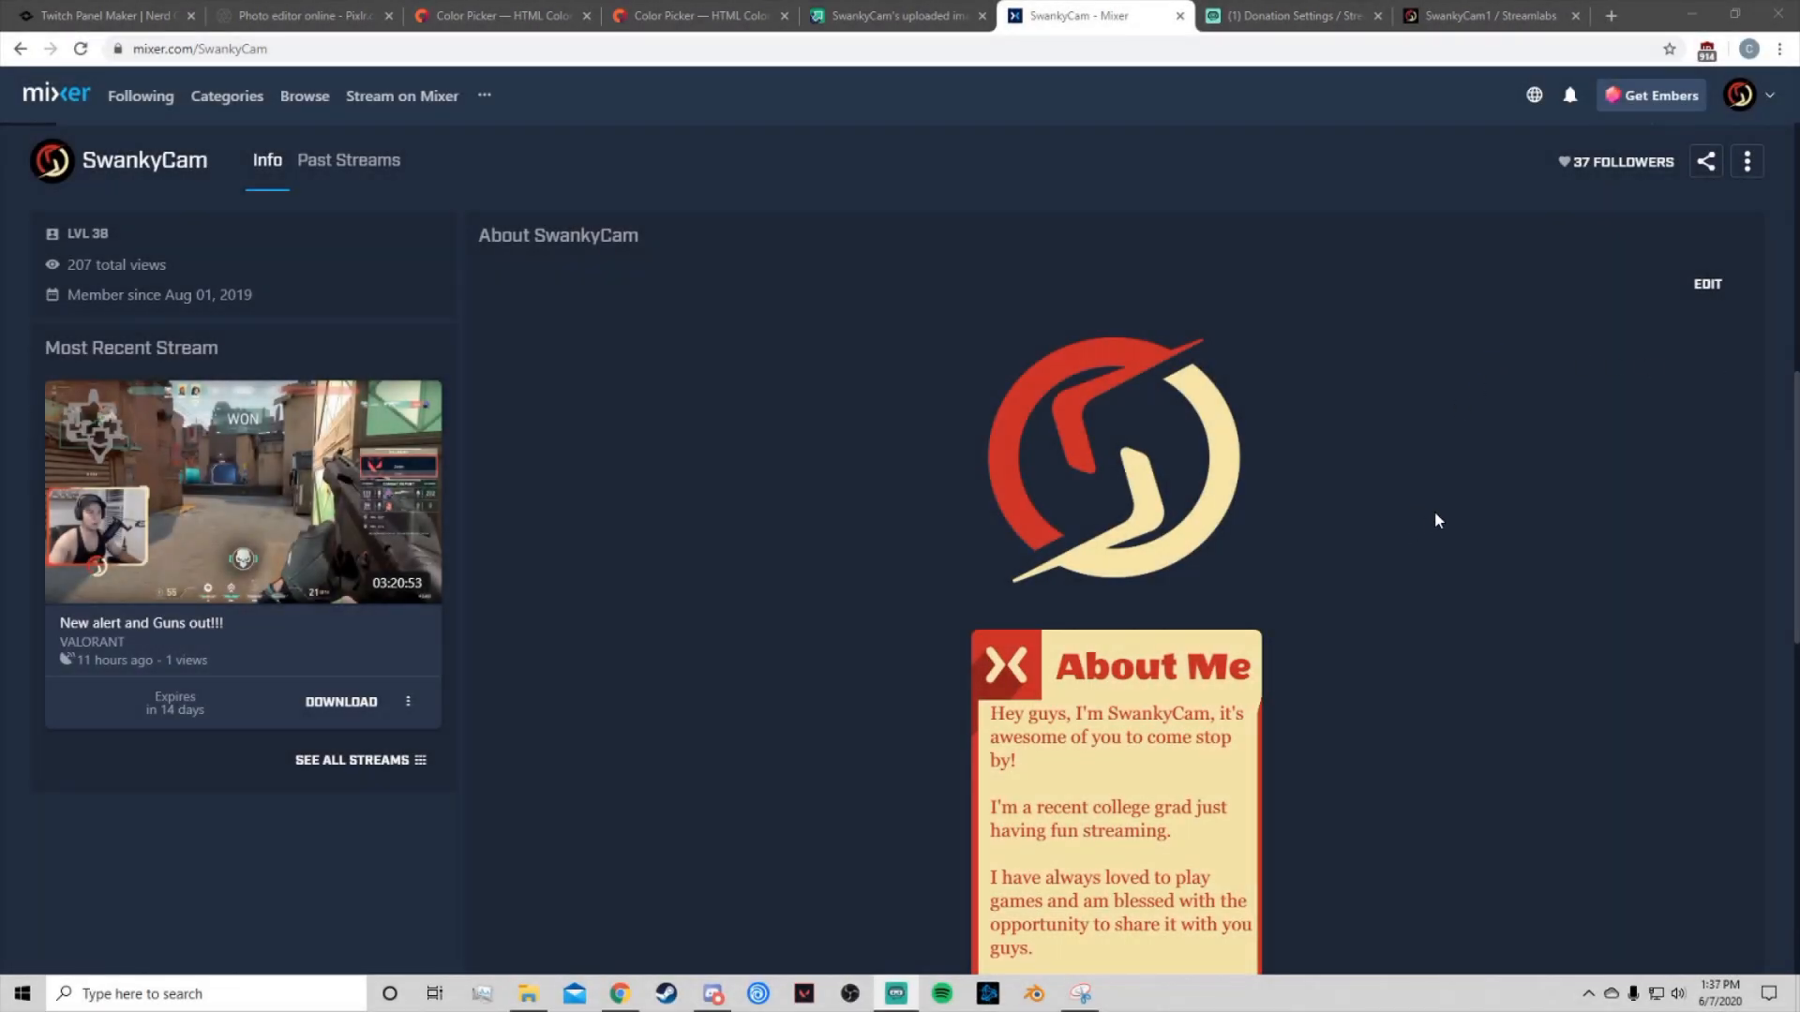
Step: Review the existing About Me, About Doggo and PC Specs panels on the Mixer profile and the reference panel screenshot
scroll(998, 483, "down", 5)
scroll(1129, 486, "up", 1)
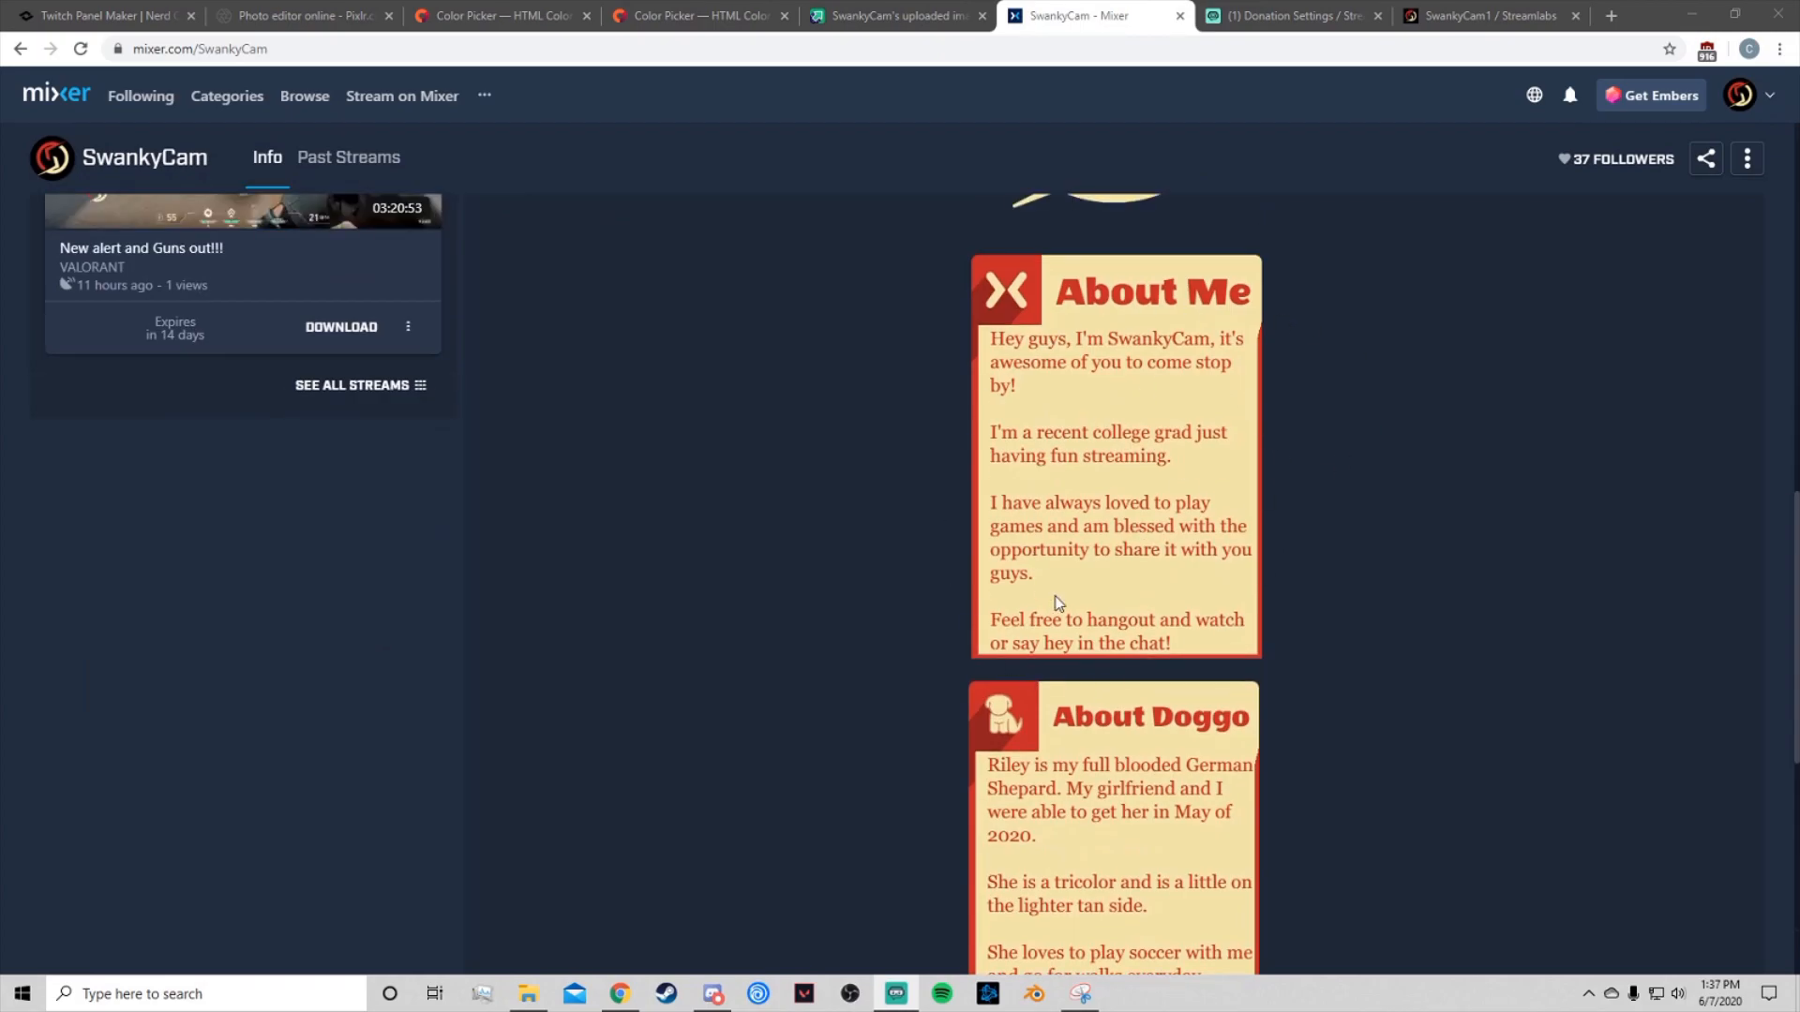
scroll(1040, 421, "down", 6)
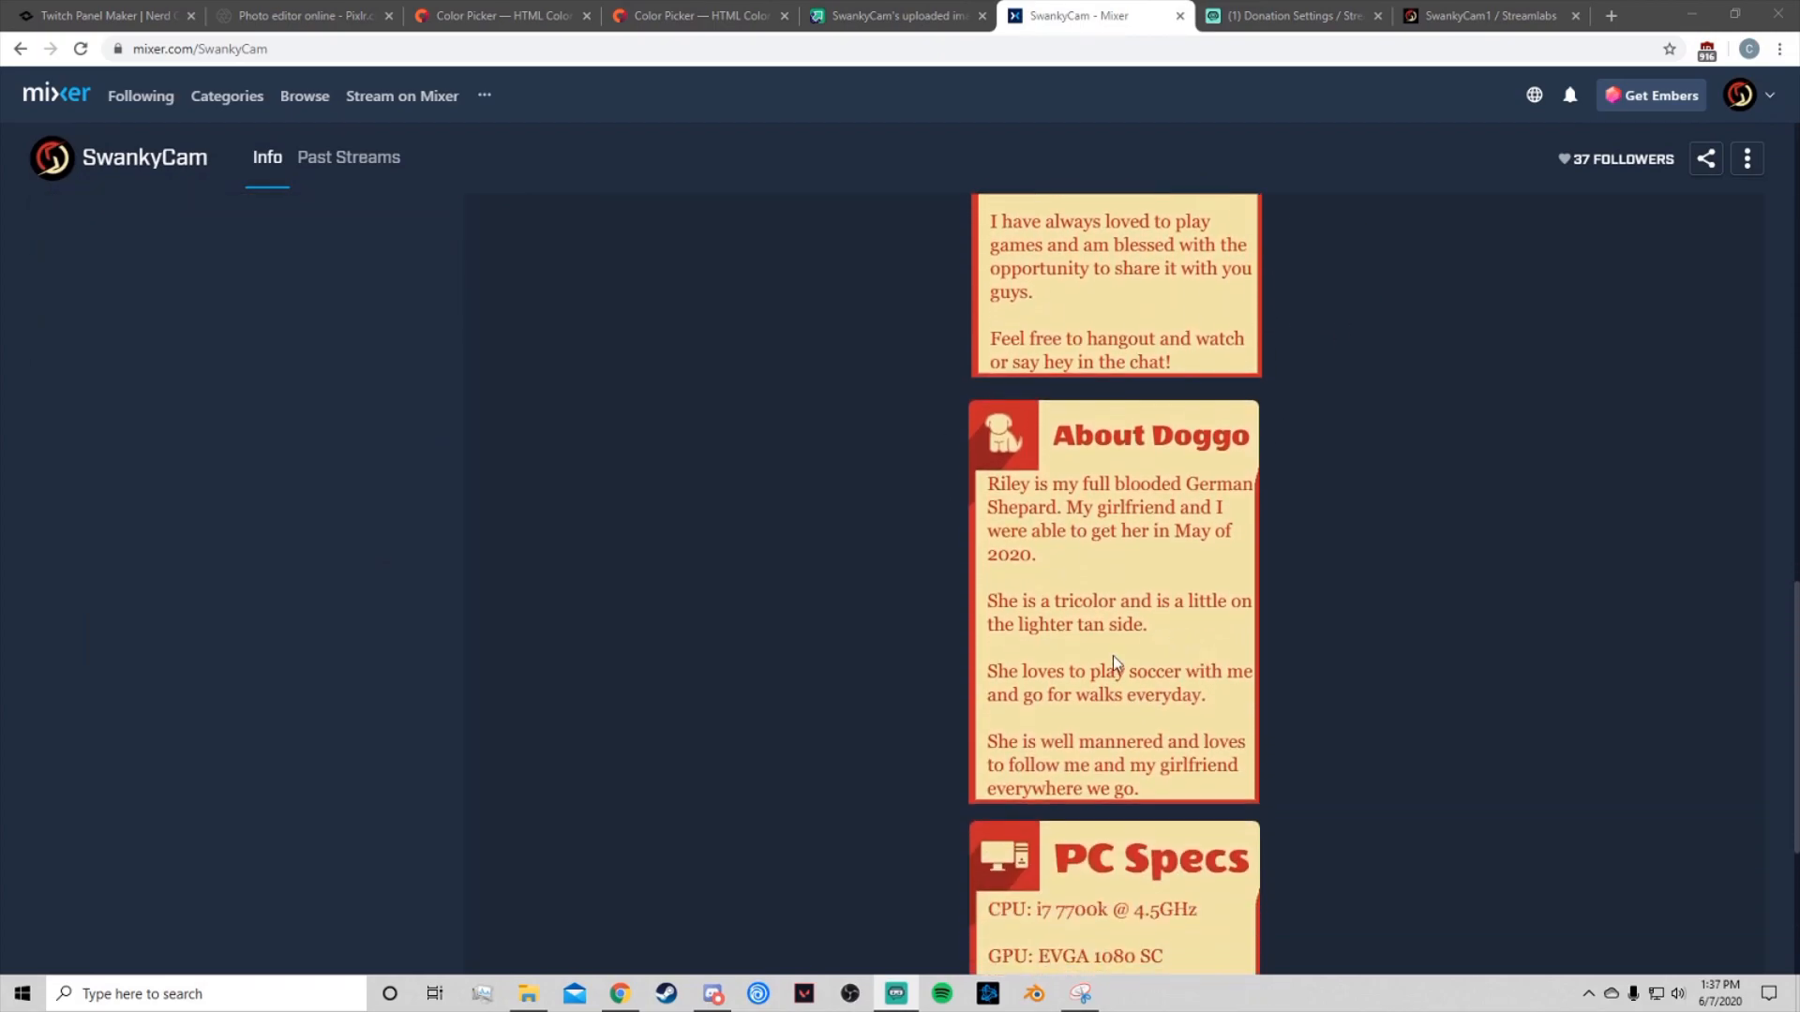
scroll(1141, 657, "down", 1)
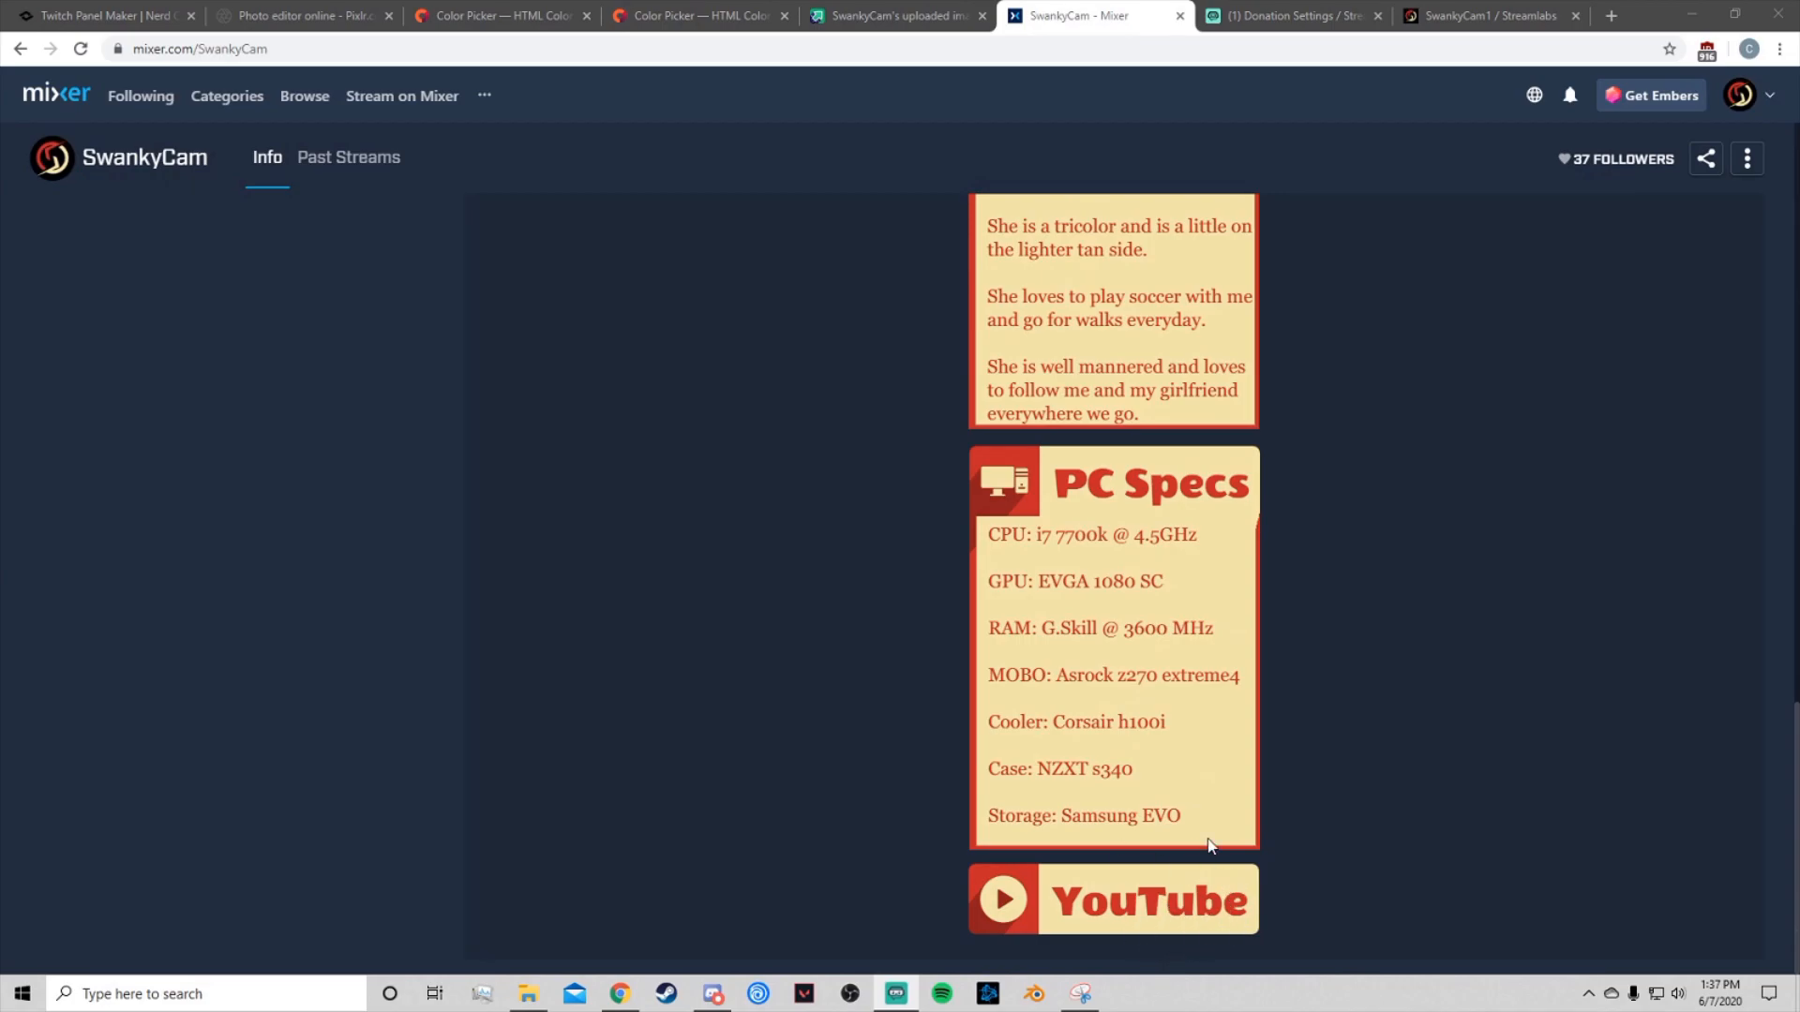
scroll(1185, 823, "up", 10)
scroll(1116, 574, "up", 3)
scroll(1159, 632, "down", 4)
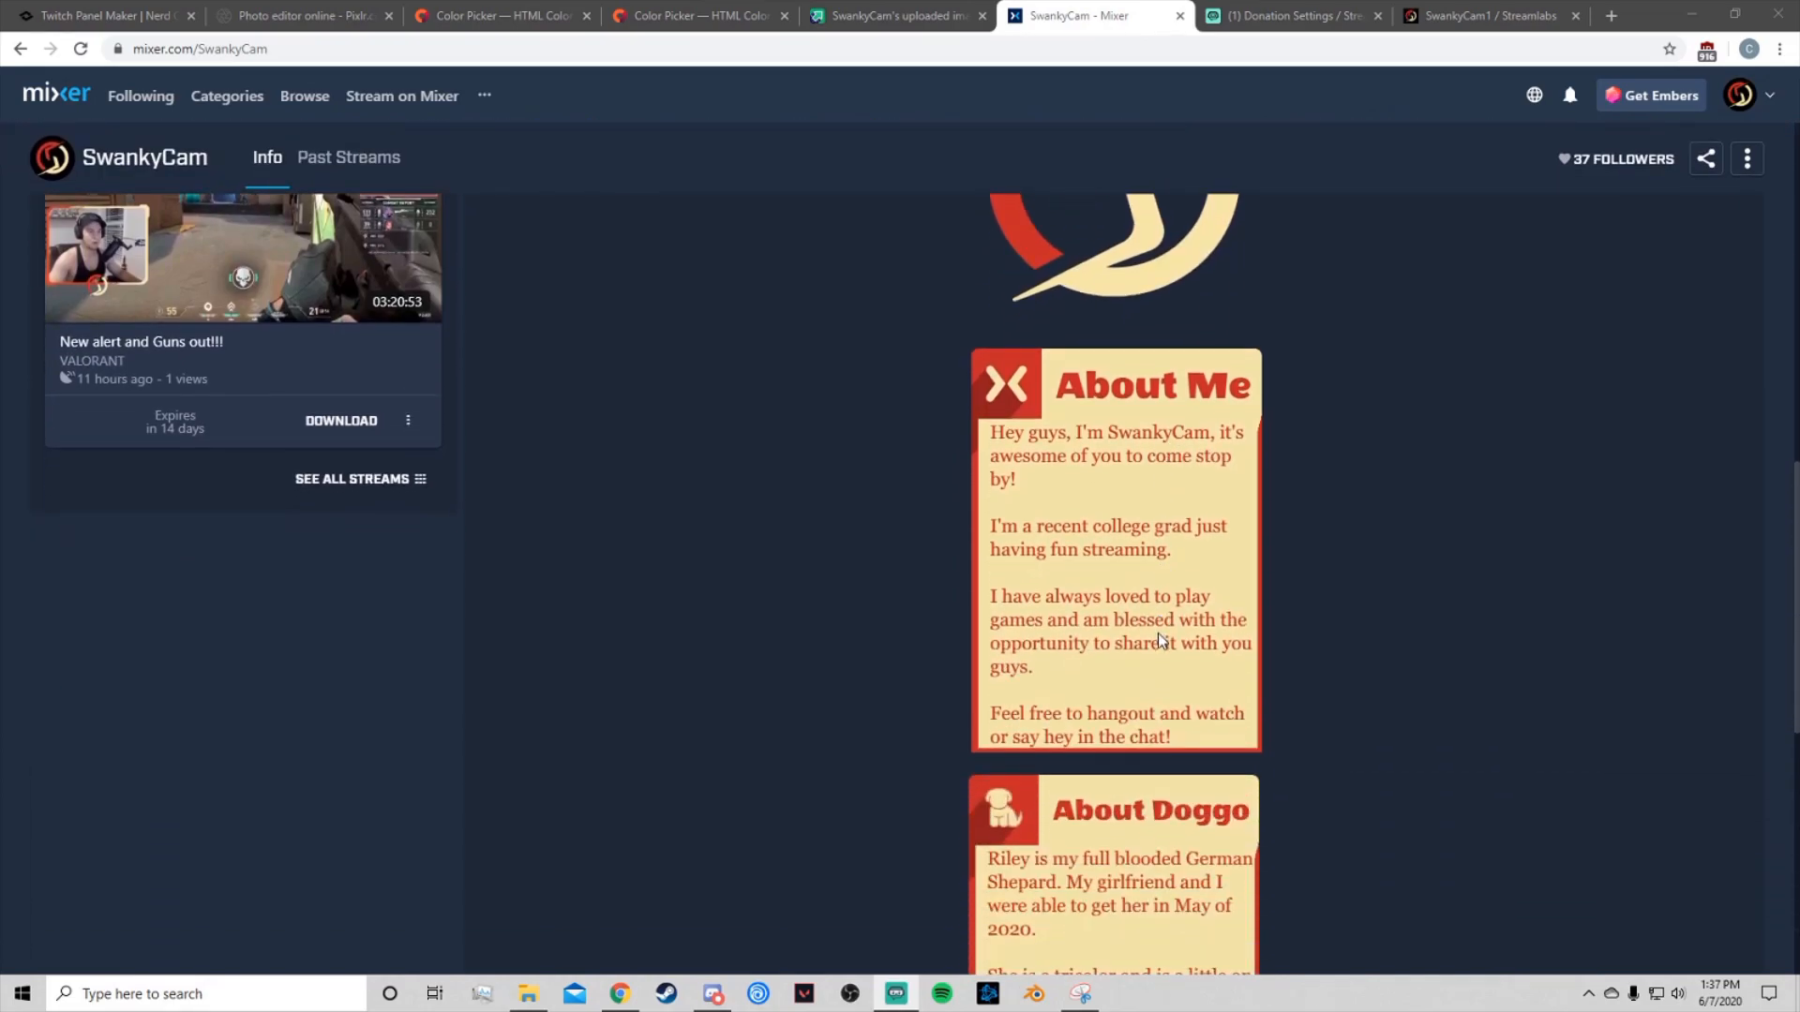
left_click(1080, 993)
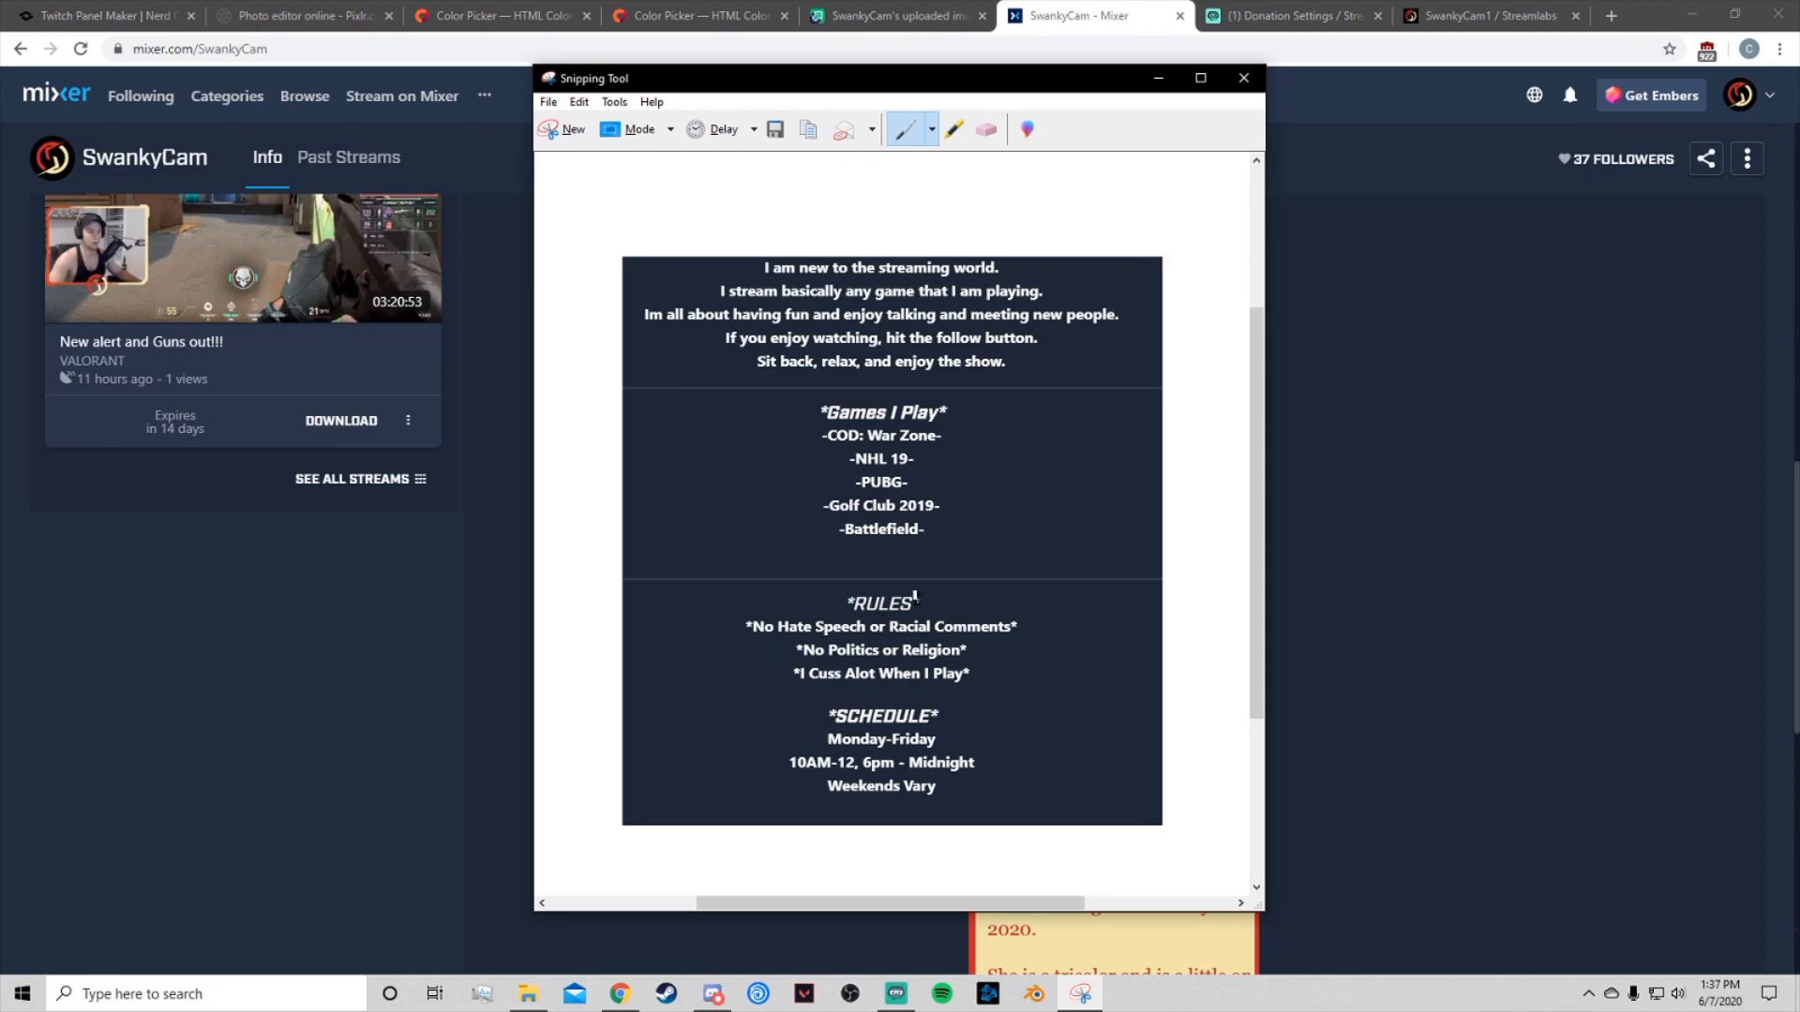
left_click(1165, 83)
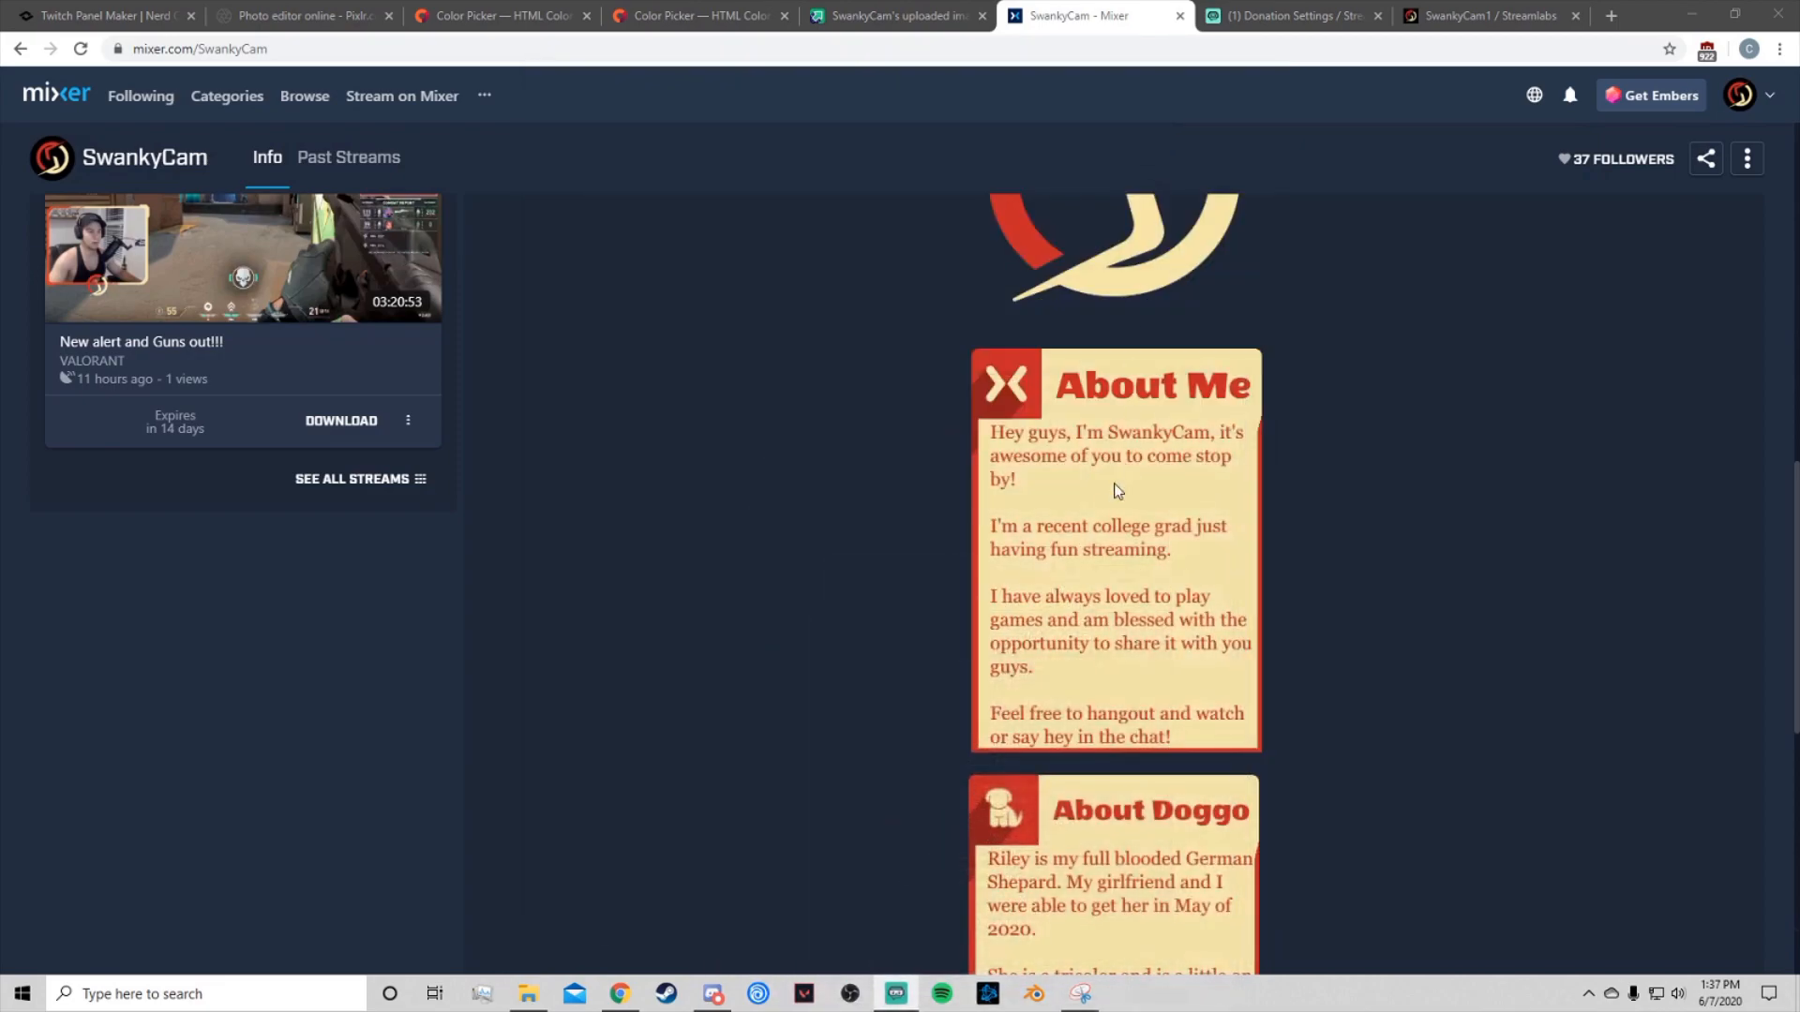
scroll(1123, 463, "up", 3)
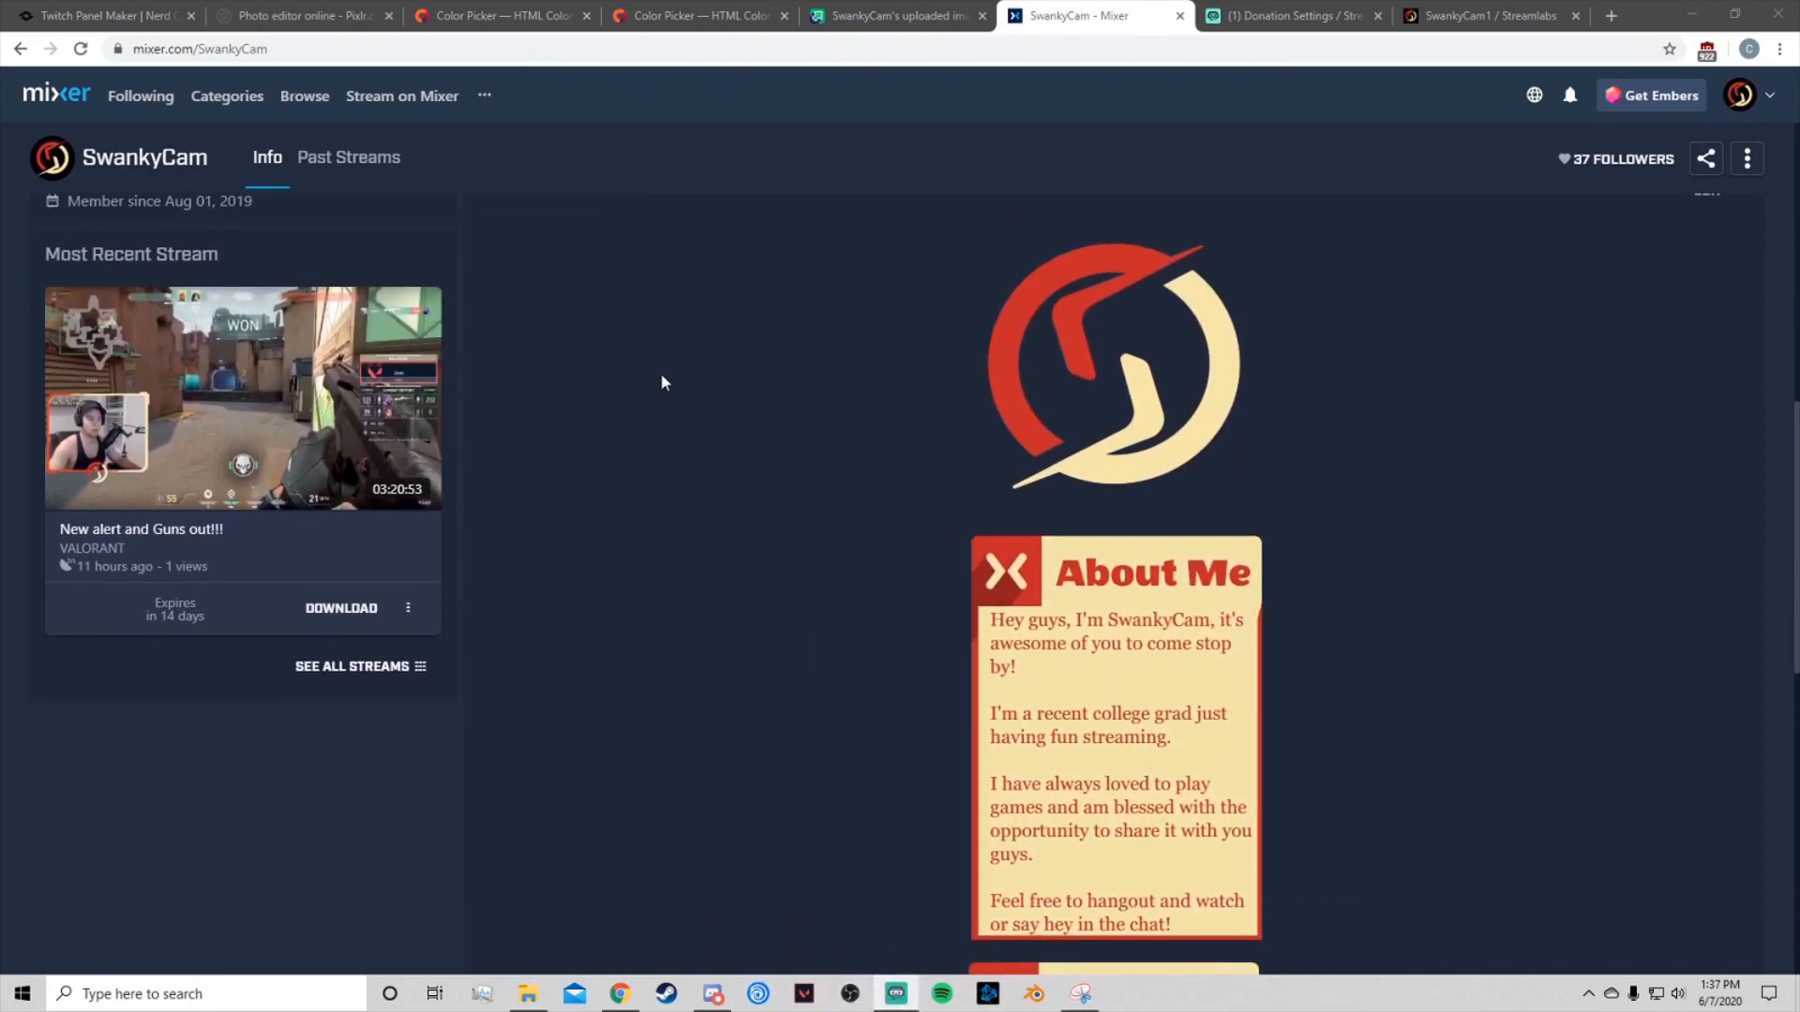
Step: Check the hex codes of the orange and dark grey colours in the two colour picker tabs
left_click(497, 13)
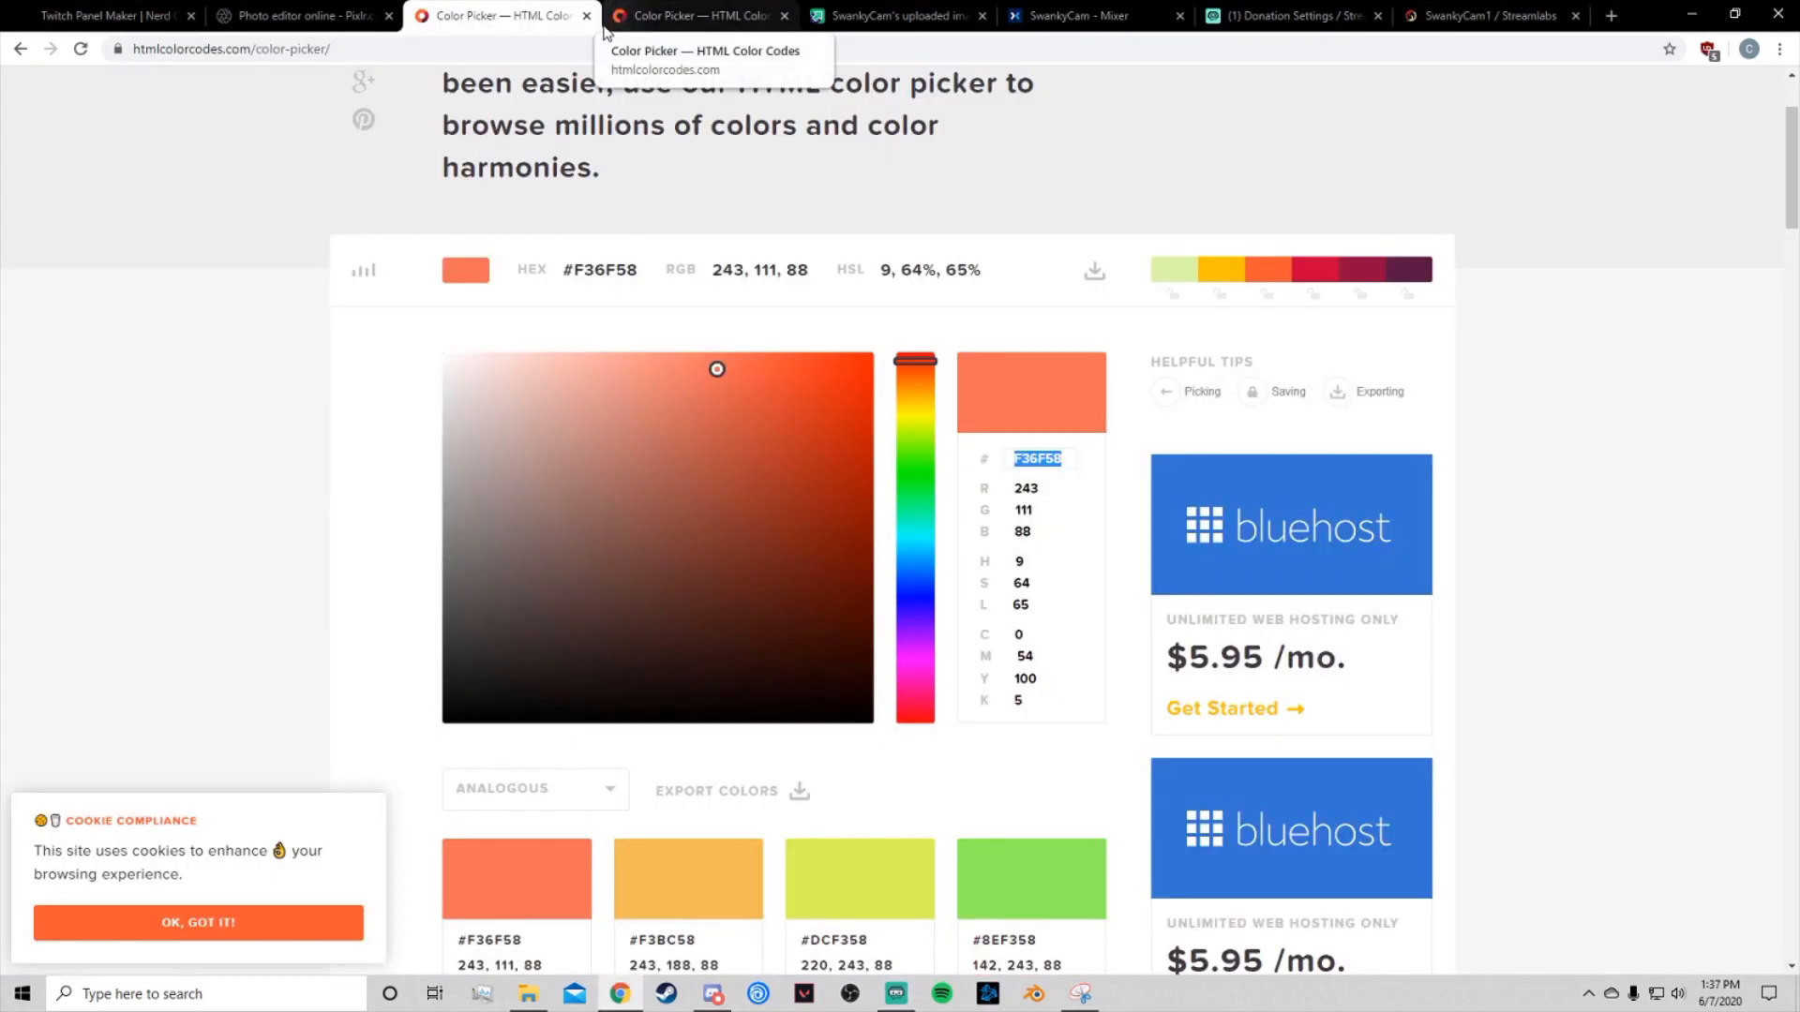
left_click(334, 380)
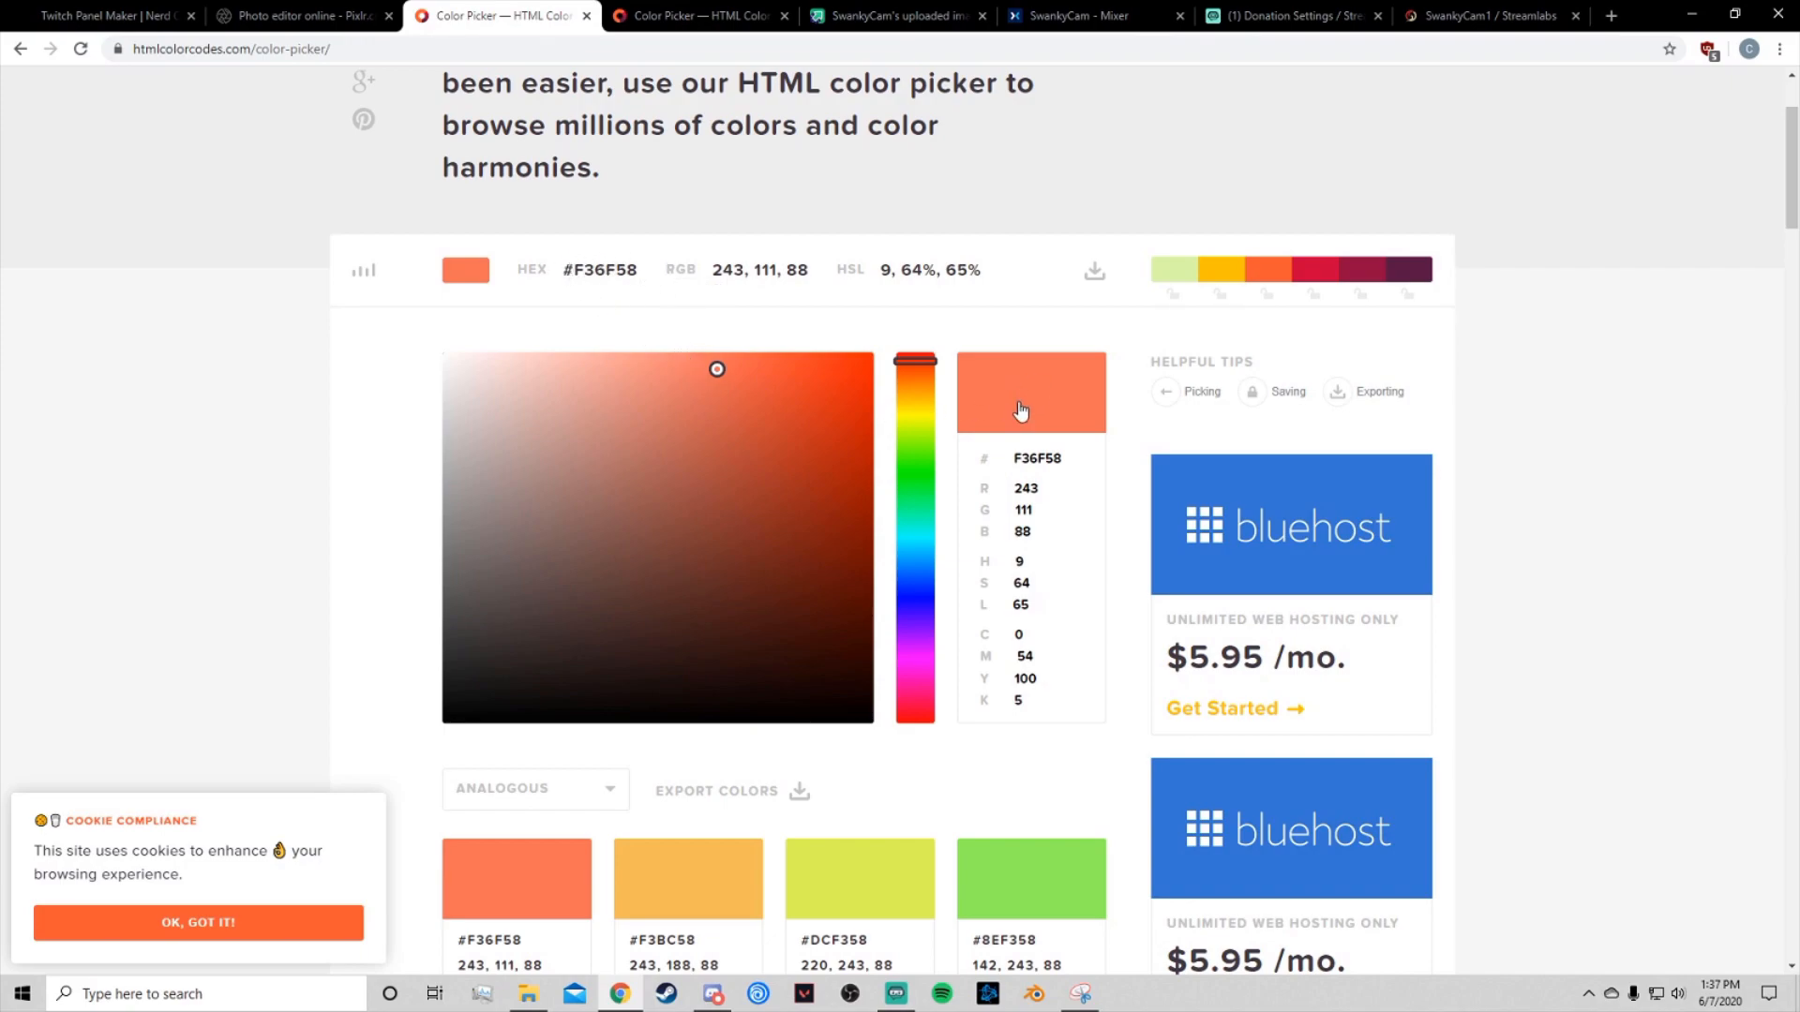
left_click_drag(574, 272, 625, 260)
left_click_drag(1021, 458, 1046, 457)
left_click(693, 15)
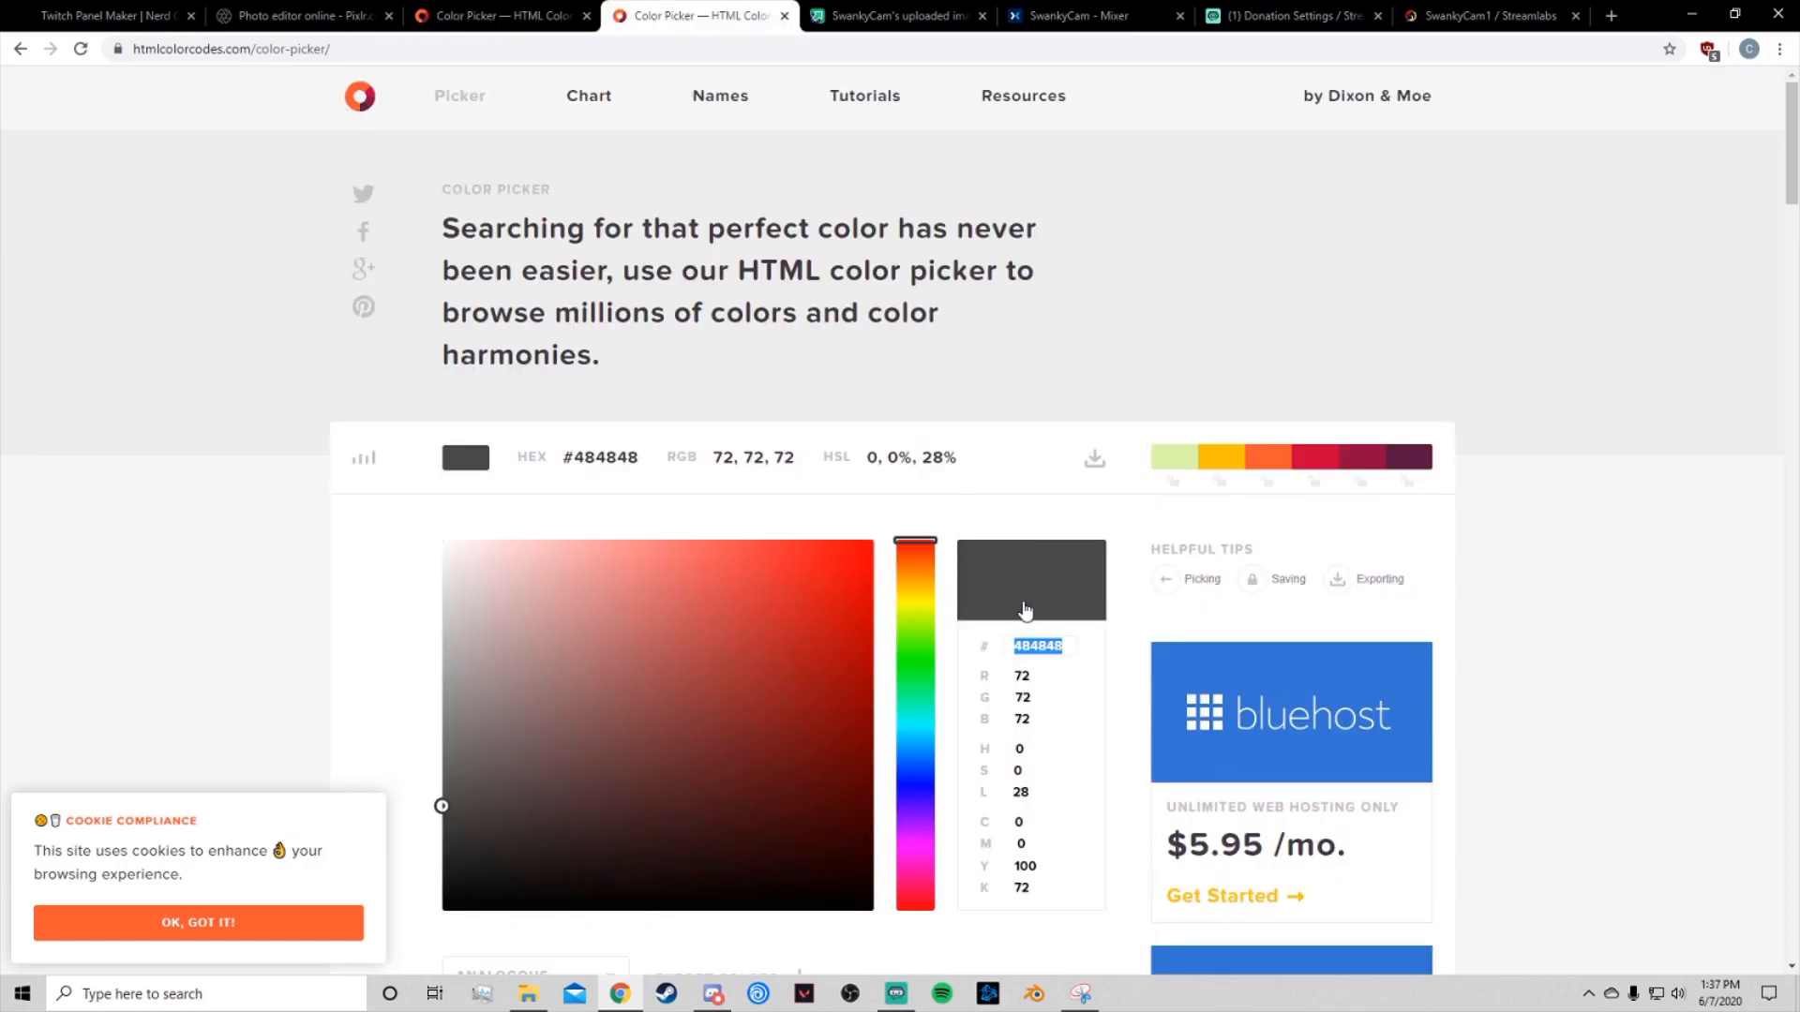
left_click(879, 520)
left_click(574, 452)
left_click(695, 486)
left_click(520, 15)
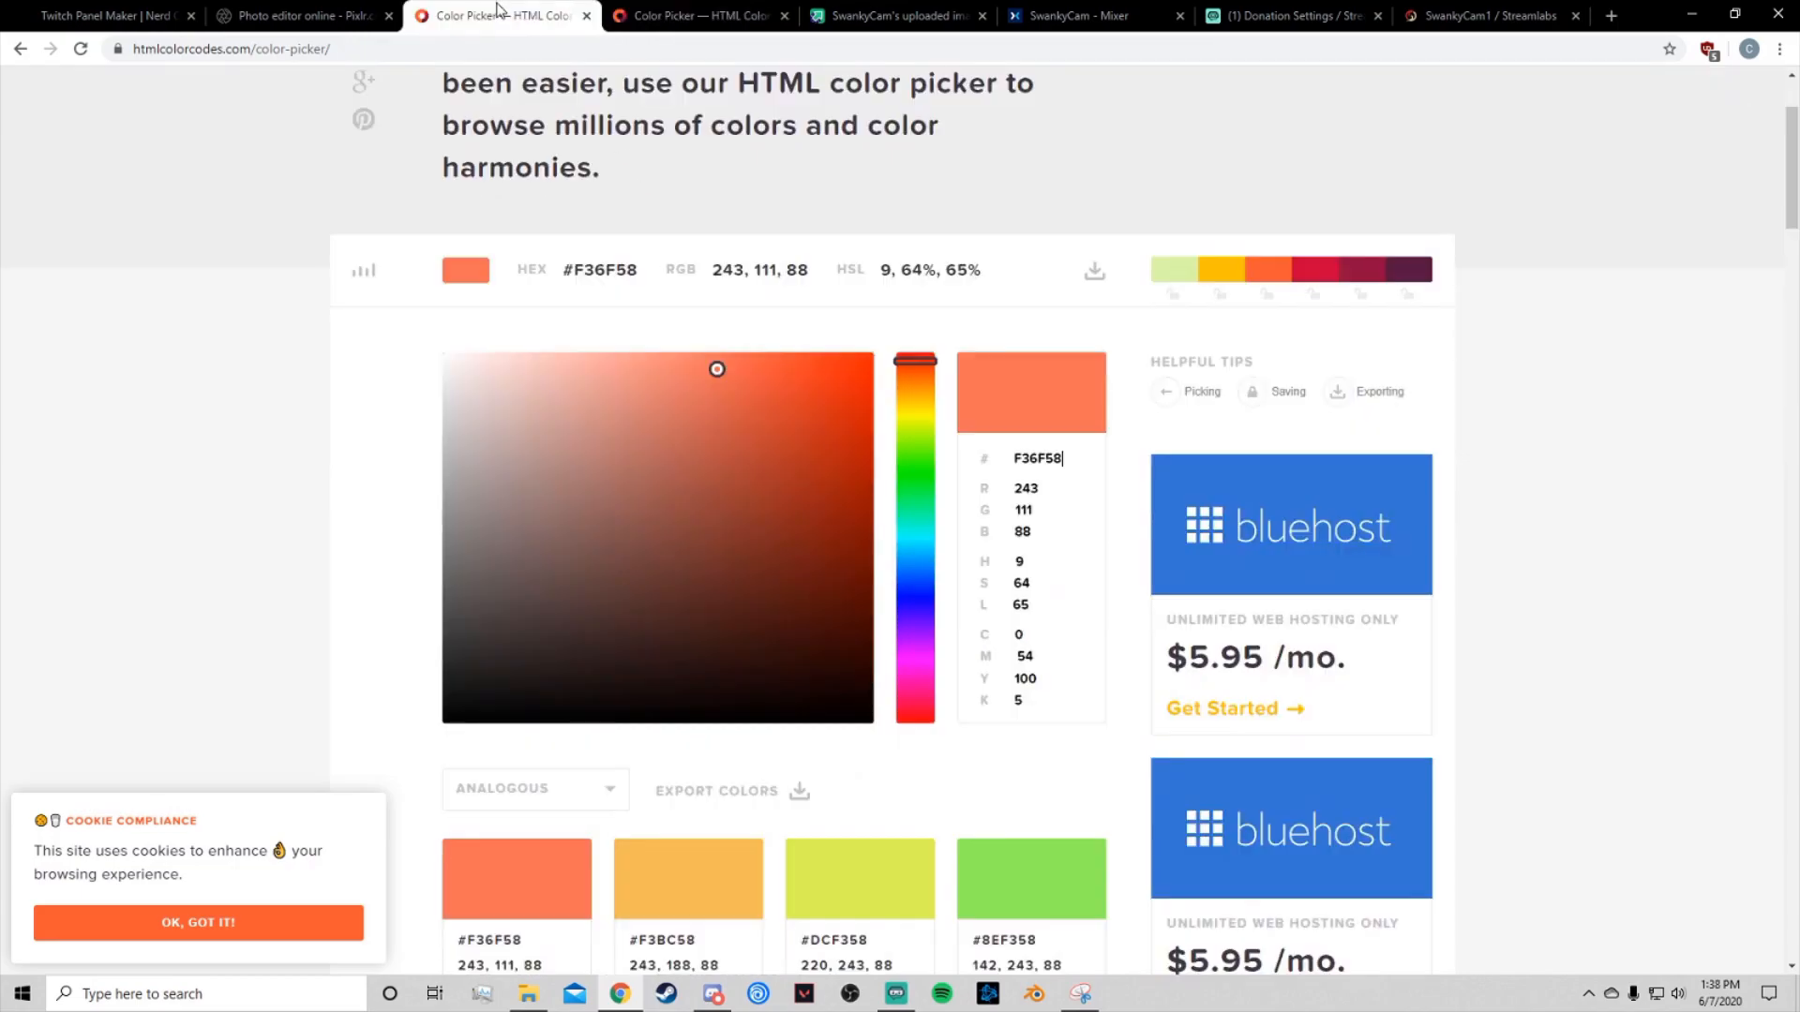
Step: In the panel maker, replace the panel text content with Donate
left_click(110, 9)
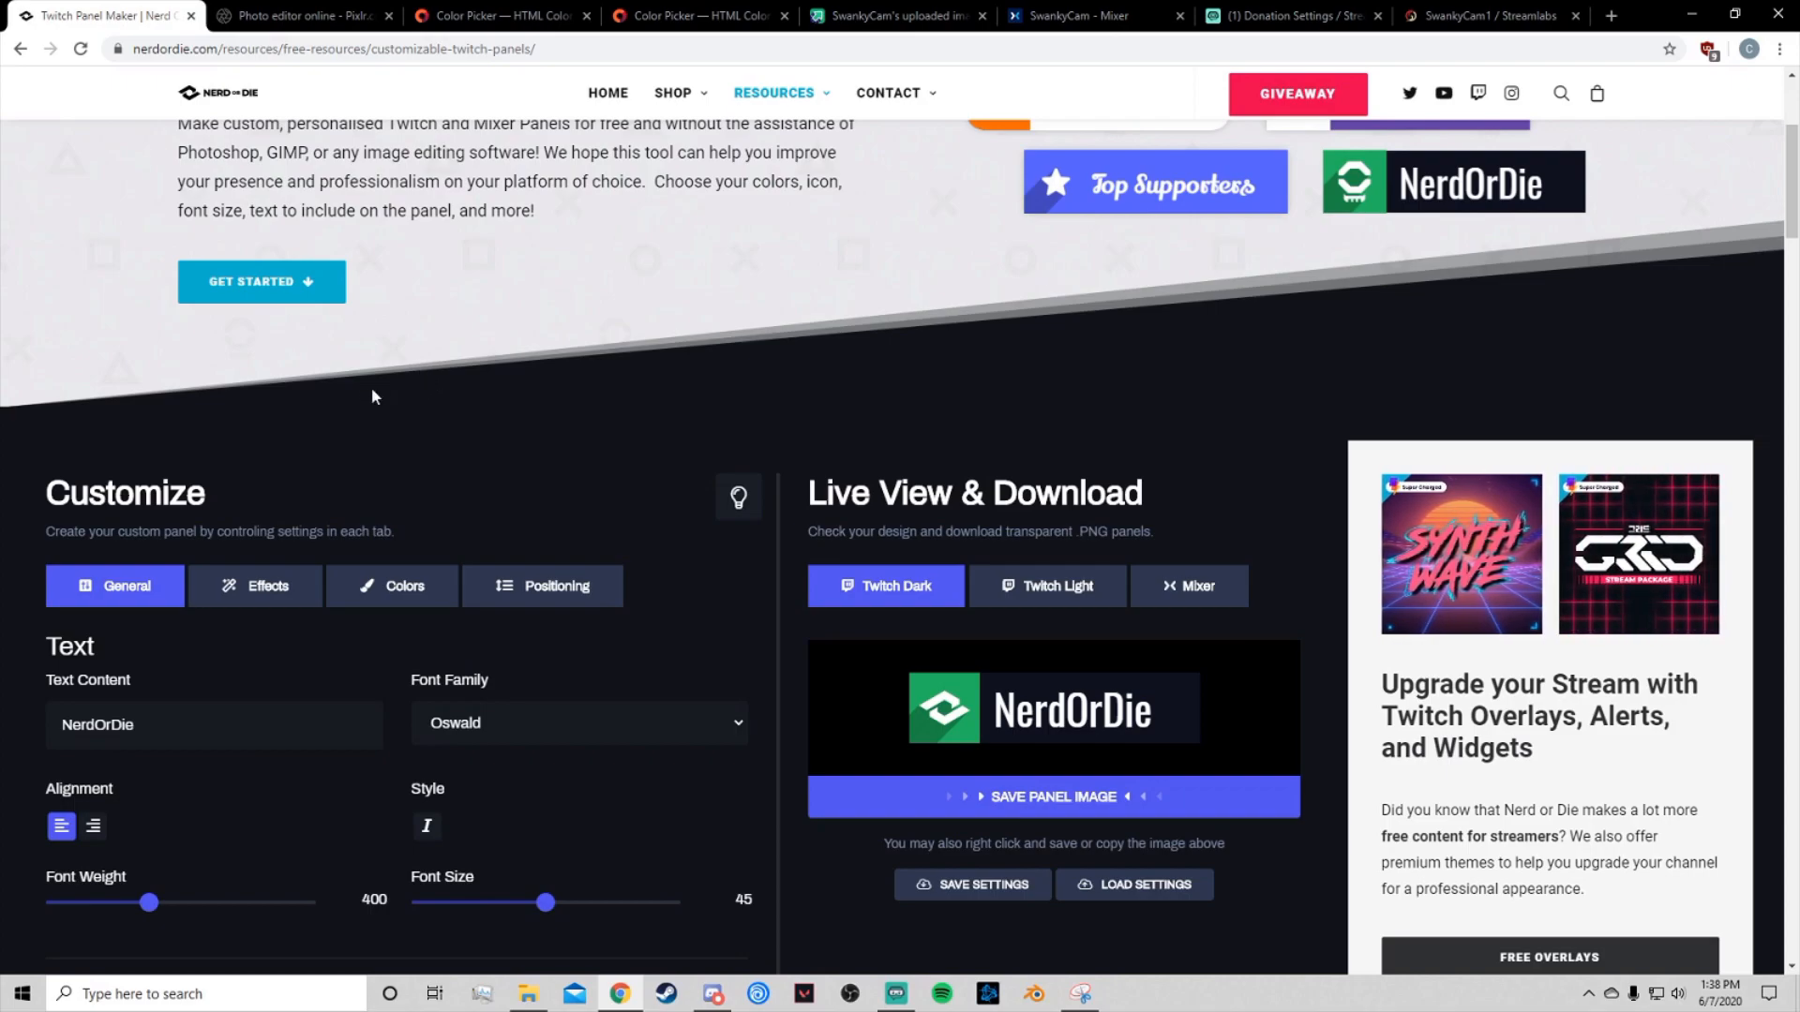
scroll(323, 420, "down", 2)
left_click_drag(139, 537, 16, 532)
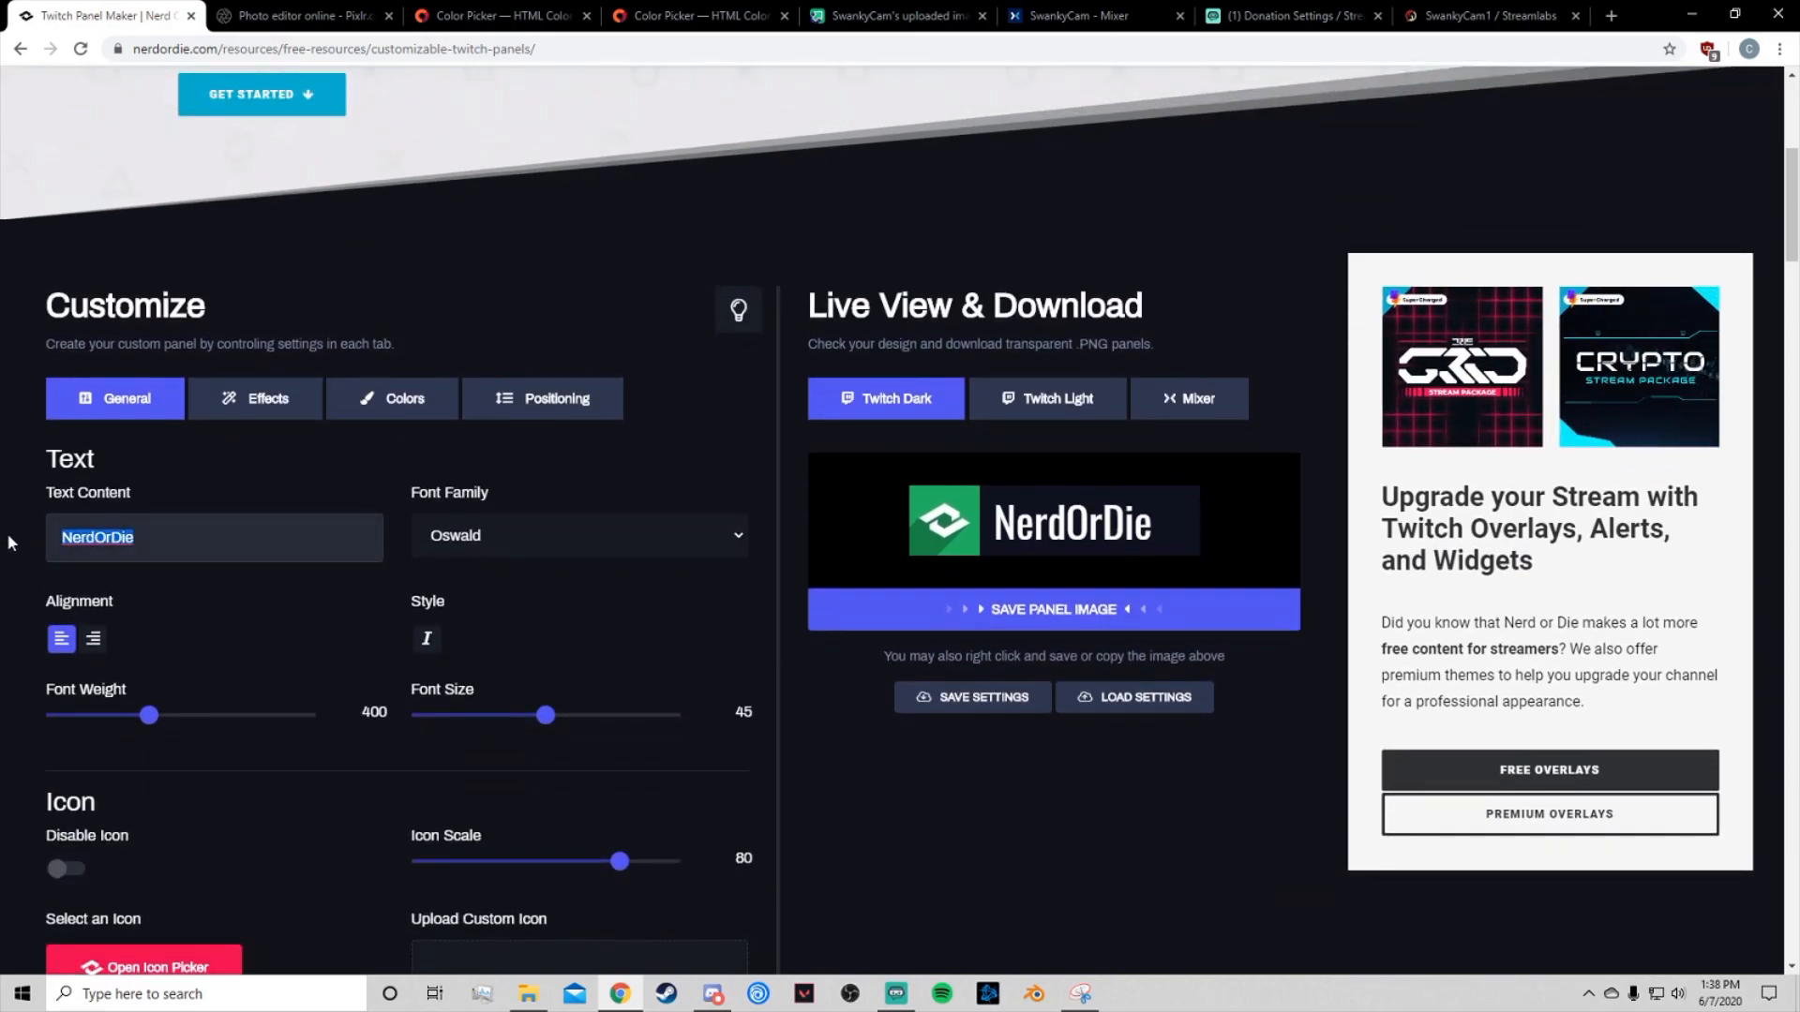
type("Donate")
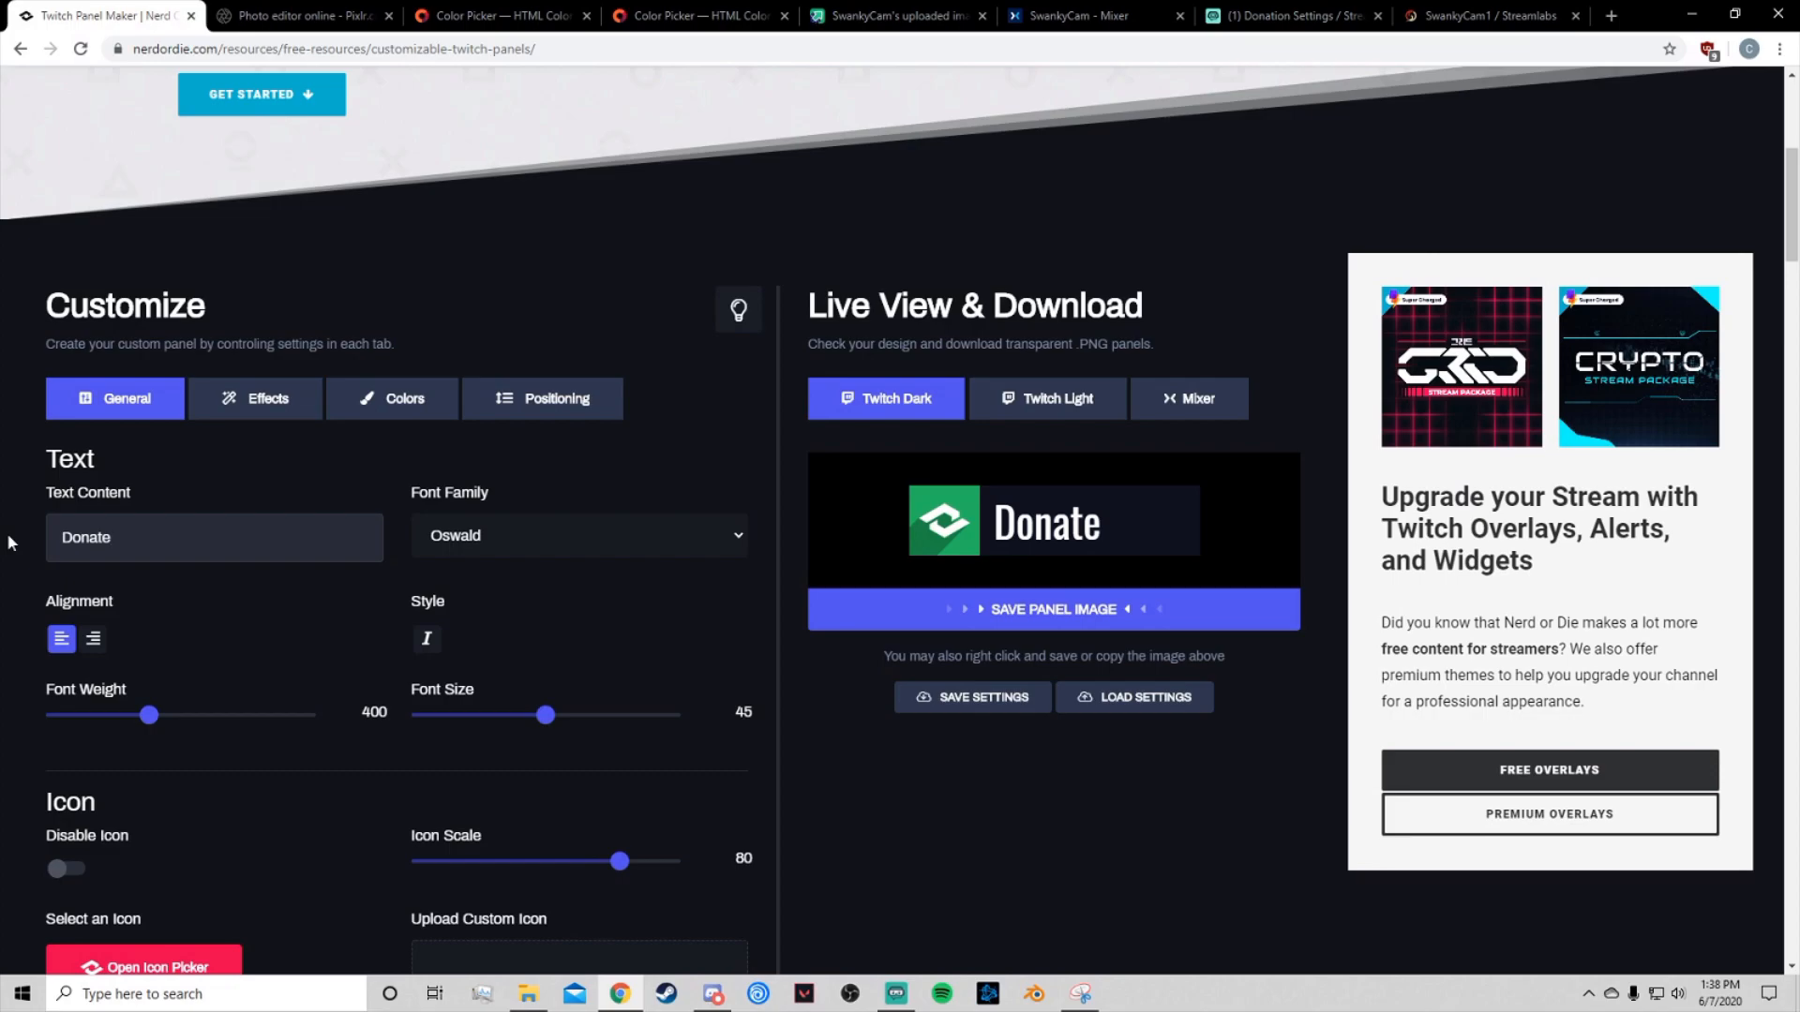
Step: Set the panel's font family to Wendy One
left_click(586, 546)
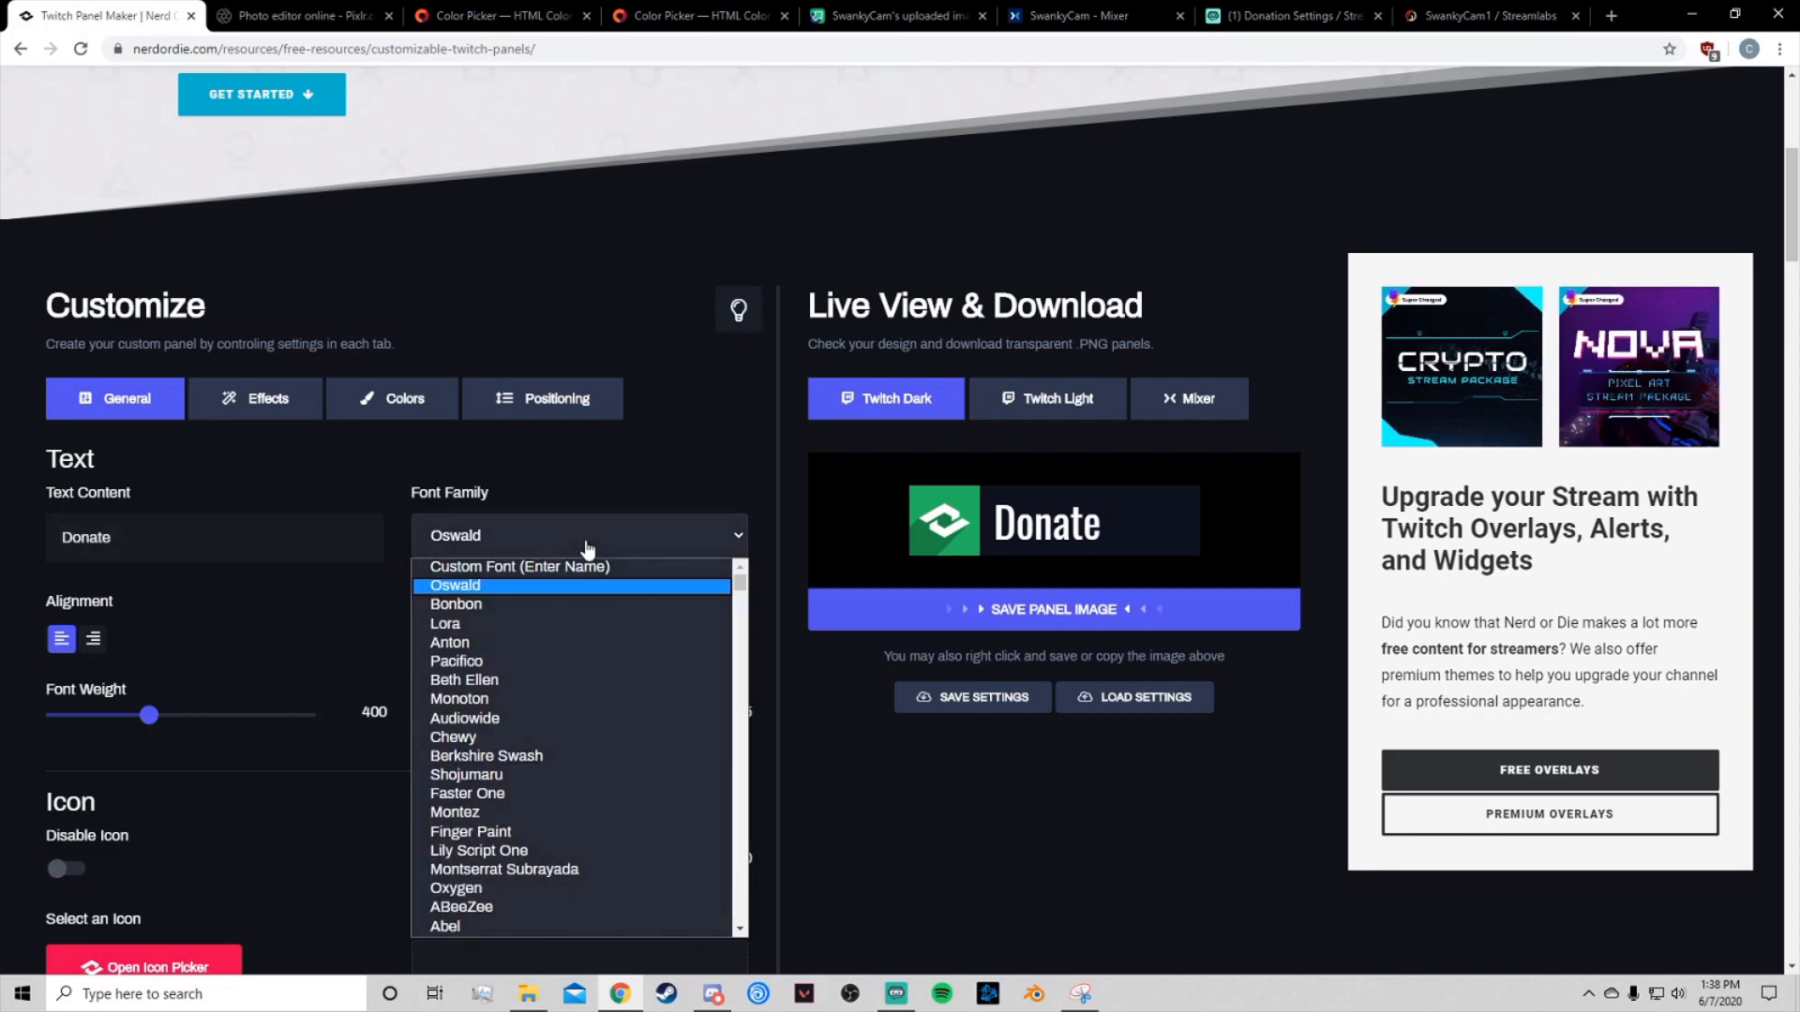
key("w")
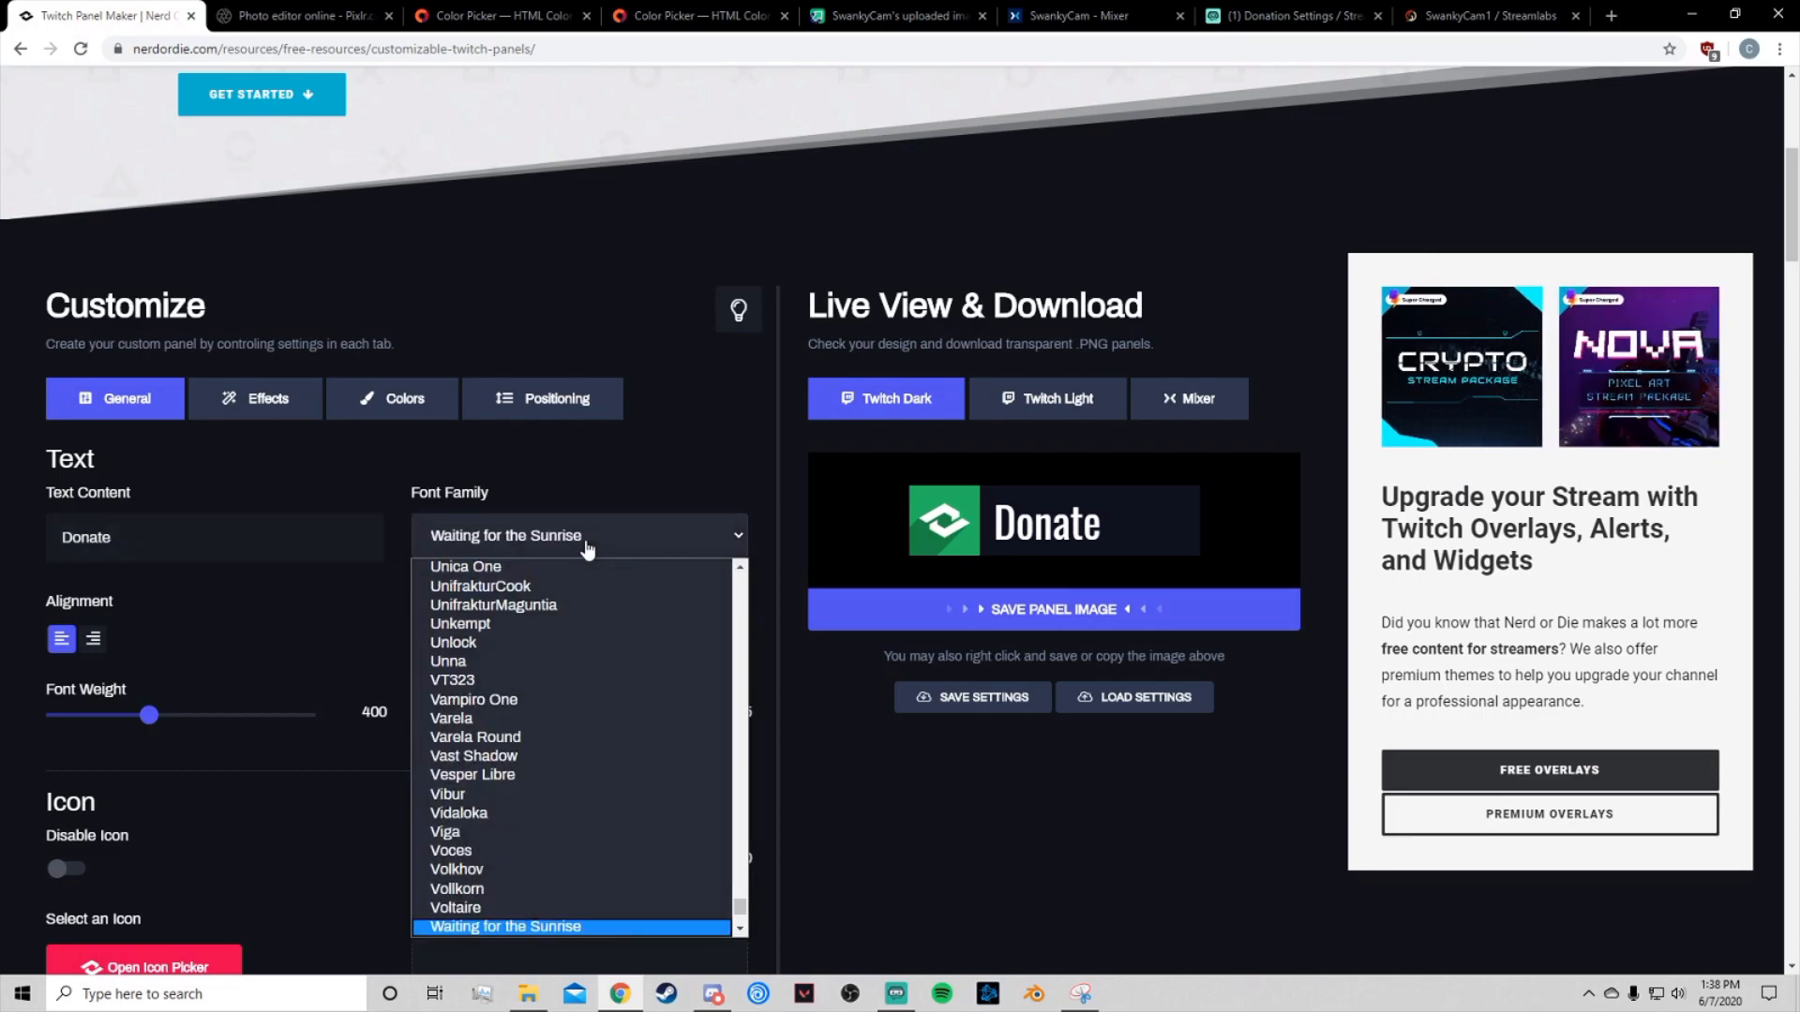
key("w")
key("w")
key("w")
key("w")
key("w")
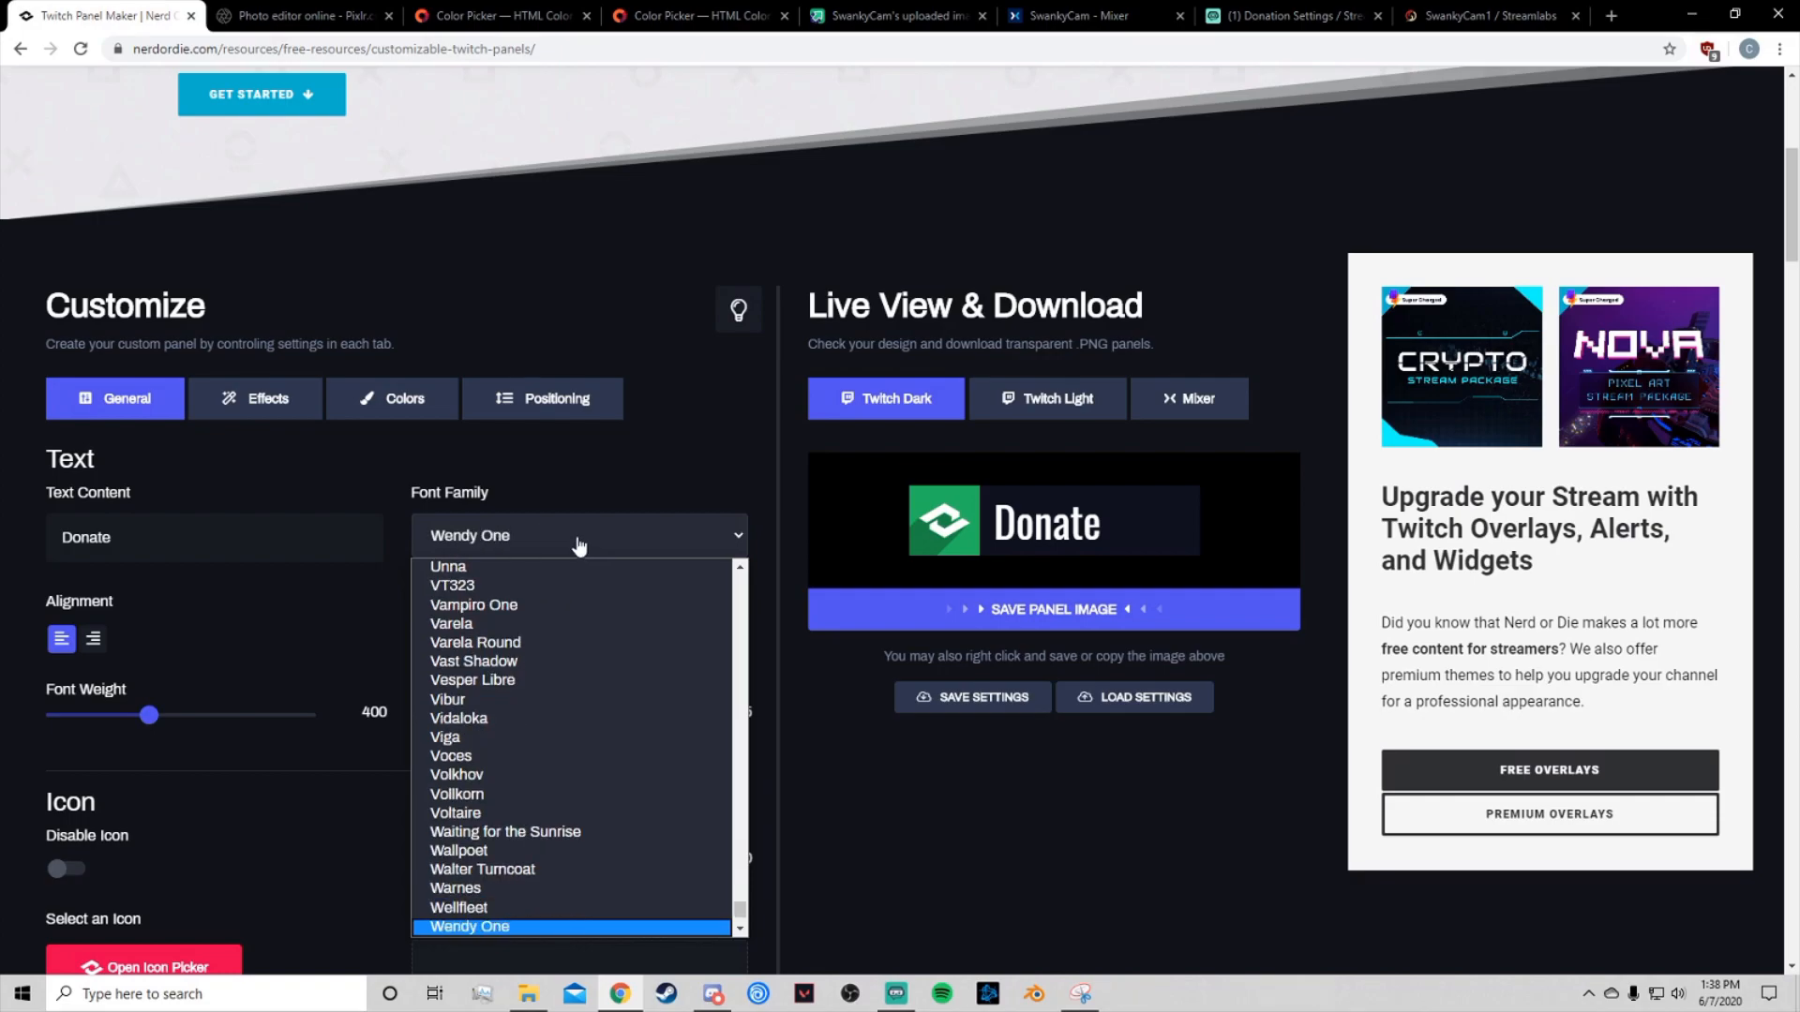
key("Return")
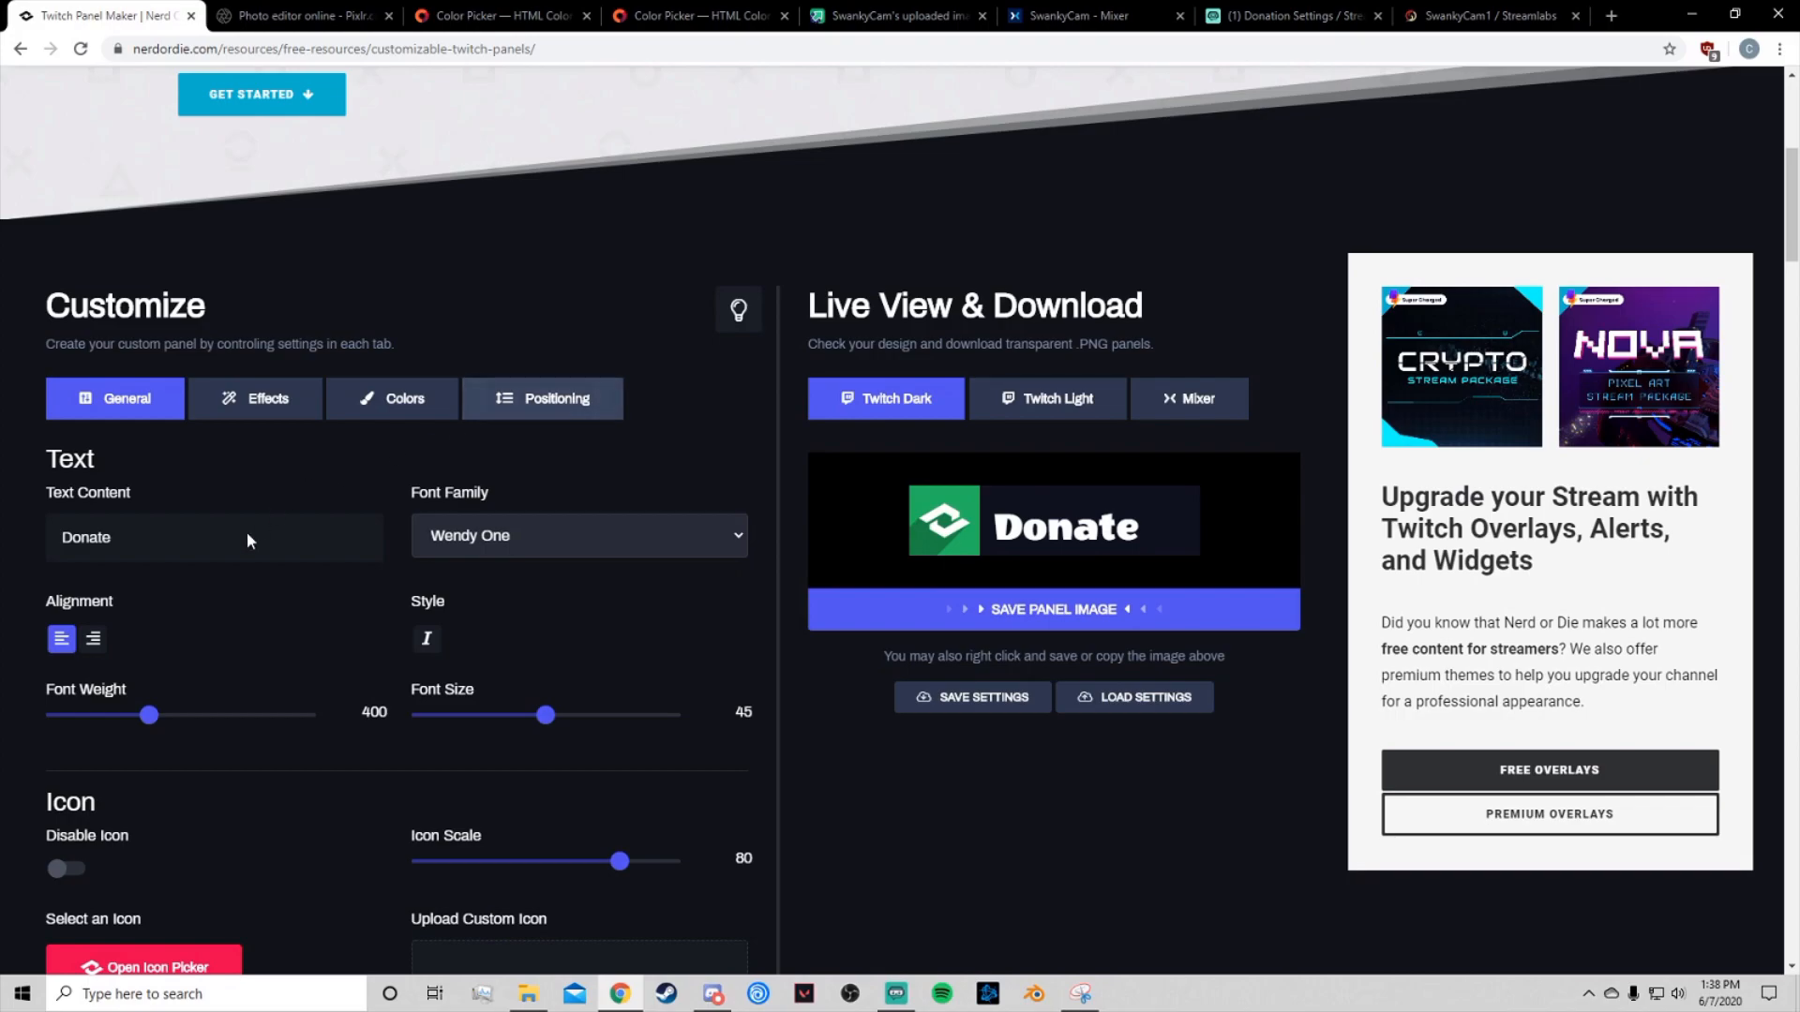
Step: Open the icon picker and choose the PayPal icon for the panel
scroll(260, 520, "down", 2)
left_click(146, 778)
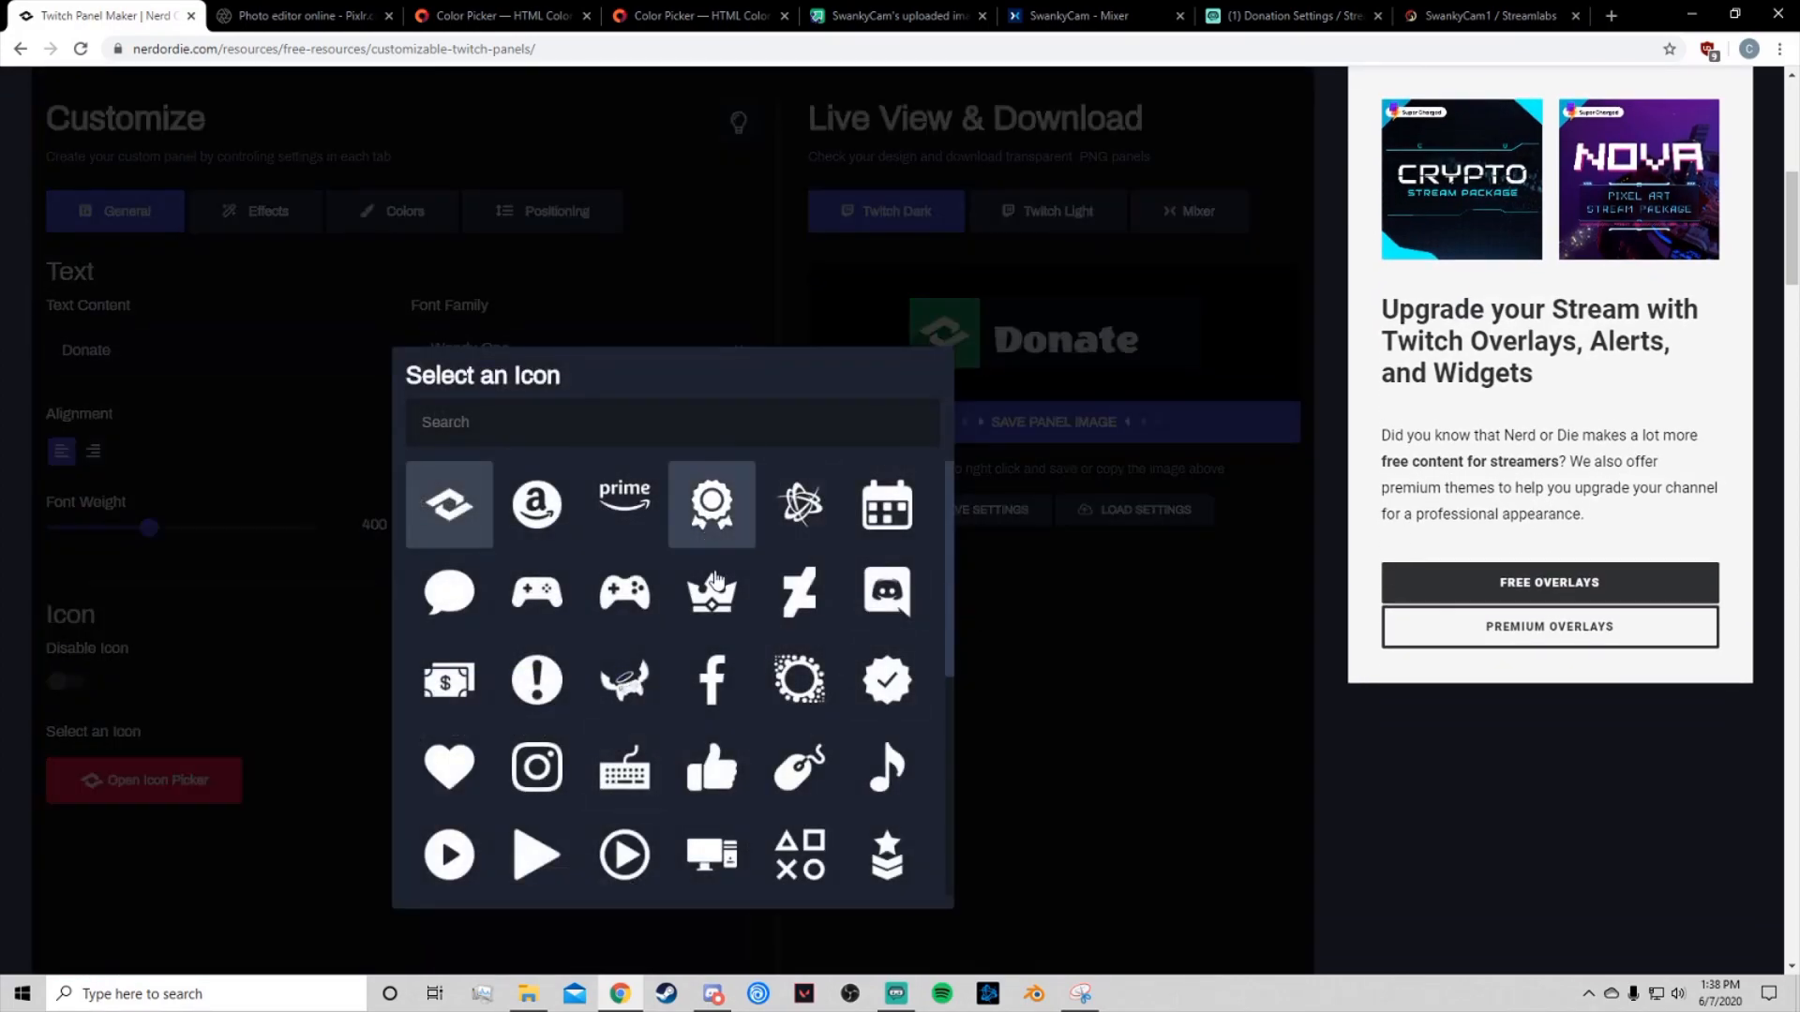
scroll(811, 717, "down", 1)
left_click(802, 848)
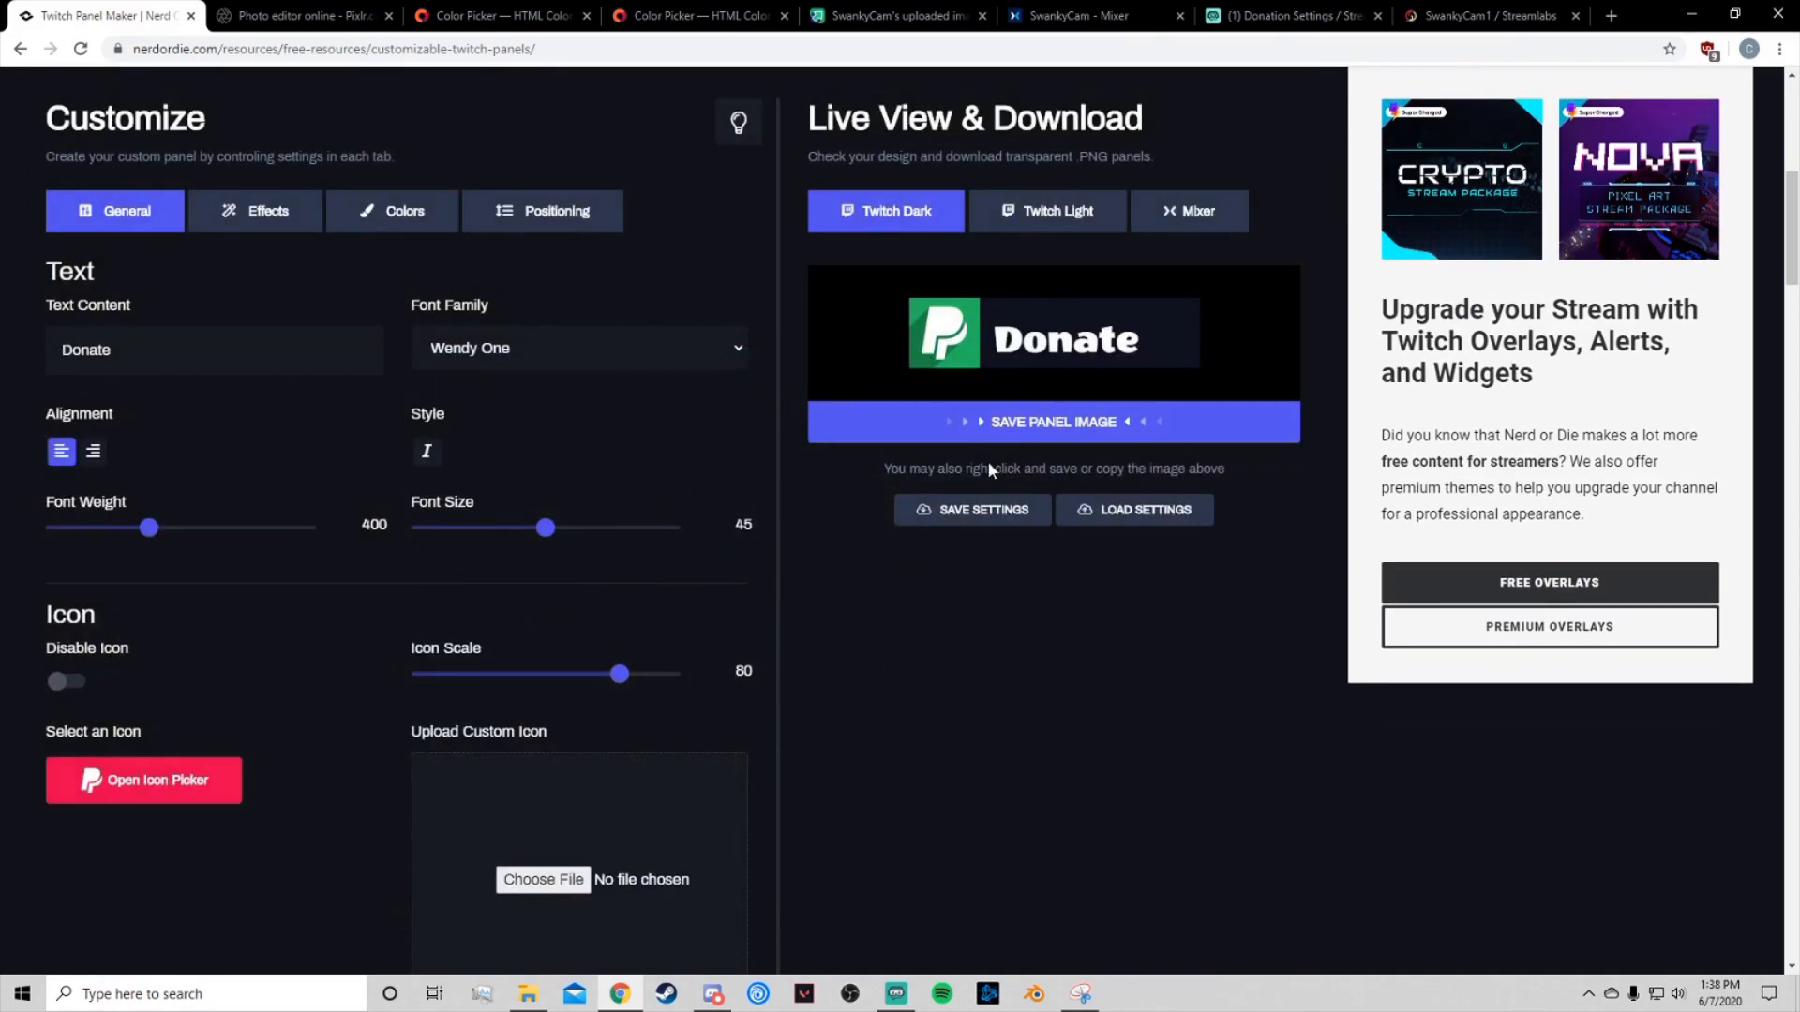
Step: In the Positioning settings, set the text horizontal position to 24 and vertical position to 6
scroll(534, 262, "up", 2)
left_click(557, 399)
left_click_drag(71, 684, 95, 684)
left_click_drag(545, 684, 565, 687)
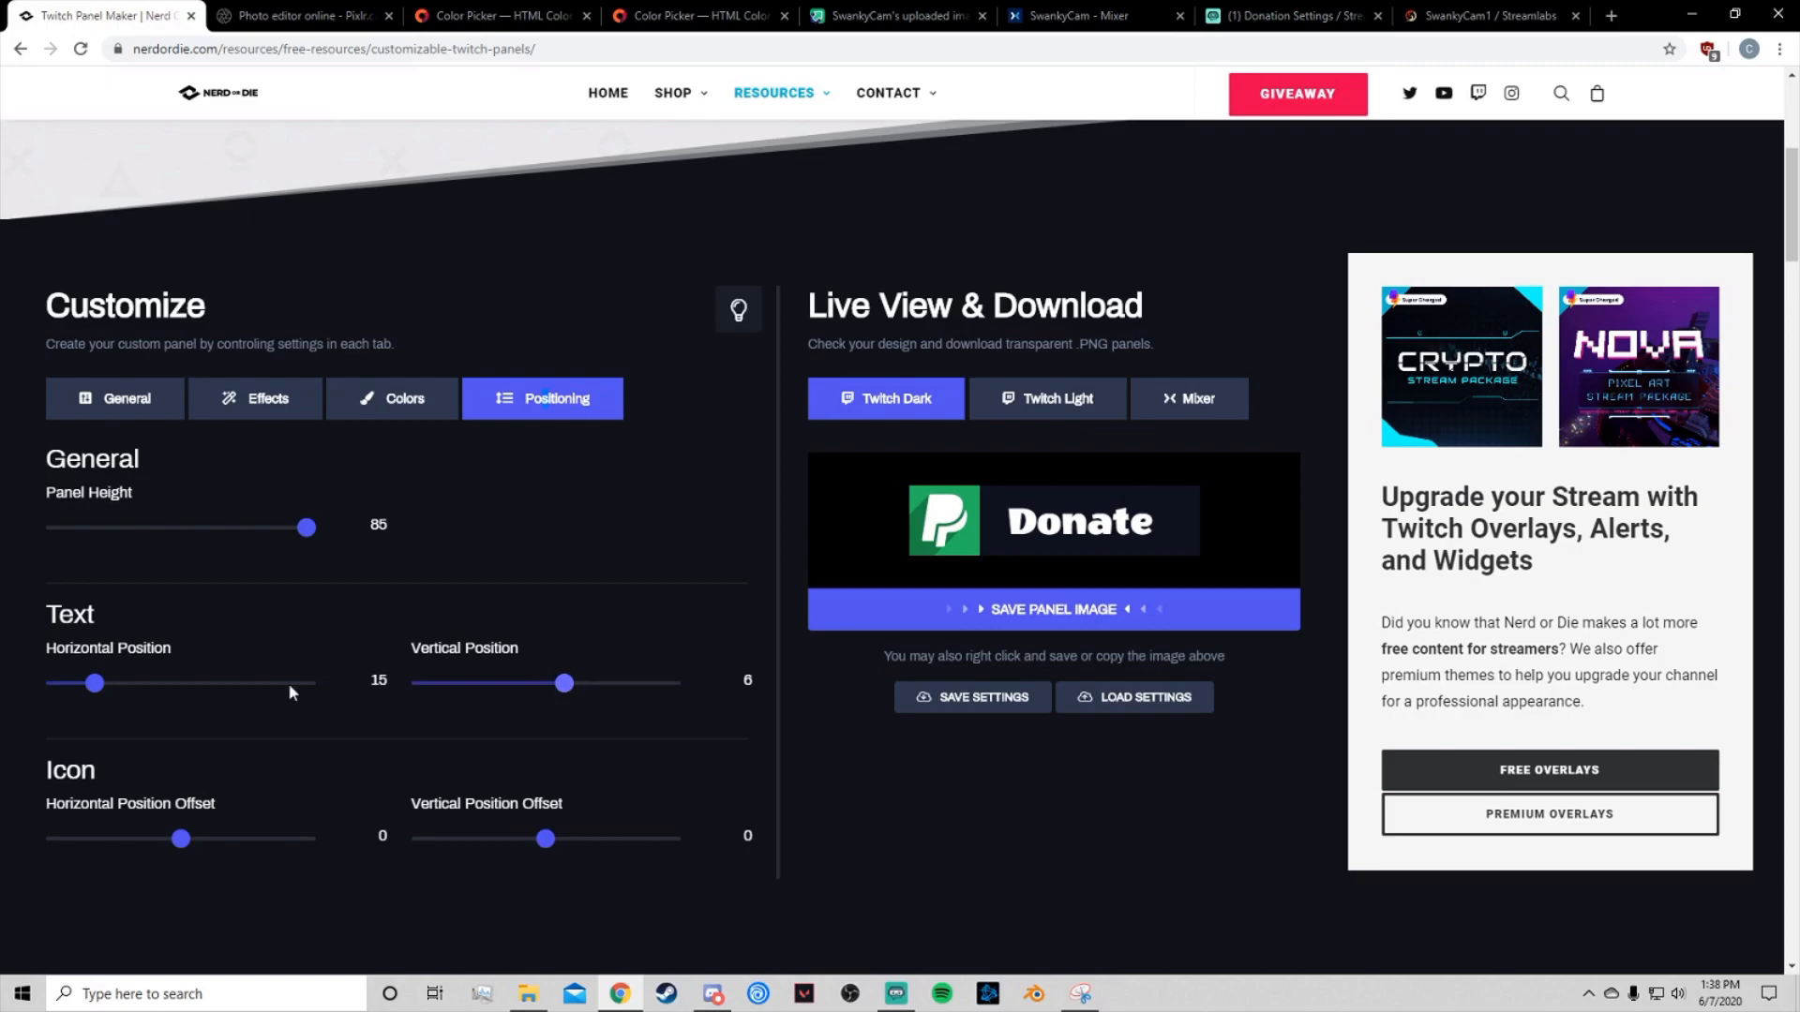
left_click_drag(105, 684, 119, 684)
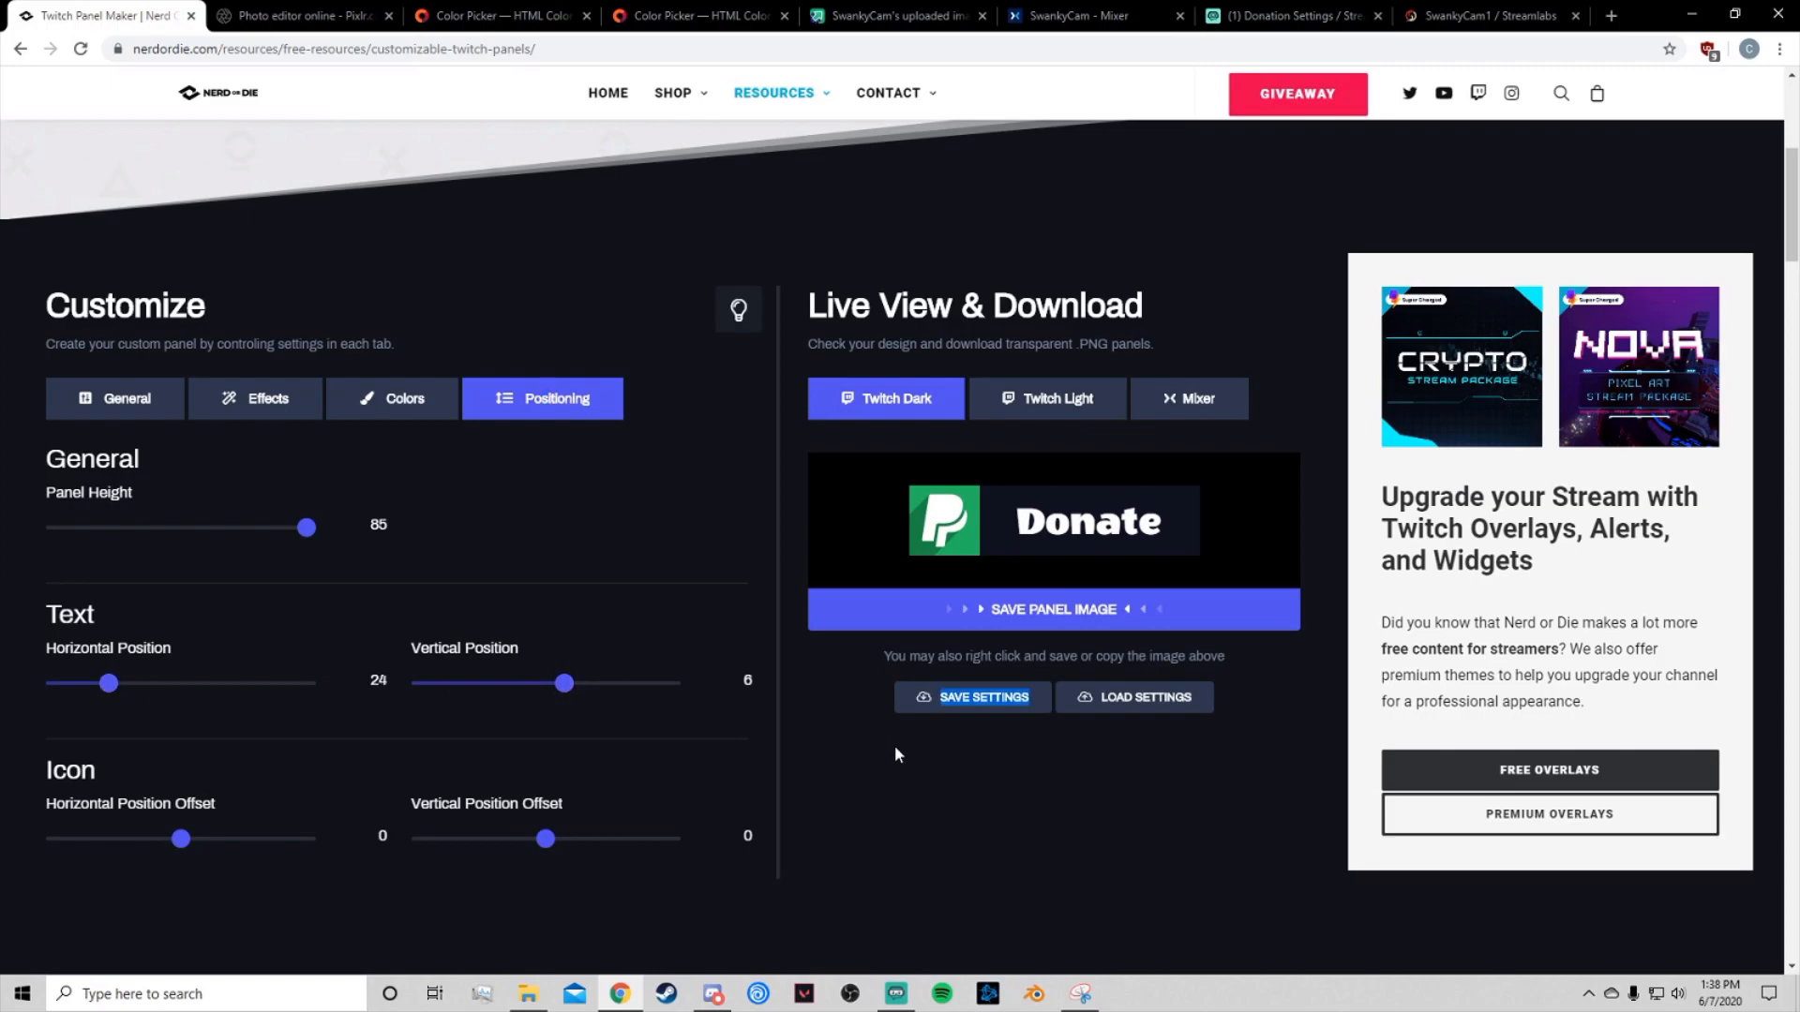
Step: Set the border width and border radius to 0 in the Effects settings
left_click(263, 404)
left_click(366, 401)
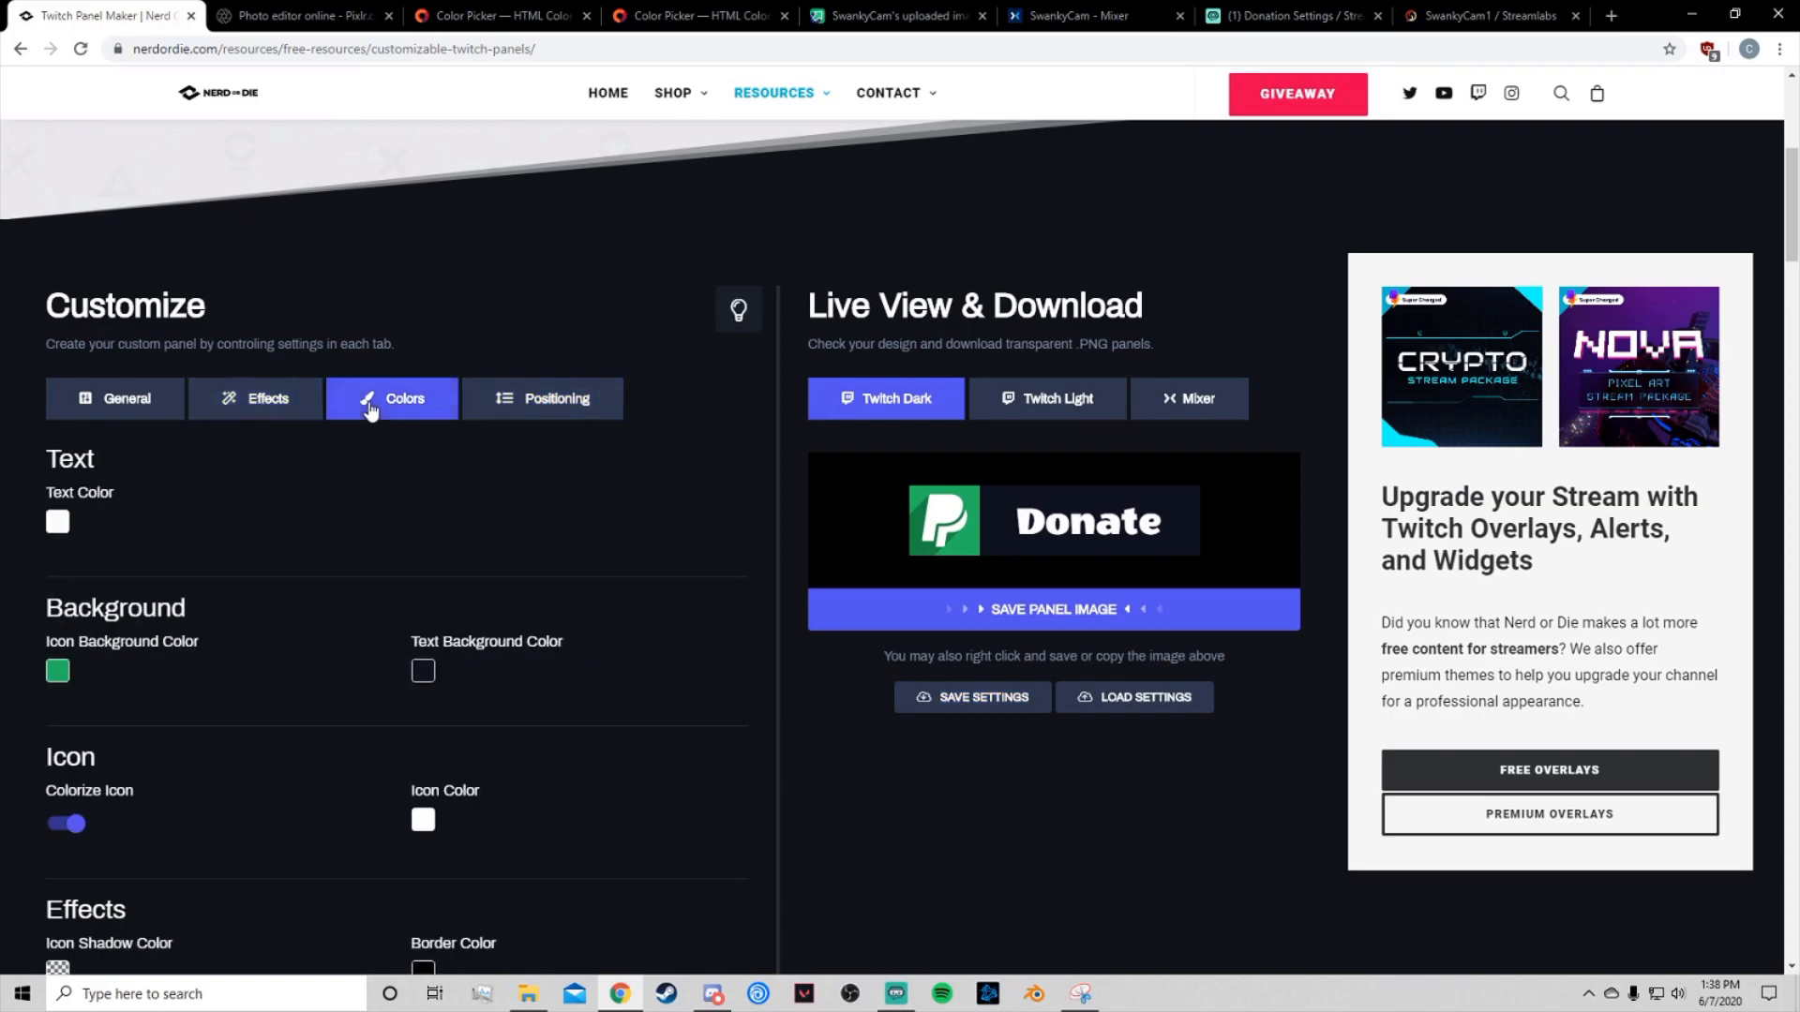
left_click(283, 409)
left_click_drag(59, 678, 2, 678)
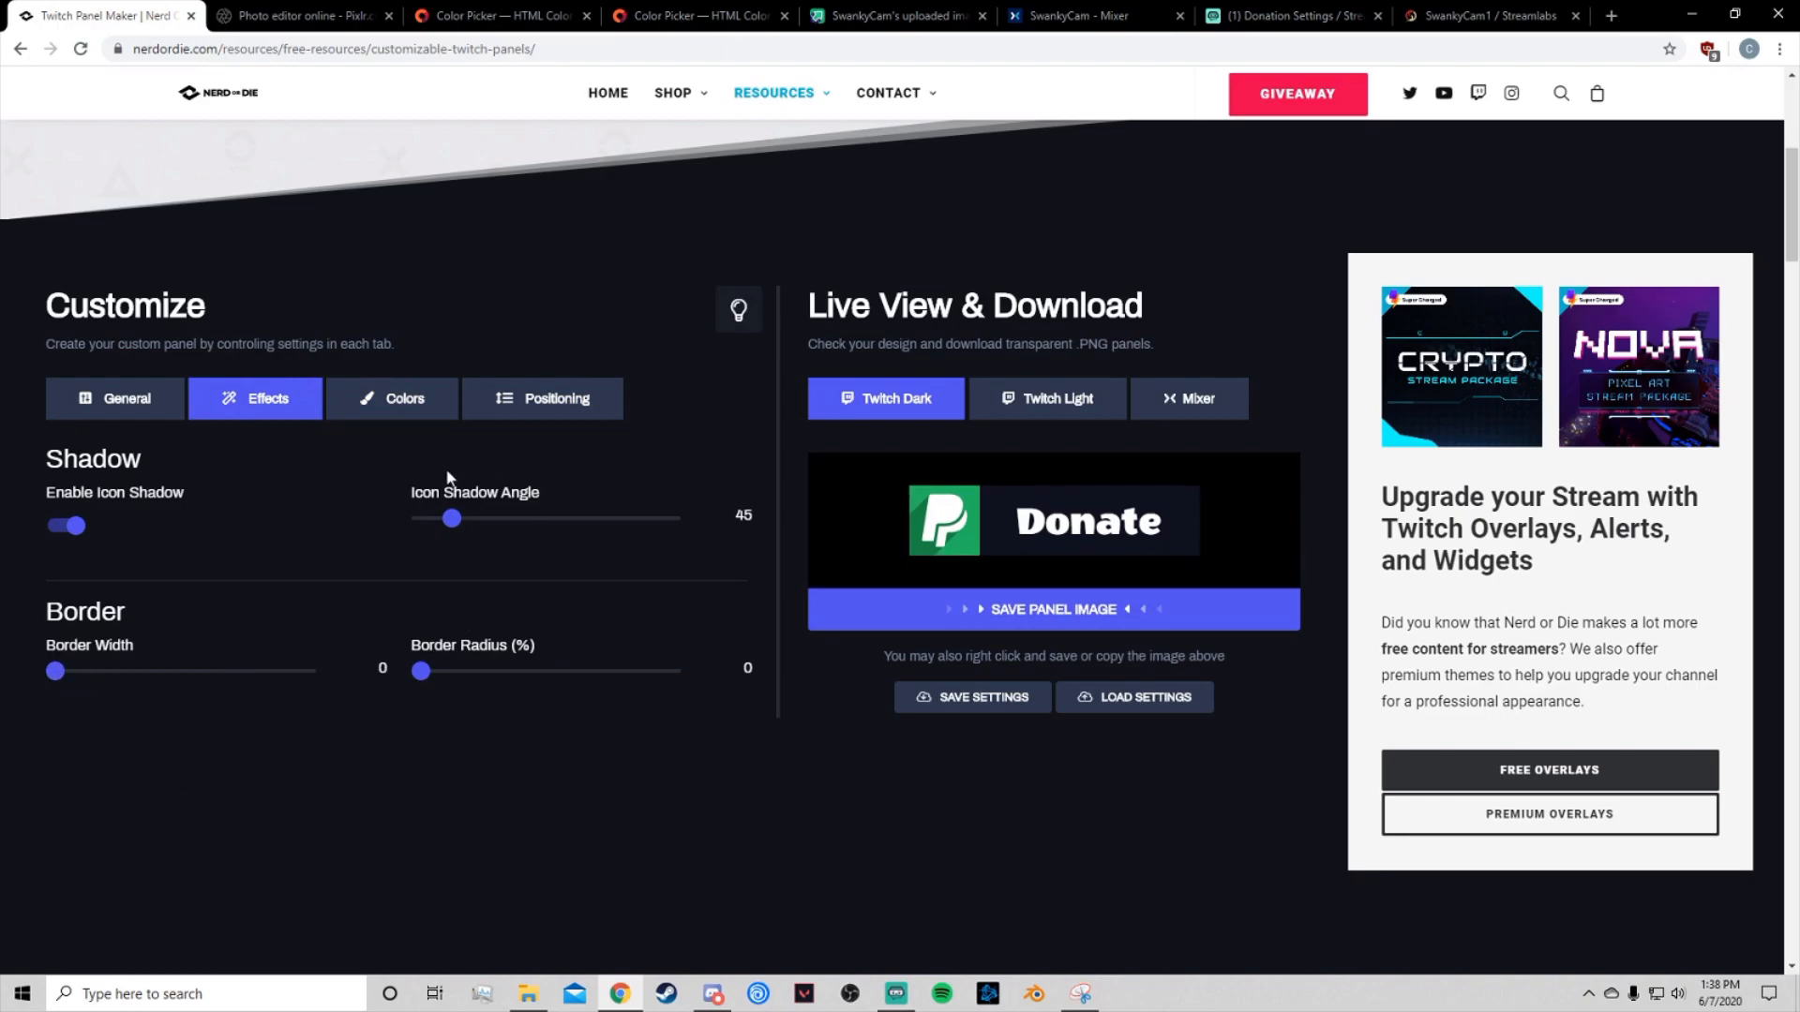
mouse_move(421, 672)
left_mouse_down()
mouse_move(667, 674)
mouse_move(390, 666)
left_mouse_up()
left_click(560, 401)
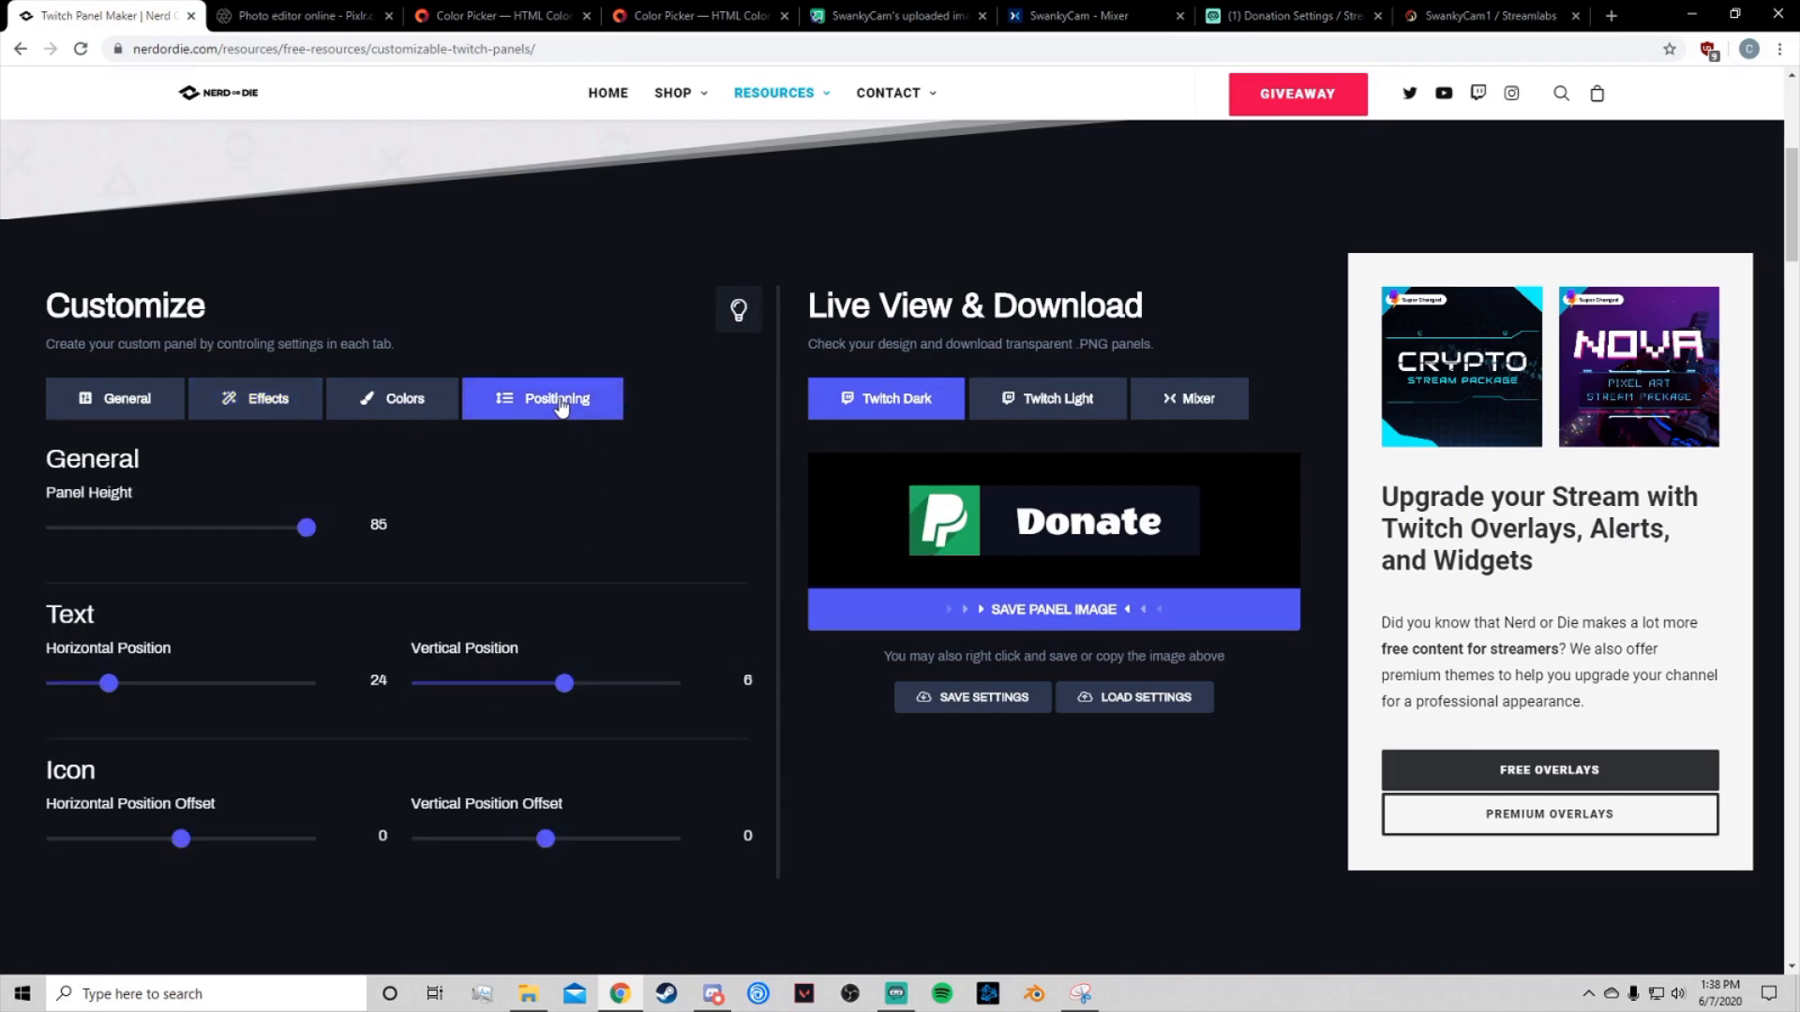
left_click(392, 398)
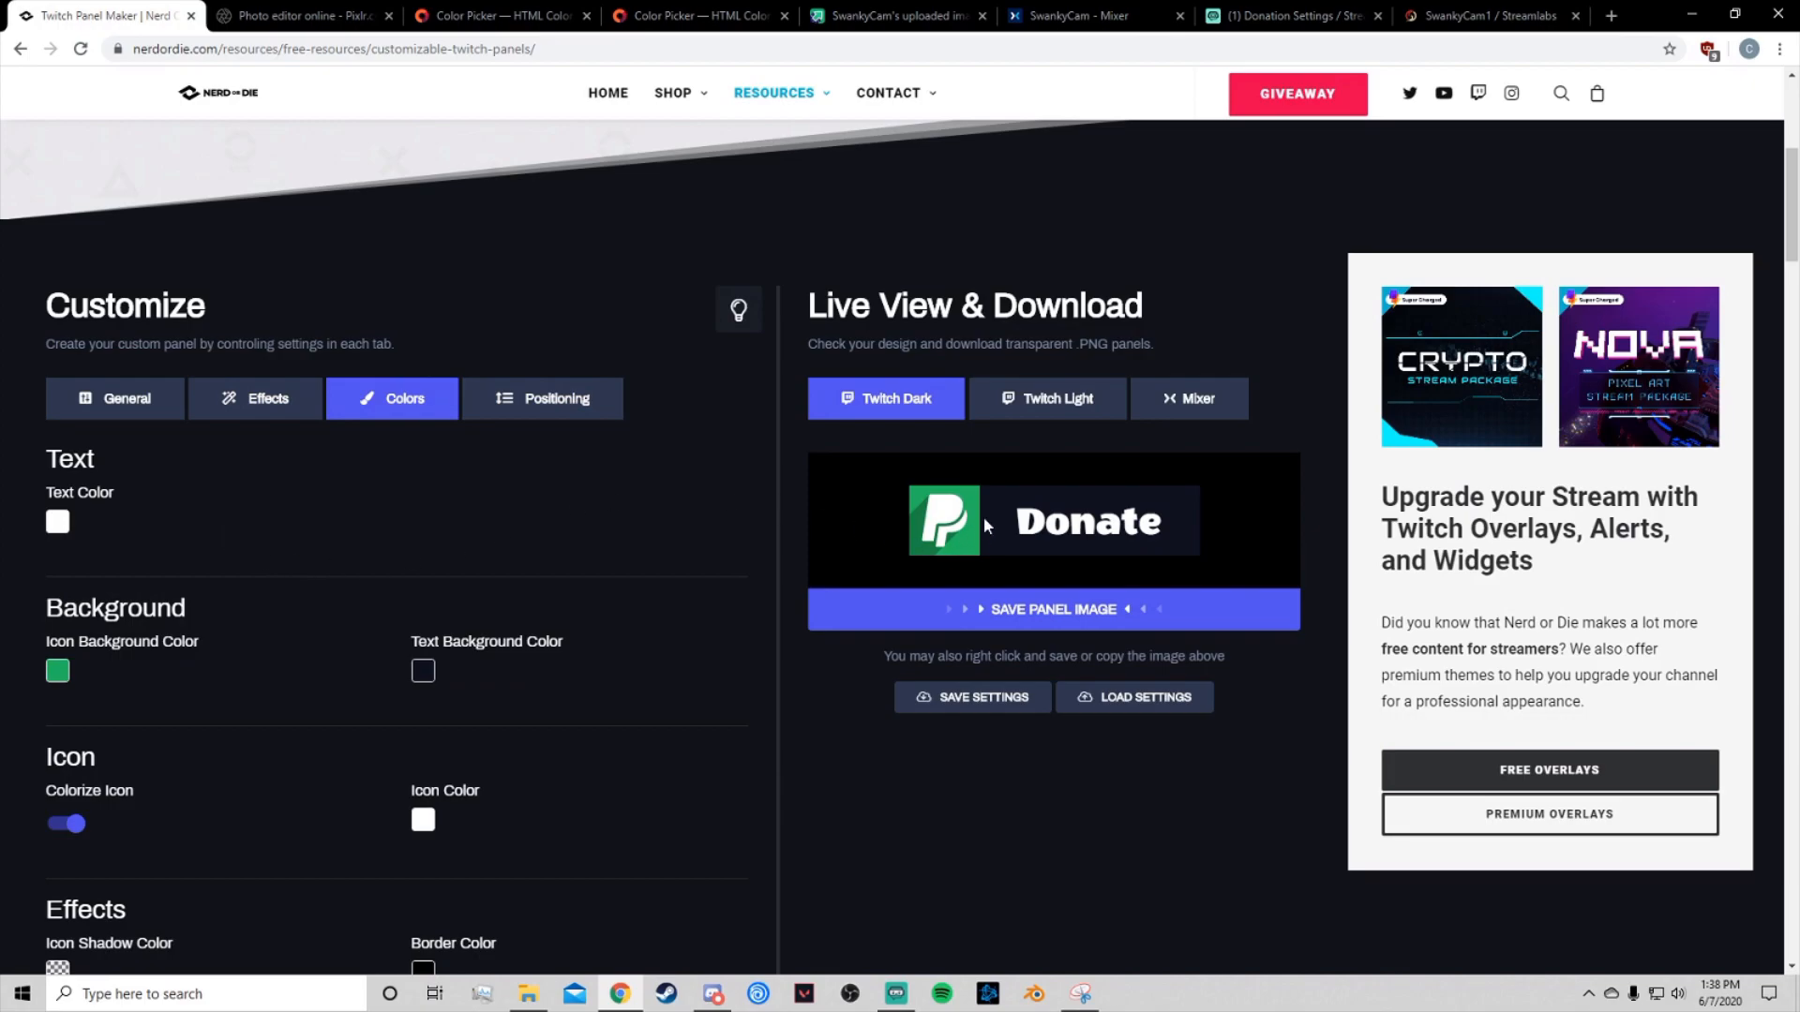
Step: Copy the orange hex code from the colour picker and set the icon background colour to #F36F58
left_click(476, 11)
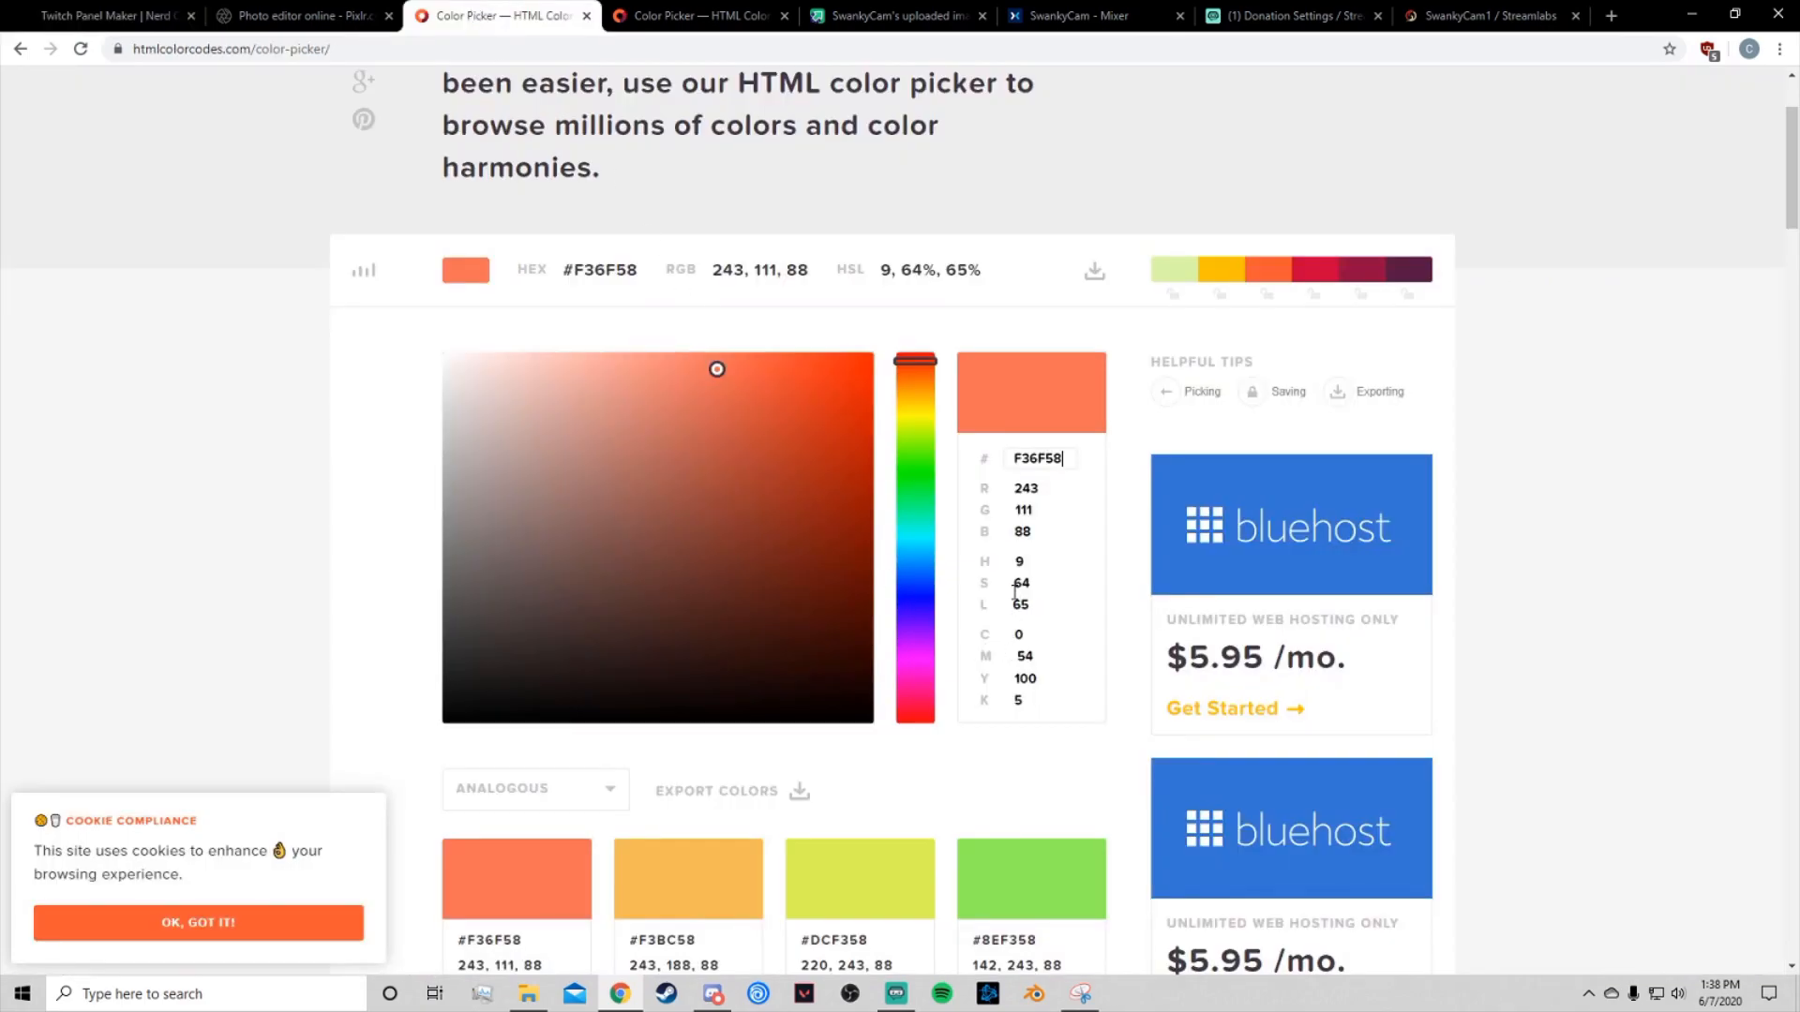
left_click_drag(577, 271, 638, 272)
key("ctrl+c")
left_click(103, 15)
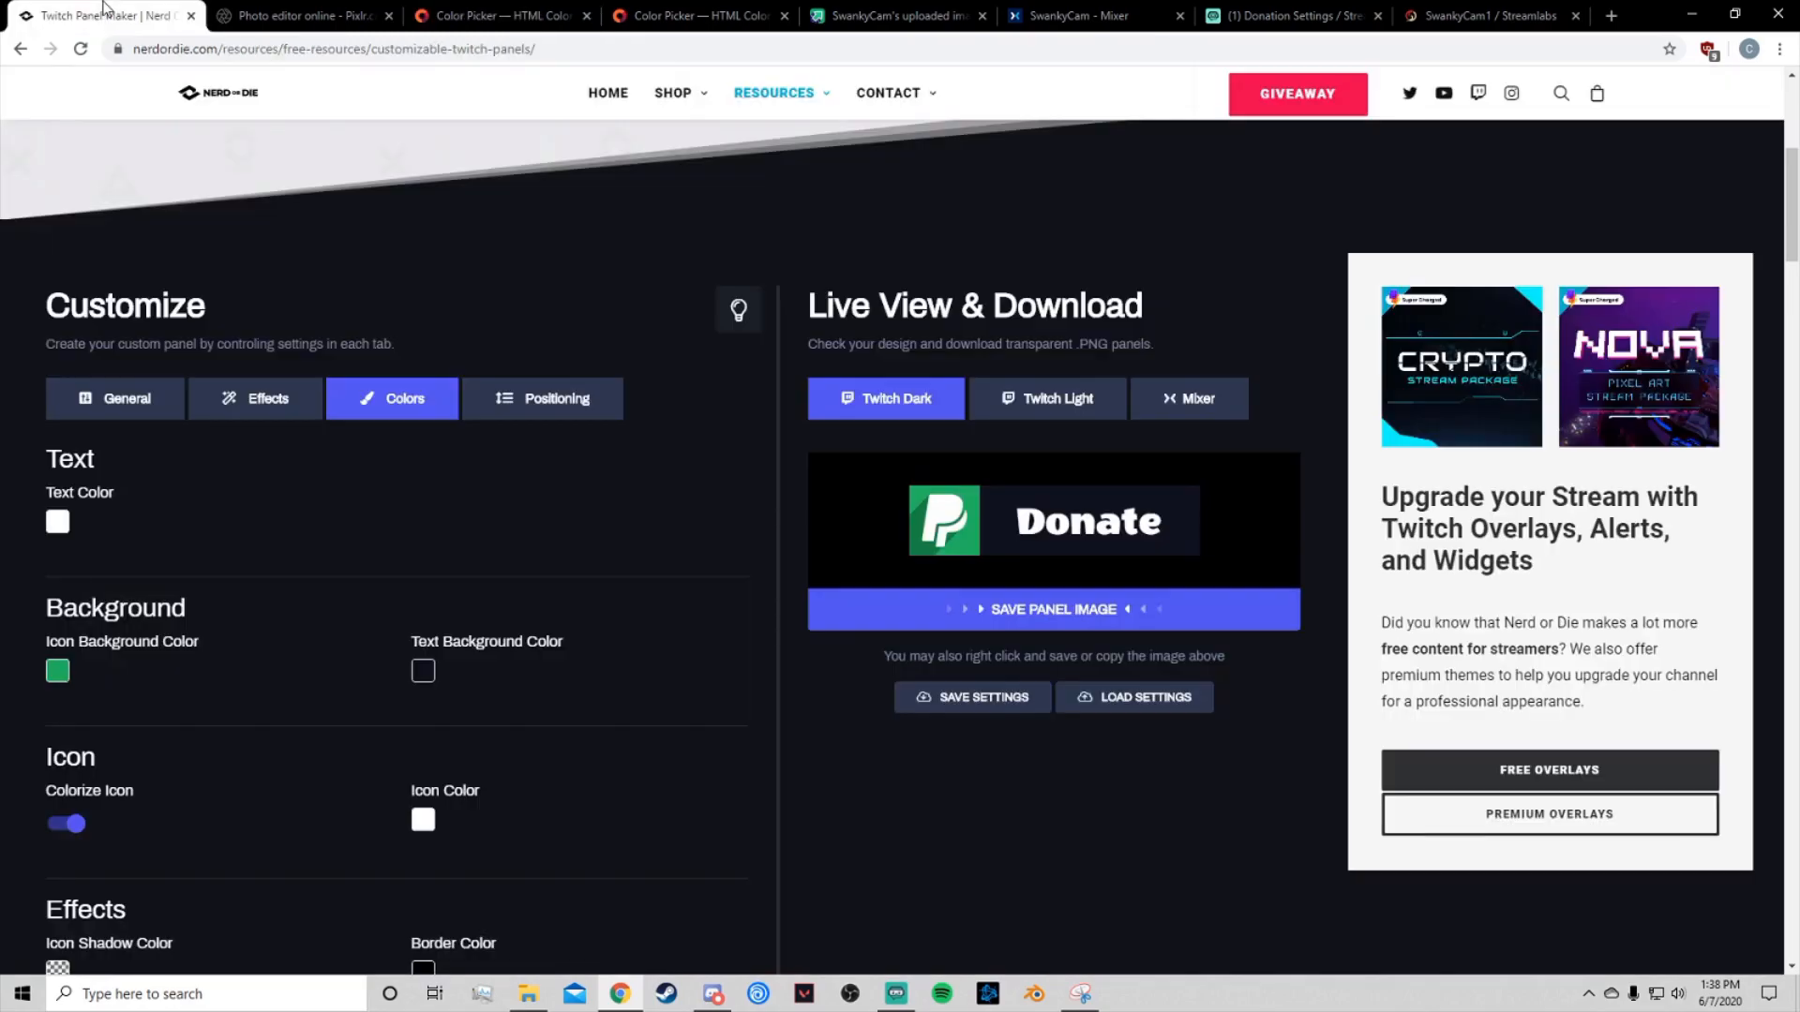
left_click(57, 670)
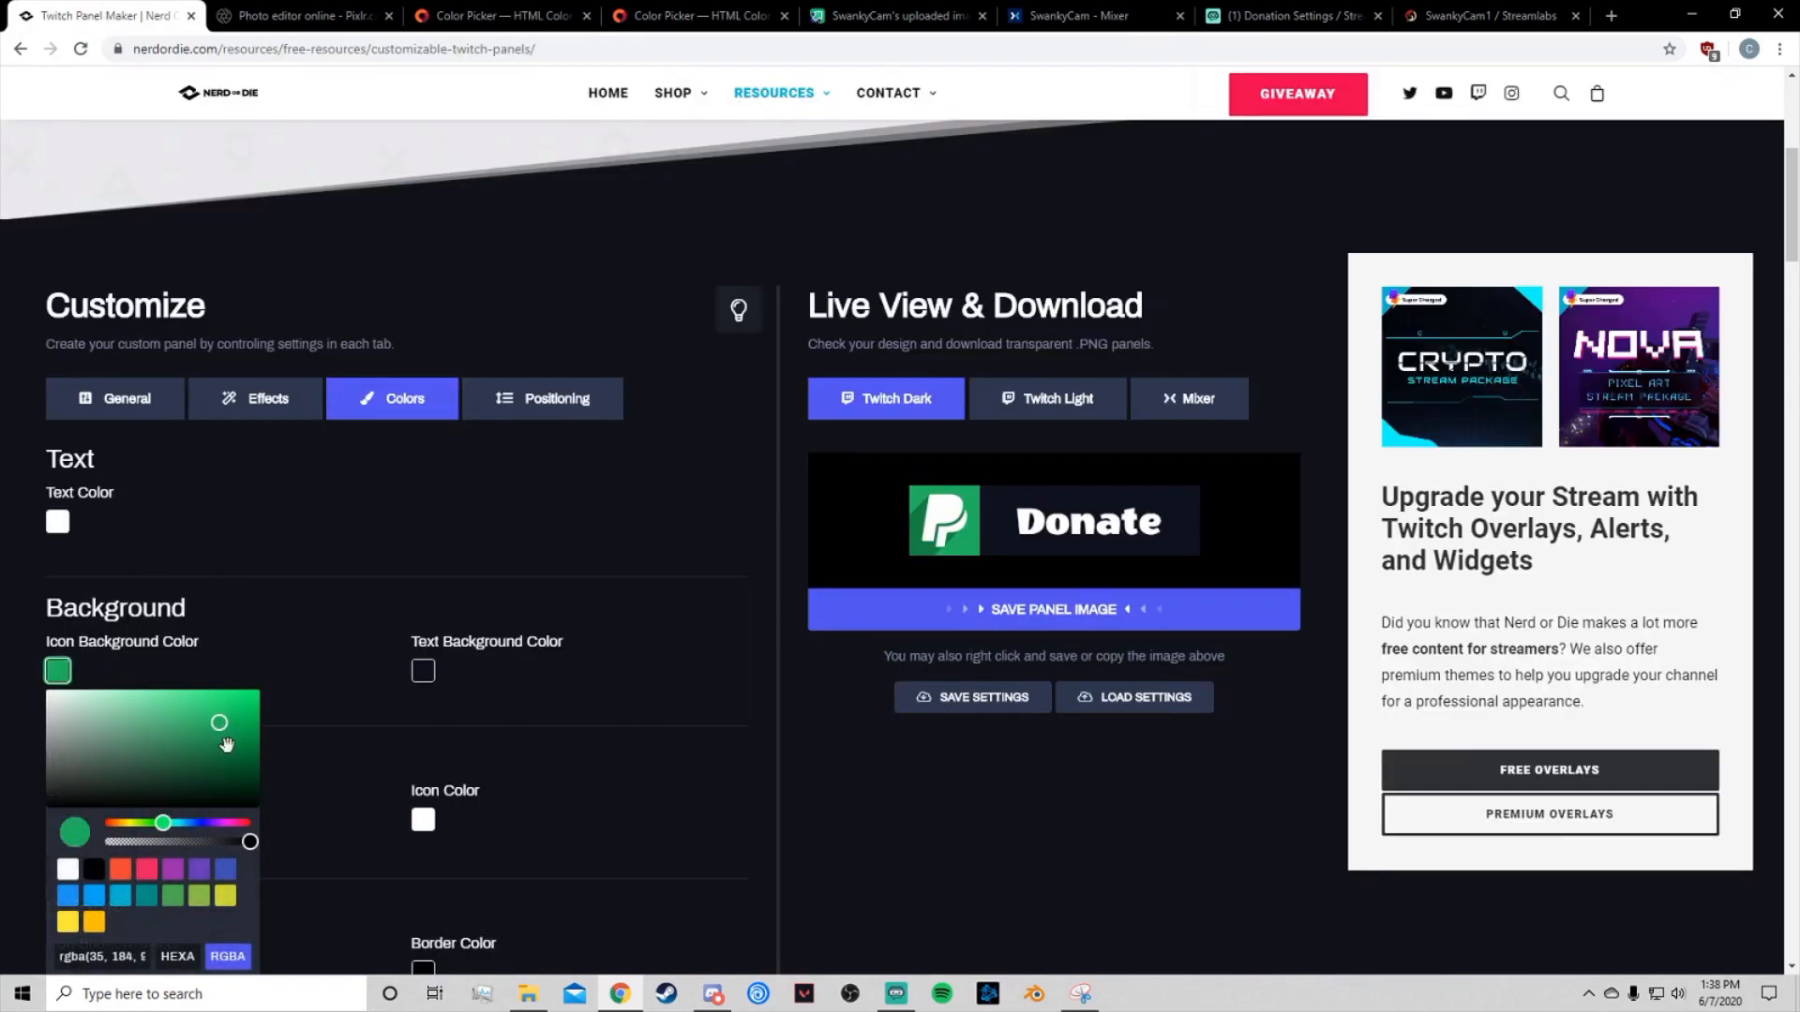
scroll(214, 741, "down", 1)
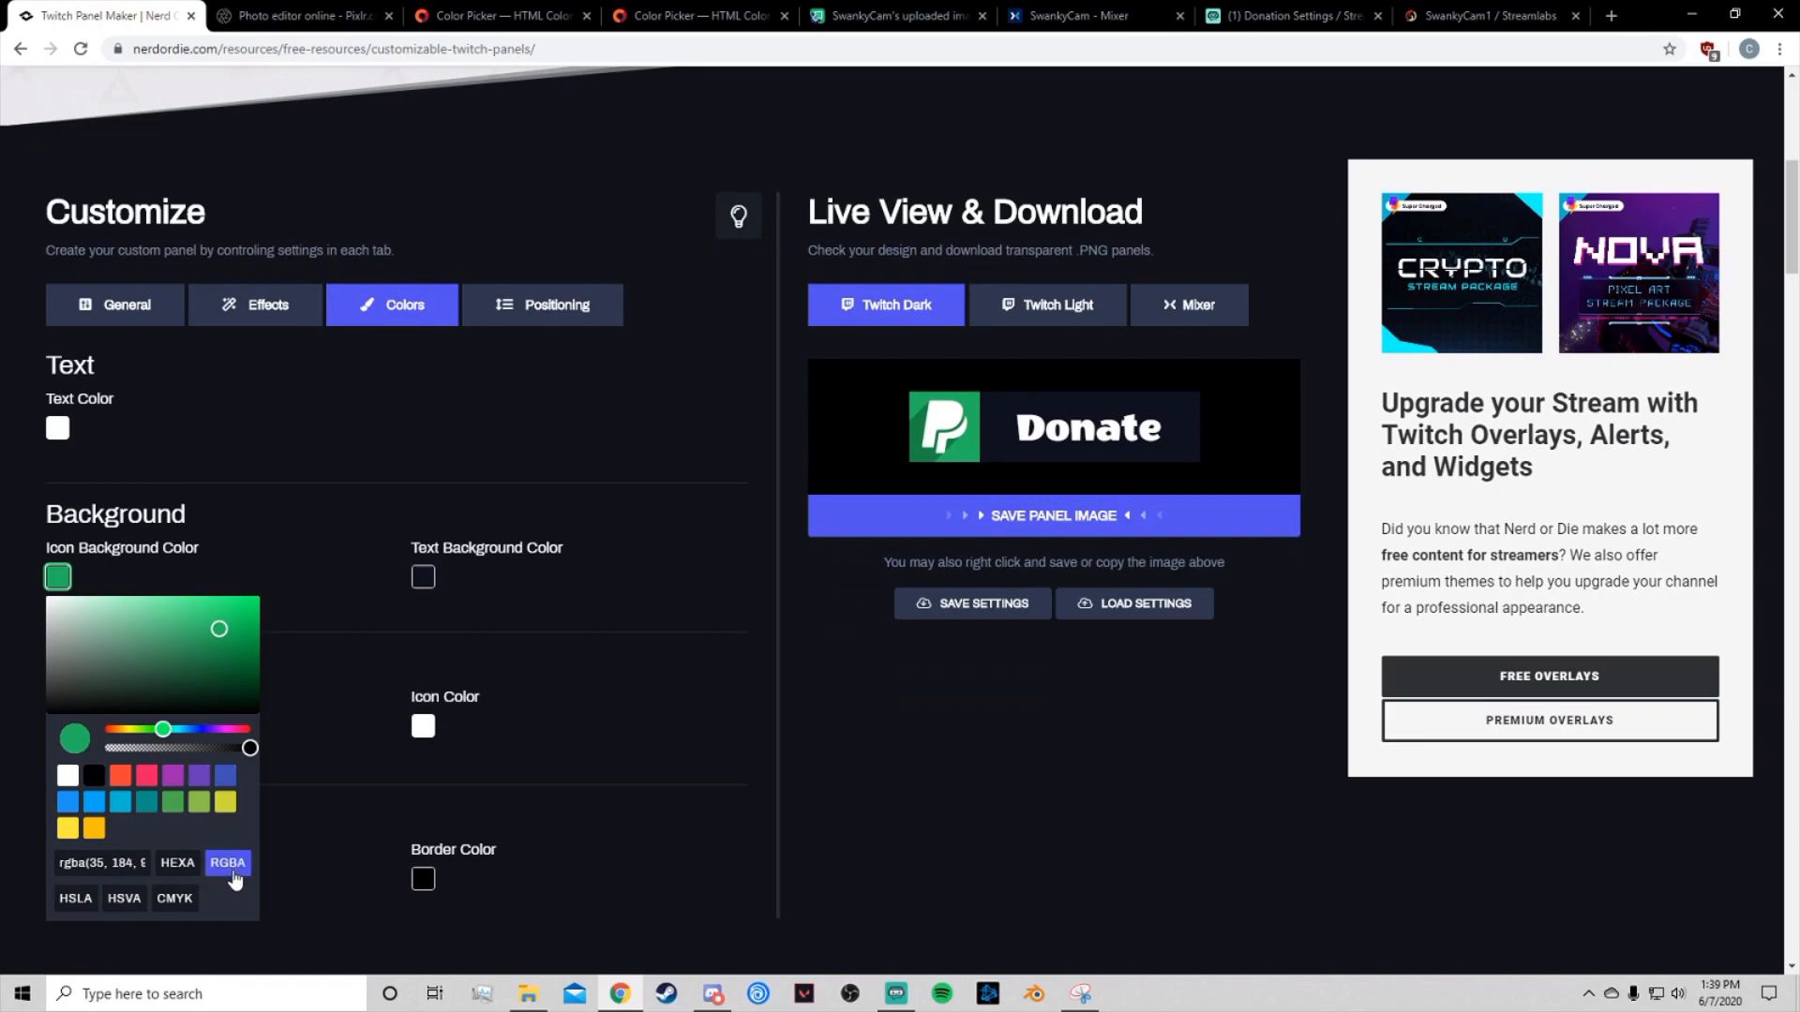
left_click(178, 863)
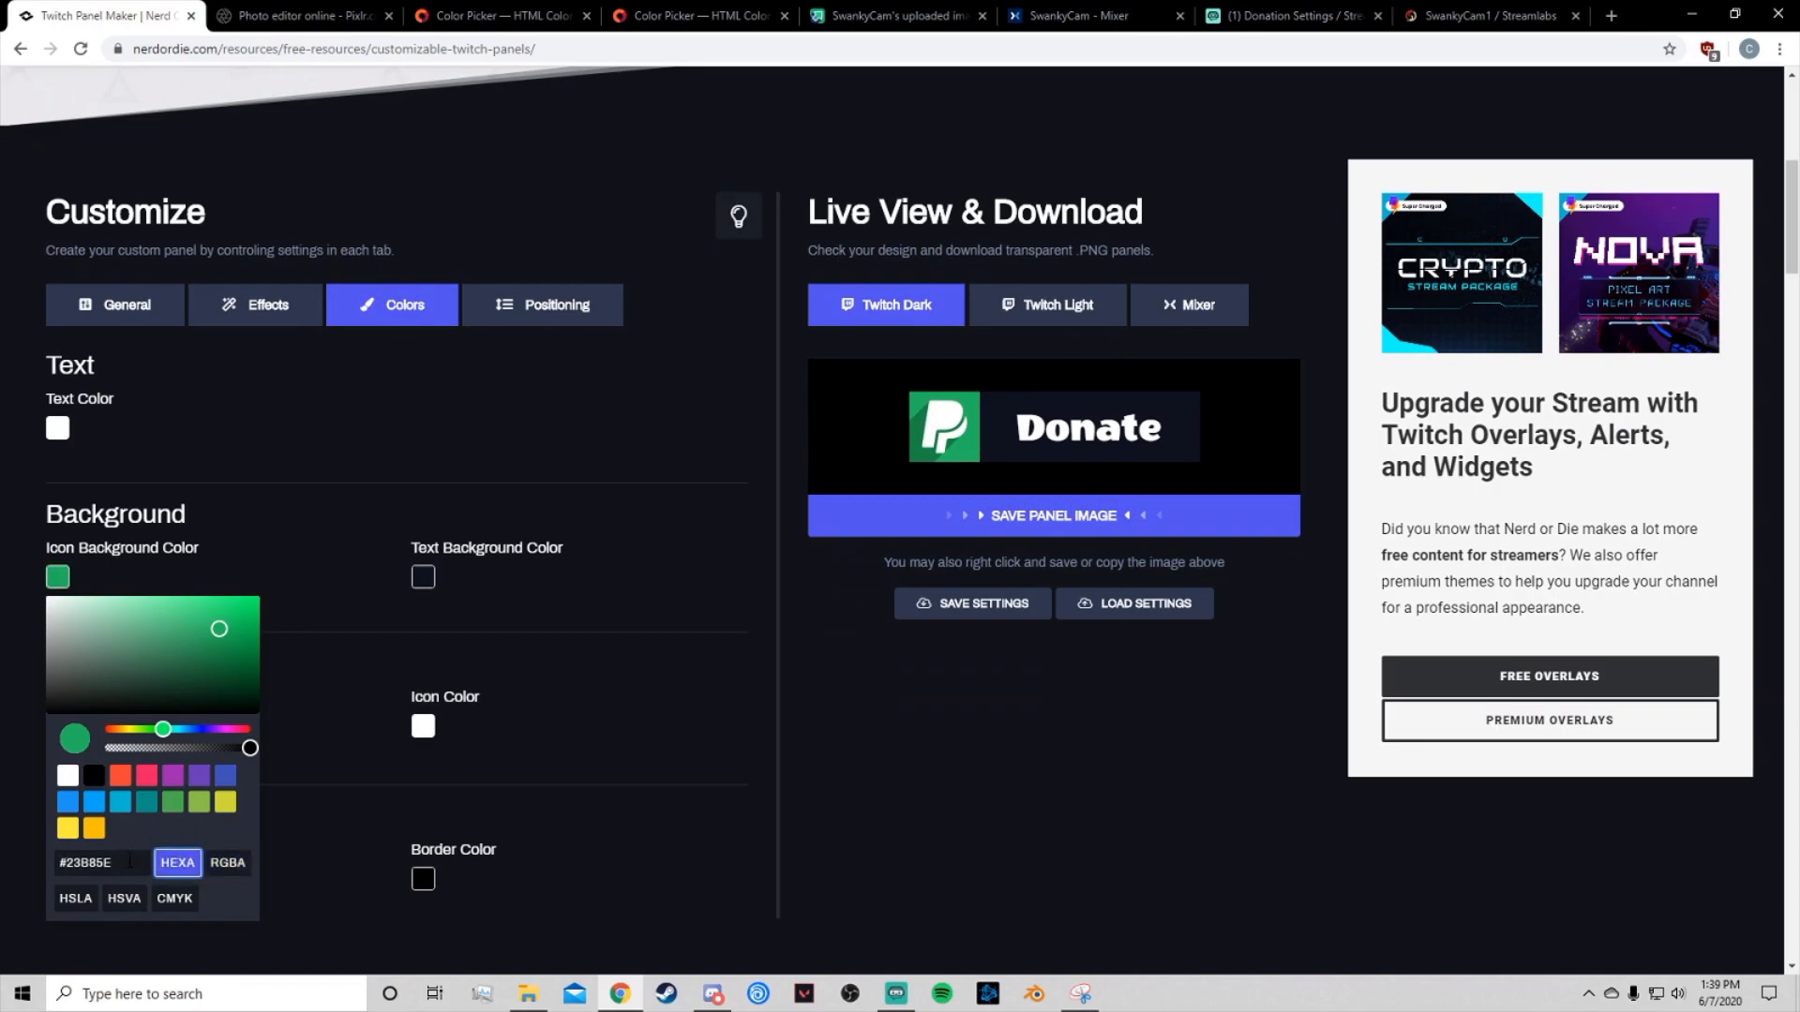
left_click_drag(111, 863, 75, 863)
key("BackSpace")
key("ctrl+v")
type("36F58")
key("BackSpace")
key("BackSpace")
key("BackSpace")
key("BackSpace")
key("BackSpace")
key("ctrl+v")
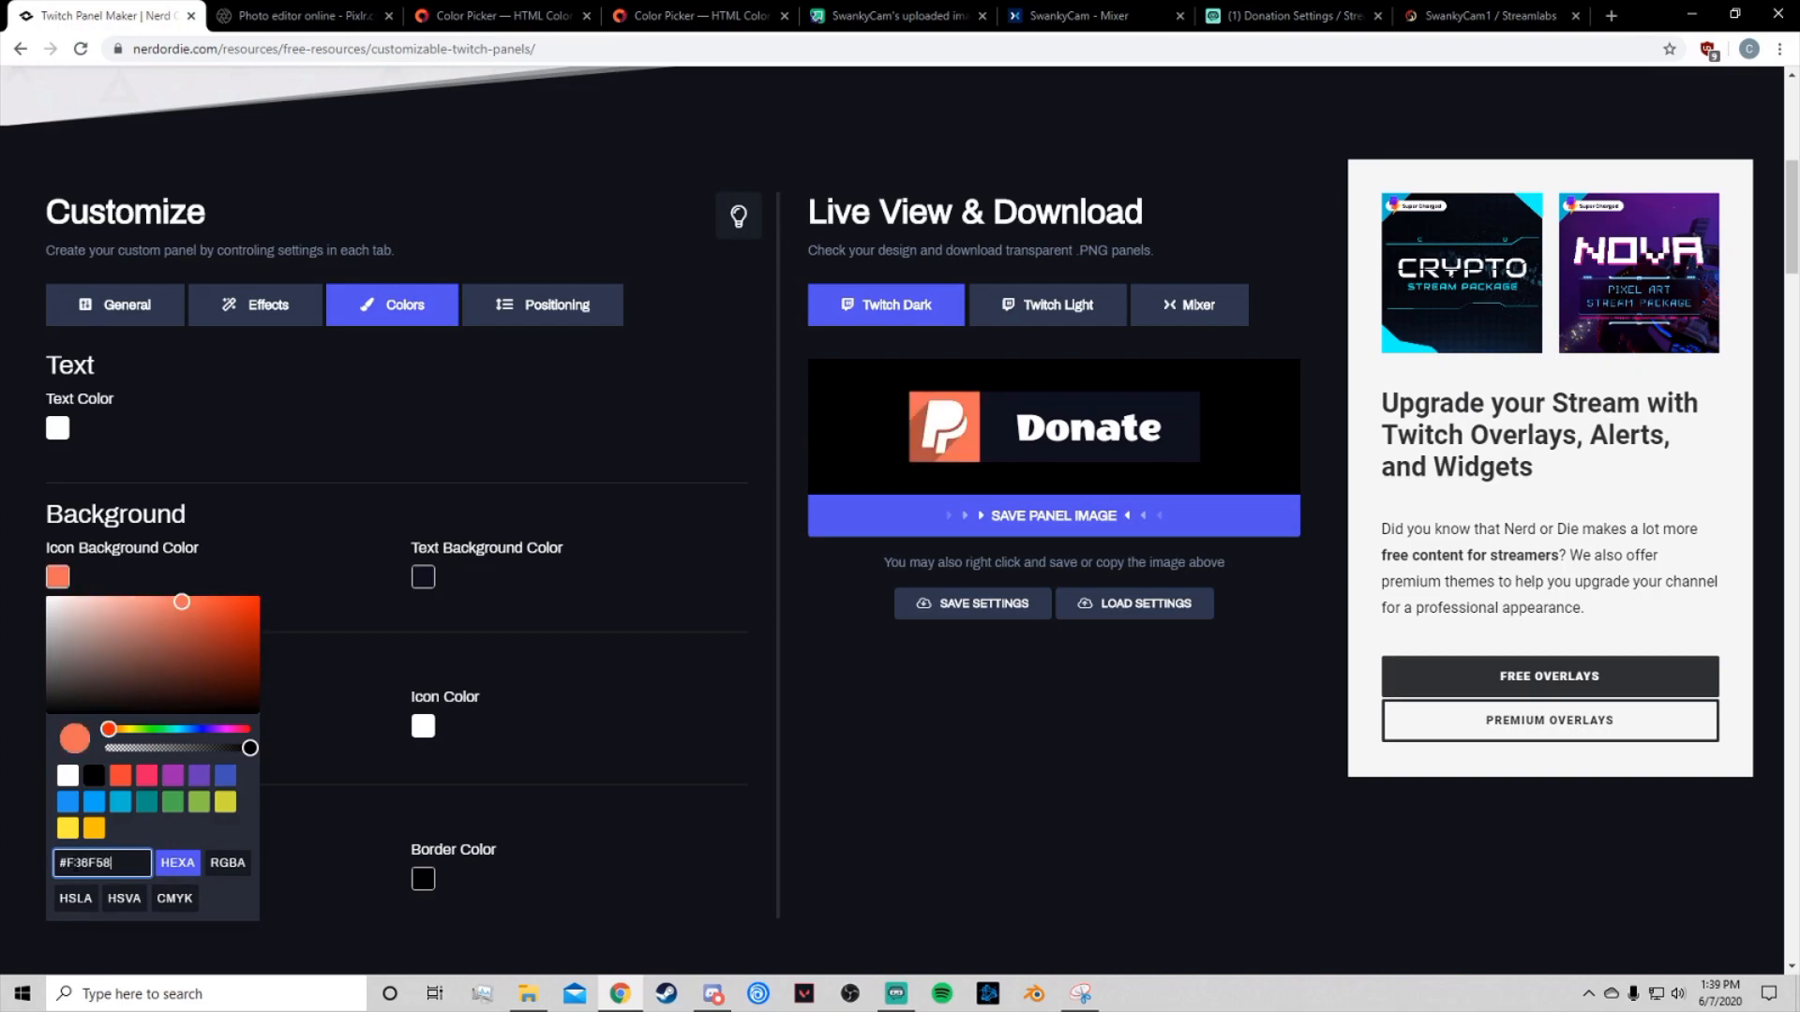
left_click(656, 430)
Step: Copy the dark grey hex code from the second colour picker and set the text background colour to #484848
left_click(497, 15)
left_click(641, 11)
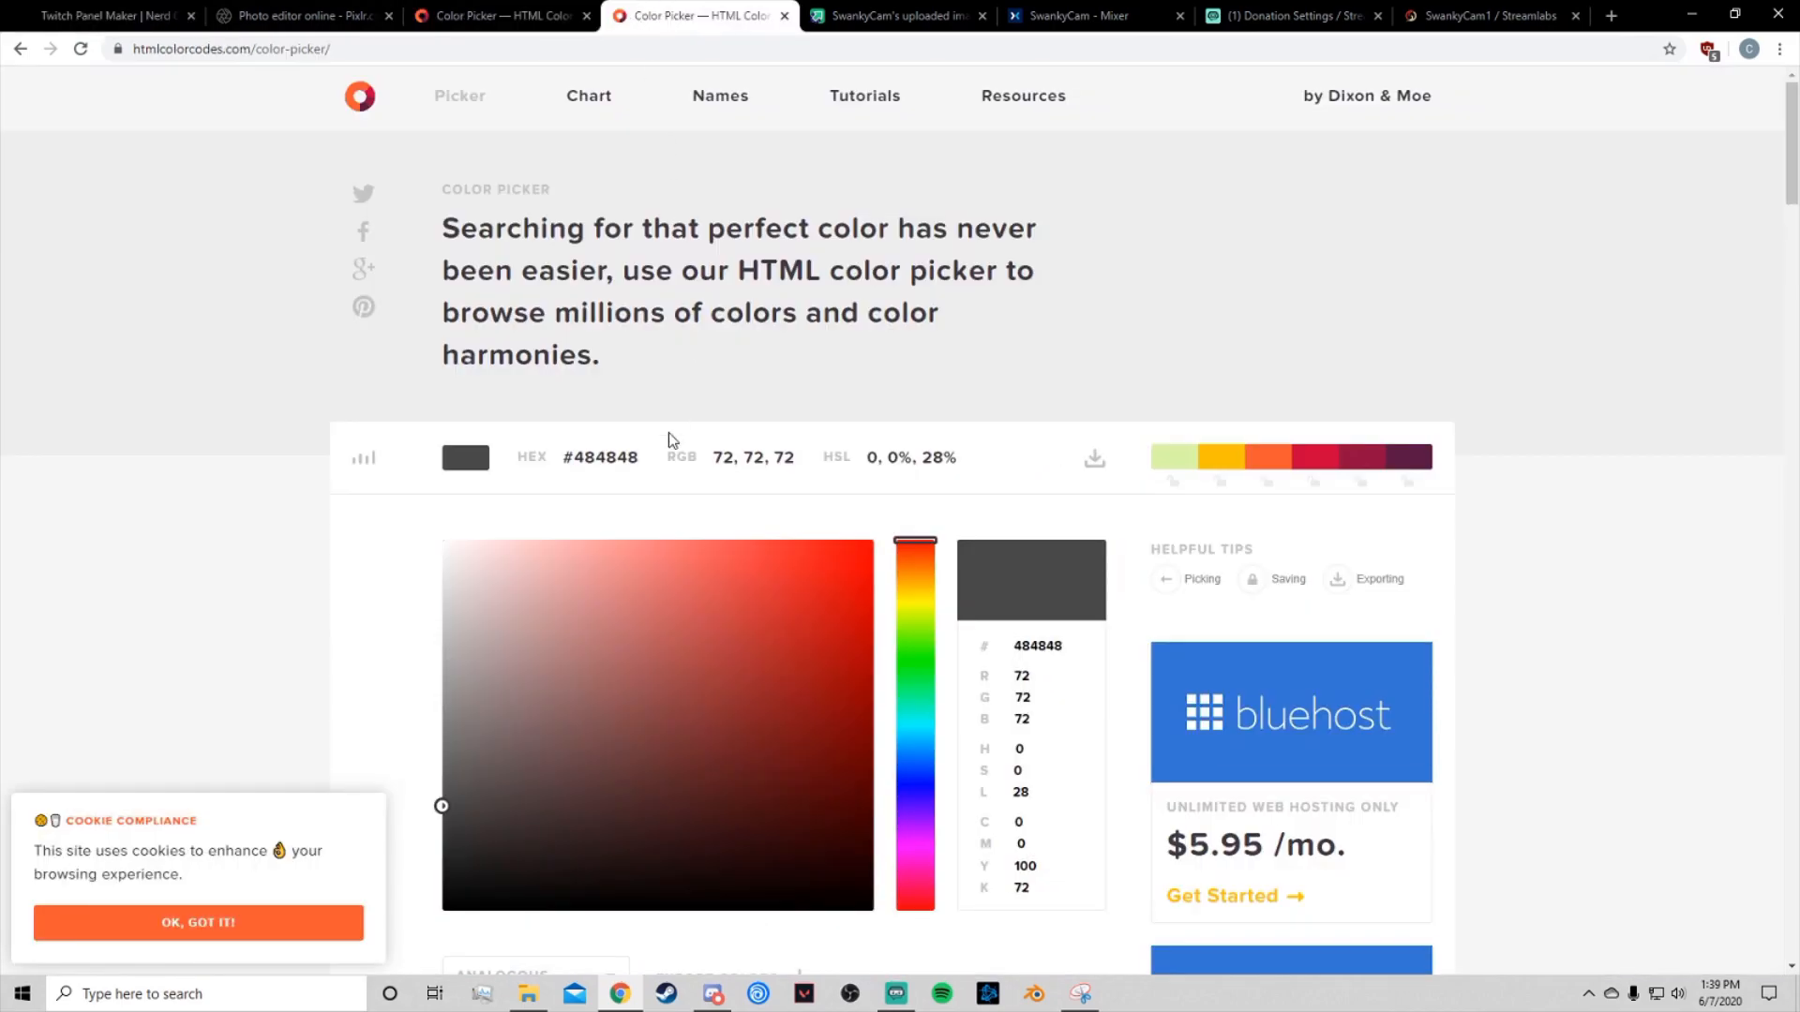
left_click_drag(640, 460, 562, 460)
key("ctrl+c")
key("ctrl+1")
left_click(422, 586)
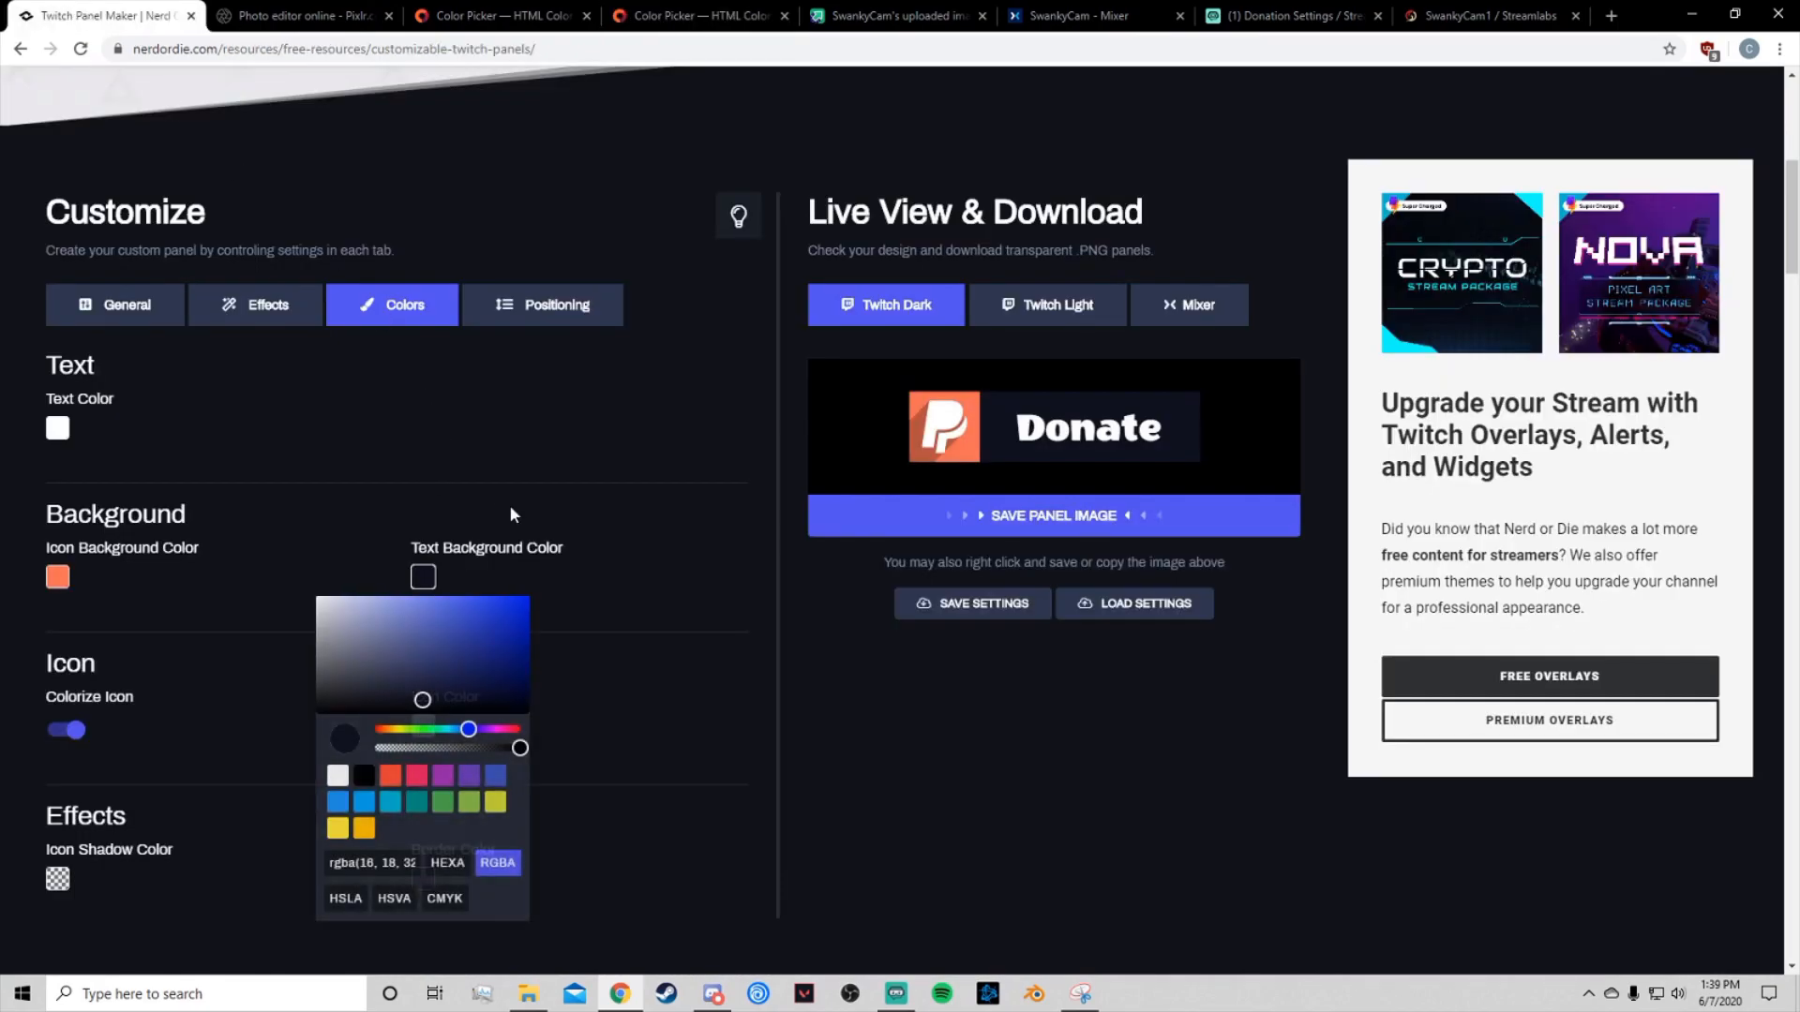
left_click(448, 863)
left_click_drag(409, 864, 311, 862)
key("ctrl+v")
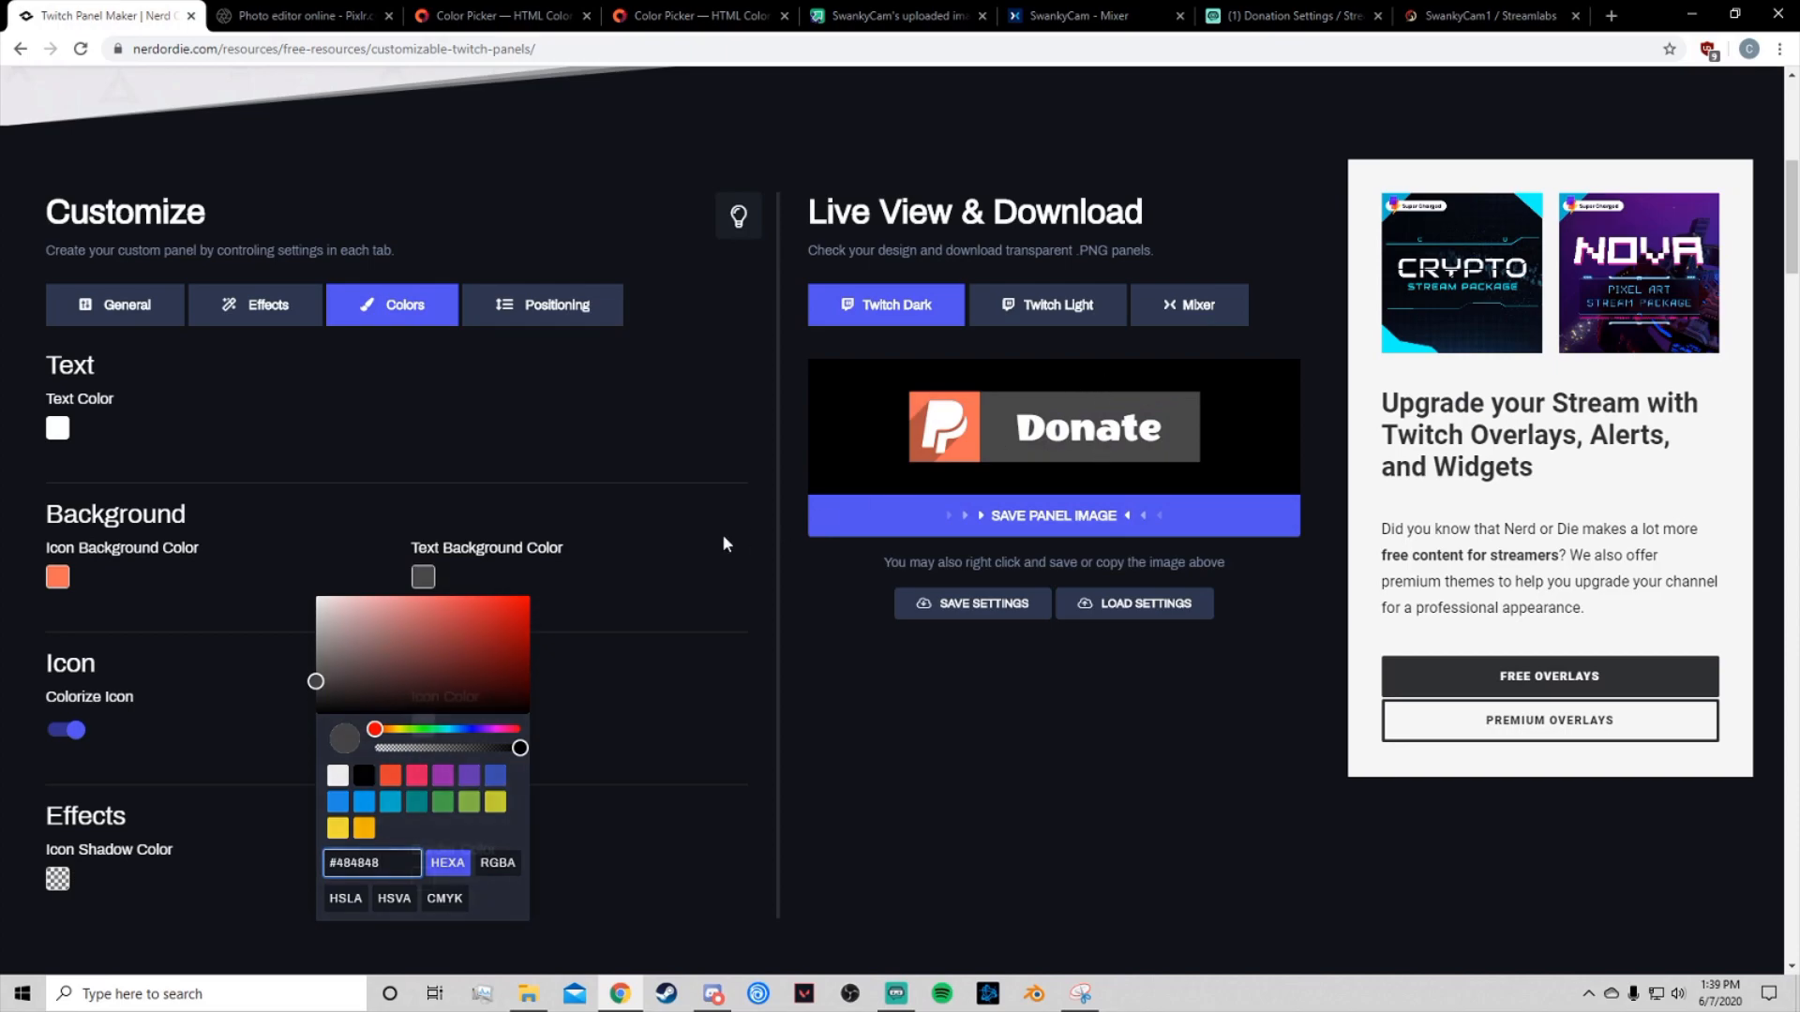
Step: Close the colour picker and save the Donate panel image as a PNG
left_click(722, 533)
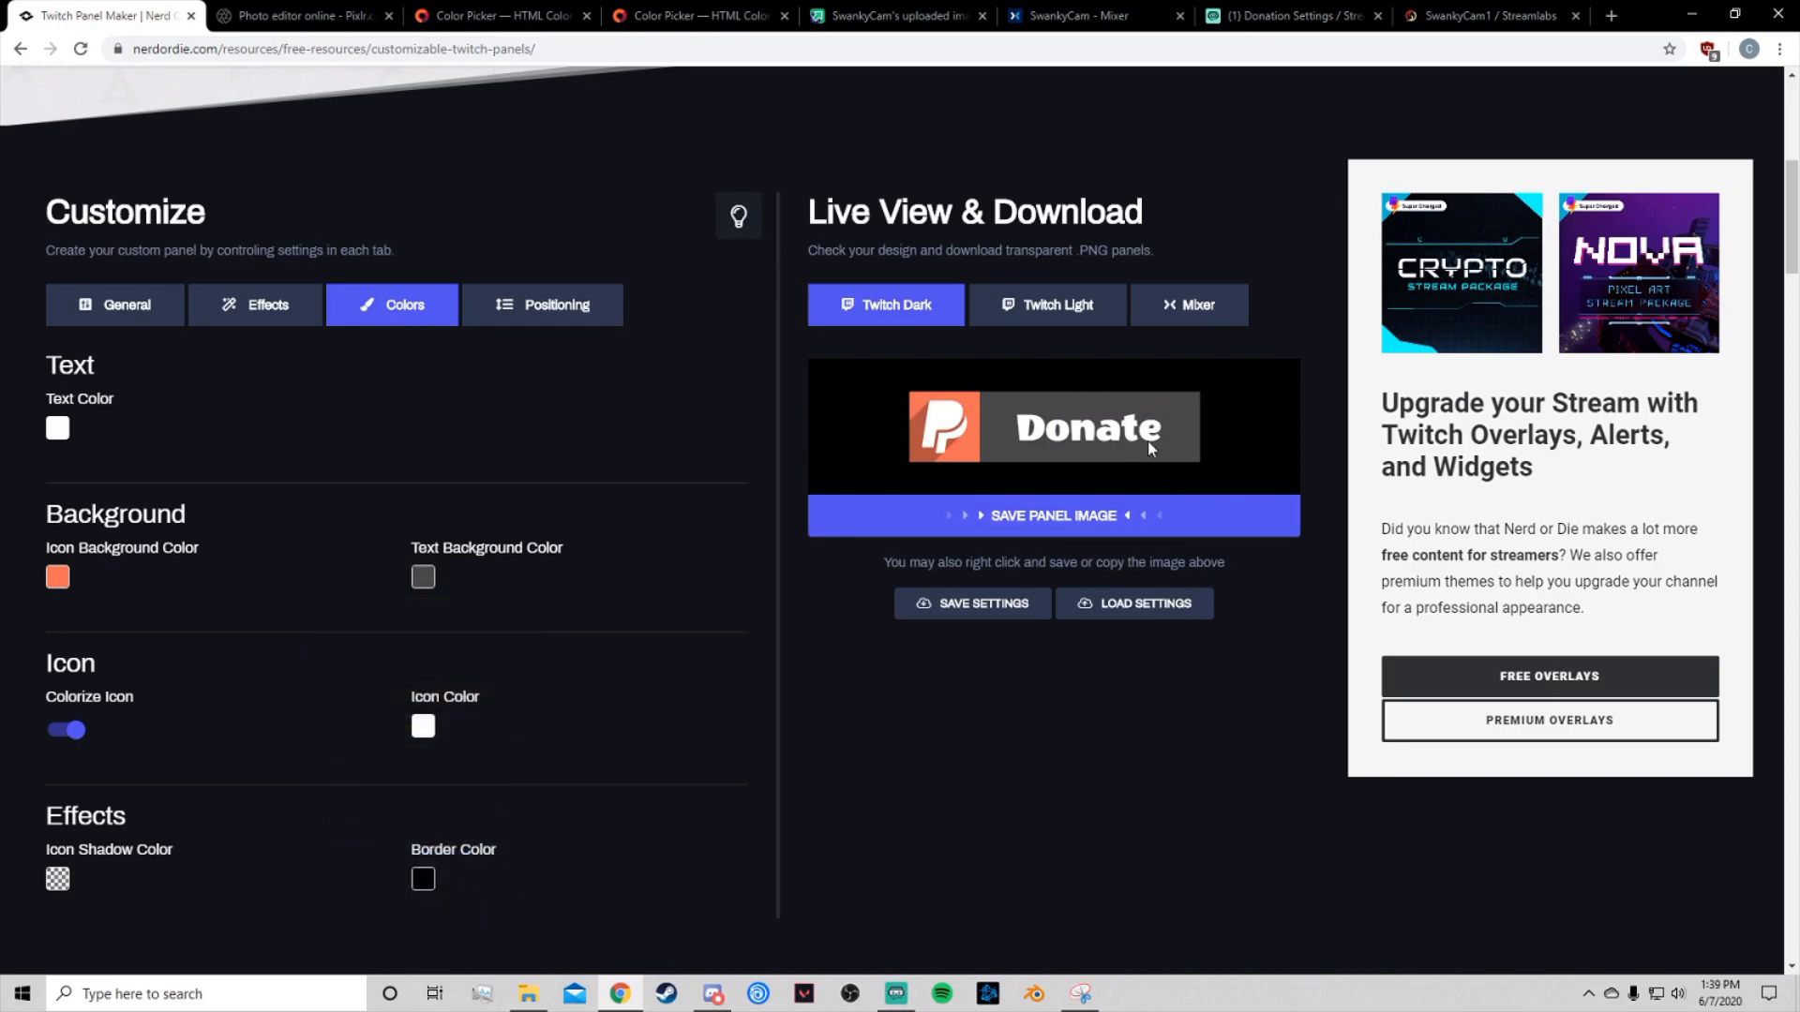
left_click(1065, 519)
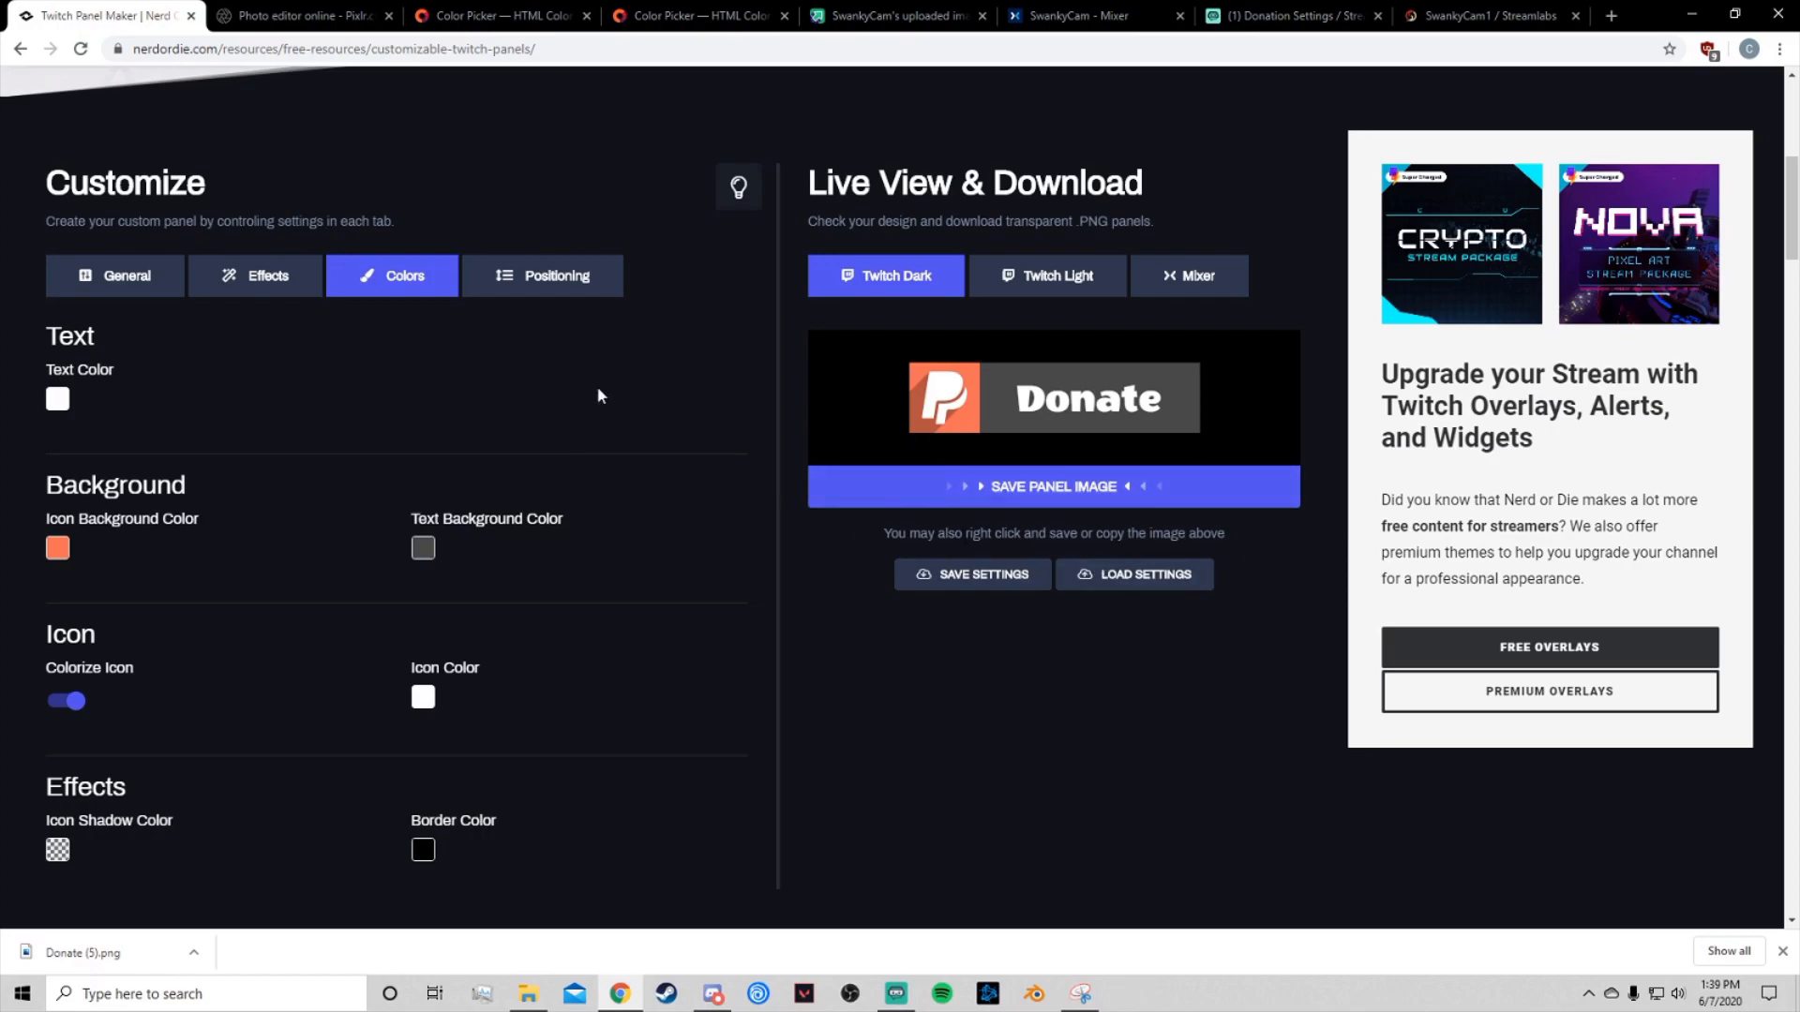
Step: In the Pixlr photo editor, open the advanced editor and load the downloaded Donate (5) image
left_click(305, 16)
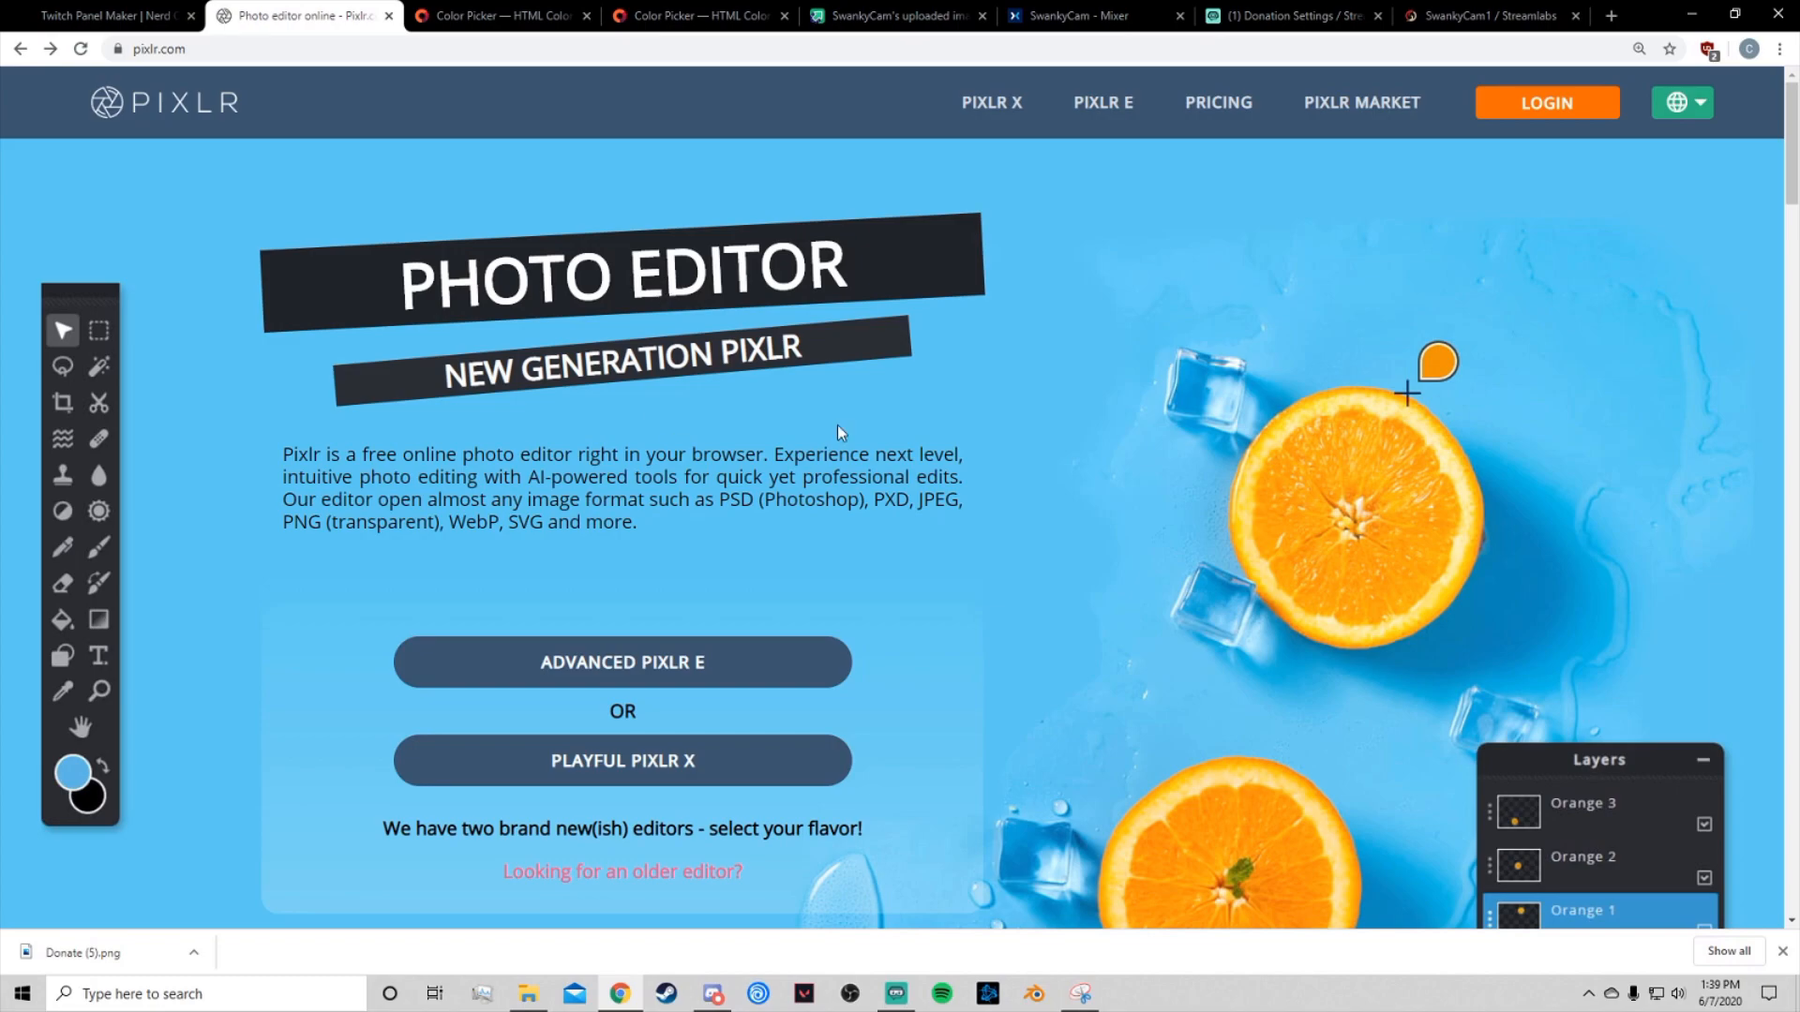
left_click(622, 667)
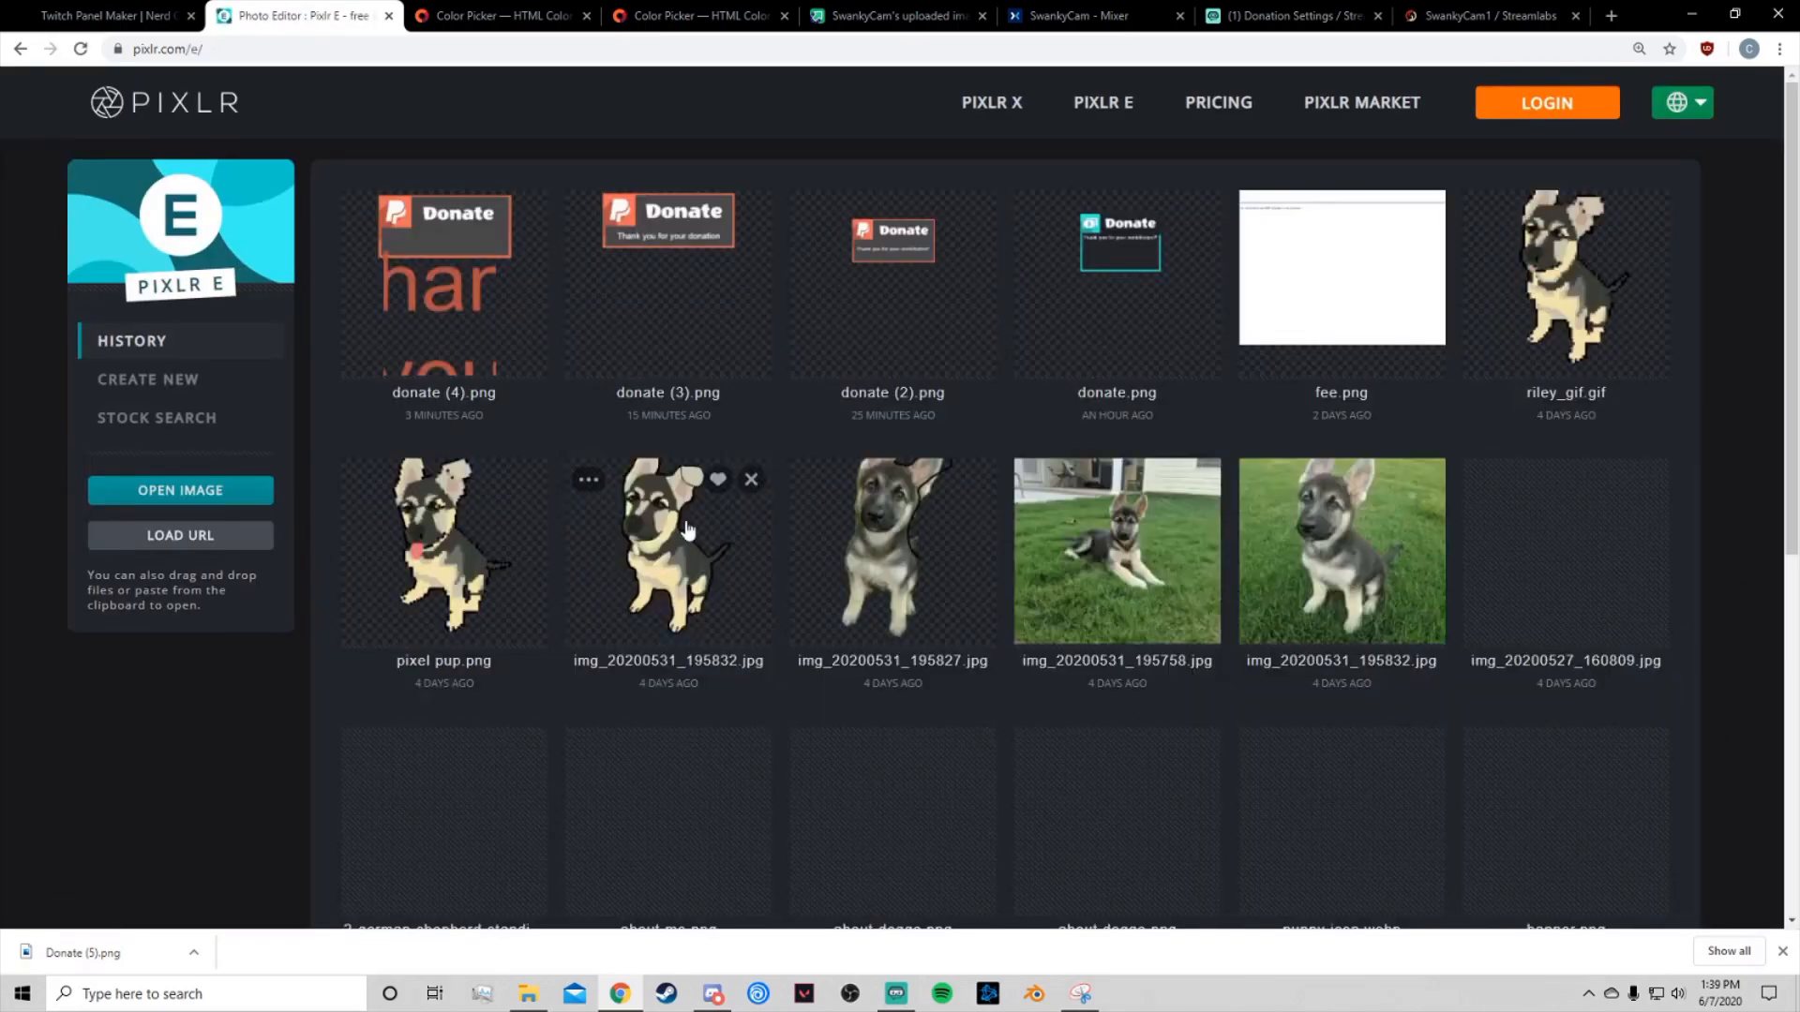
left_click(197, 497)
left_click(218, 156)
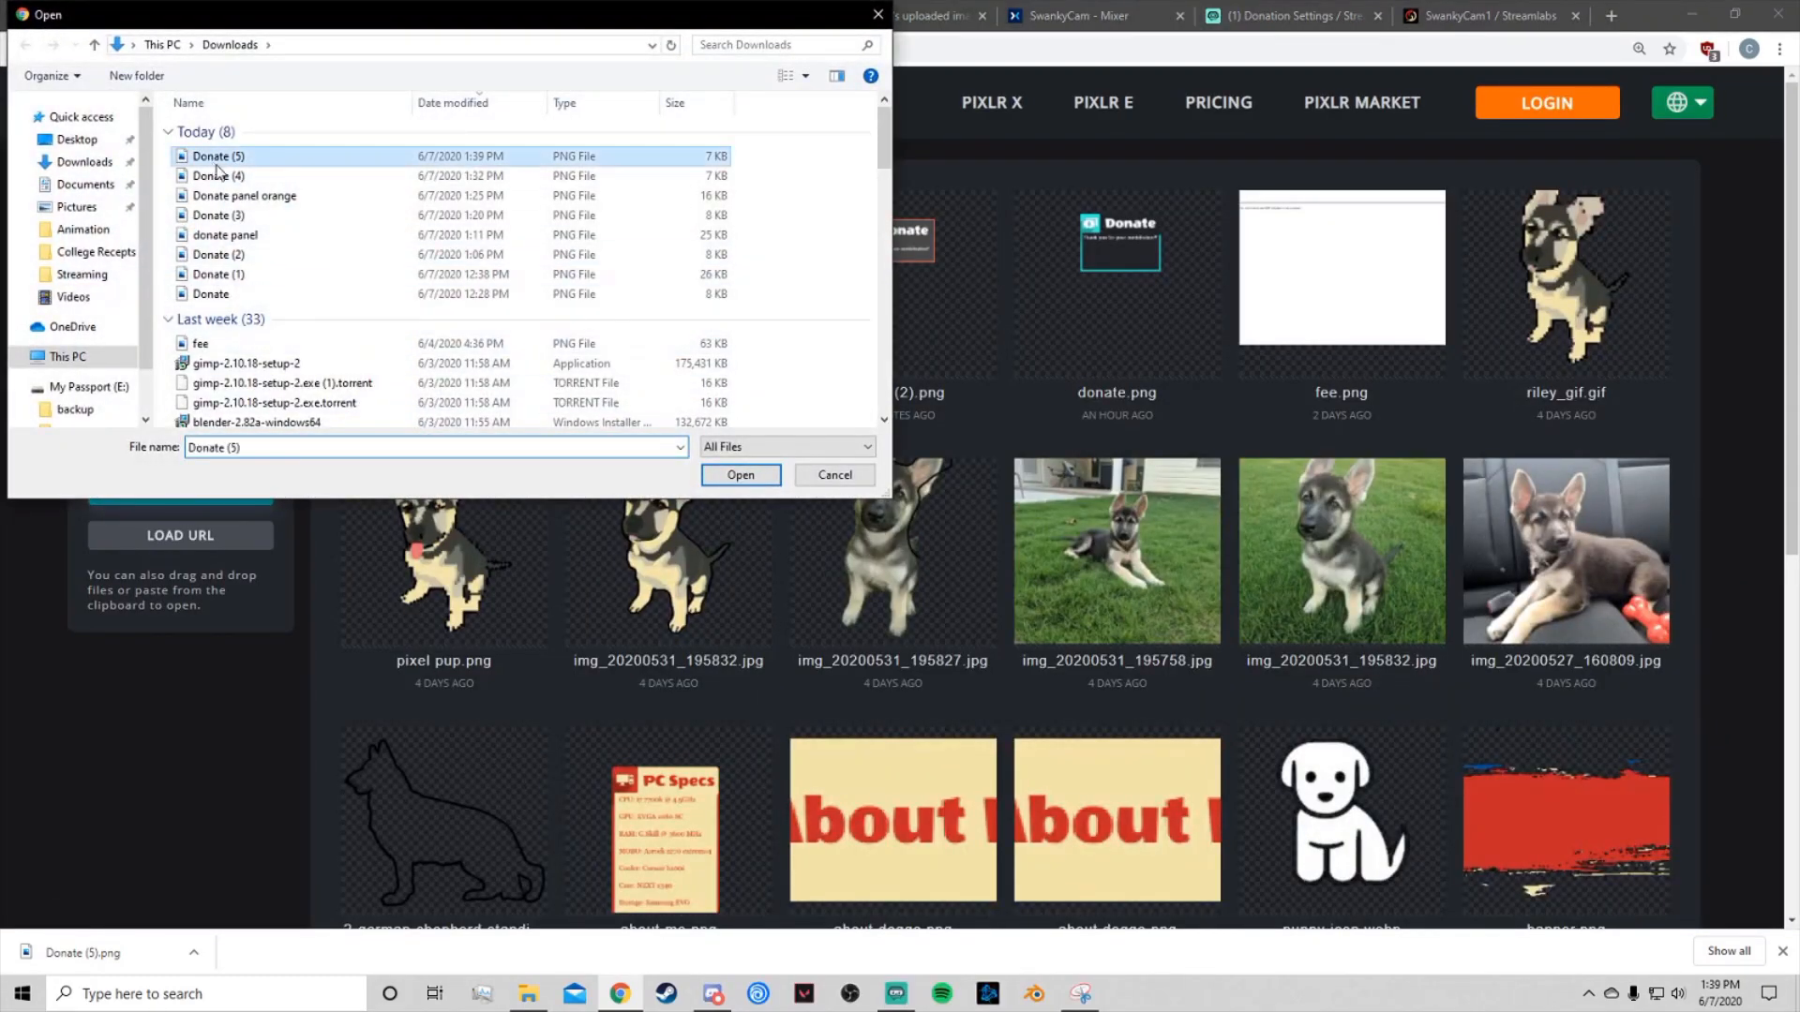
left_click(739, 475)
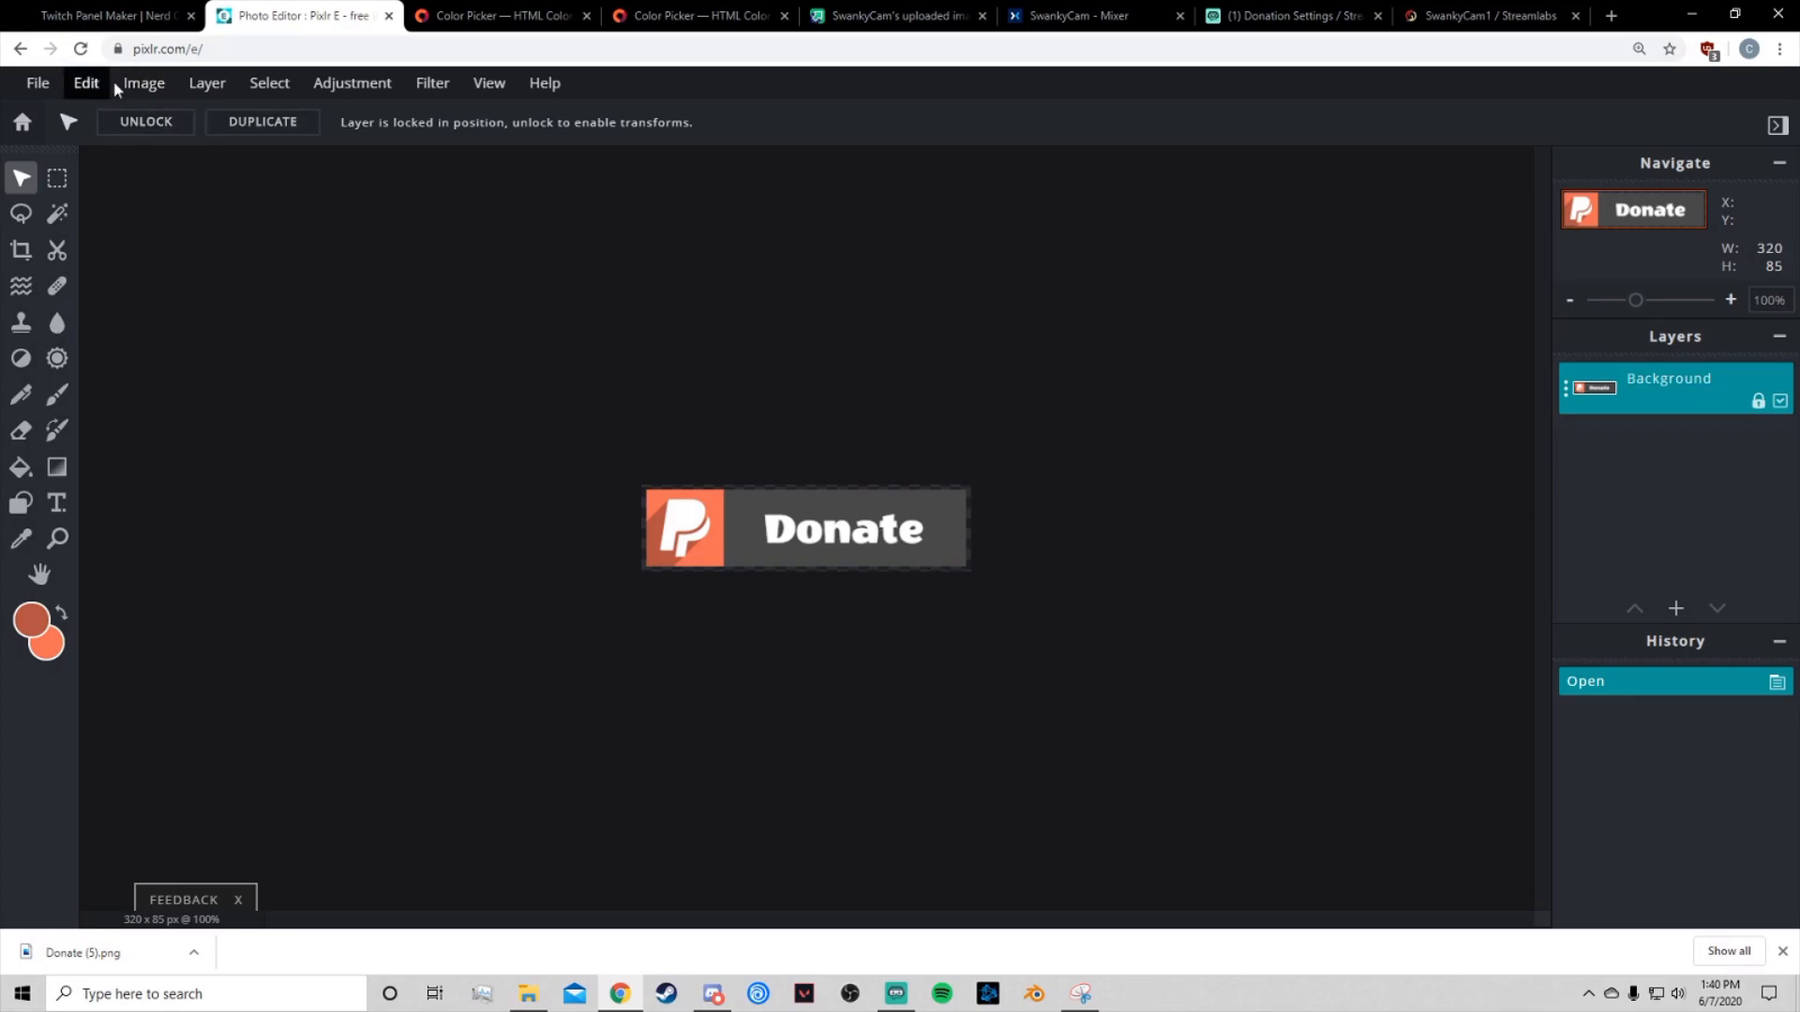
Step: Resize the canvas to 500 by 500 pixels around the centre anchor
left_click(144, 82)
left_click(165, 143)
double_click(1088, 326)
type("800")
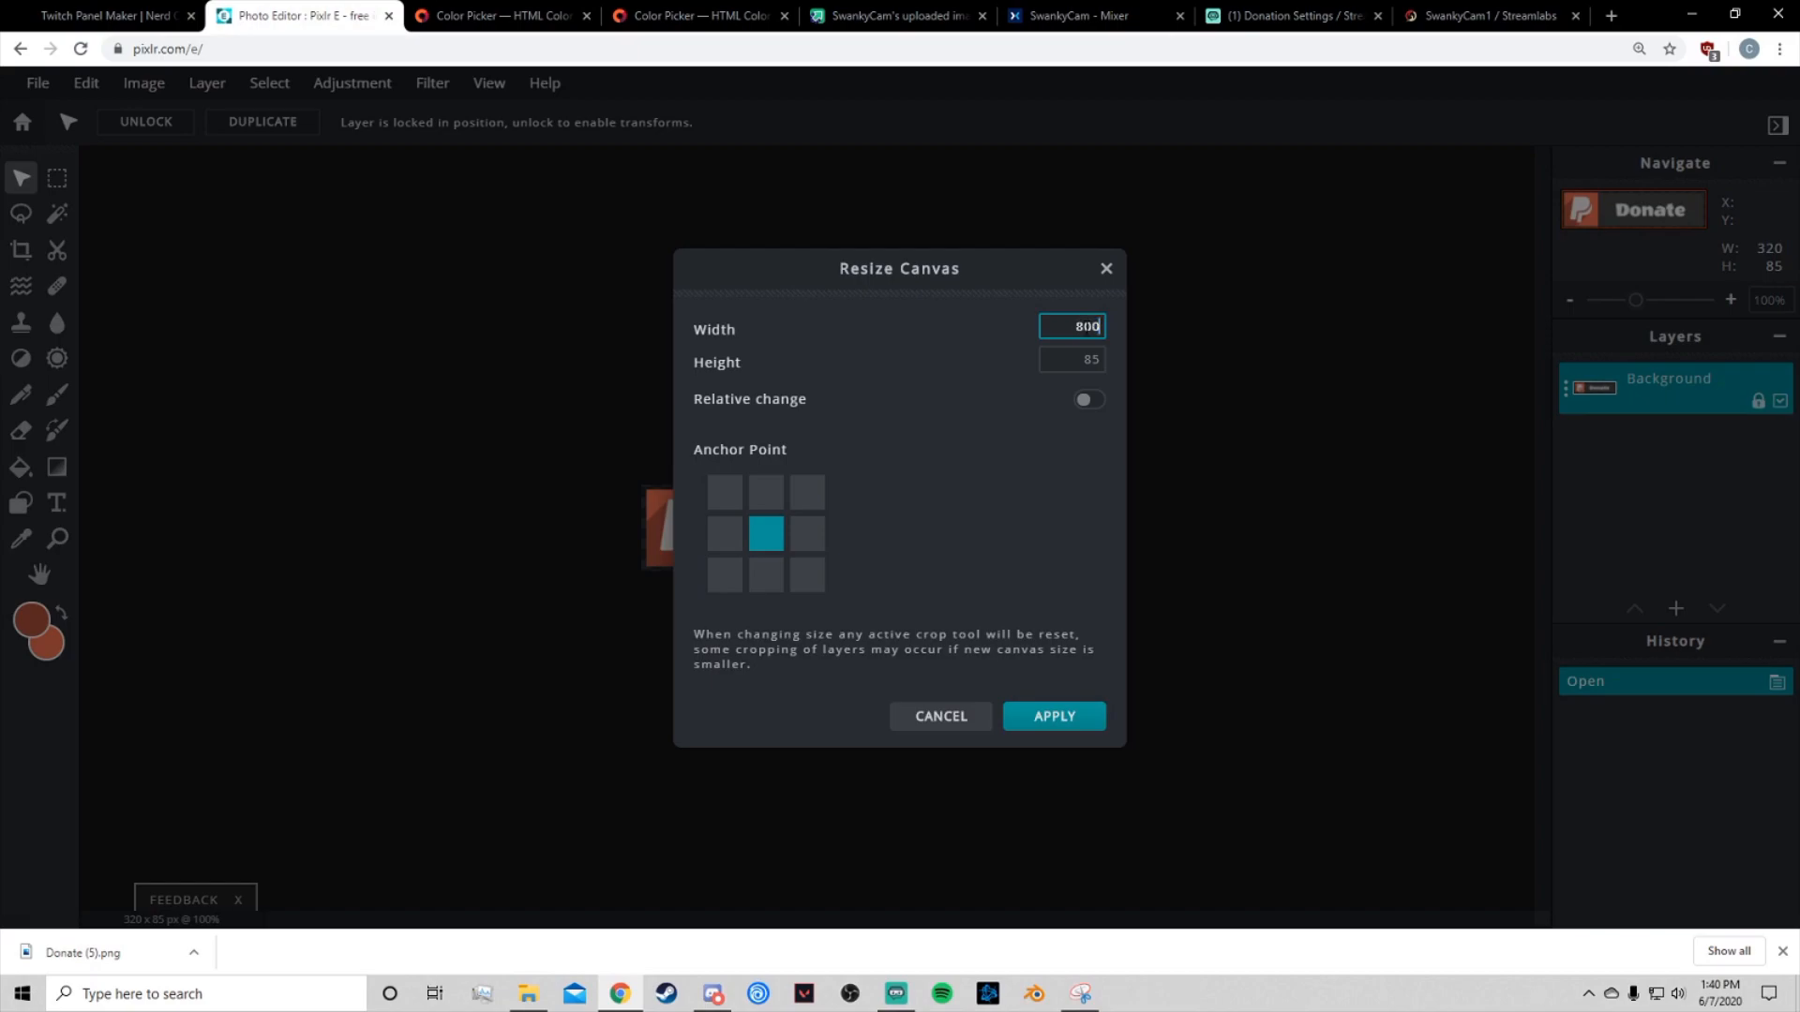
double_click(1093, 321)
type("50")
key("BackSpace")
key("BackSpace")
key("Tab")
type("500")
left_click(1073, 714)
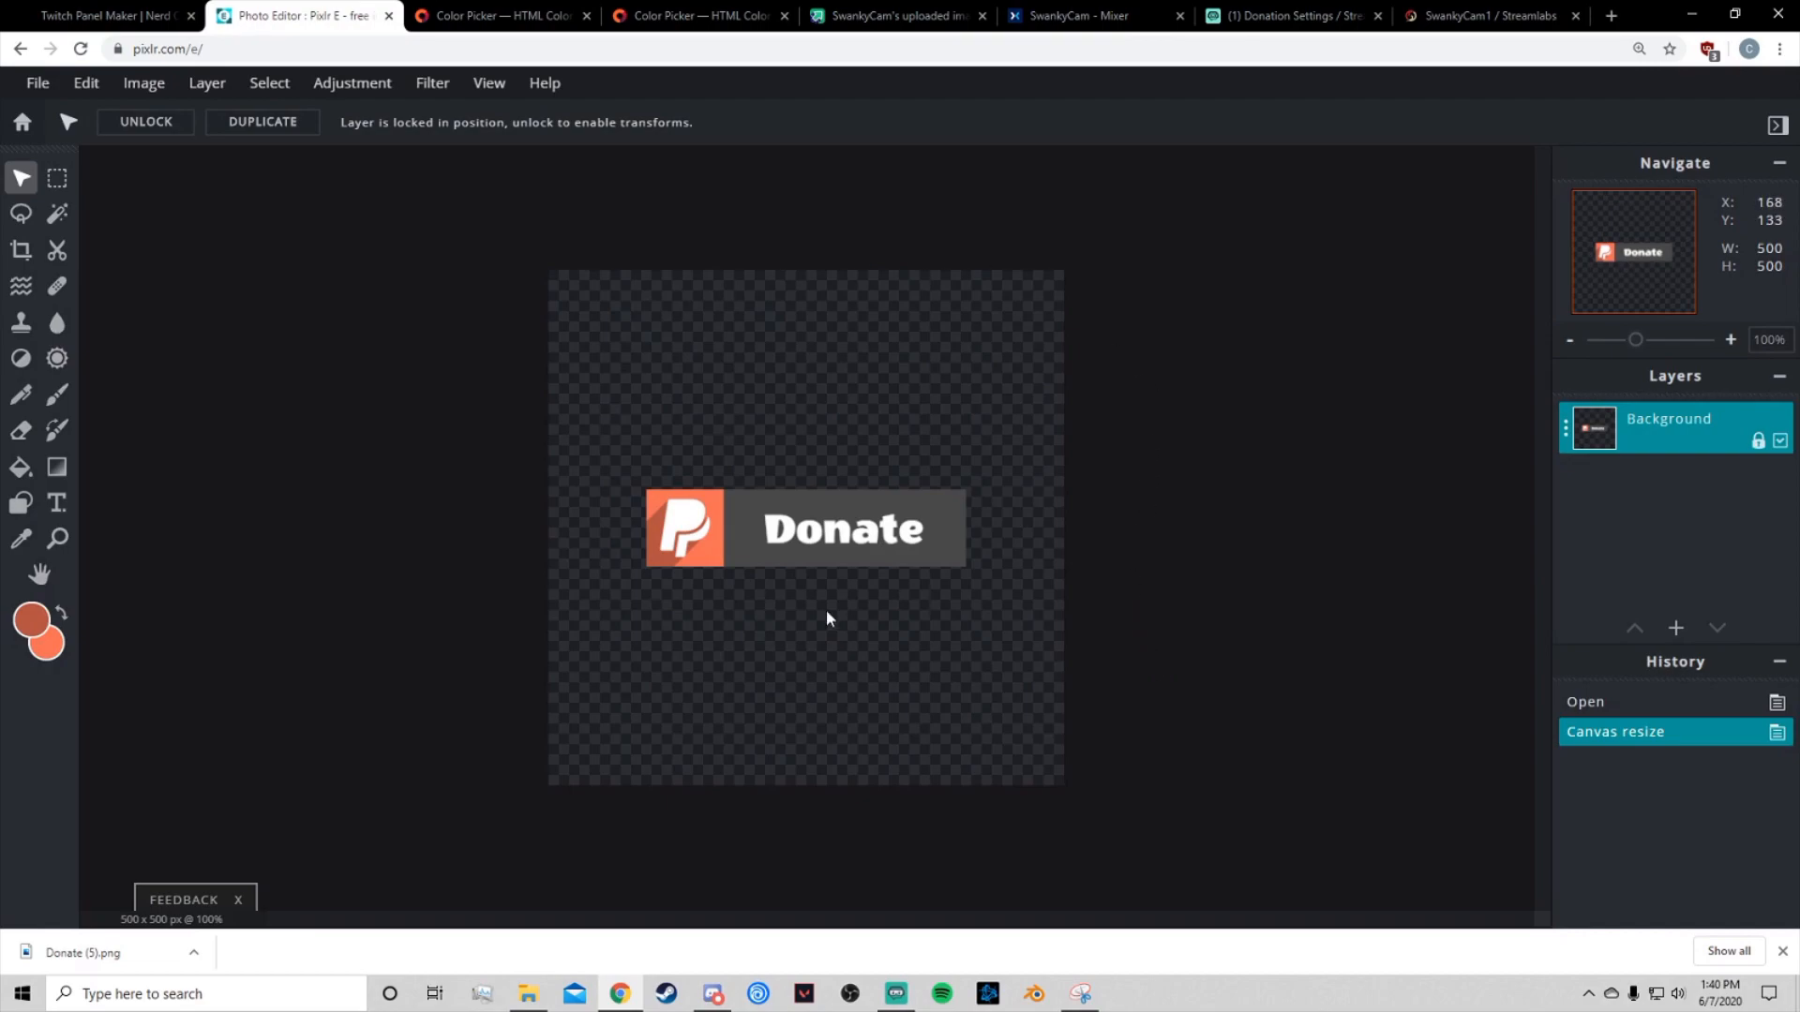
Step: Lasso around the panel, cut it and paste it back as a new layer
left_click(41, 218)
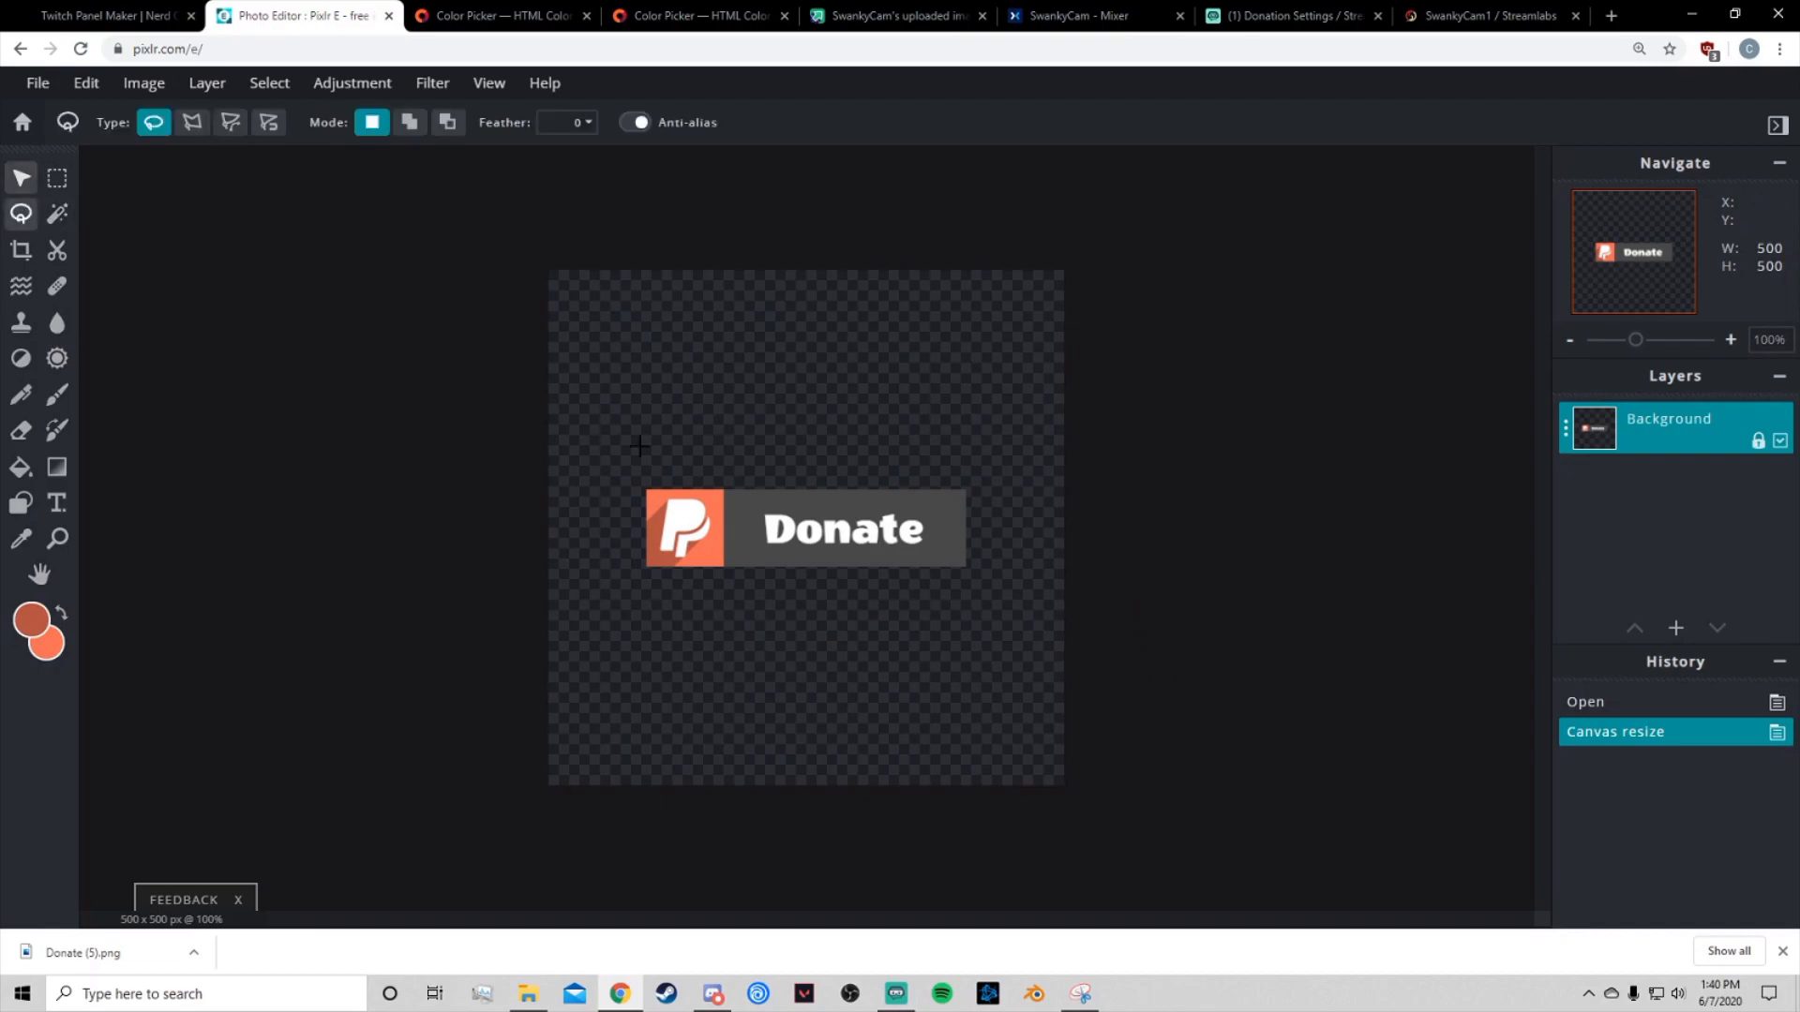
mouse_move(592, 561)
left_mouse_down()
mouse_move(978, 622)
mouse_move(1037, 506)
mouse_move(791, 434)
mouse_move(714, 463)
left_mouse_up()
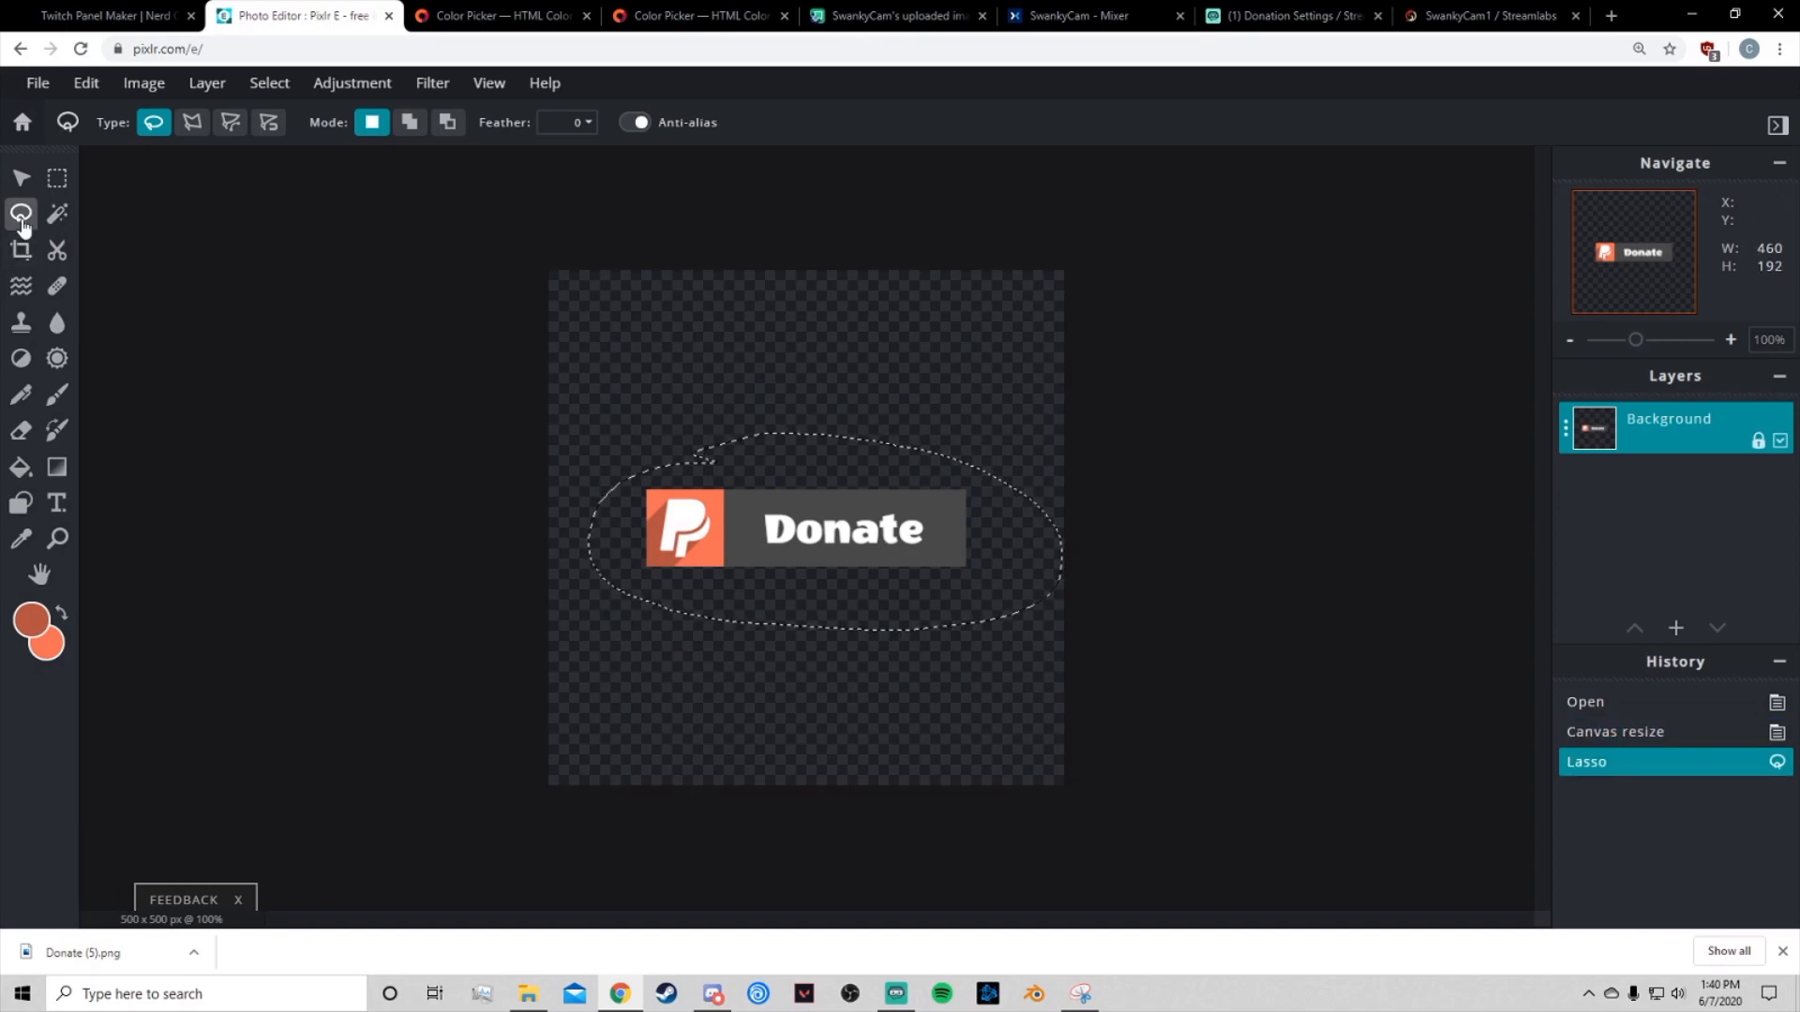
key("alt")
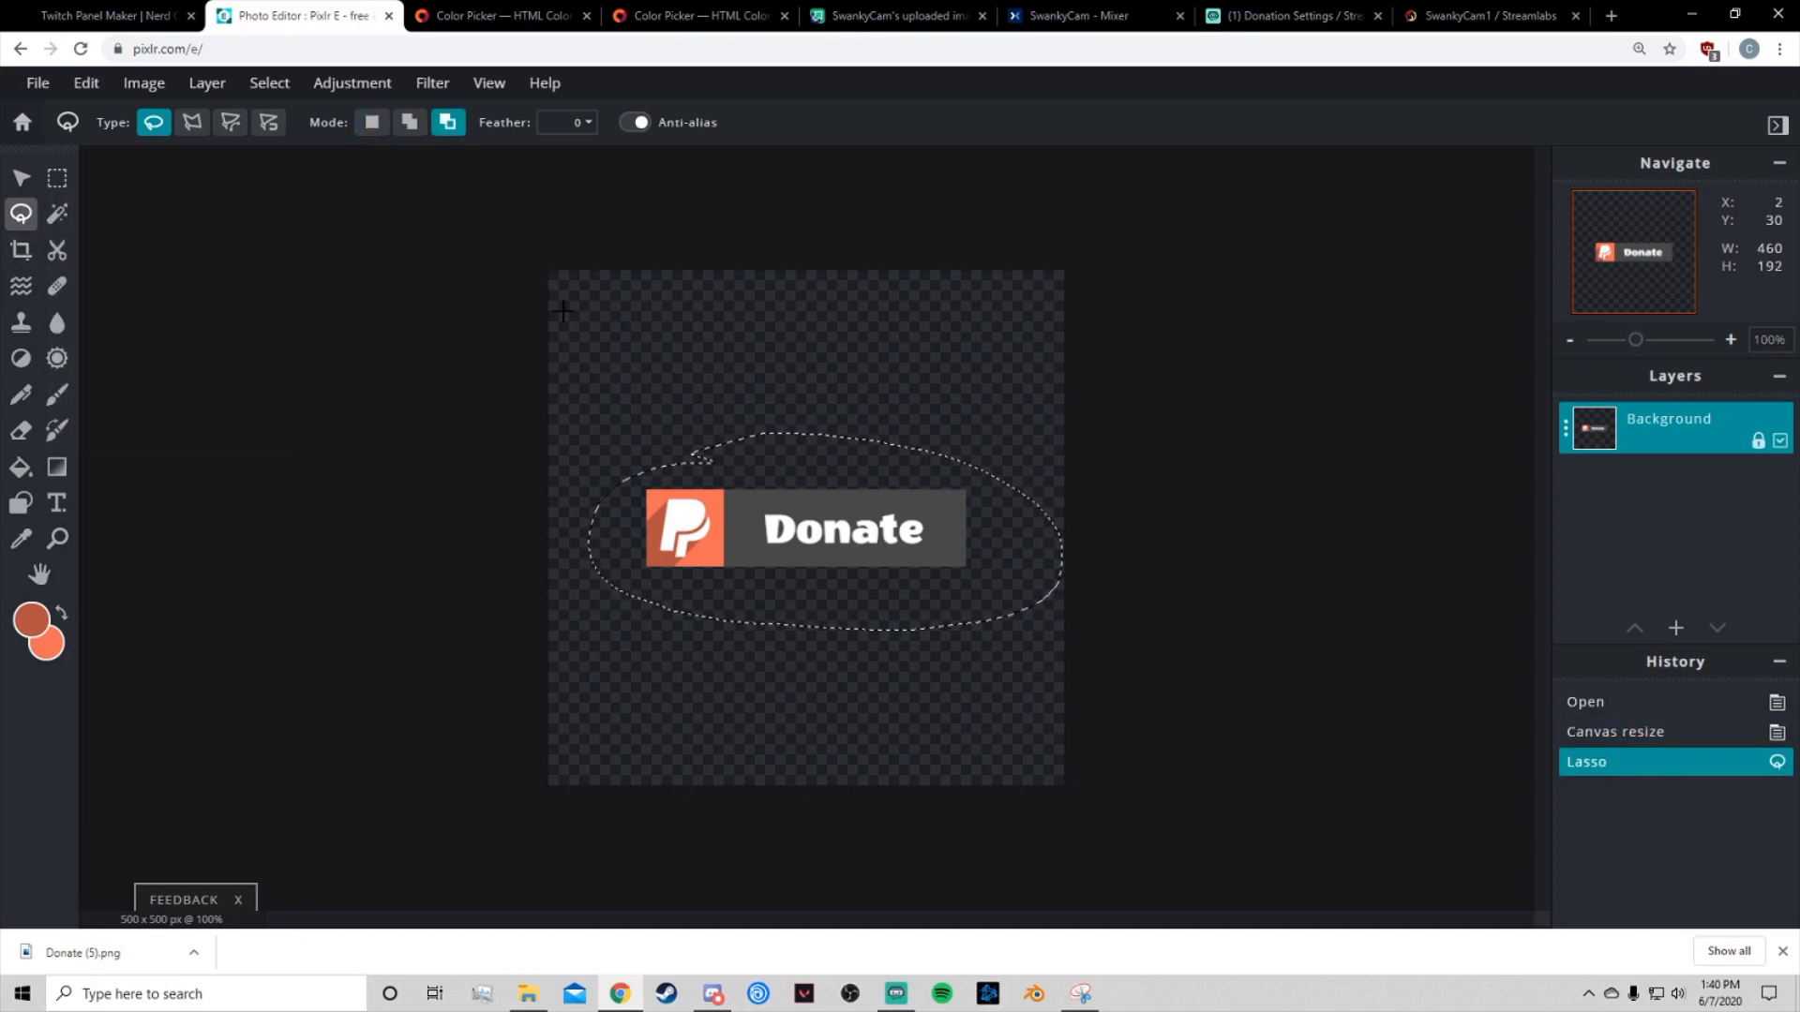
key("ctrl+x")
key("ctrl+v")
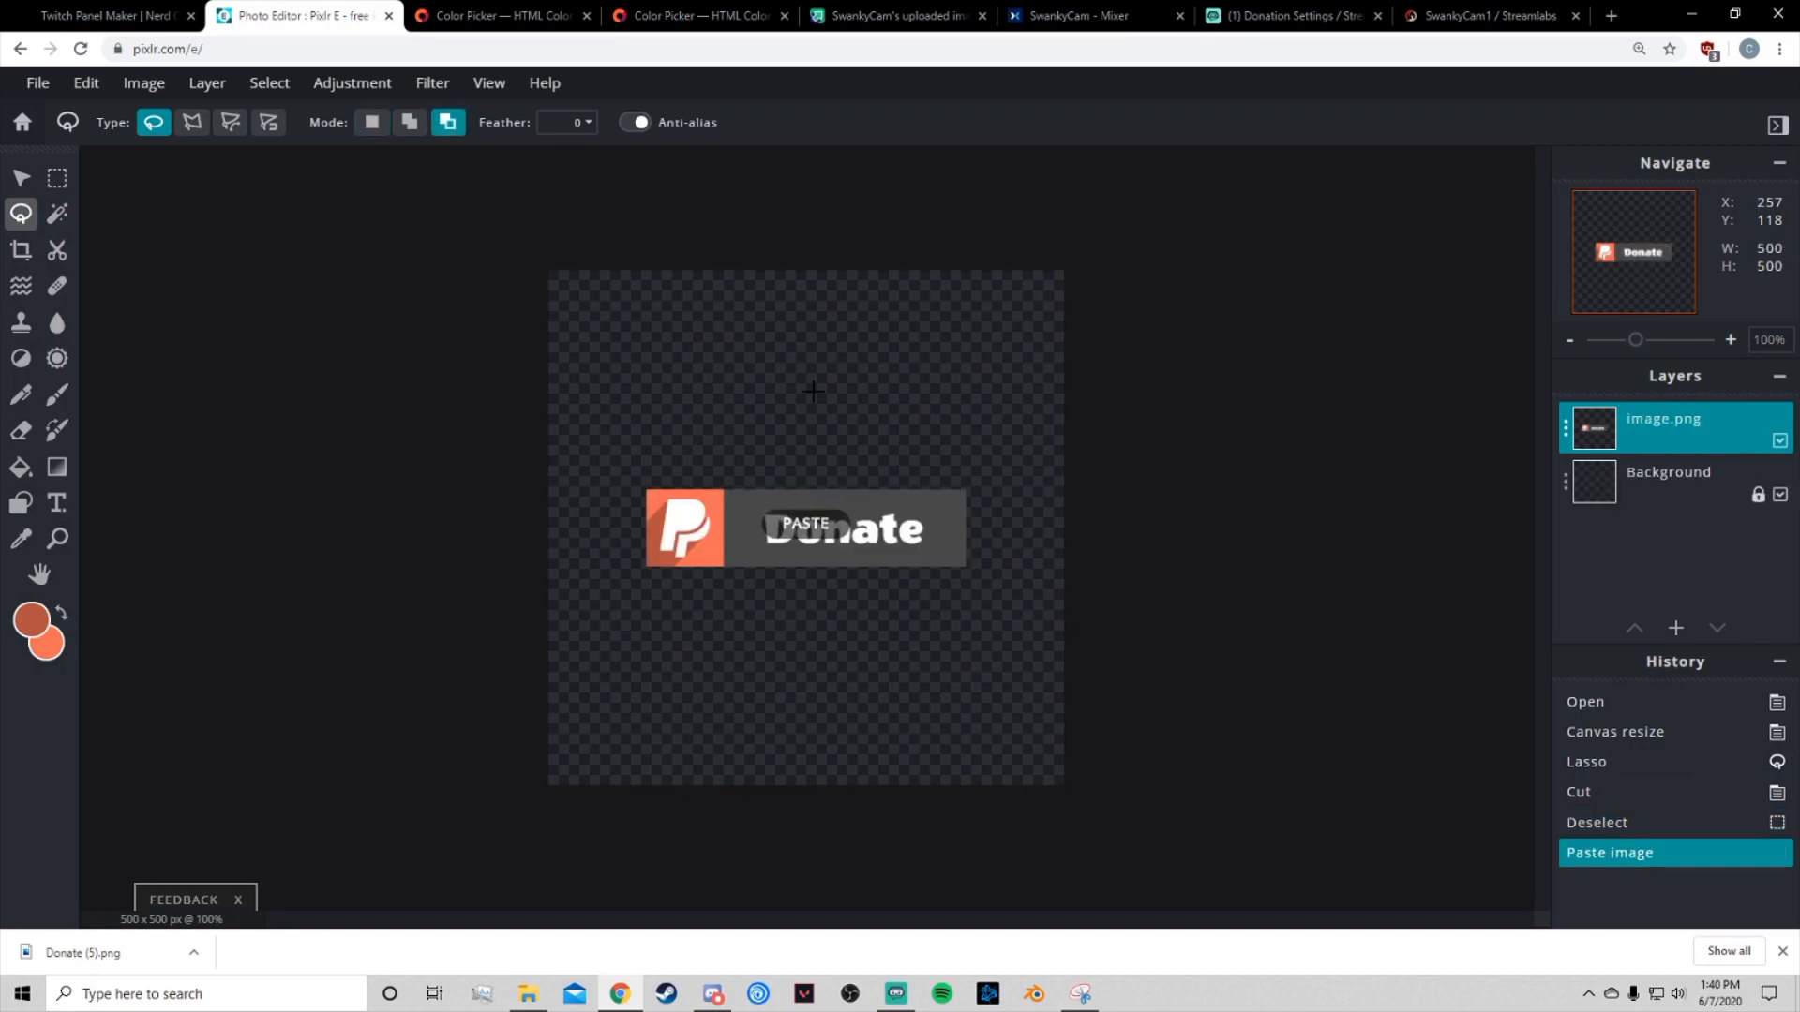
Step: Move the pasted panel layer up toward the top of the canvas
left_click(21, 178)
mouse_move(765, 530)
left_mouse_down()
mouse_move(801, 423)
mouse_move(815, 469)
mouse_move(787, 438)
mouse_move(783, 353)
mouse_move(765, 365)
left_mouse_up()
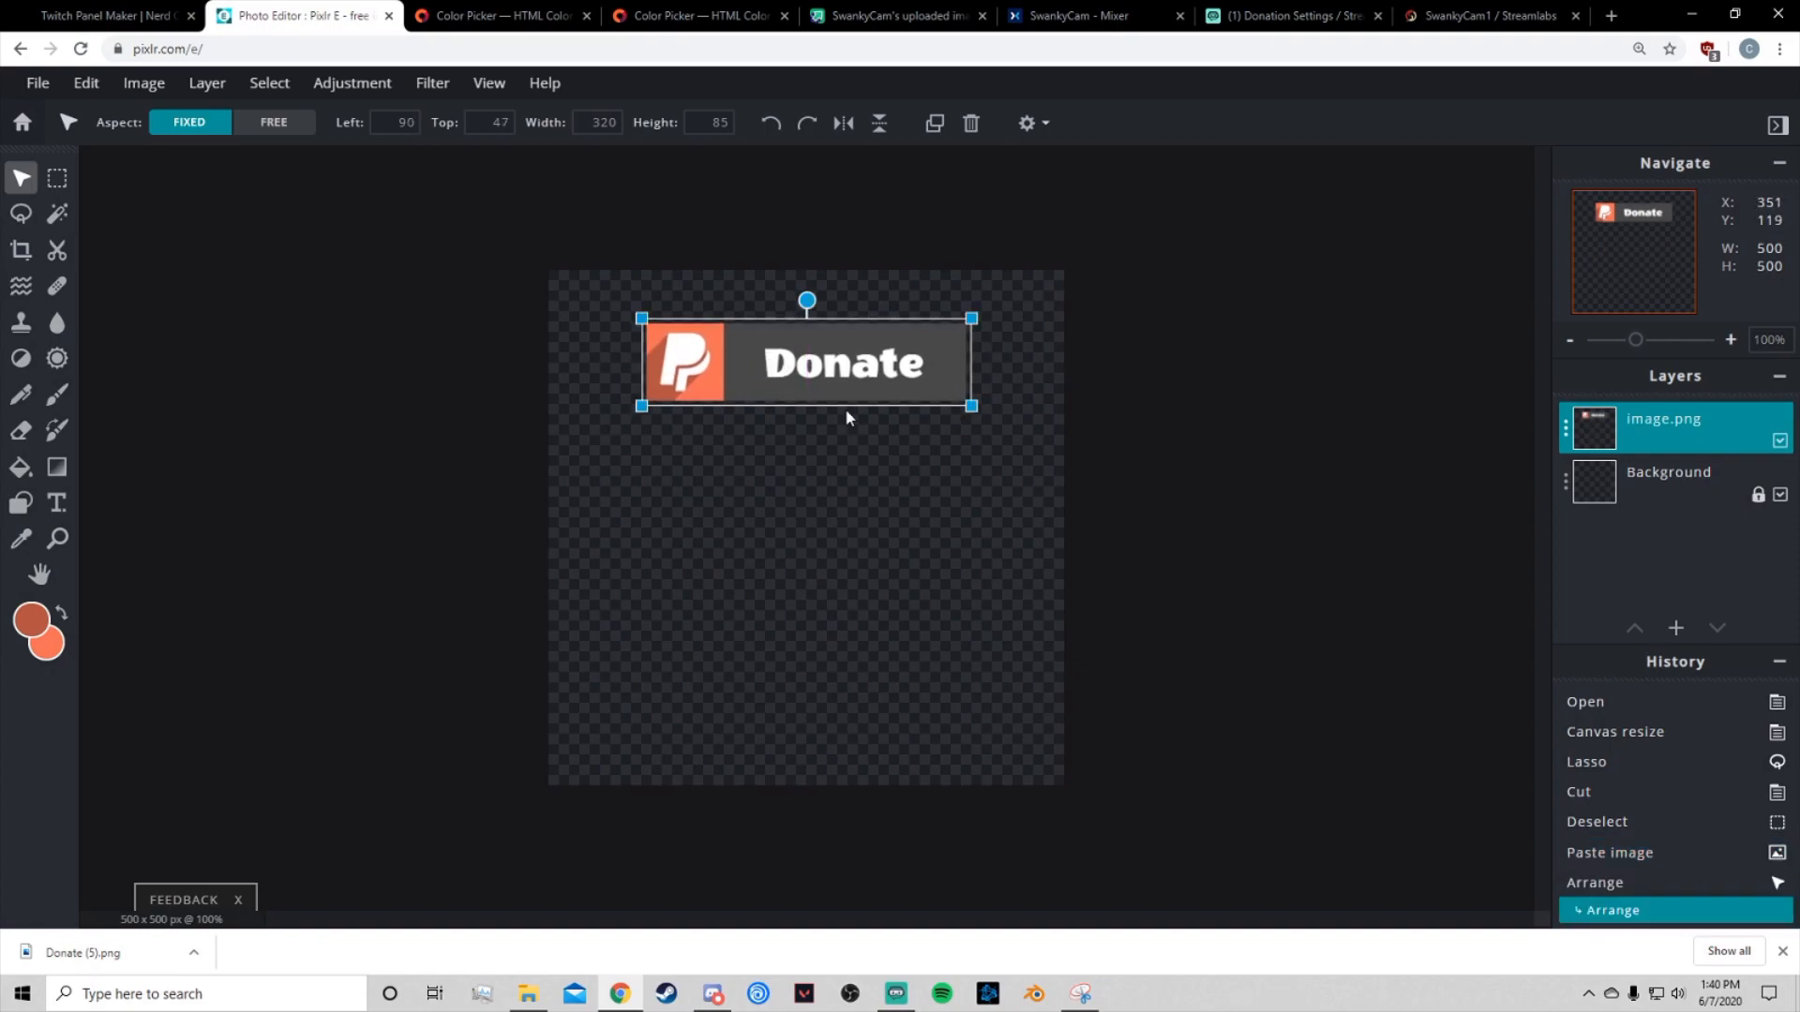
scroll(765, 337, "up", 1)
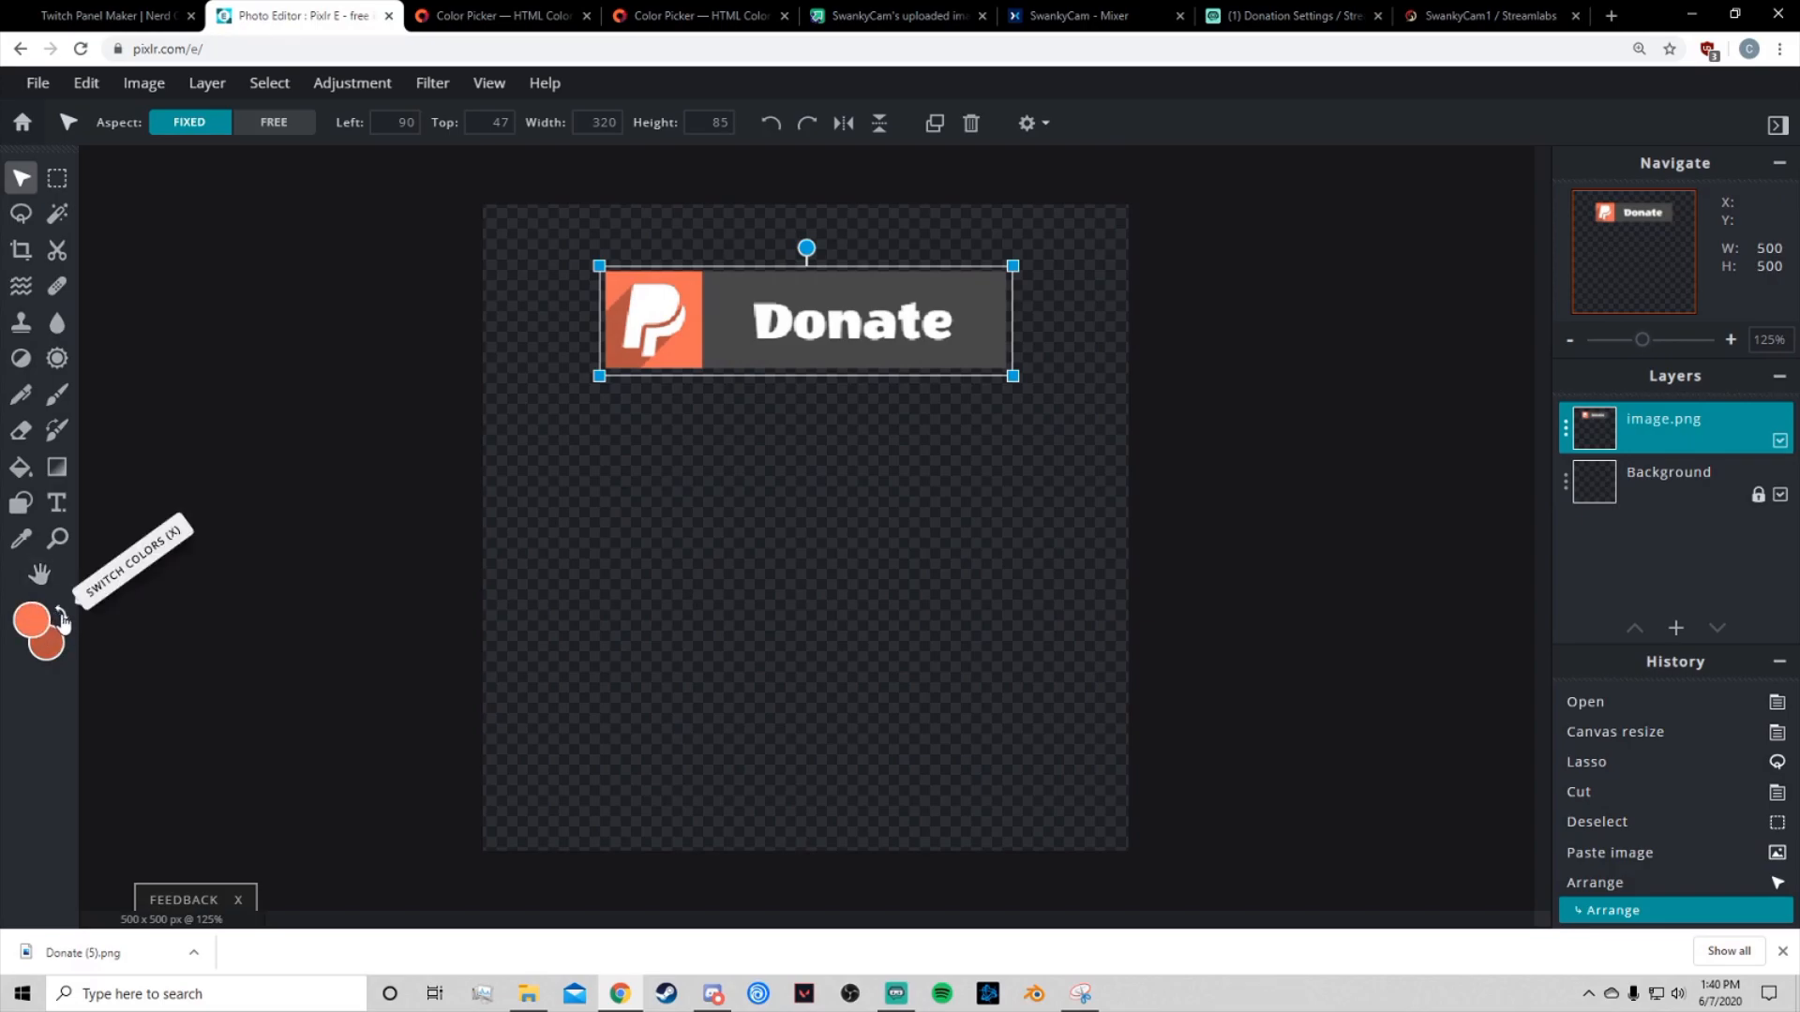
Step: Set the secondary colour to #484848, pasting the hex copied from the colour picker site
left_click(45, 644)
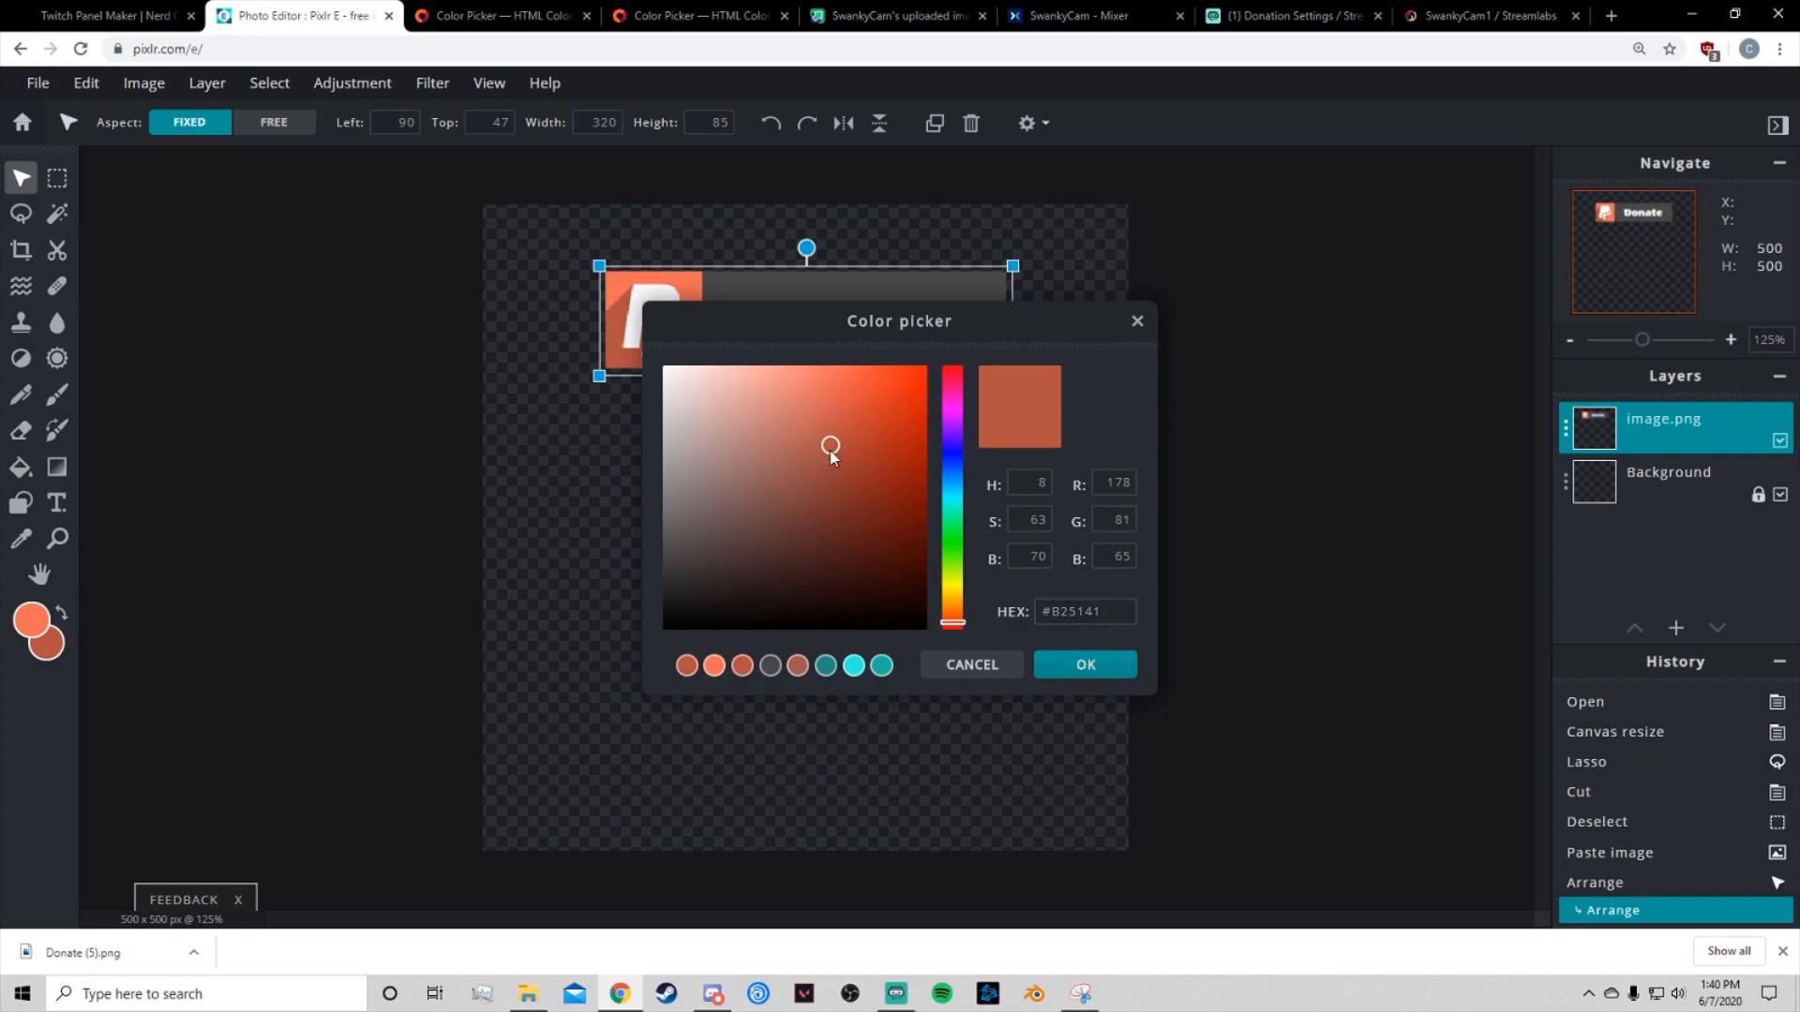
left_click(698, 15)
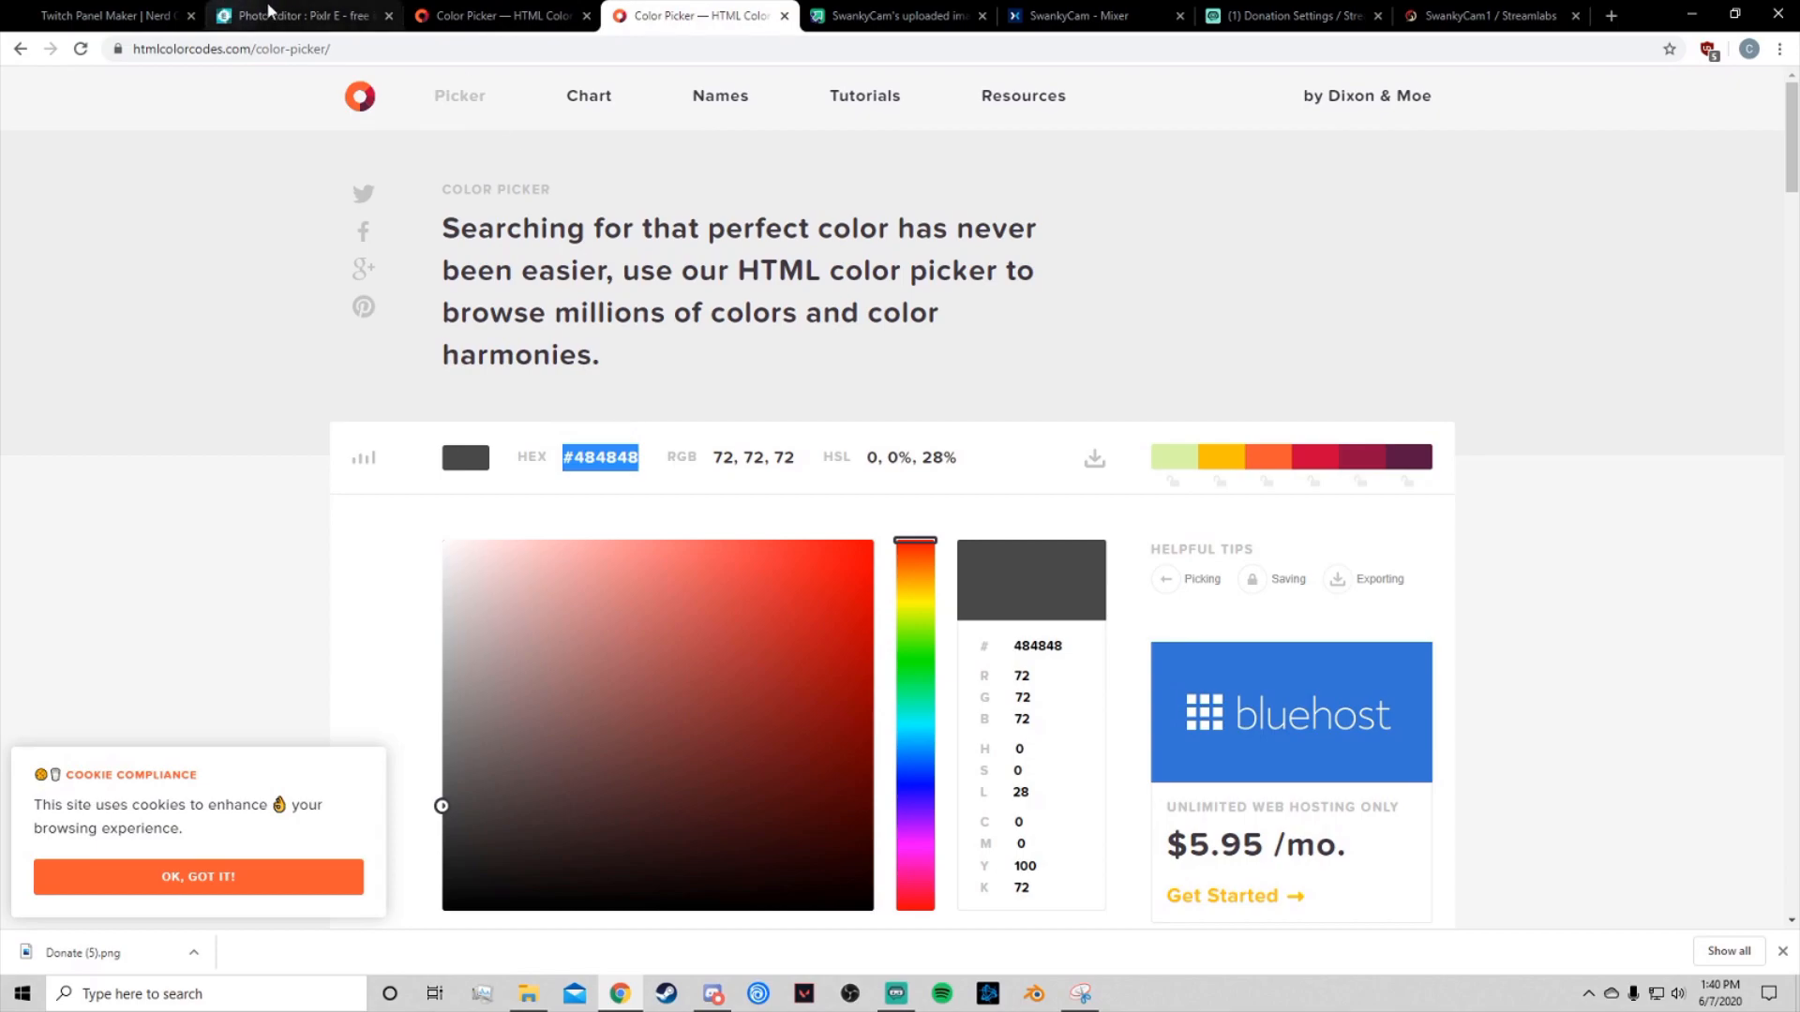
left_click(314, 21)
double_click(1087, 613)
key("ctrl+v")
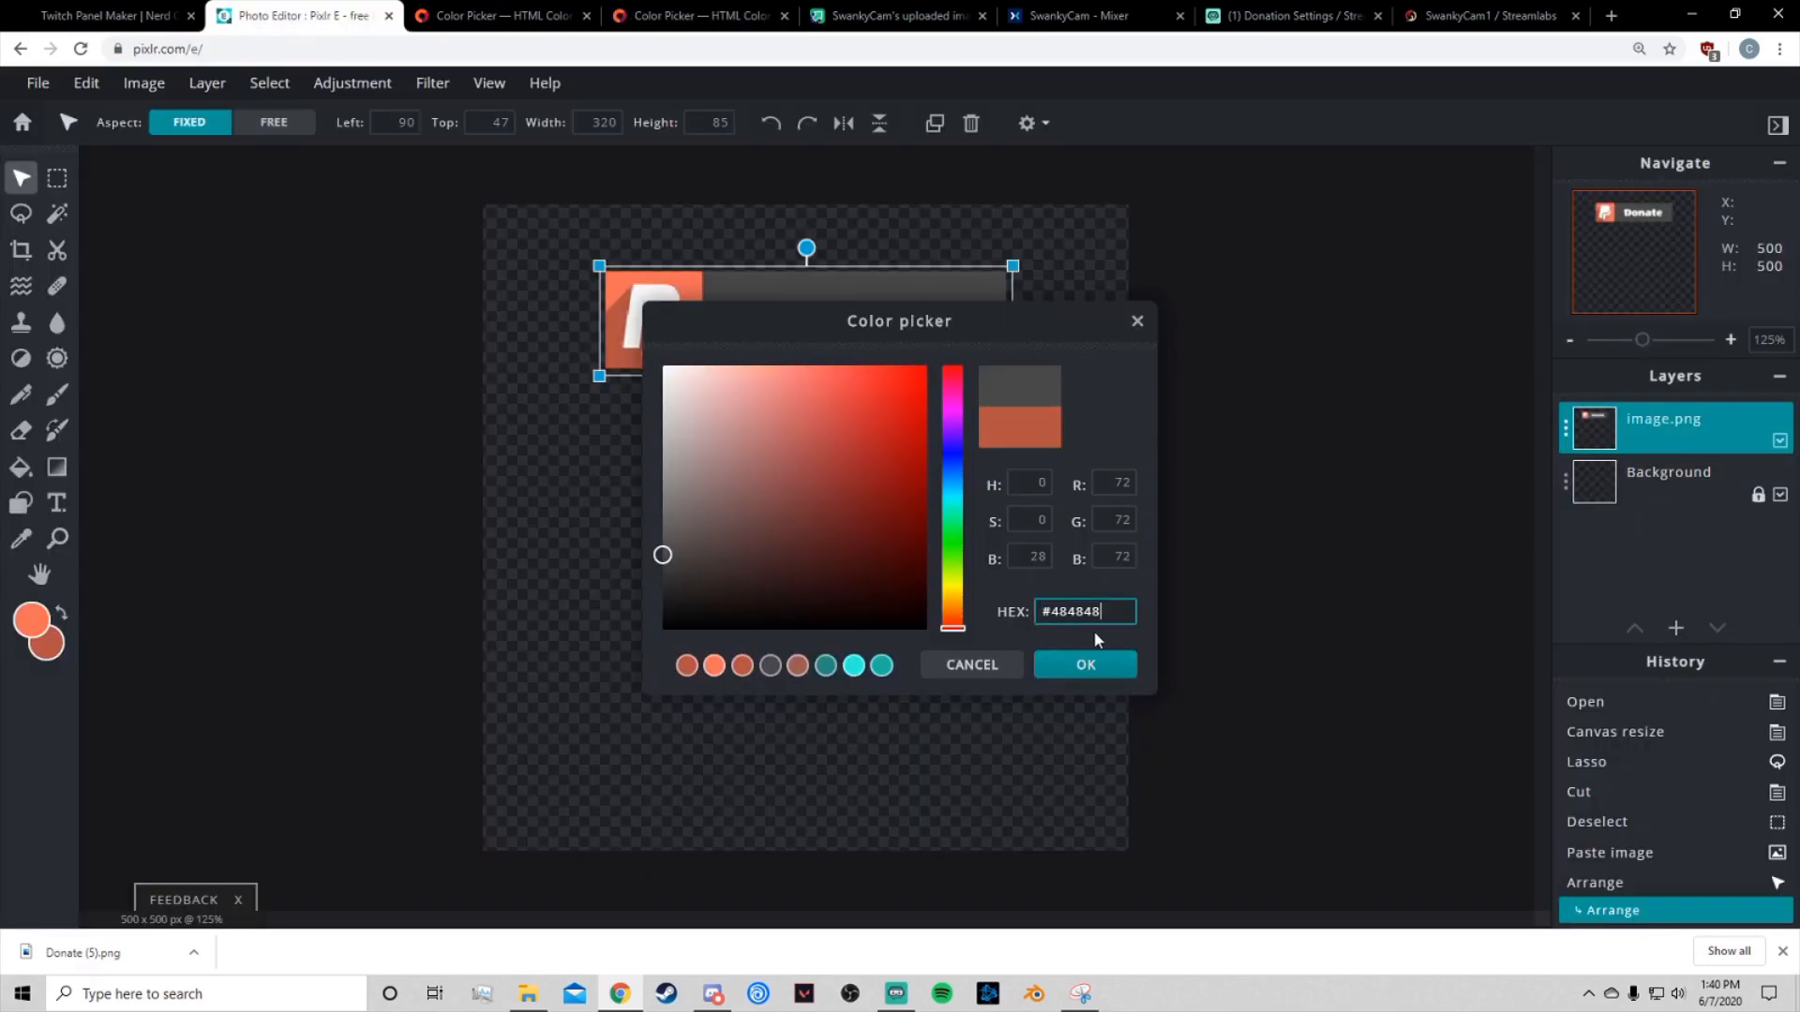
left_click(1099, 664)
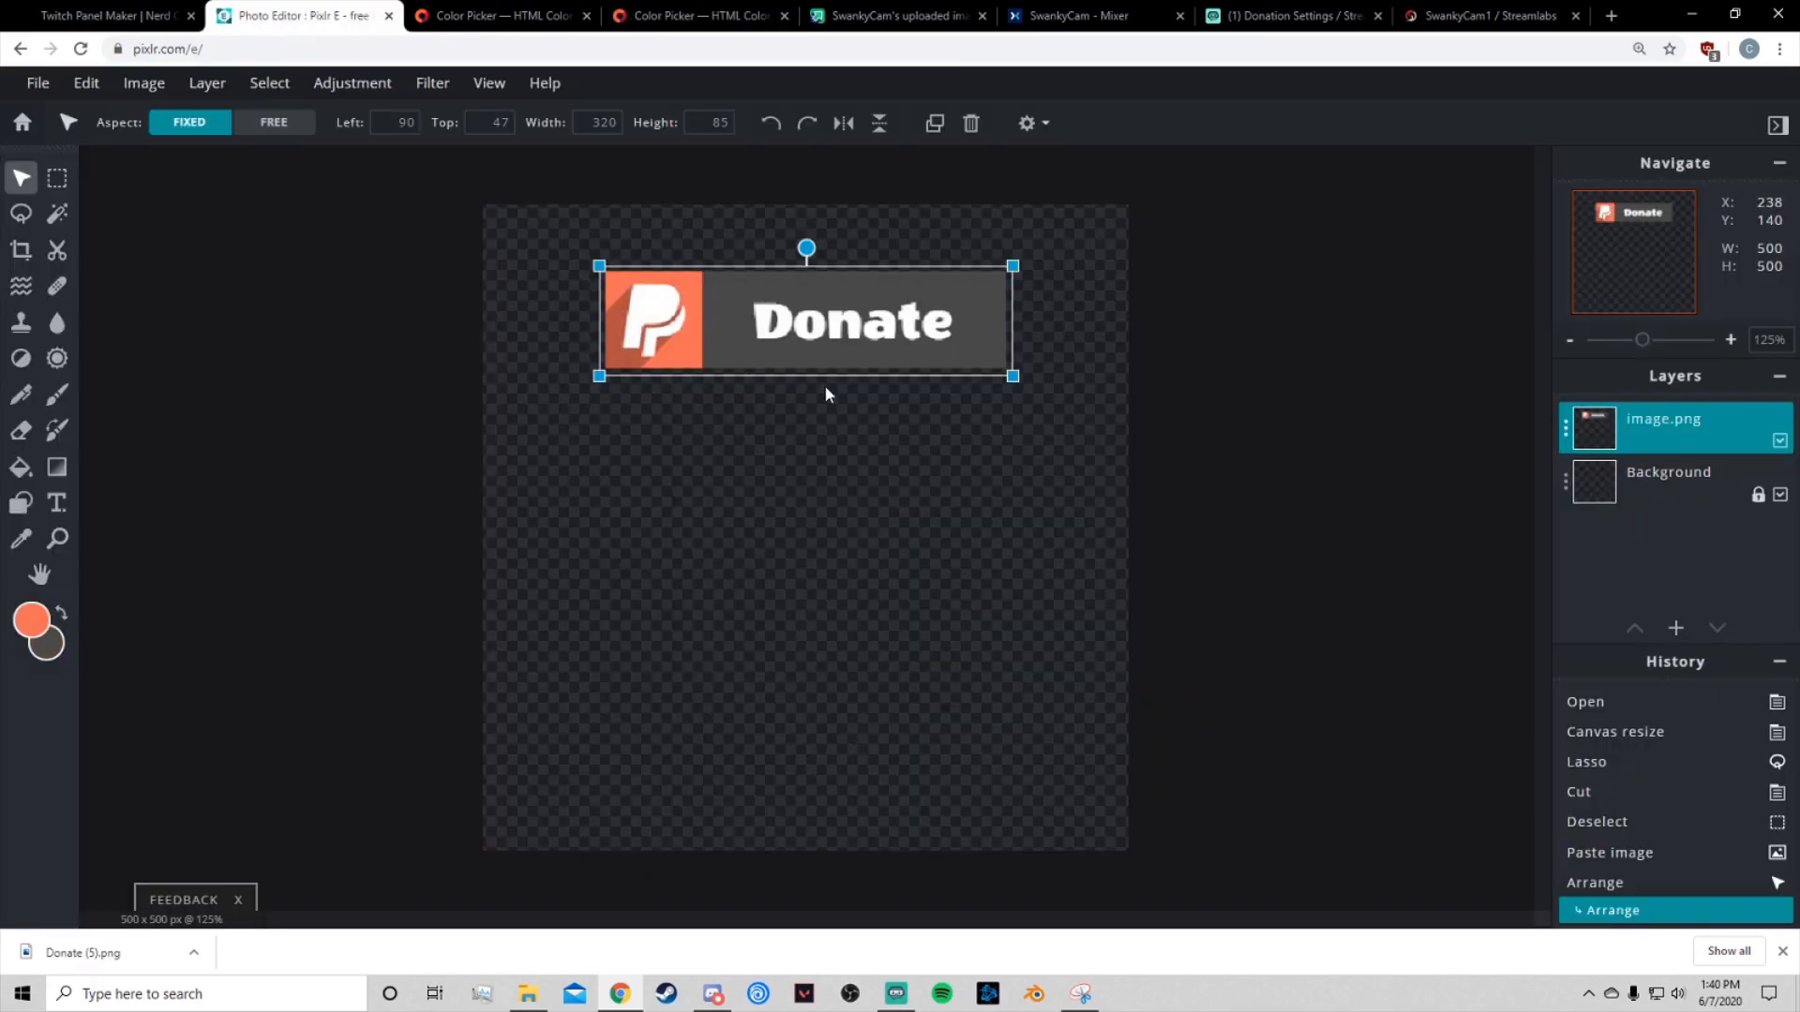
Step: Try drawing a rectangle over the icon on the panel layer, then undo it
scroll(878, 450, "up", 1)
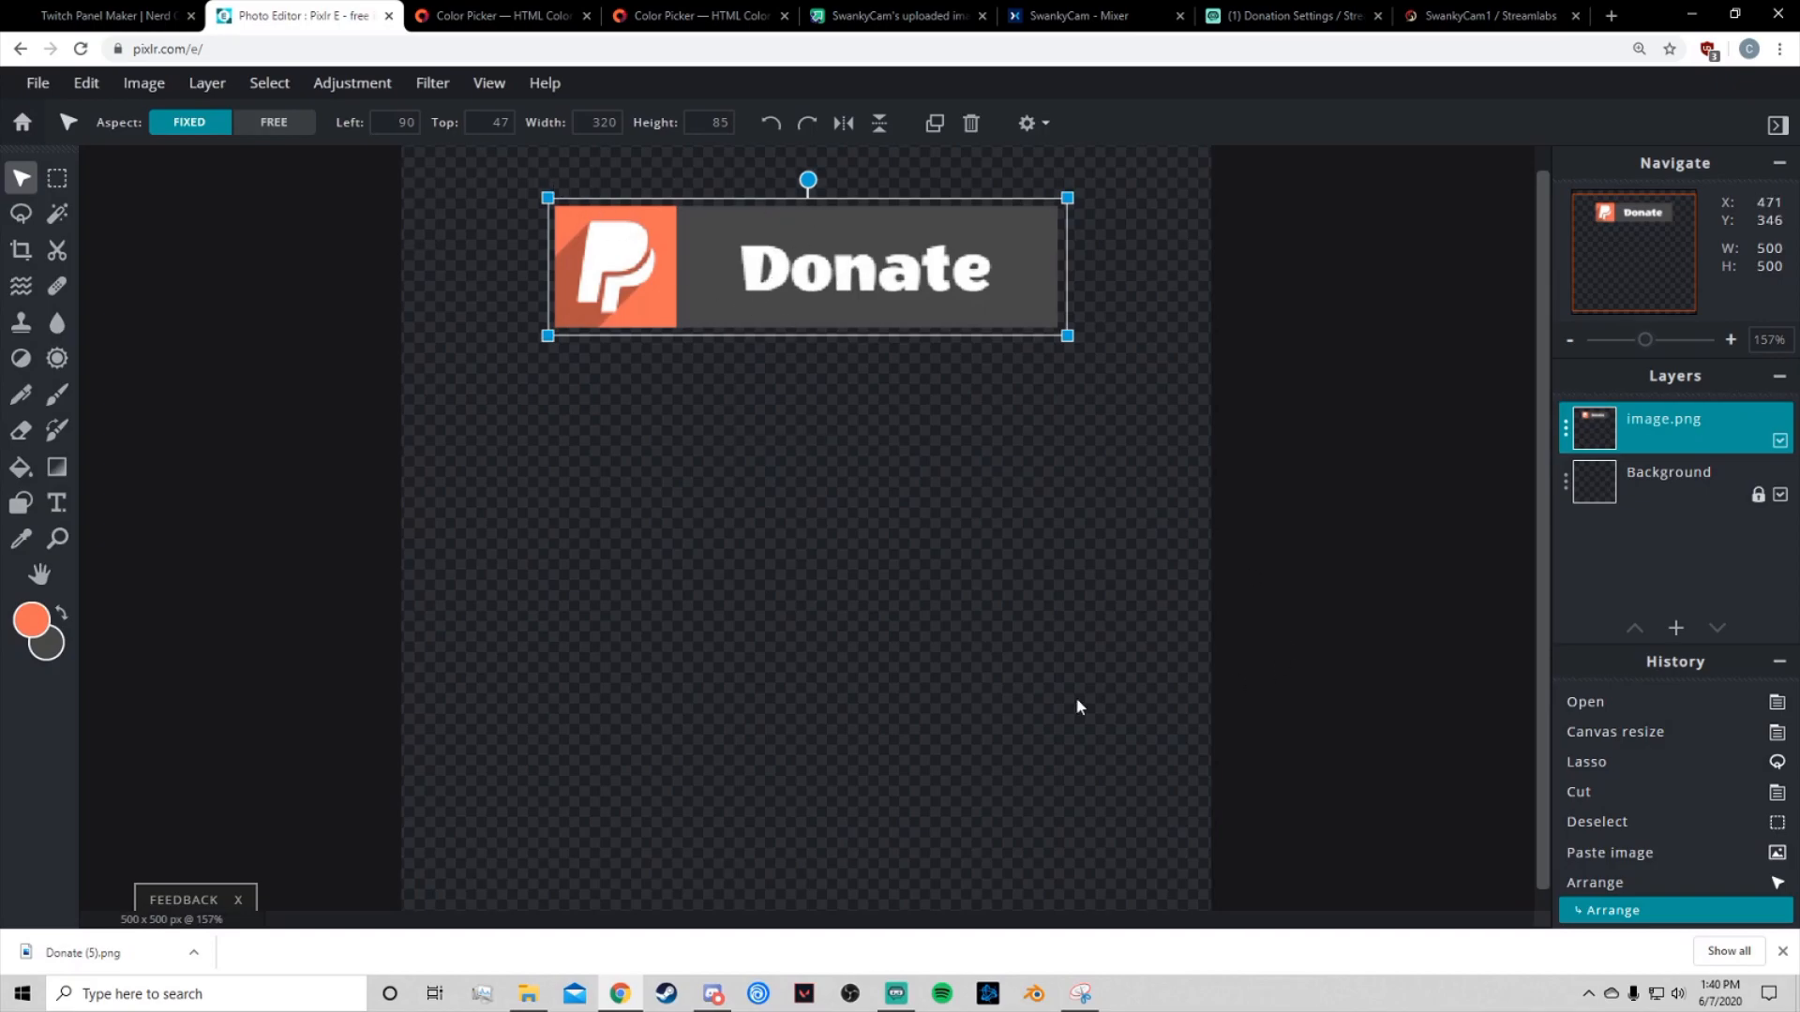
left_click(27, 503)
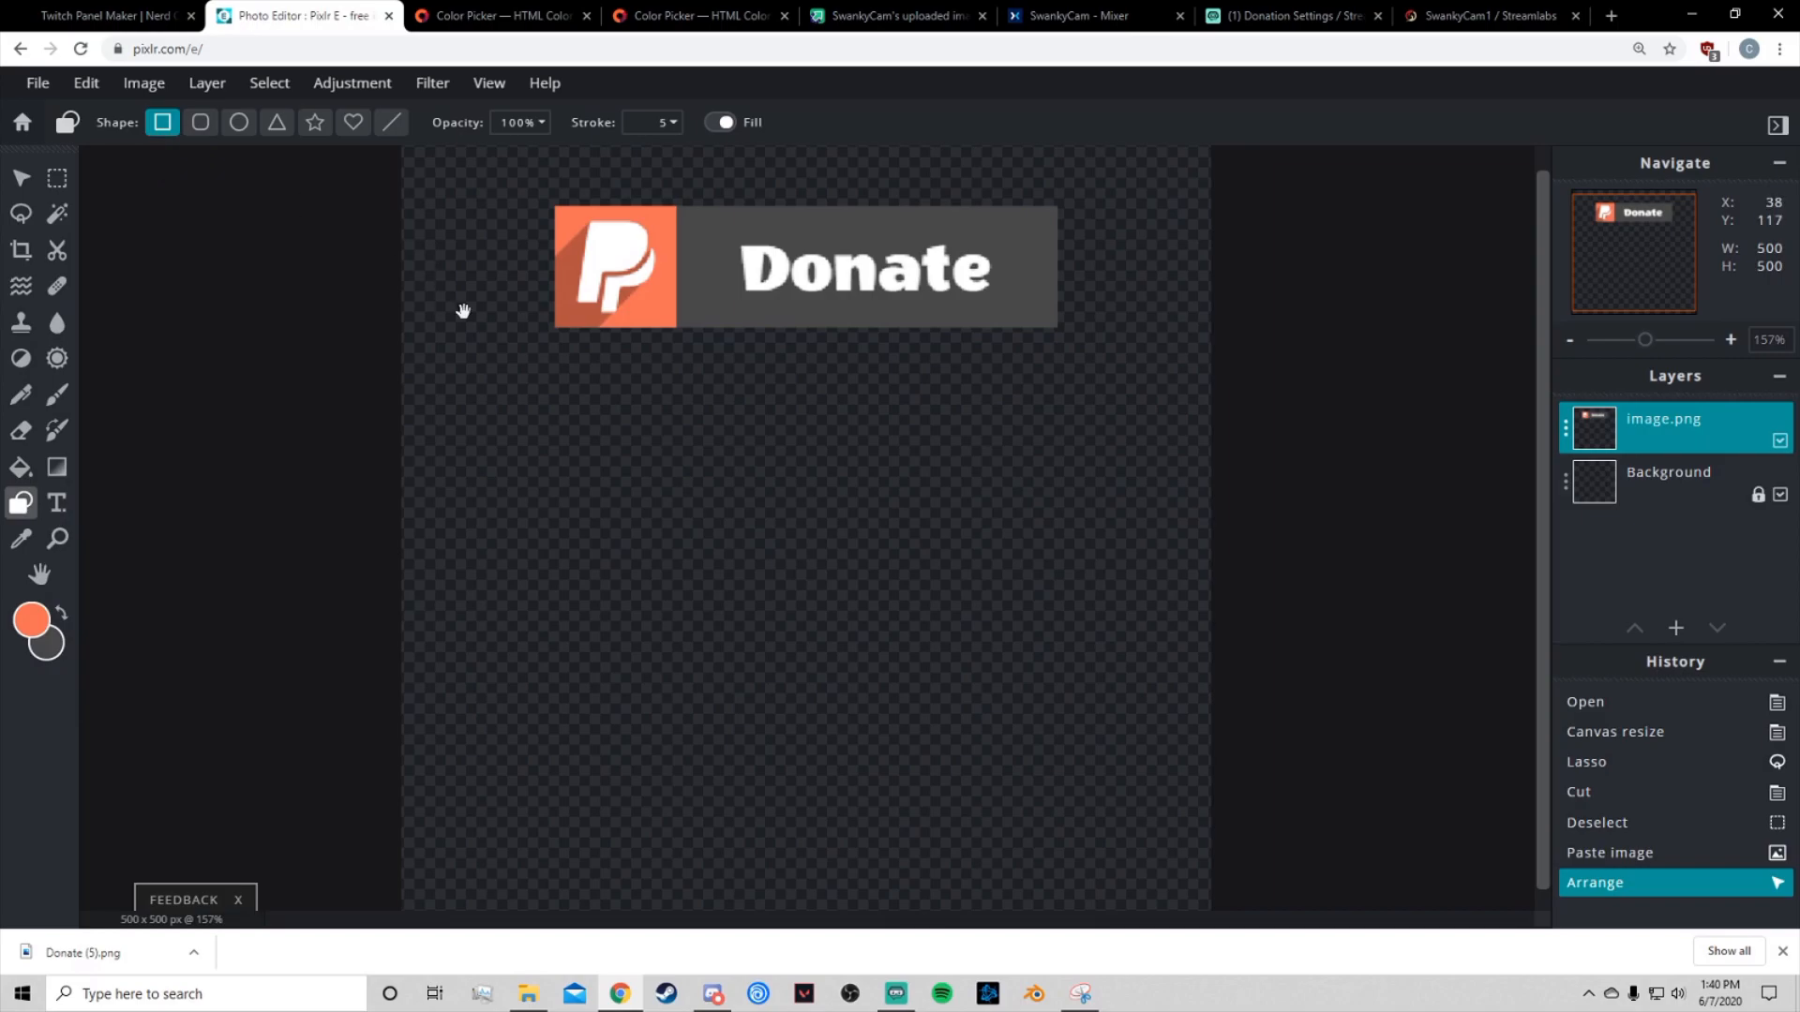
scroll(462, 310, "up", 1)
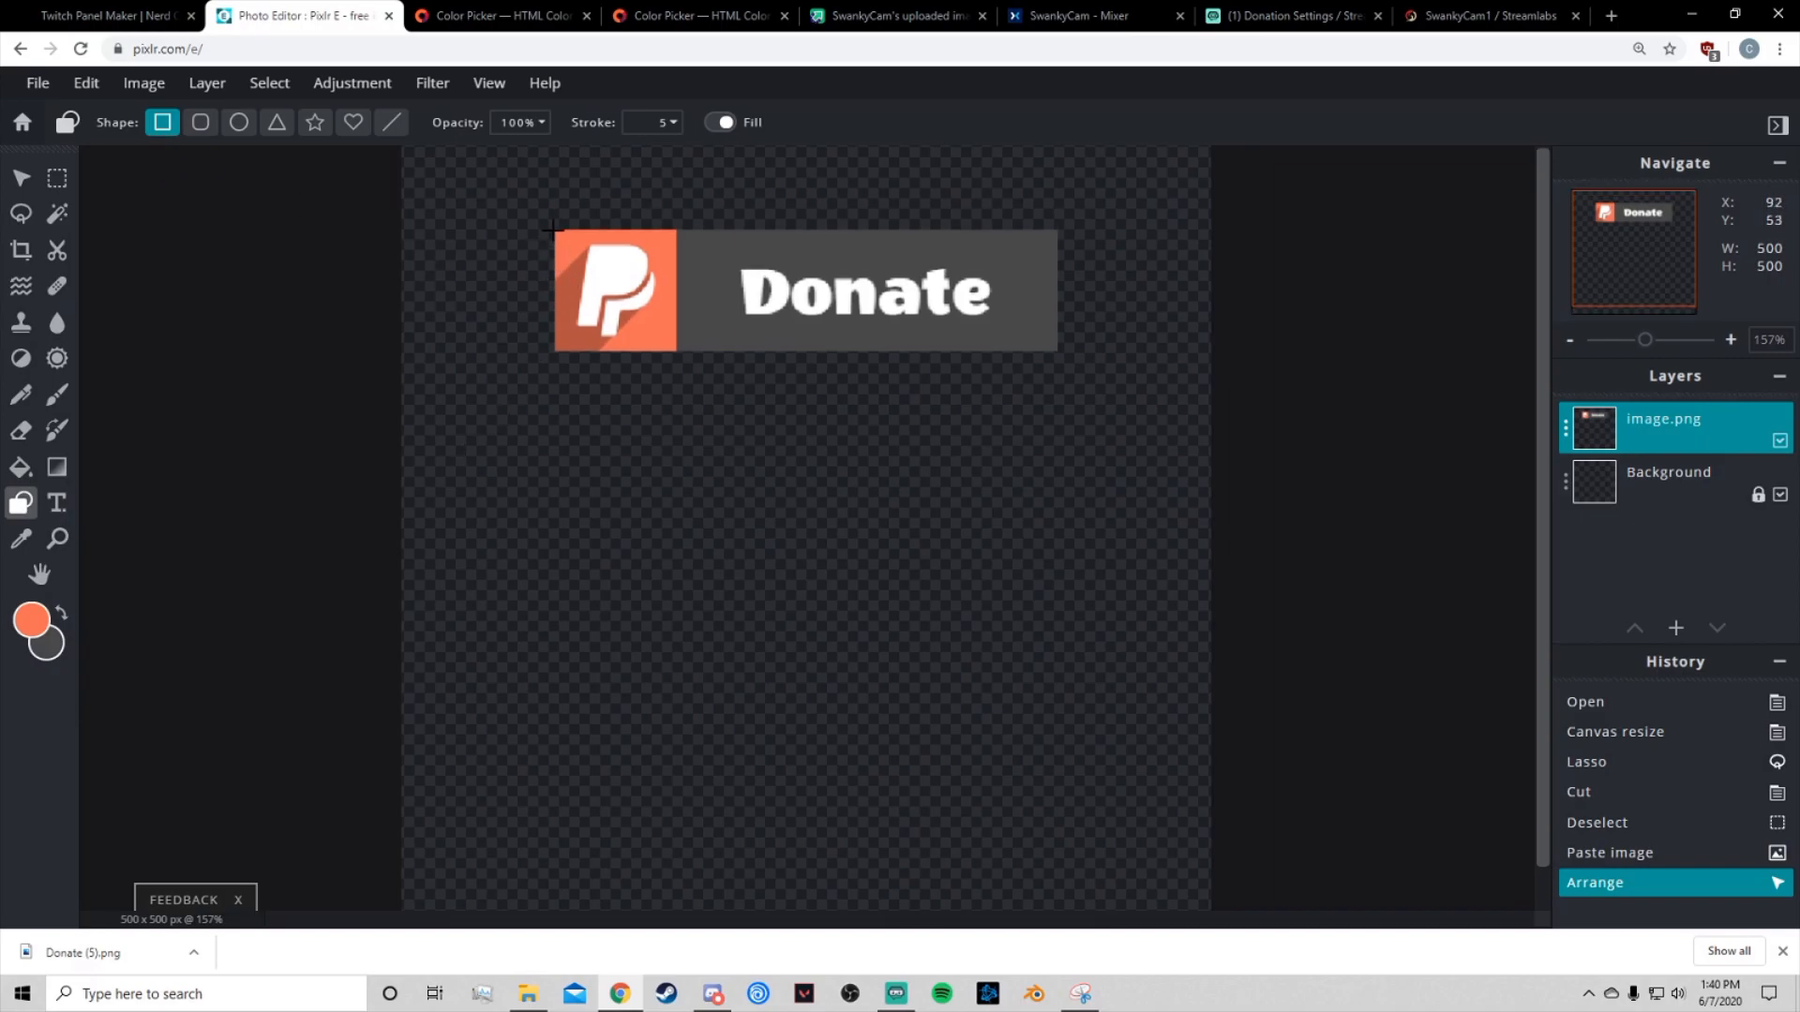
left_click_drag(583, 247, 663, 300)
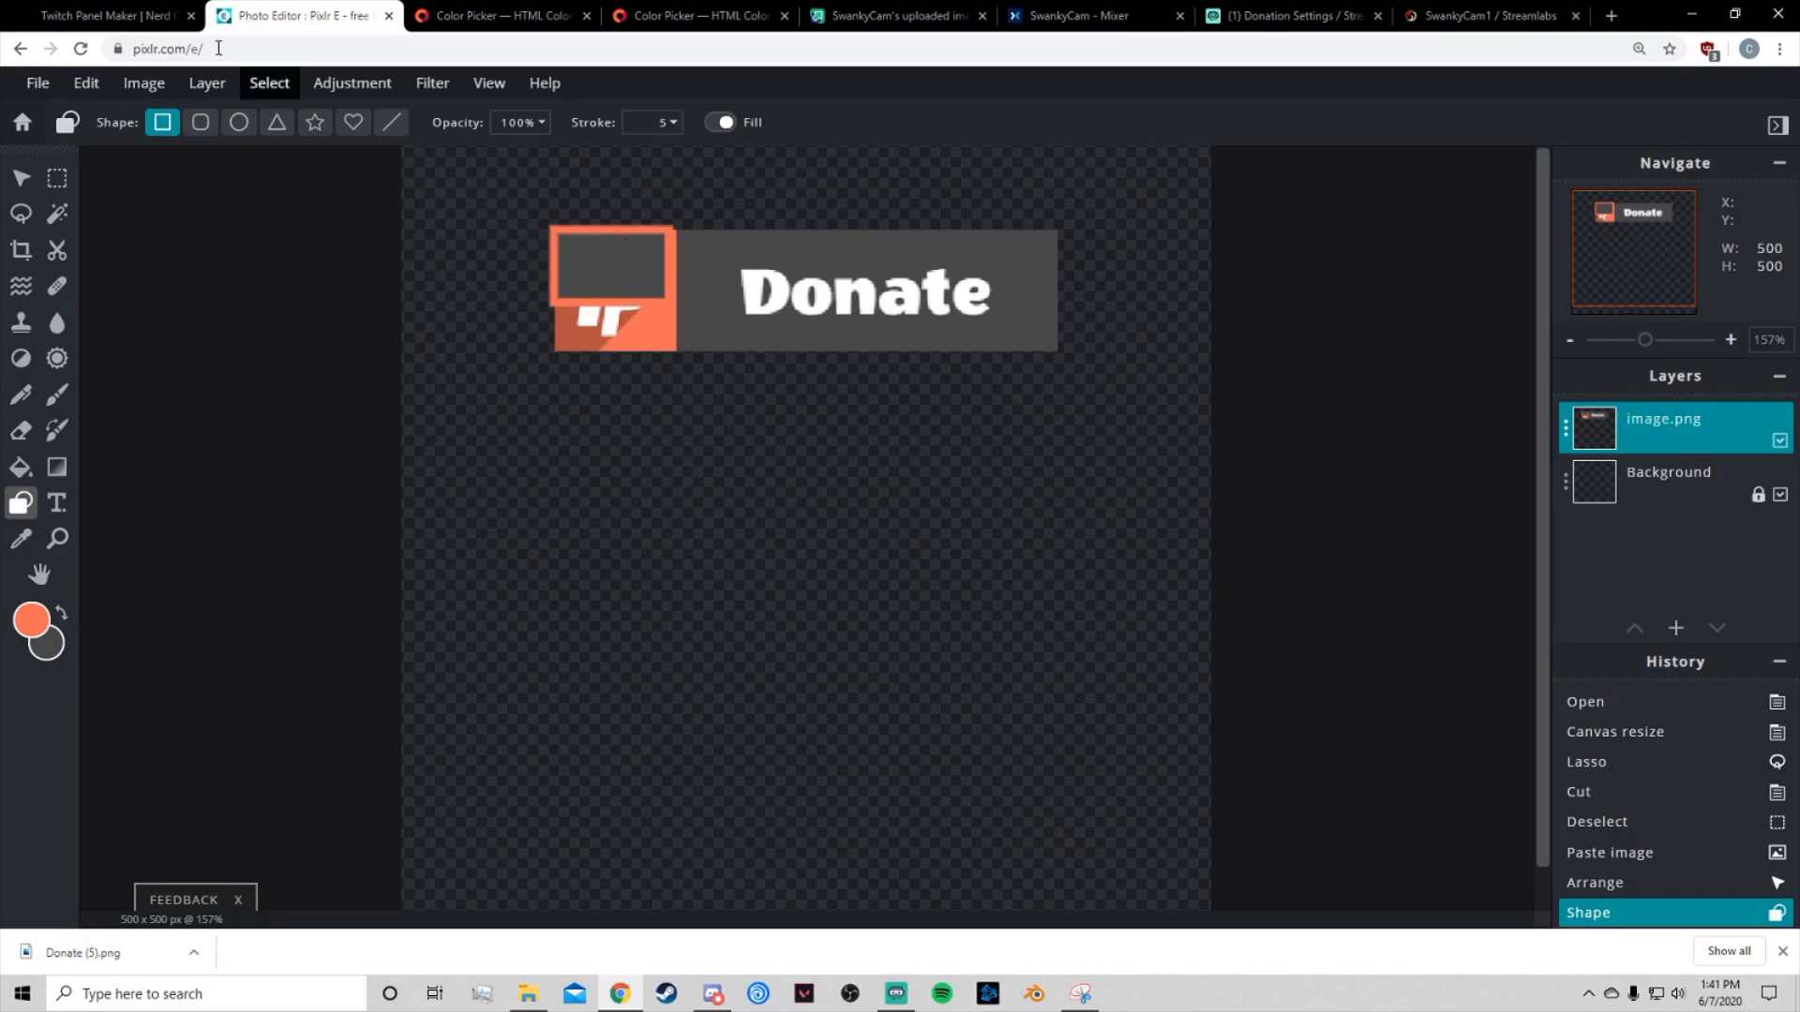
left_click(87, 83)
left_click(92, 112)
Step: On the background layer, draw a grey rectangle with 5 px orange stroke enclosing the whole panel
left_click(1652, 478)
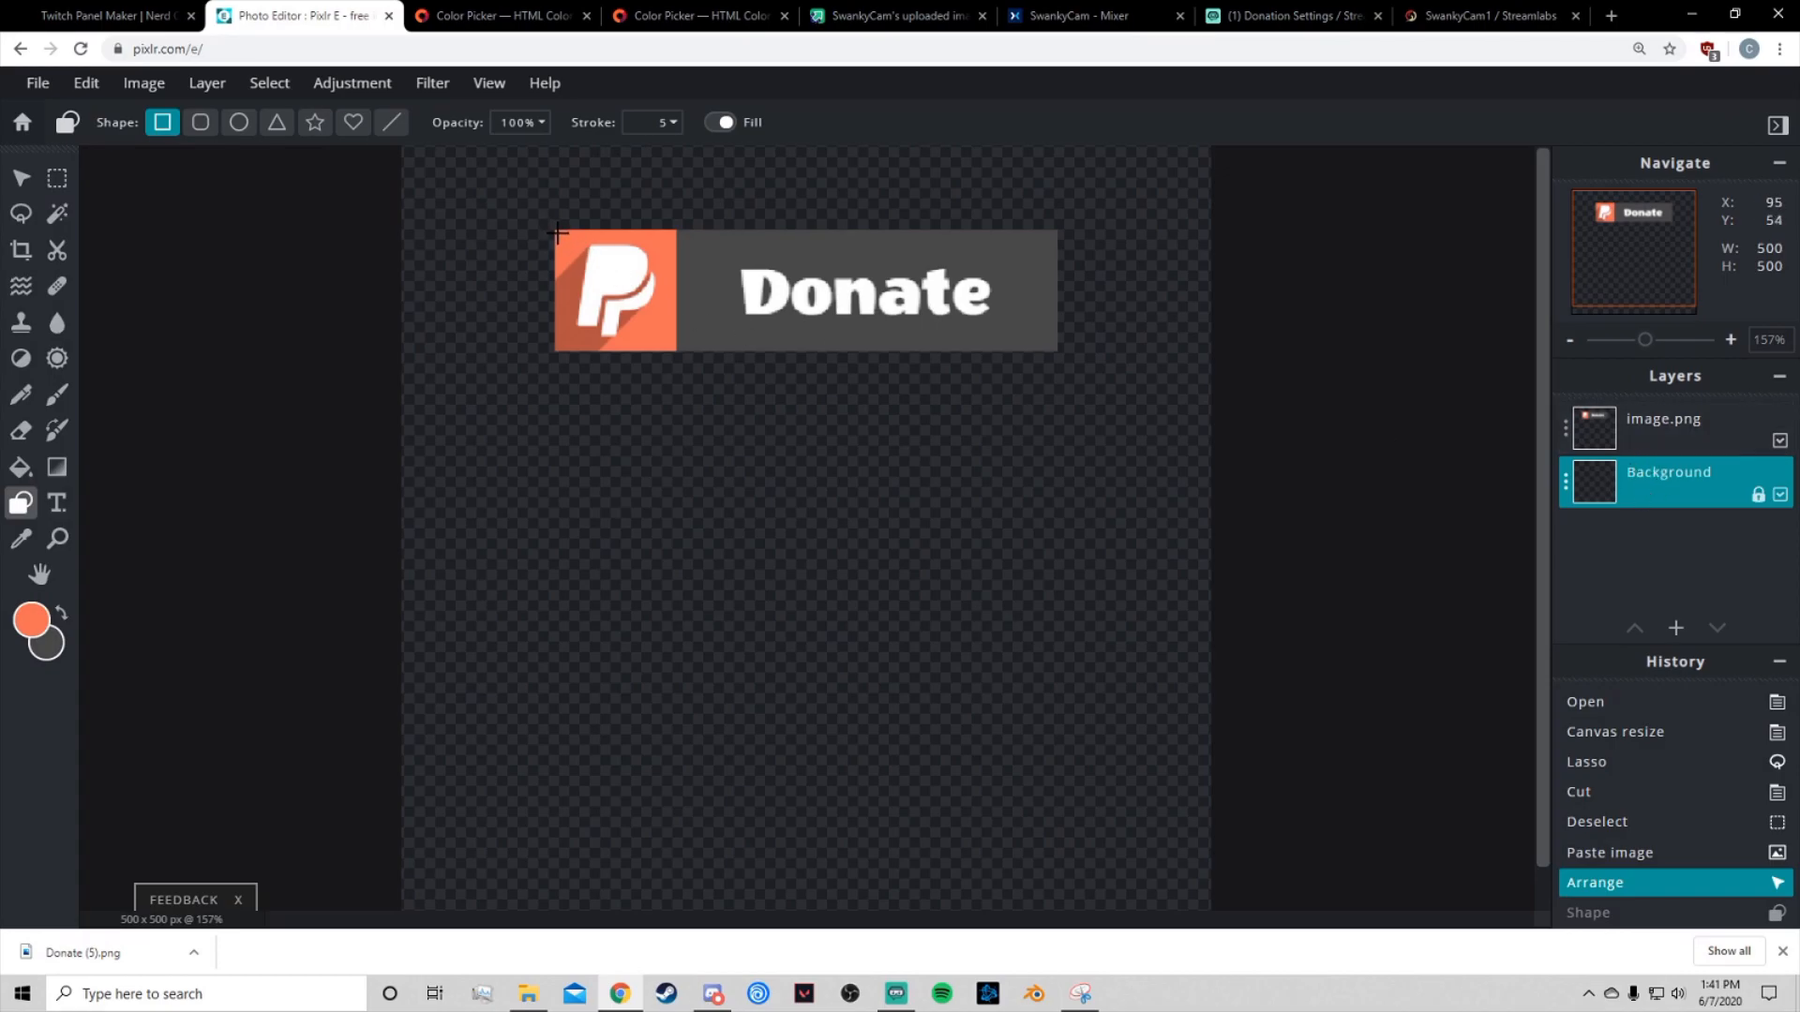
left_click_drag(566, 240, 847, 379)
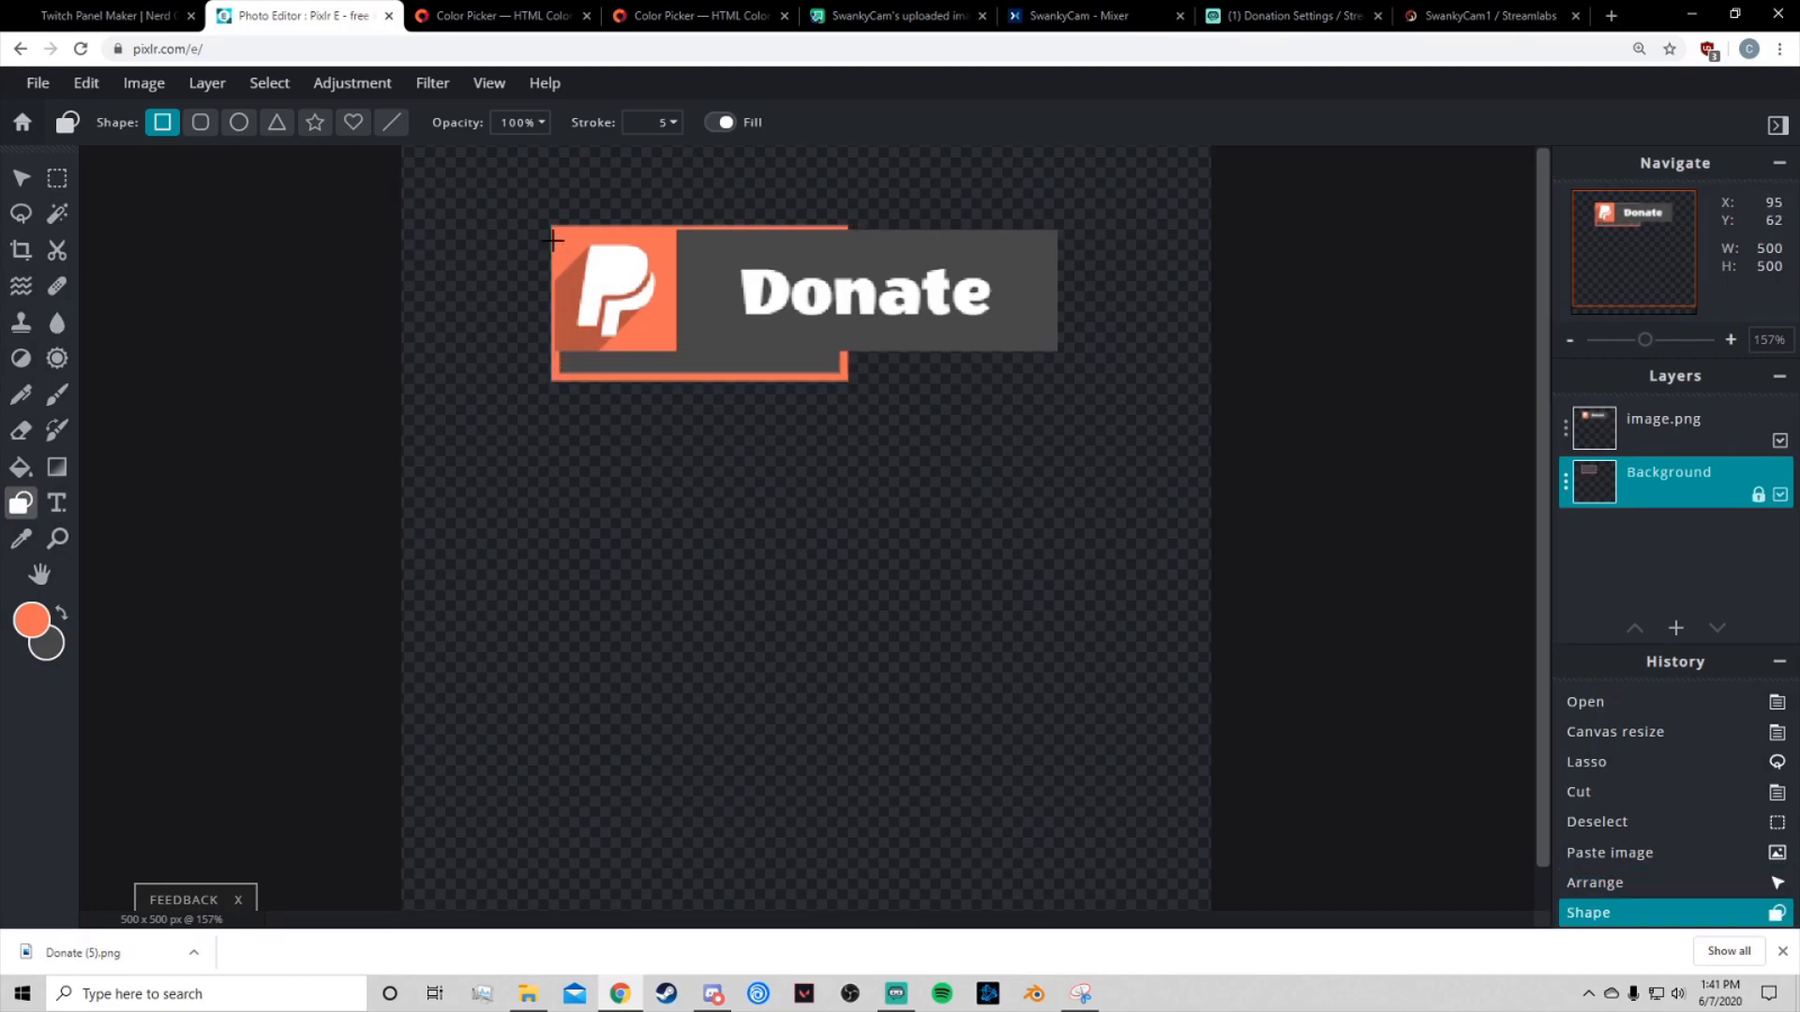
left_click(86, 83)
left_click(101, 109)
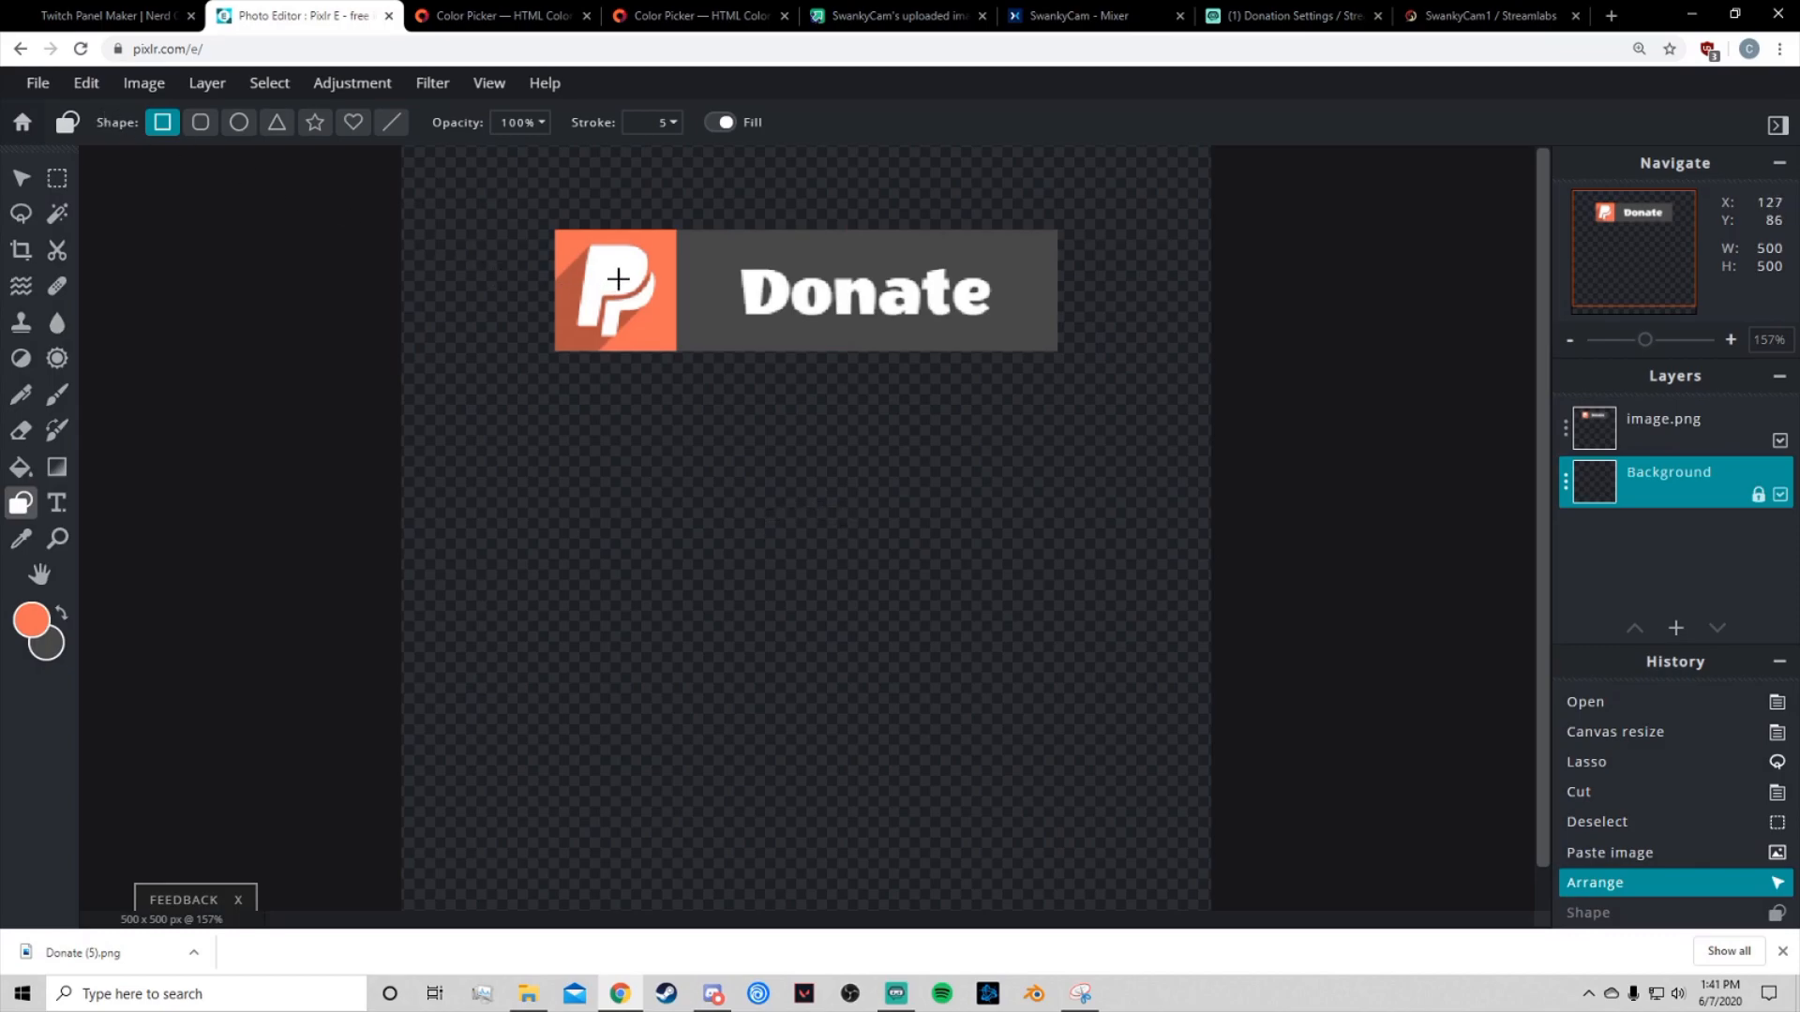
left_click_drag(550, 225, 1062, 417)
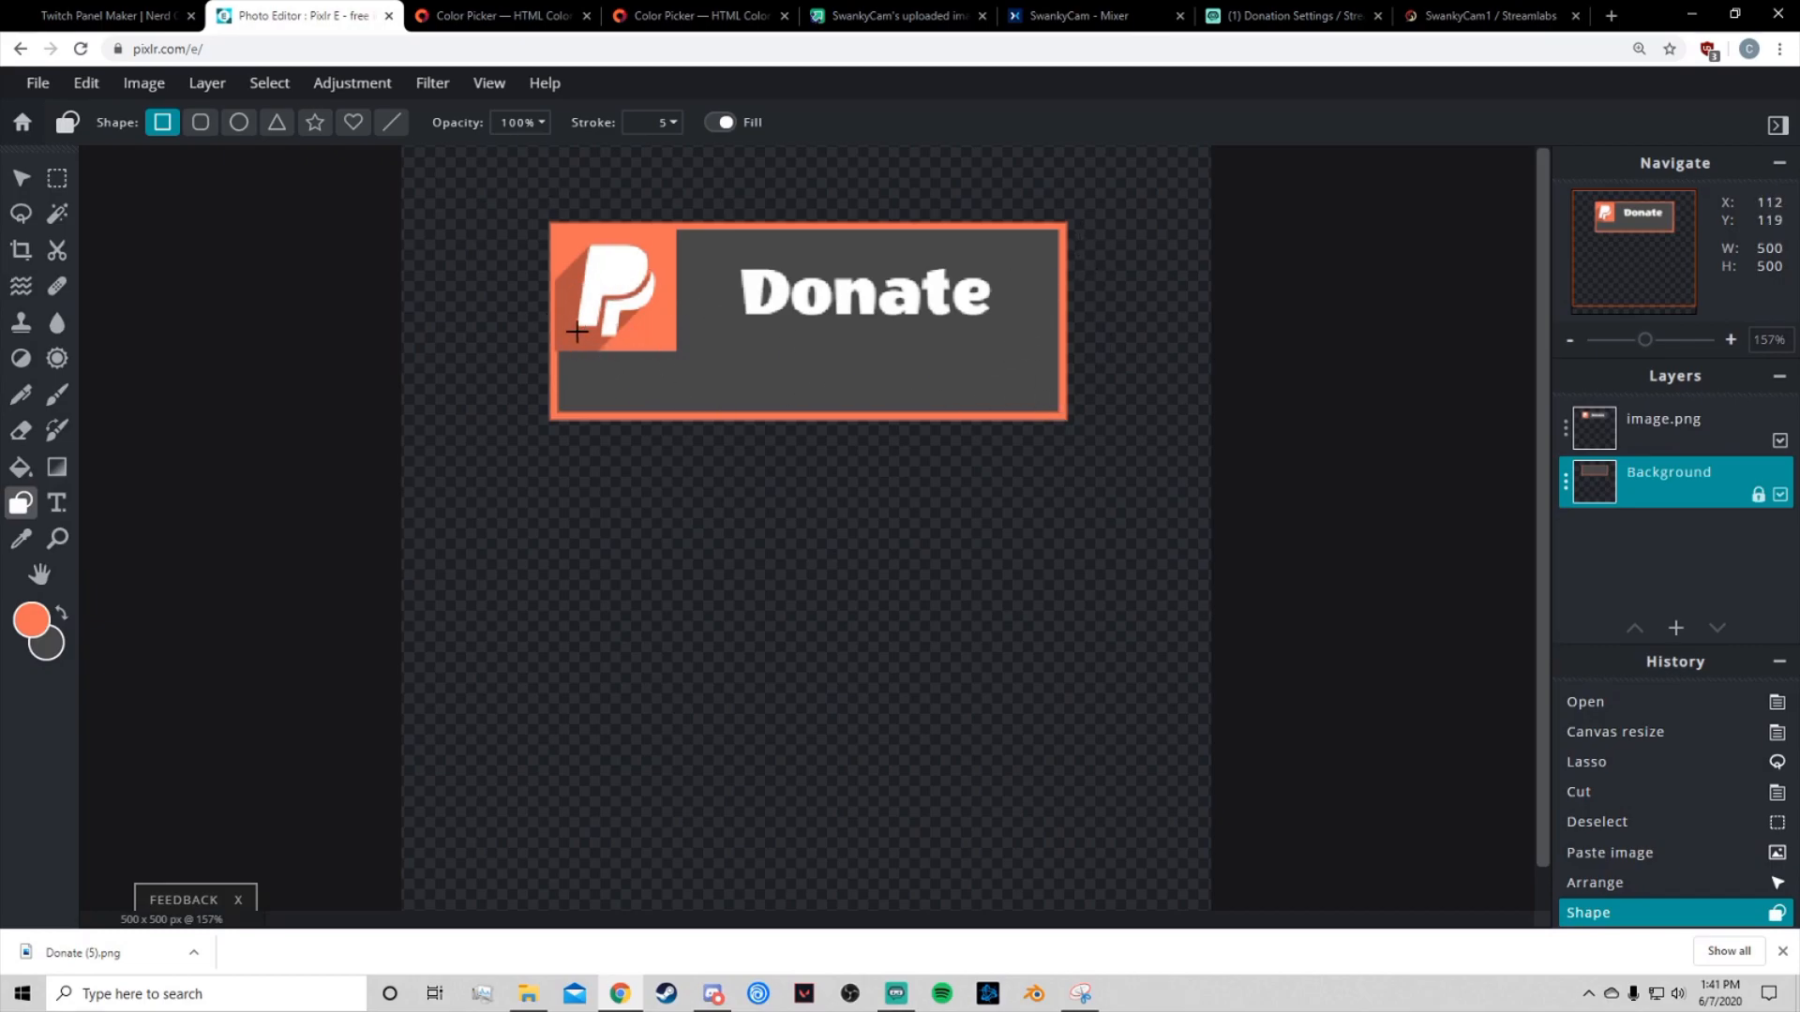
Step: Zoom in on the icon and sample its darker orange shadow colour with the eyedropper
scroll(578, 332, "up", 2)
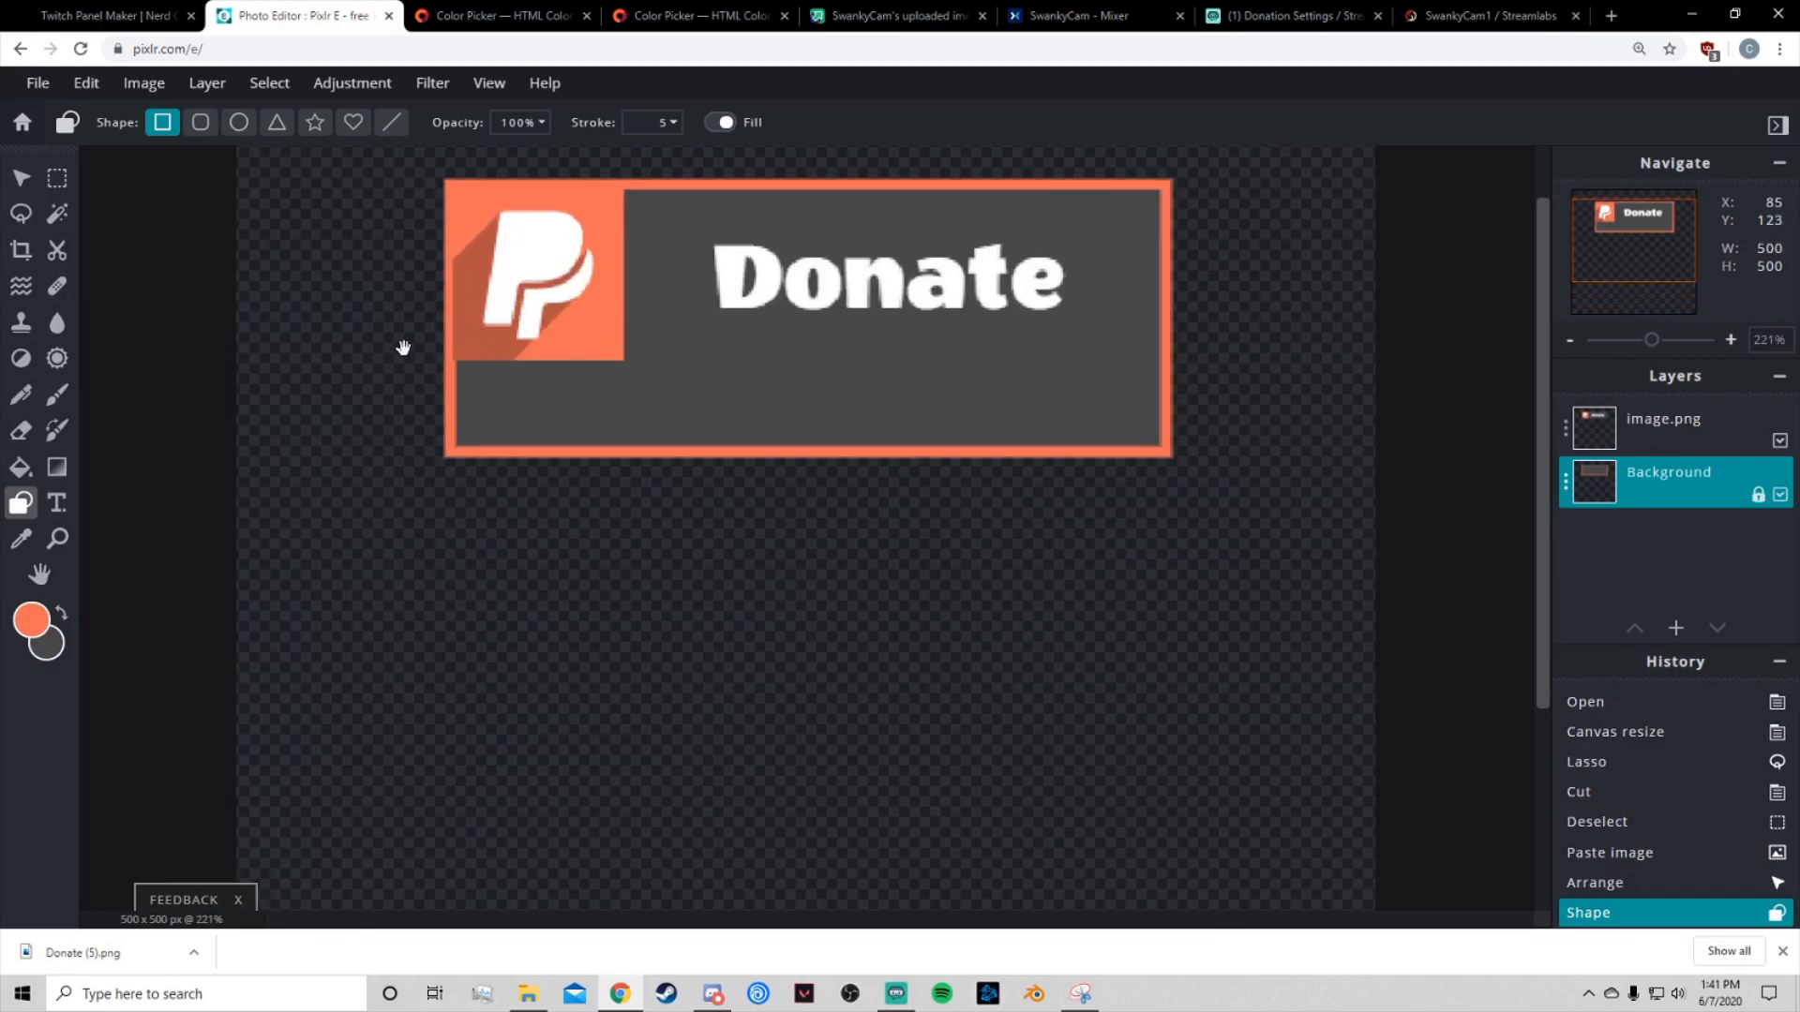
left_click_drag(406, 349, 559, 424)
scroll(558, 424, "up", 5)
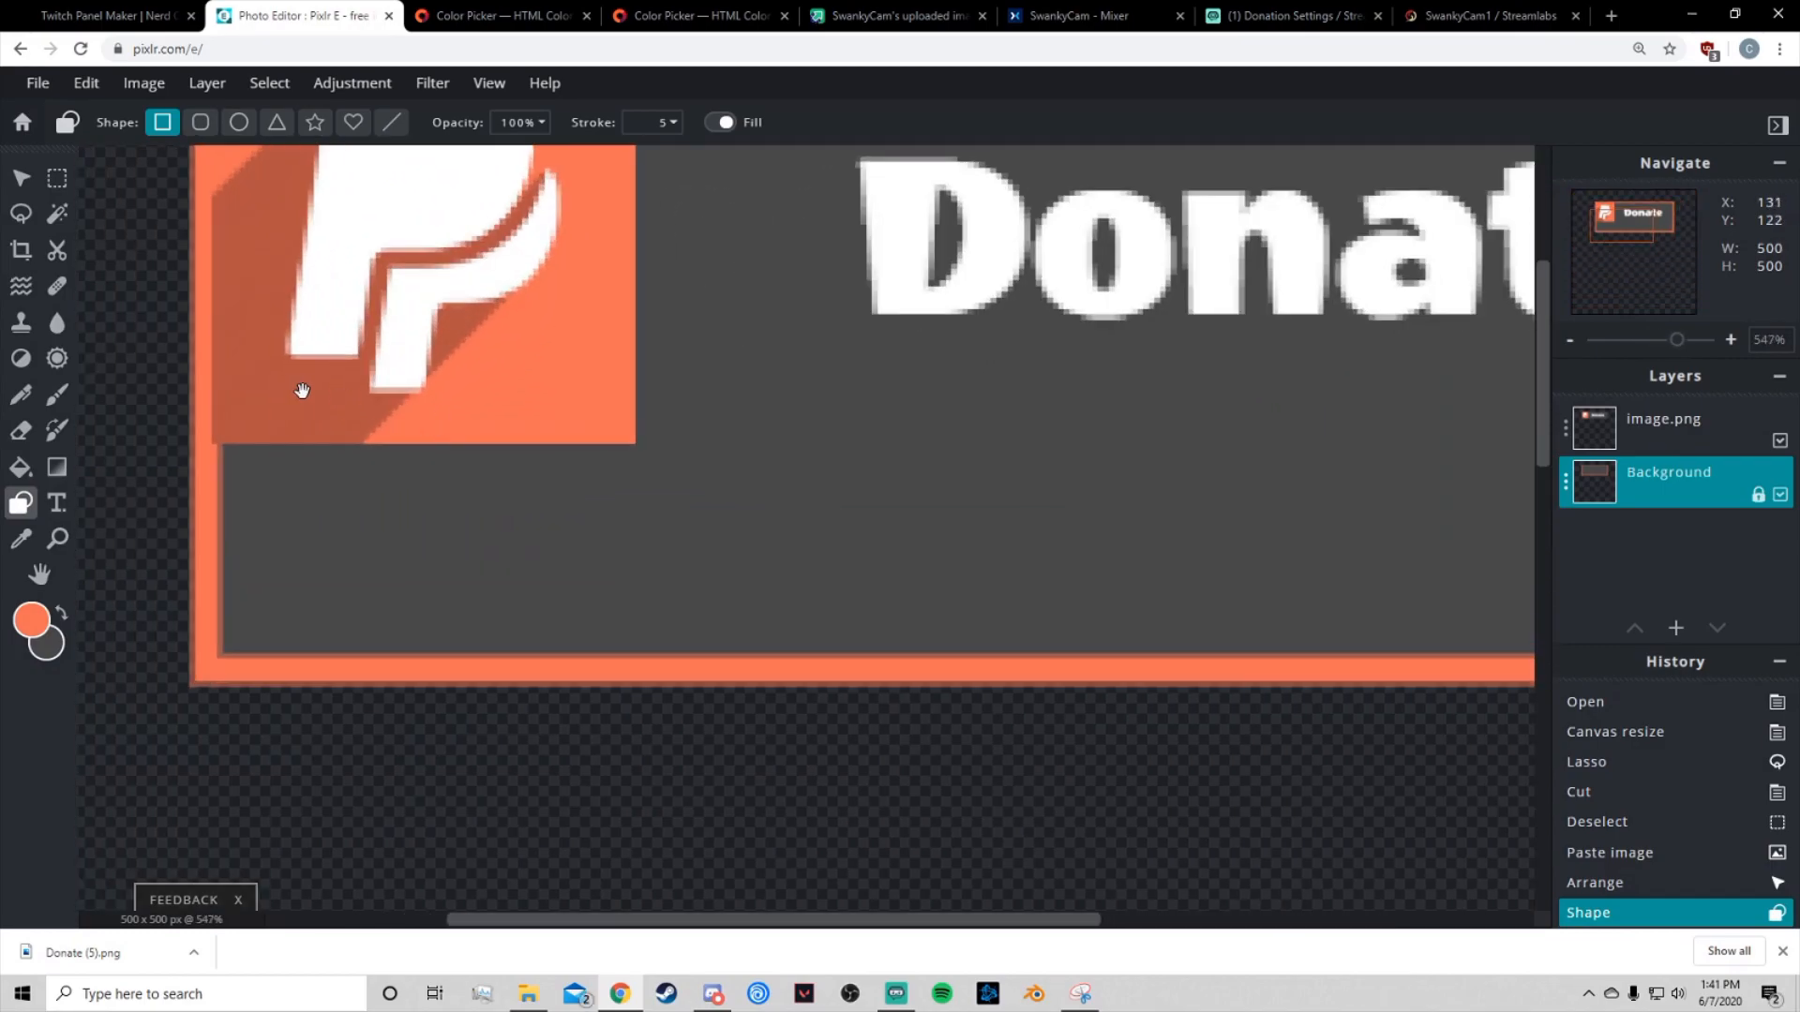
left_click(21, 539)
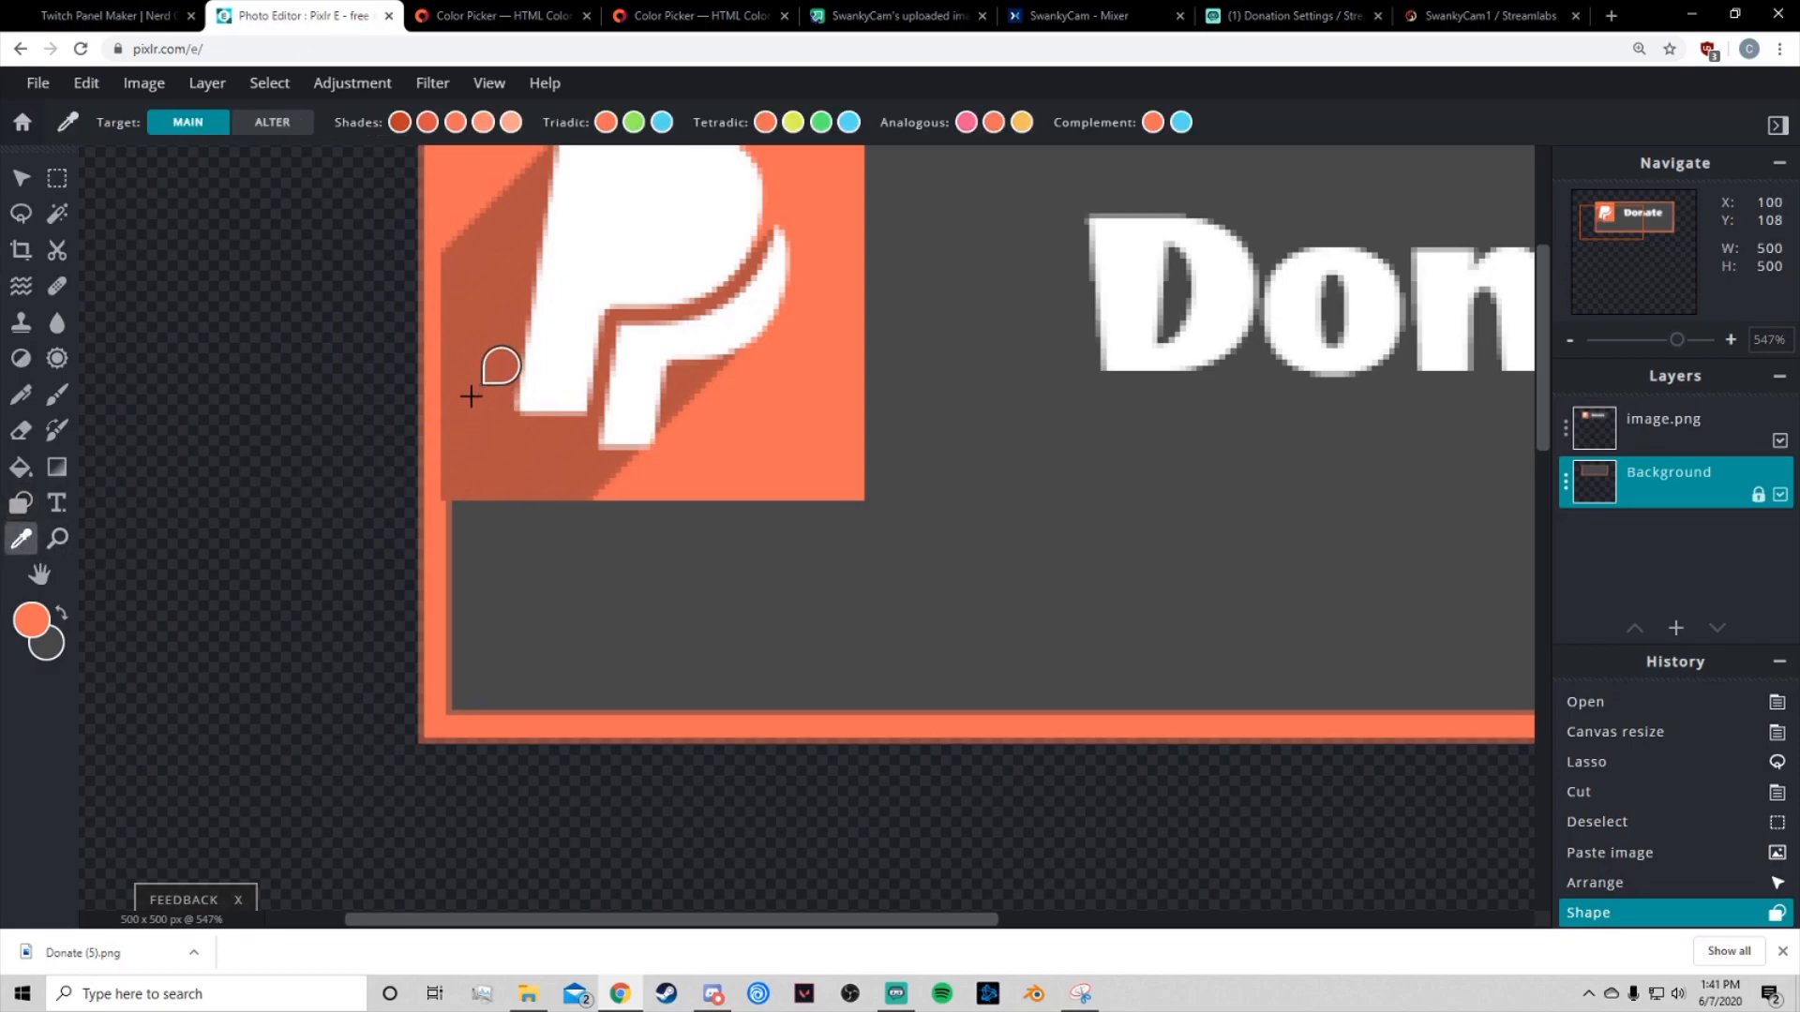
left_click(471, 397)
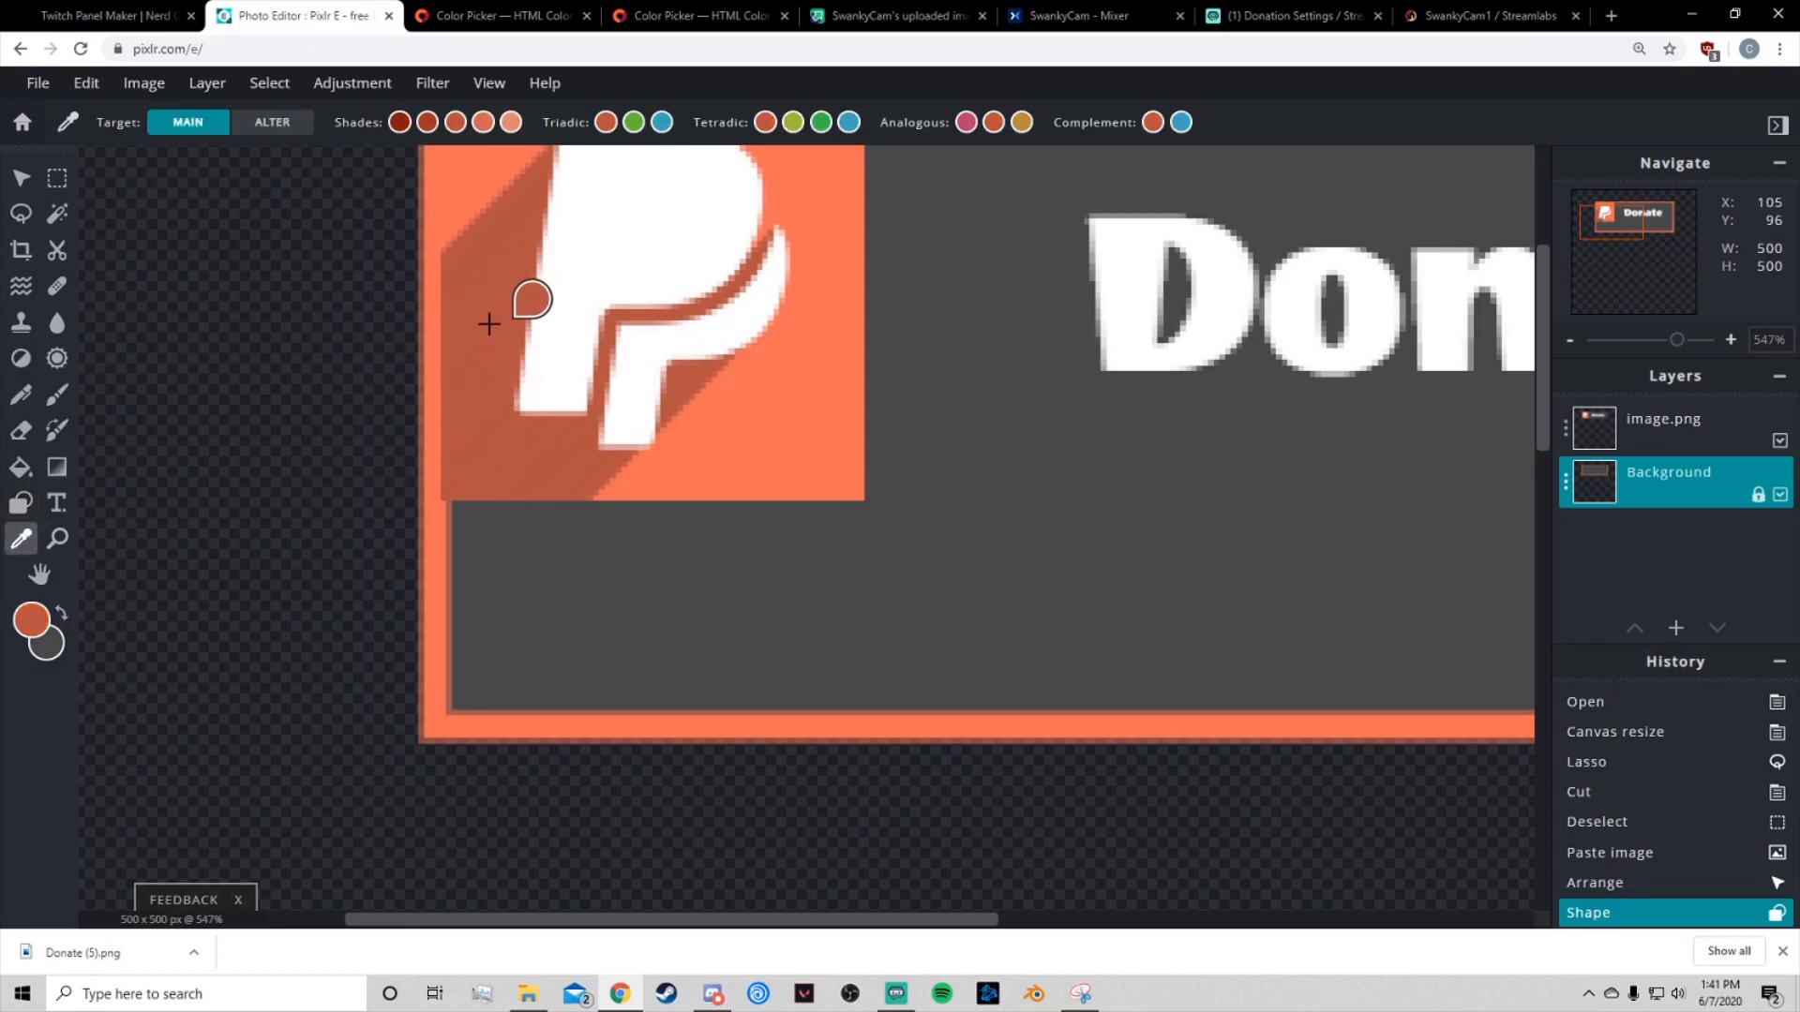
Step: Select the Brush and set it to 1 px size with 0% softness
left_click(57, 395)
left_click(185, 128)
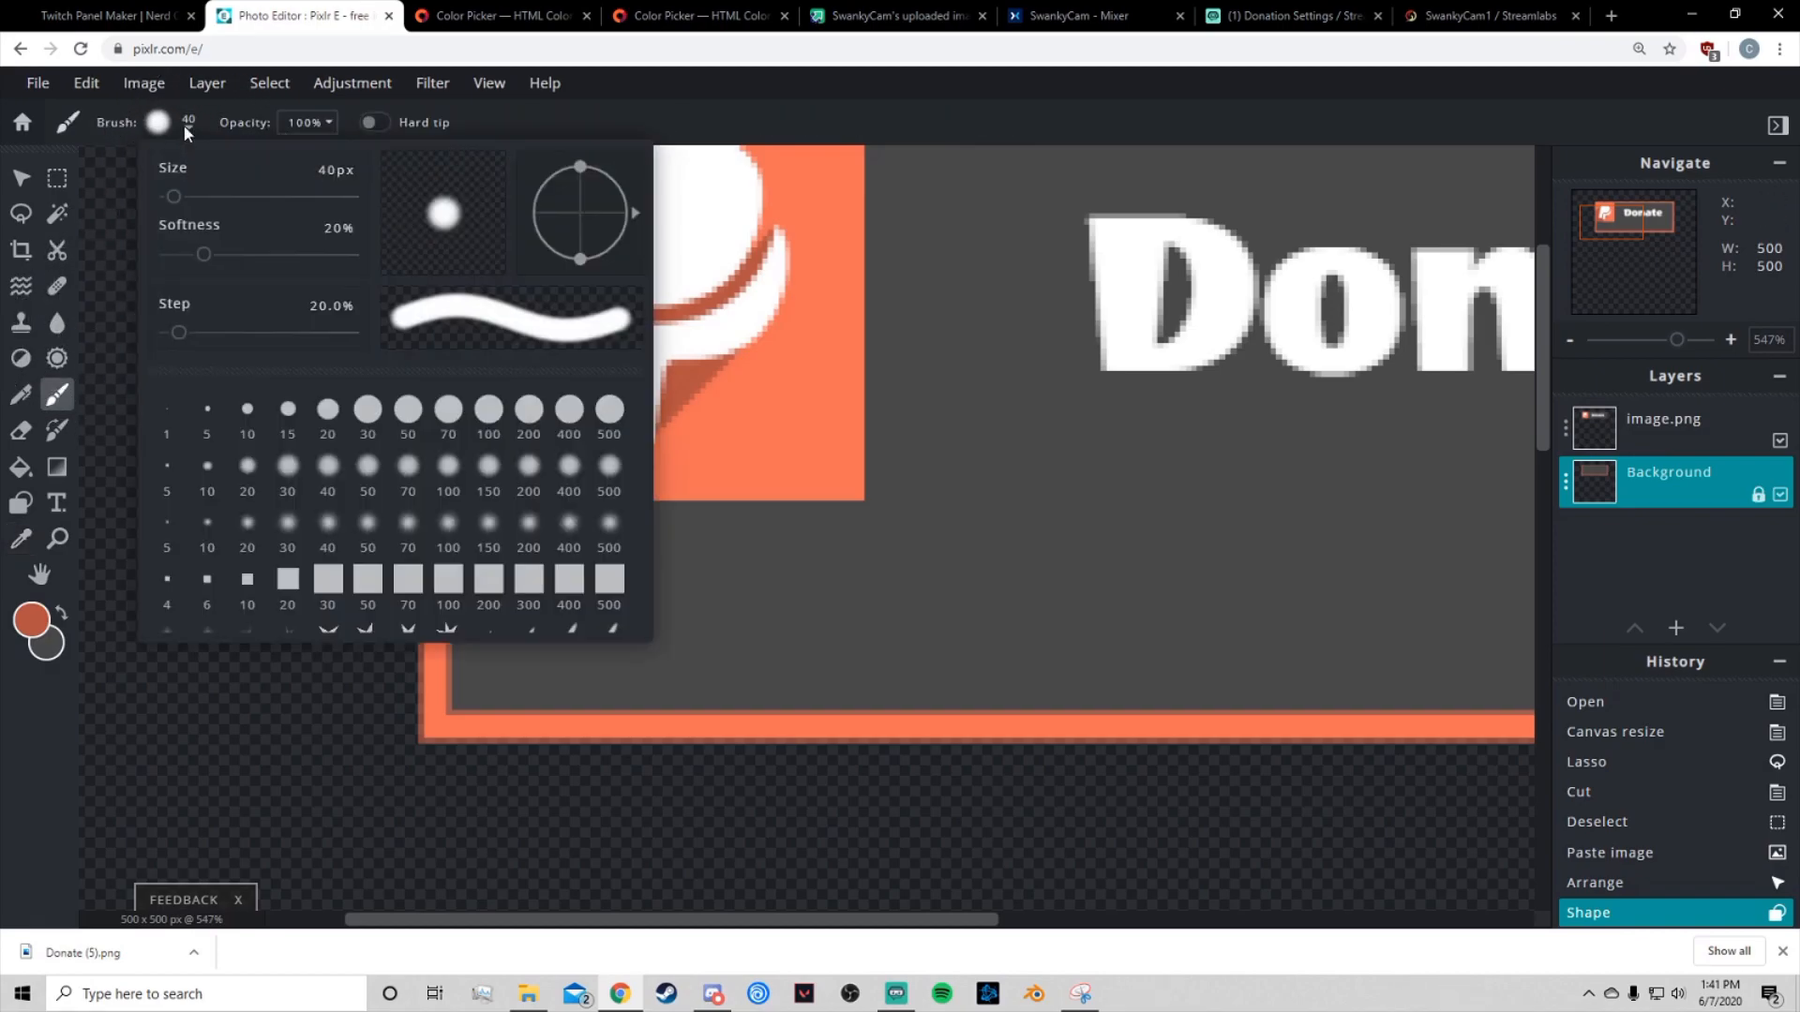
left_click_drag(203, 255, 178, 254)
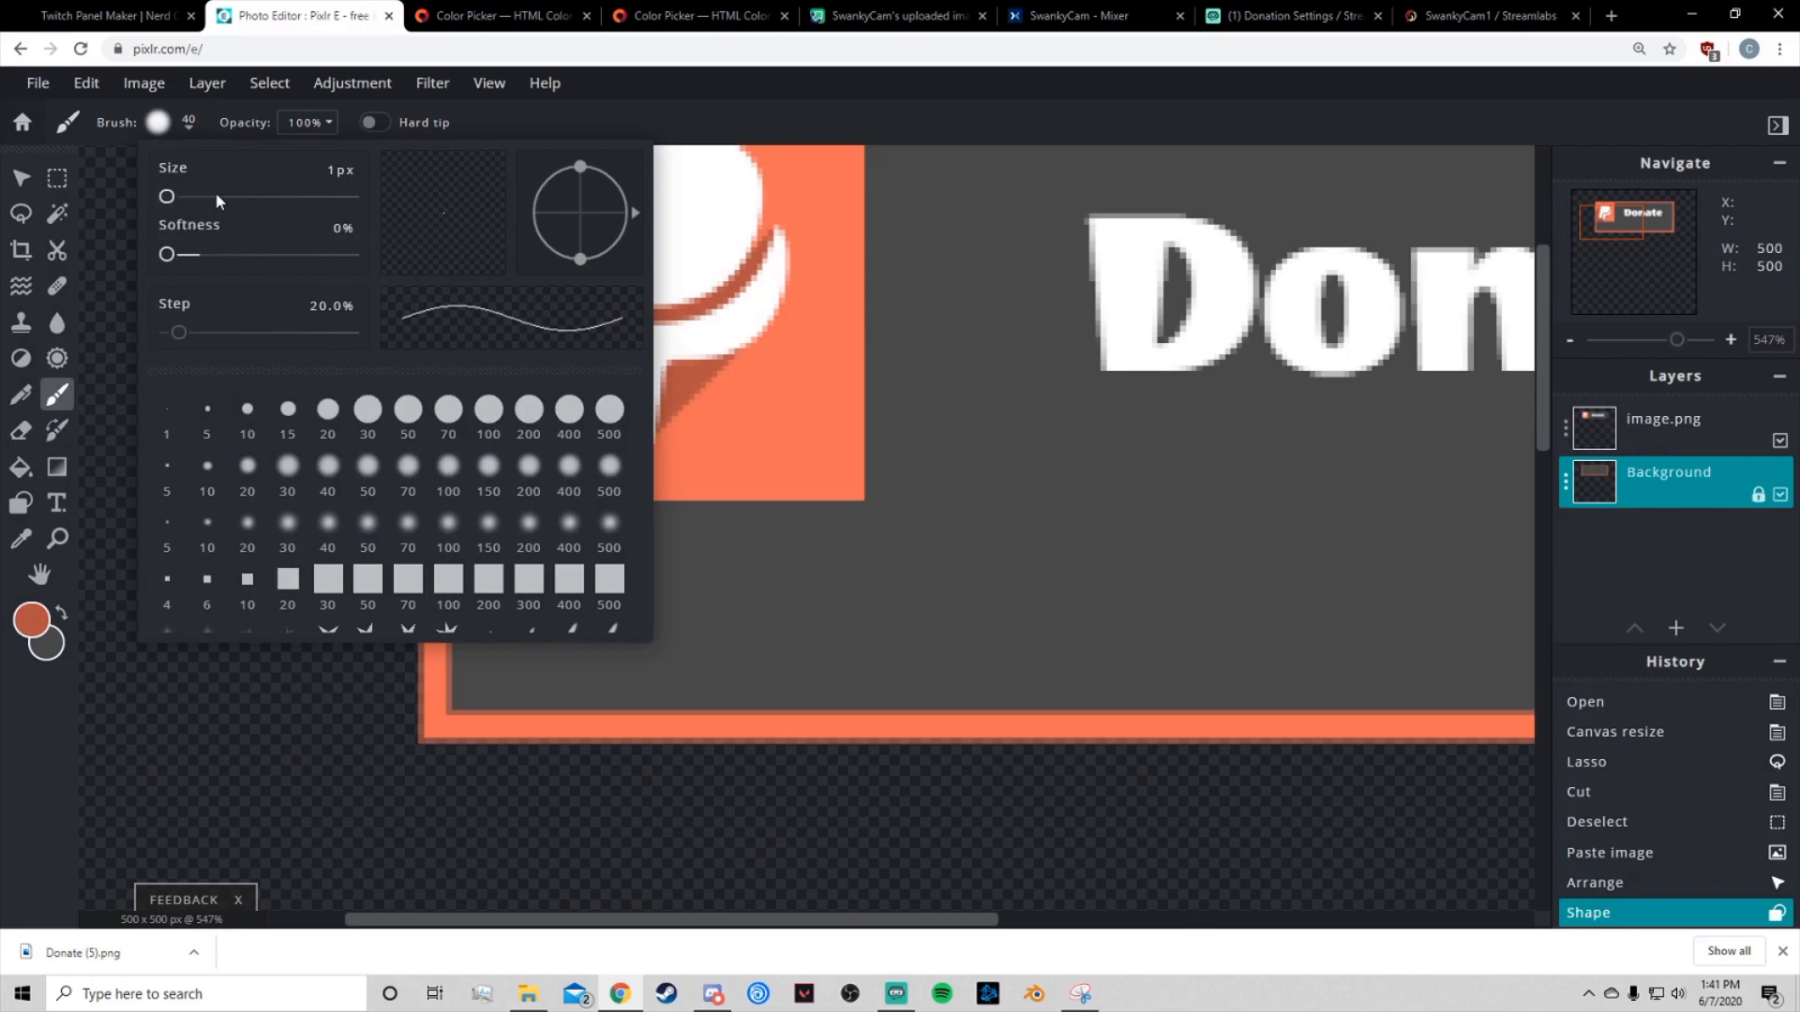
left_click(131, 284)
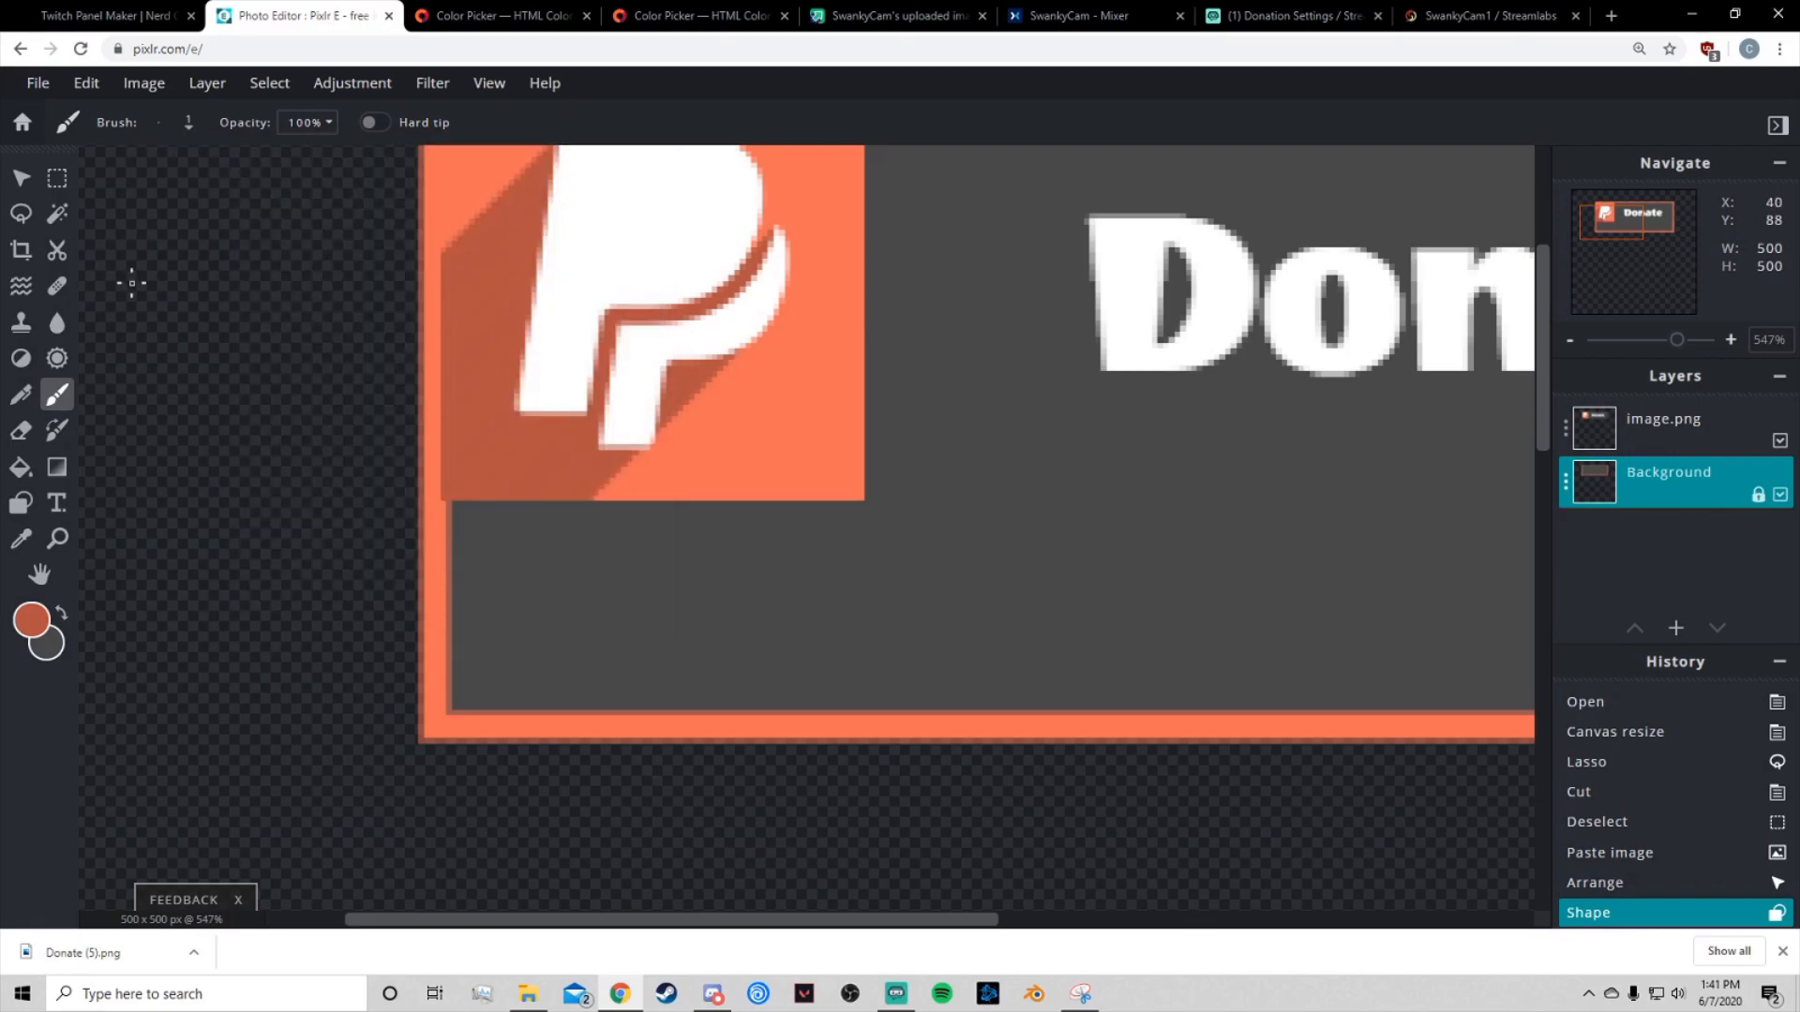
Step: Zoom in on the icon's lower-left corner and paint the dark orange shadow pixels out to the orange border with the brush
scroll(432, 335, "up", 6)
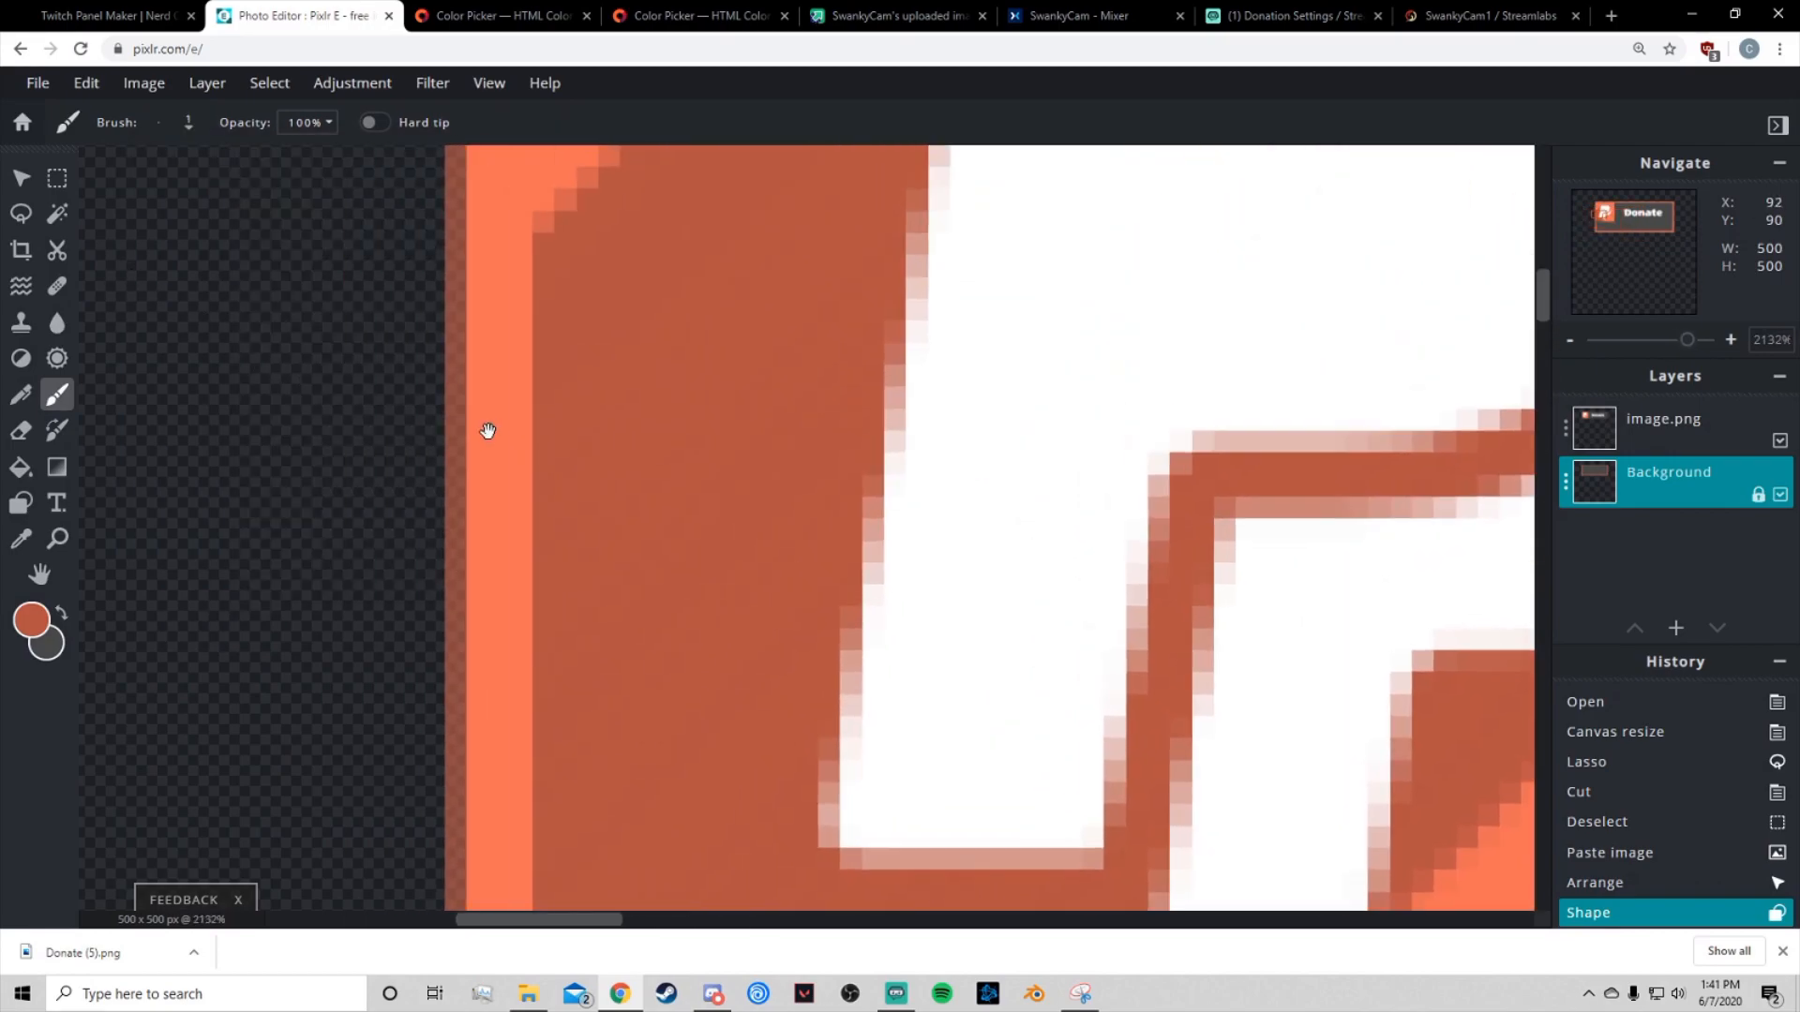
left_click(565, 311)
left_click(565, 333)
left_click(545, 336)
left_click(543, 355)
left_click(521, 367)
left_click(520, 364)
left_click(516, 362)
left_click(504, 379)
mouse_move(568, 355)
left_mouse_down()
mouse_move(578, 684)
mouse_move(562, 747)
mouse_move(586, 592)
mouse_move(580, 660)
mouse_move(546, 574)
mouse_move(548, 377)
mouse_move(504, 402)
mouse_move(502, 424)
mouse_move(534, 428)
mouse_move(535, 460)
mouse_move(502, 442)
left_mouse_up()
mouse_move(507, 572)
left_mouse_down()
mouse_move(535, 609)
mouse_move(524, 470)
mouse_move(515, 791)
mouse_move(579, 658)
mouse_move(602, 723)
mouse_move(649, 404)
mouse_move(598, 343)
mouse_move(584, 713)
mouse_move(619, 401)
left_mouse_up()
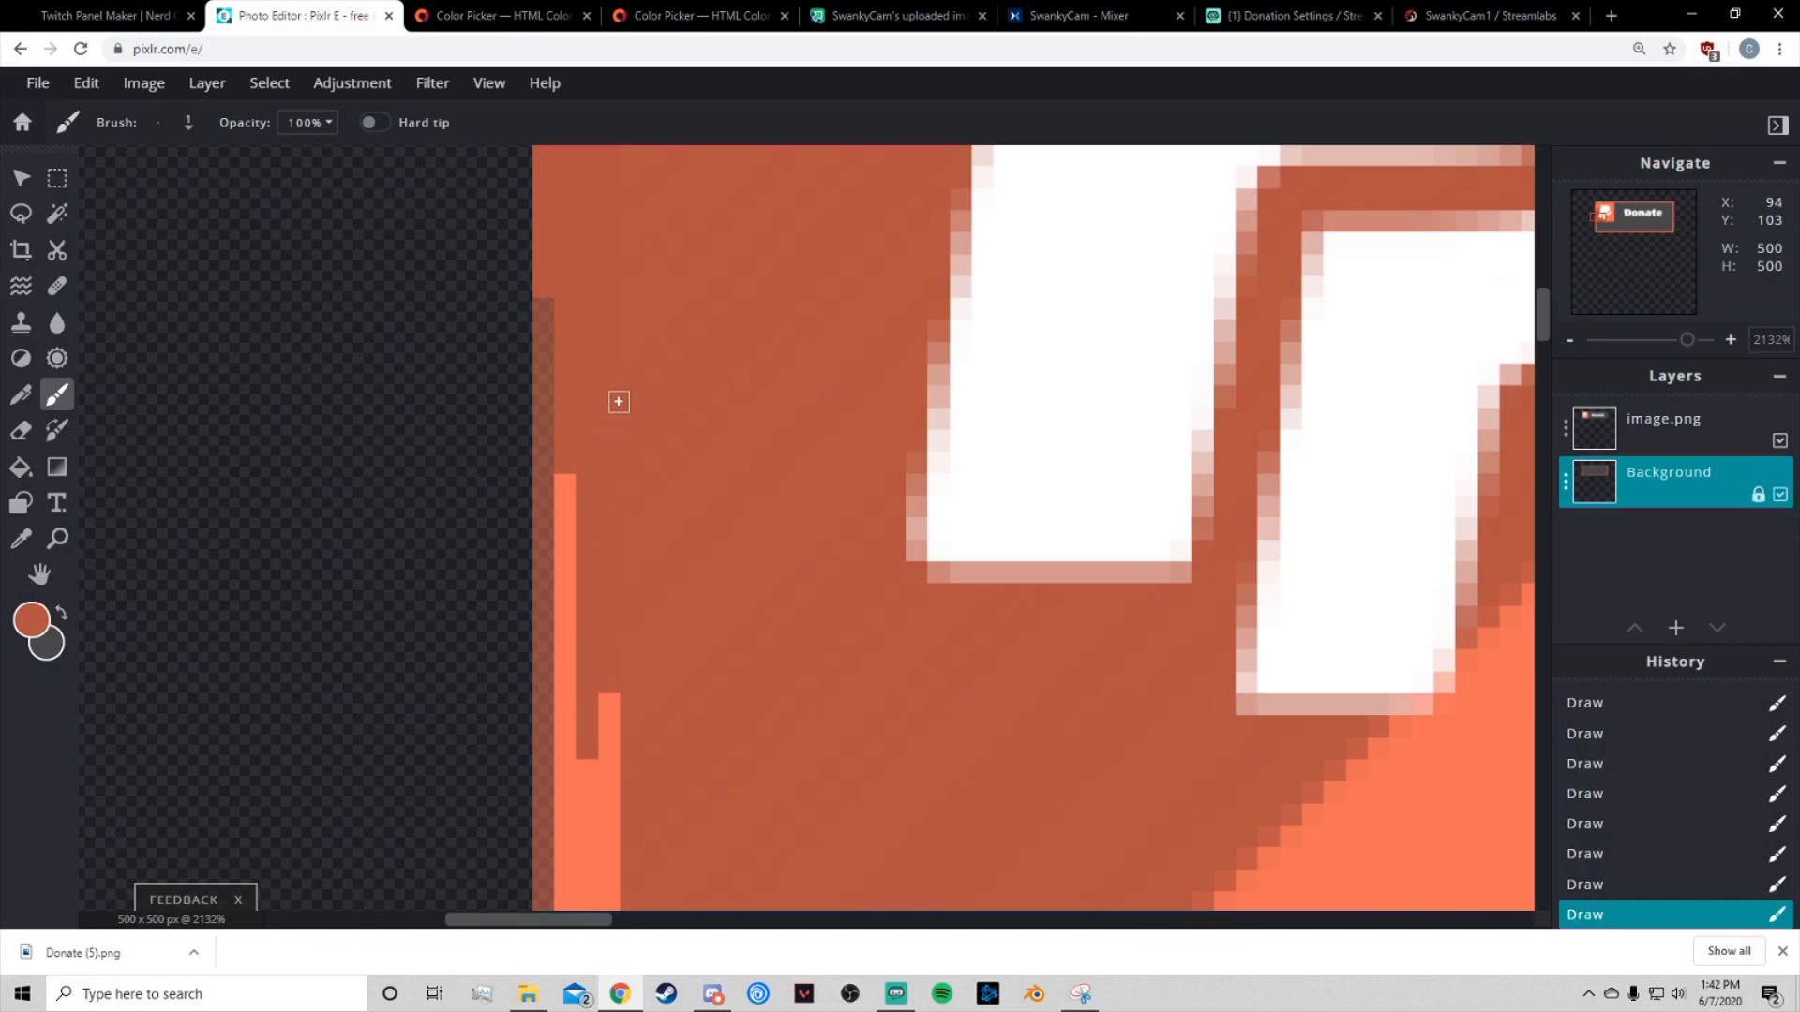
mouse_move(548, 320)
left_mouse_down()
mouse_move(553, 820)
mouse_move(581, 641)
mouse_move(565, 404)
mouse_move(558, 790)
mouse_move(594, 812)
mouse_move(629, 304)
left_mouse_up()
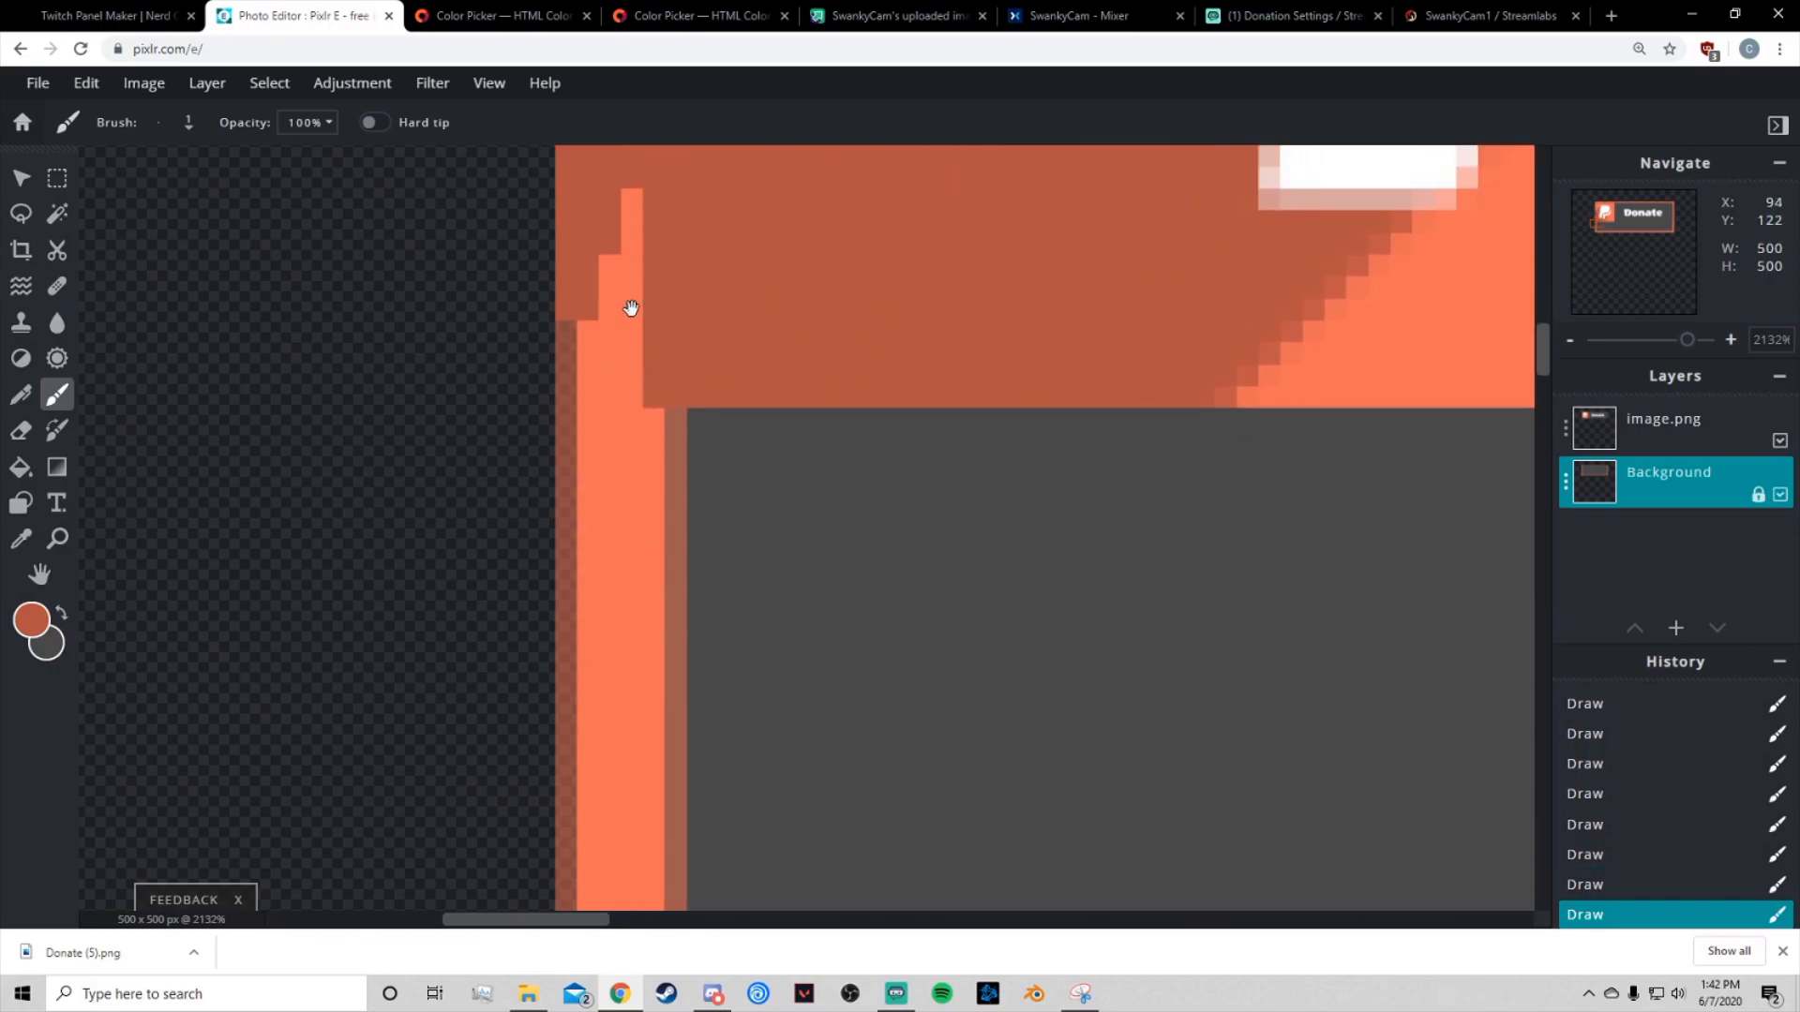
mouse_move(667, 758)
left_mouse_down()
mouse_move(719, 641)
mouse_move(606, 747)
left_mouse_up()
mouse_move(624, 272)
left_mouse_down()
mouse_move(622, 185)
mouse_move(616, 391)
left_mouse_up()
mouse_move(618, 638)
left_mouse_down()
mouse_move(626, 272)
mouse_move(647, 171)
mouse_move(652, 669)
mouse_move(678, 672)
mouse_move(685, 526)
mouse_move(669, 198)
mouse_move(703, 265)
mouse_move(690, 629)
mouse_move(667, 480)
mouse_move(720, 442)
mouse_move(720, 274)
mouse_move(716, 619)
left_mouse_up()
left_click_drag(655, 245, 646, 587)
mouse_move(654, 525)
left_mouse_down()
mouse_move(671, 436)
mouse_move(667, 546)
left_mouse_up()
Step: Add a text line reading "Thank you for your Donation!" on the panel
scroll(848, 453, "down", 5)
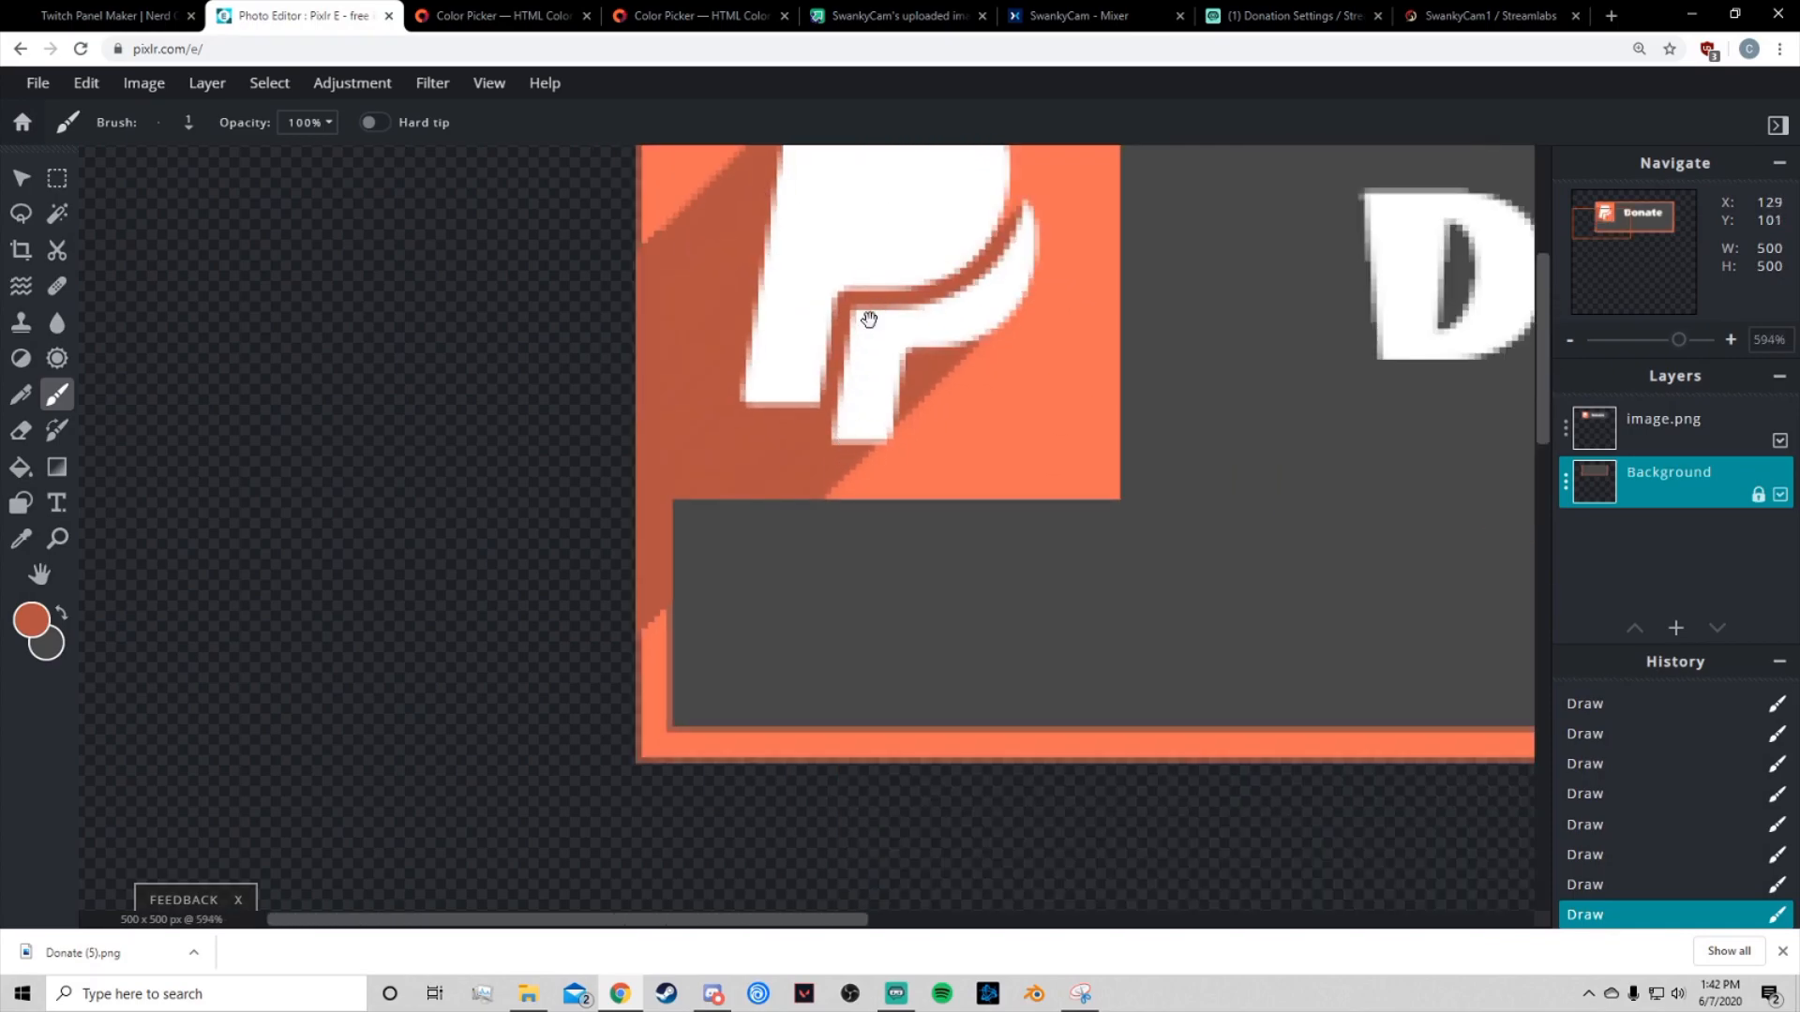
scroll(691, 571, "down", 1)
scroll(712, 418, "down", 2)
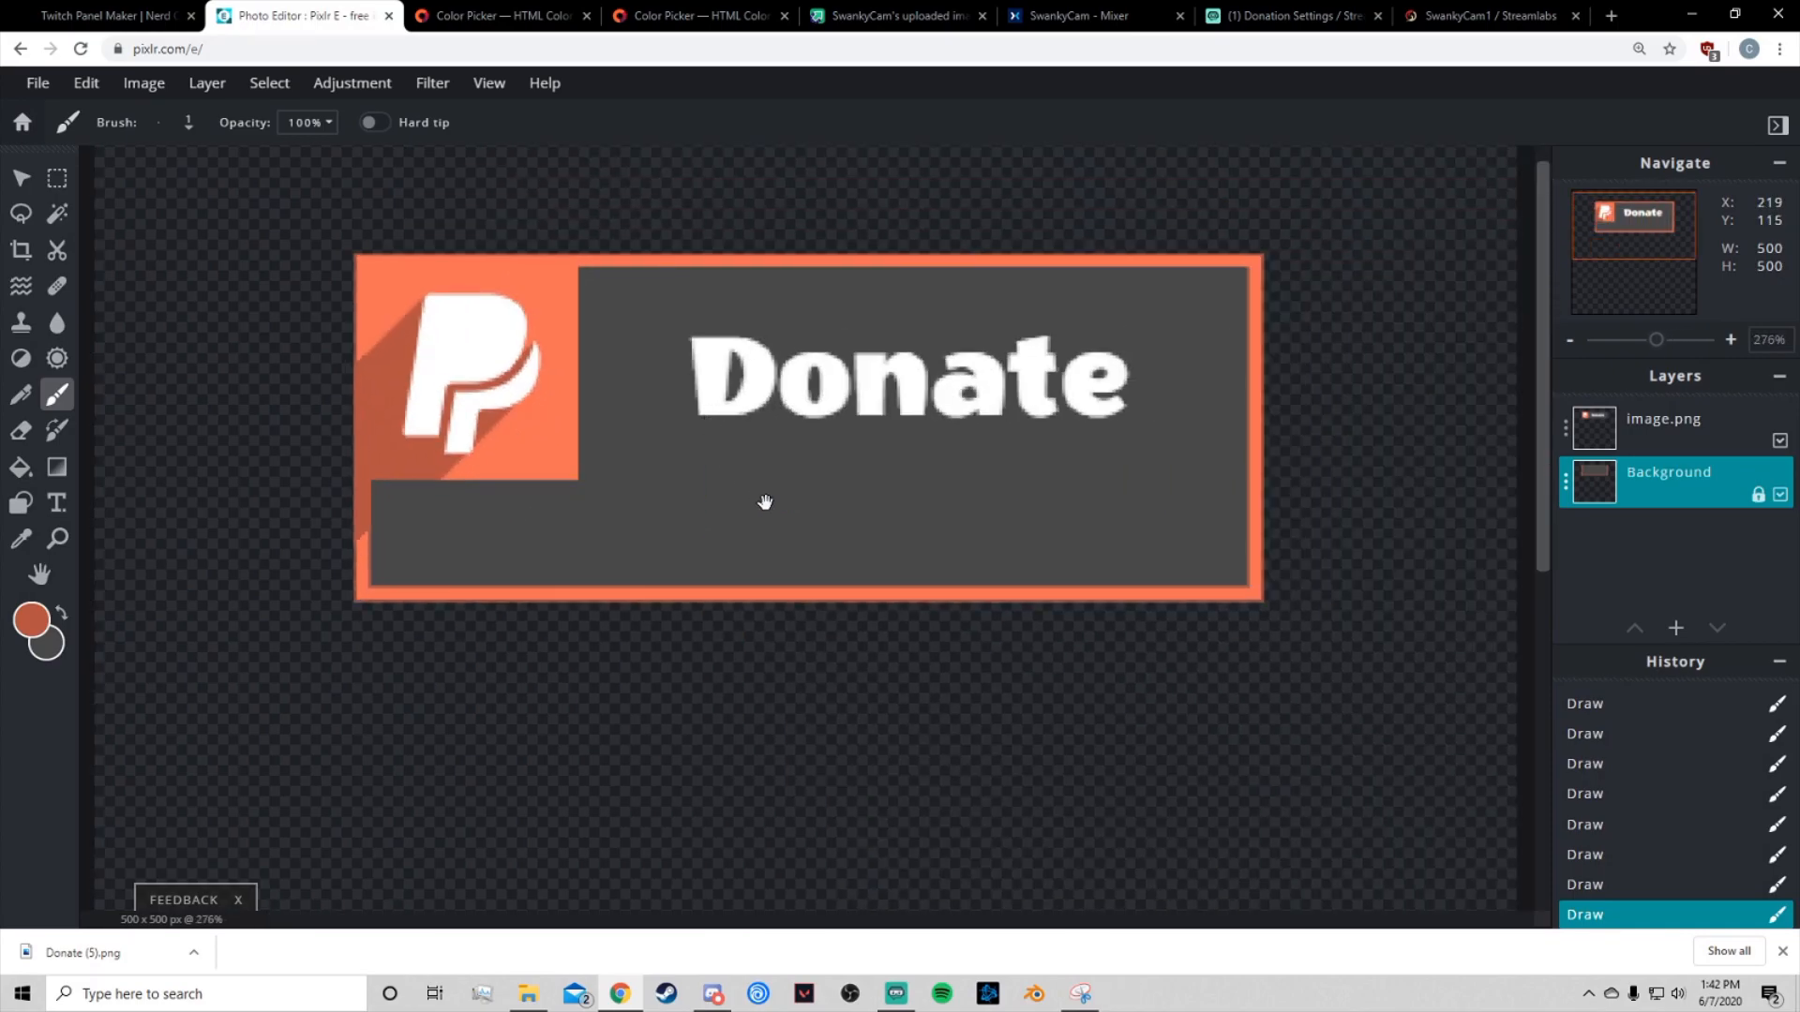
scroll(693, 497, "up", 1)
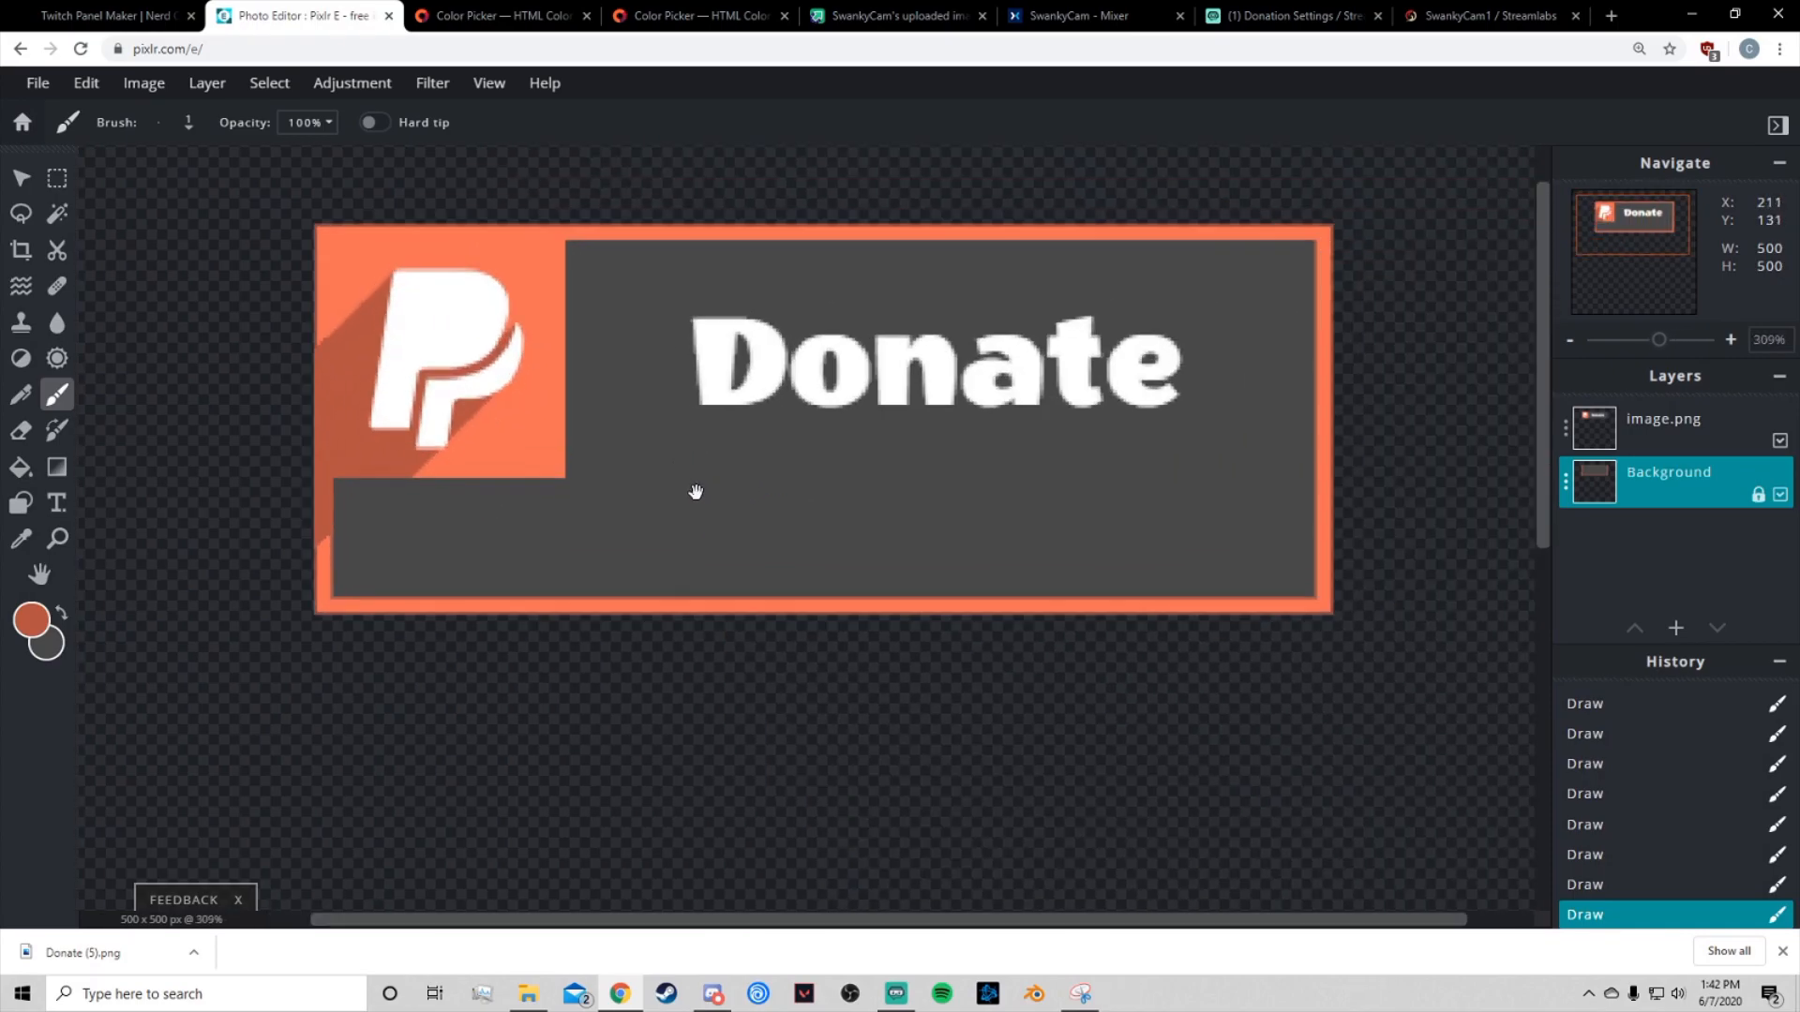
scroll(695, 492, "up", 1)
scroll(695, 493, "up", 1)
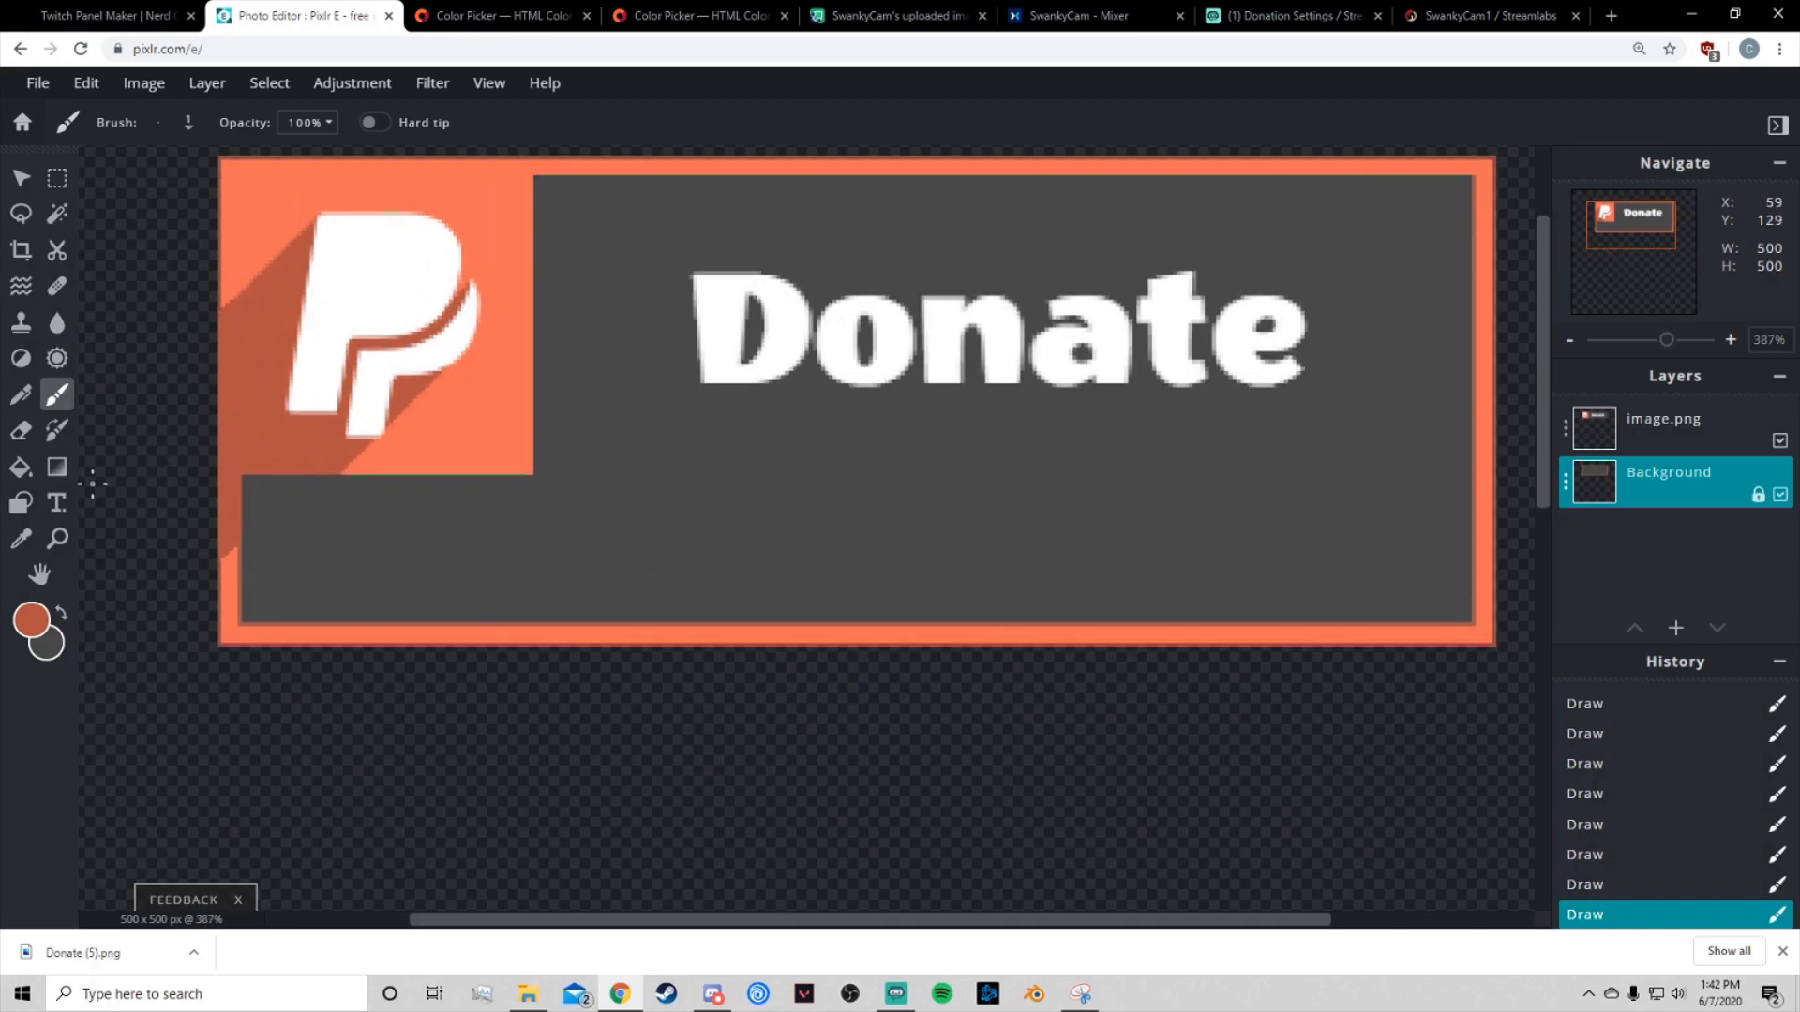
left_click(56, 502)
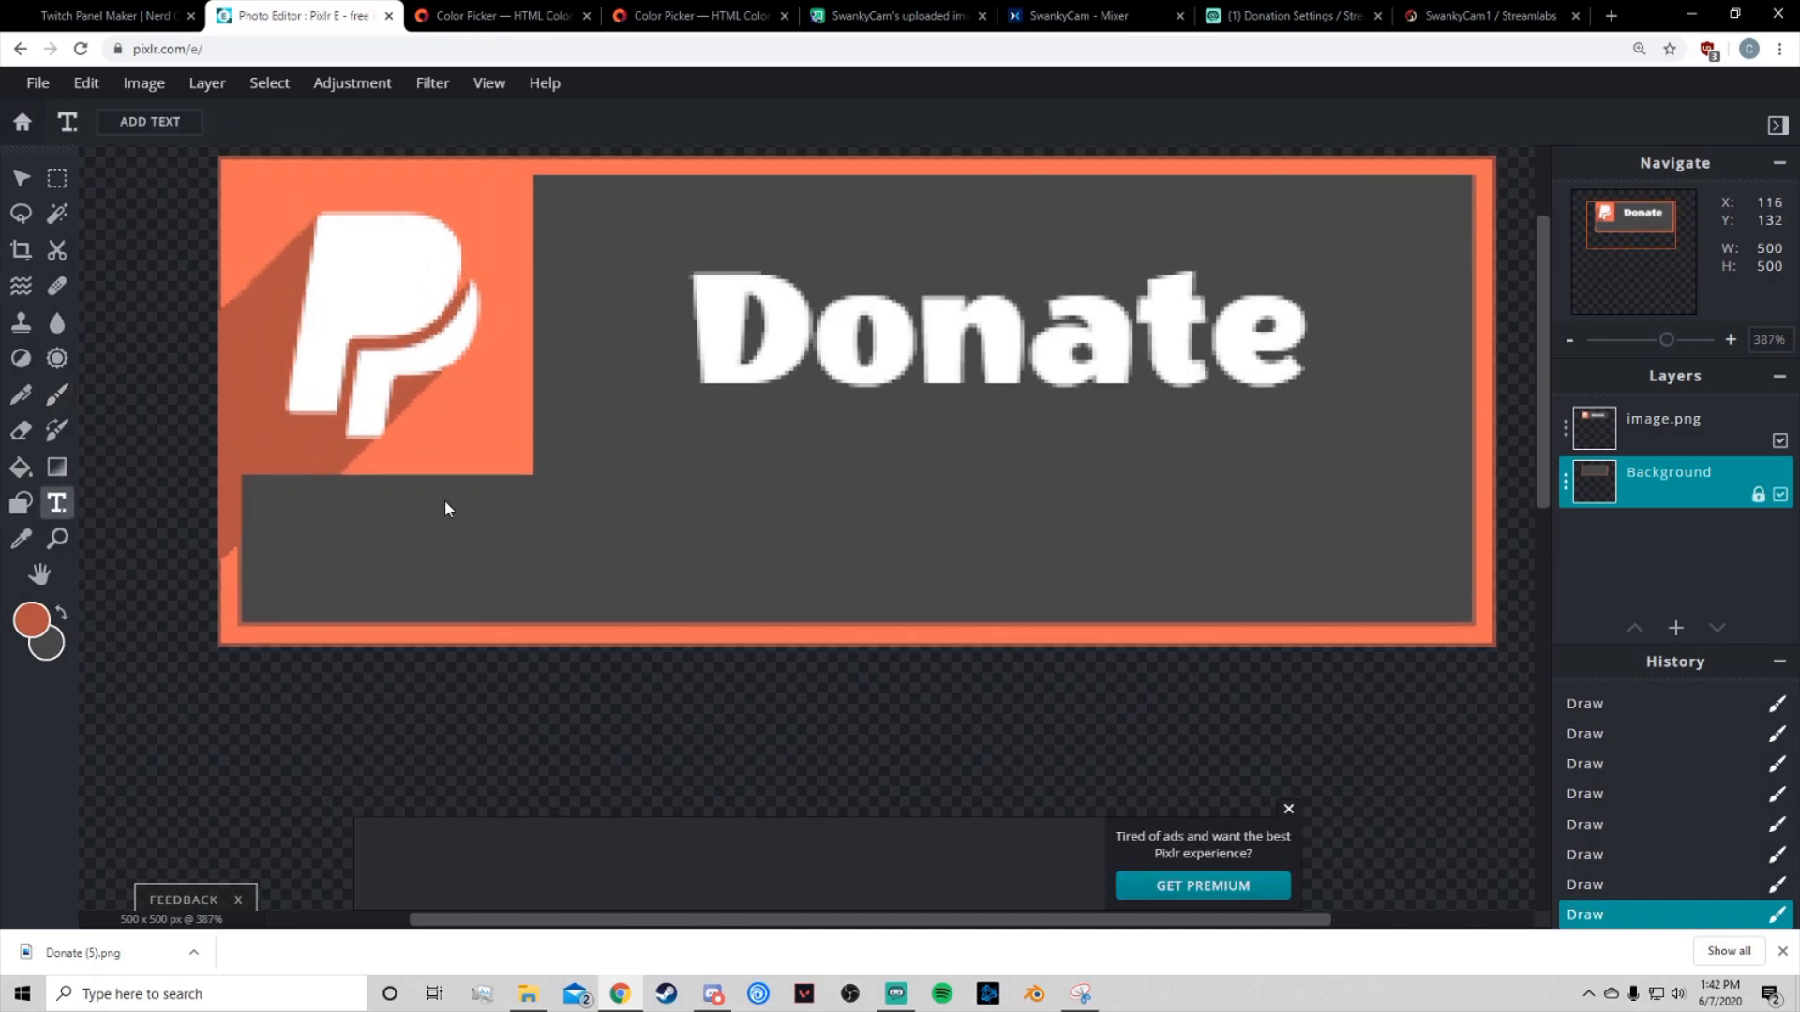
left_click(743, 486)
left_click(1044, 571)
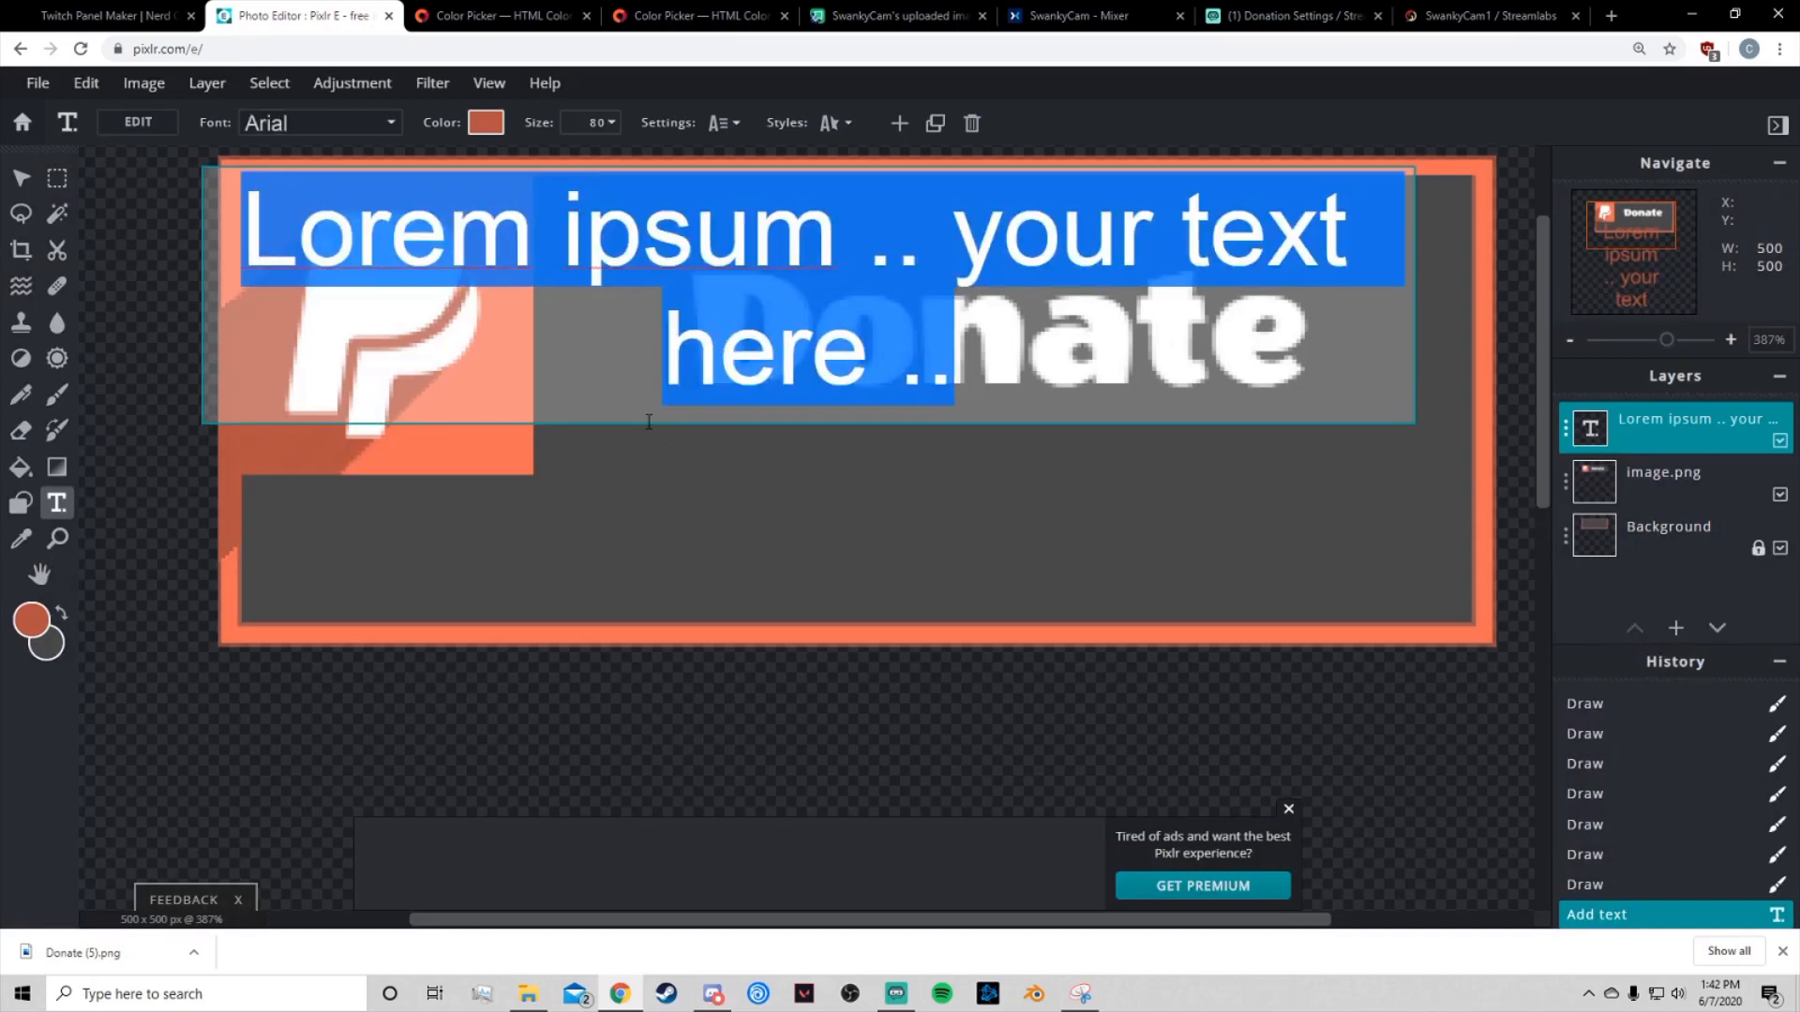
type("tHAN")
key("BackSpace")
key("BackSpace")
key("BackSpace")
type("hank you for your Donation!")
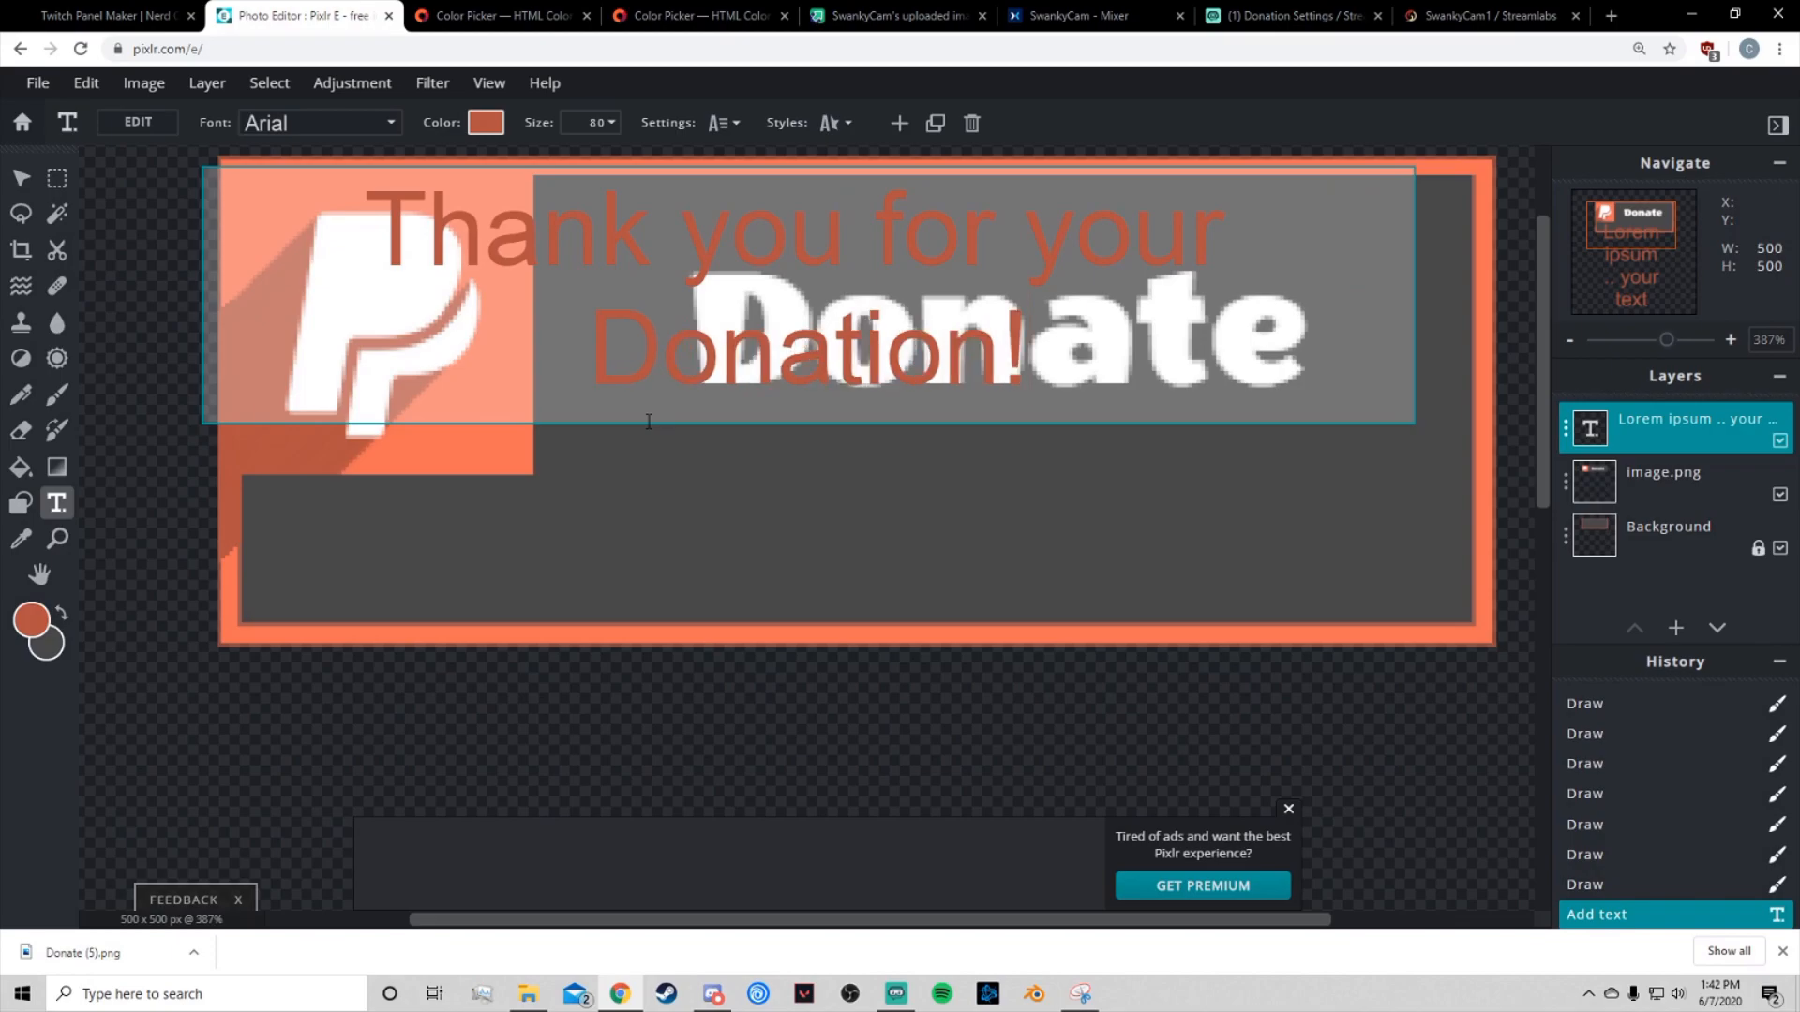
key("Return")
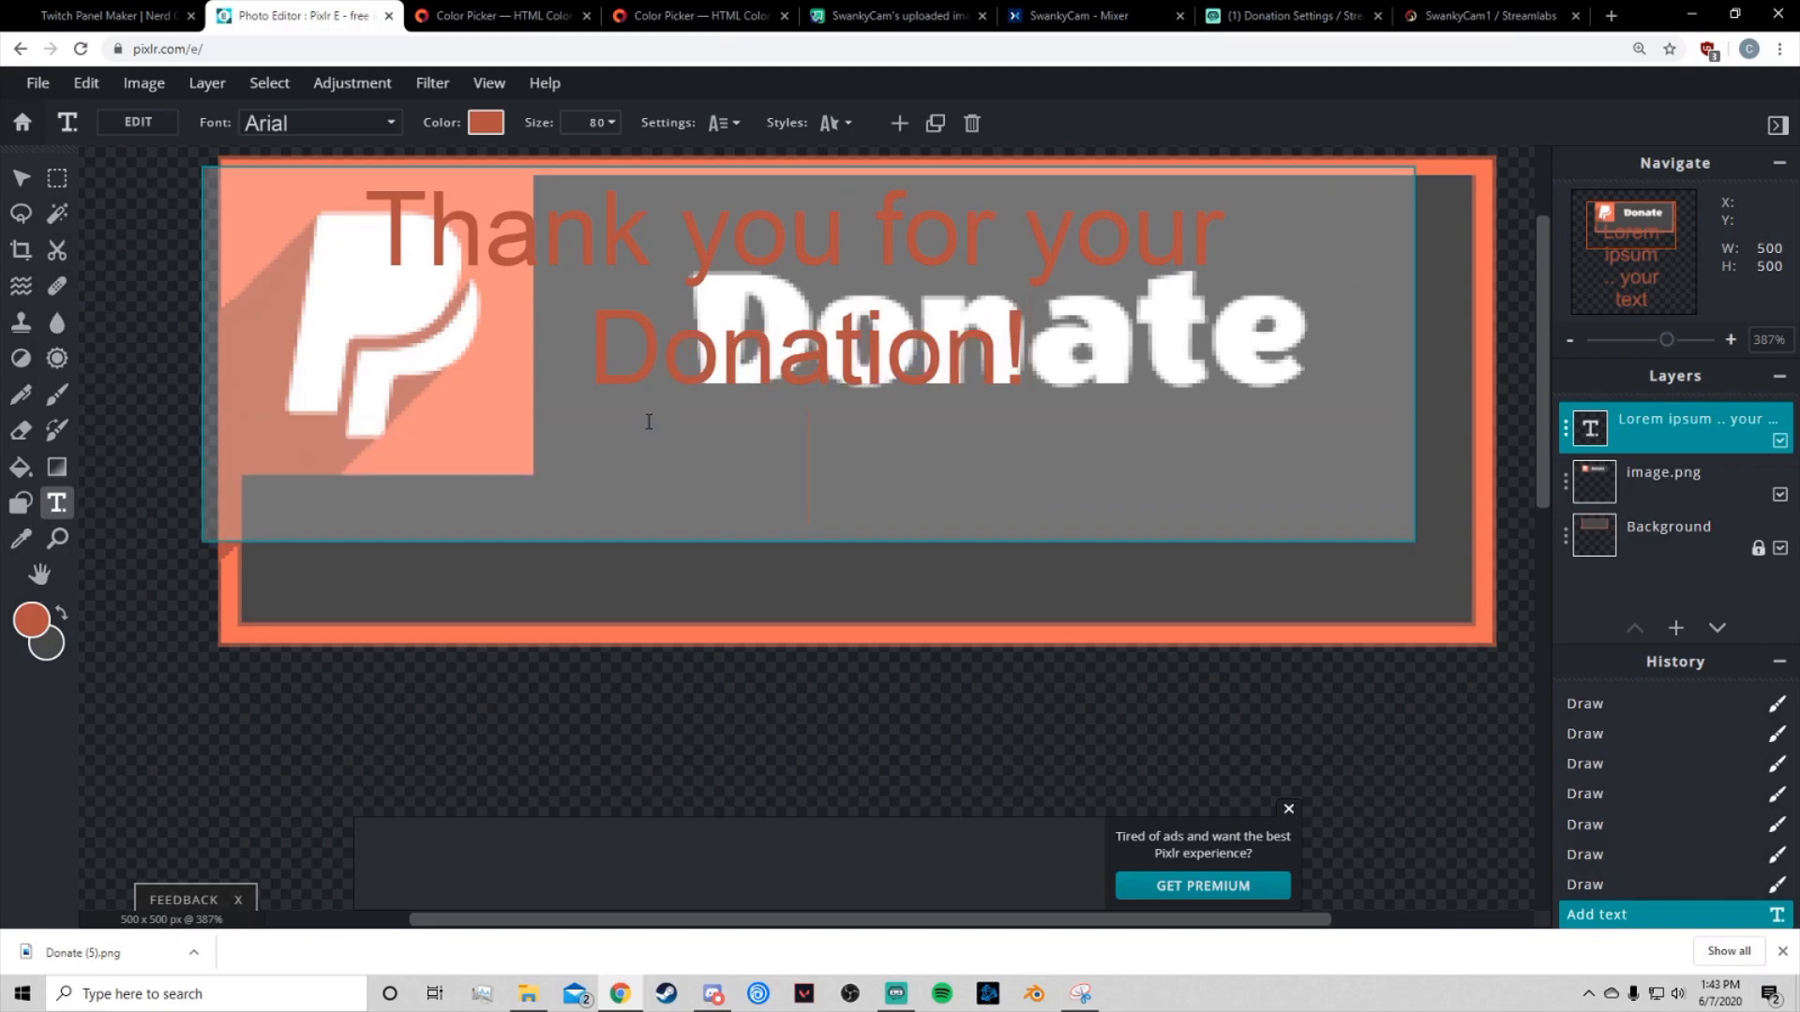
key("BackSpace")
left_click(778, 581)
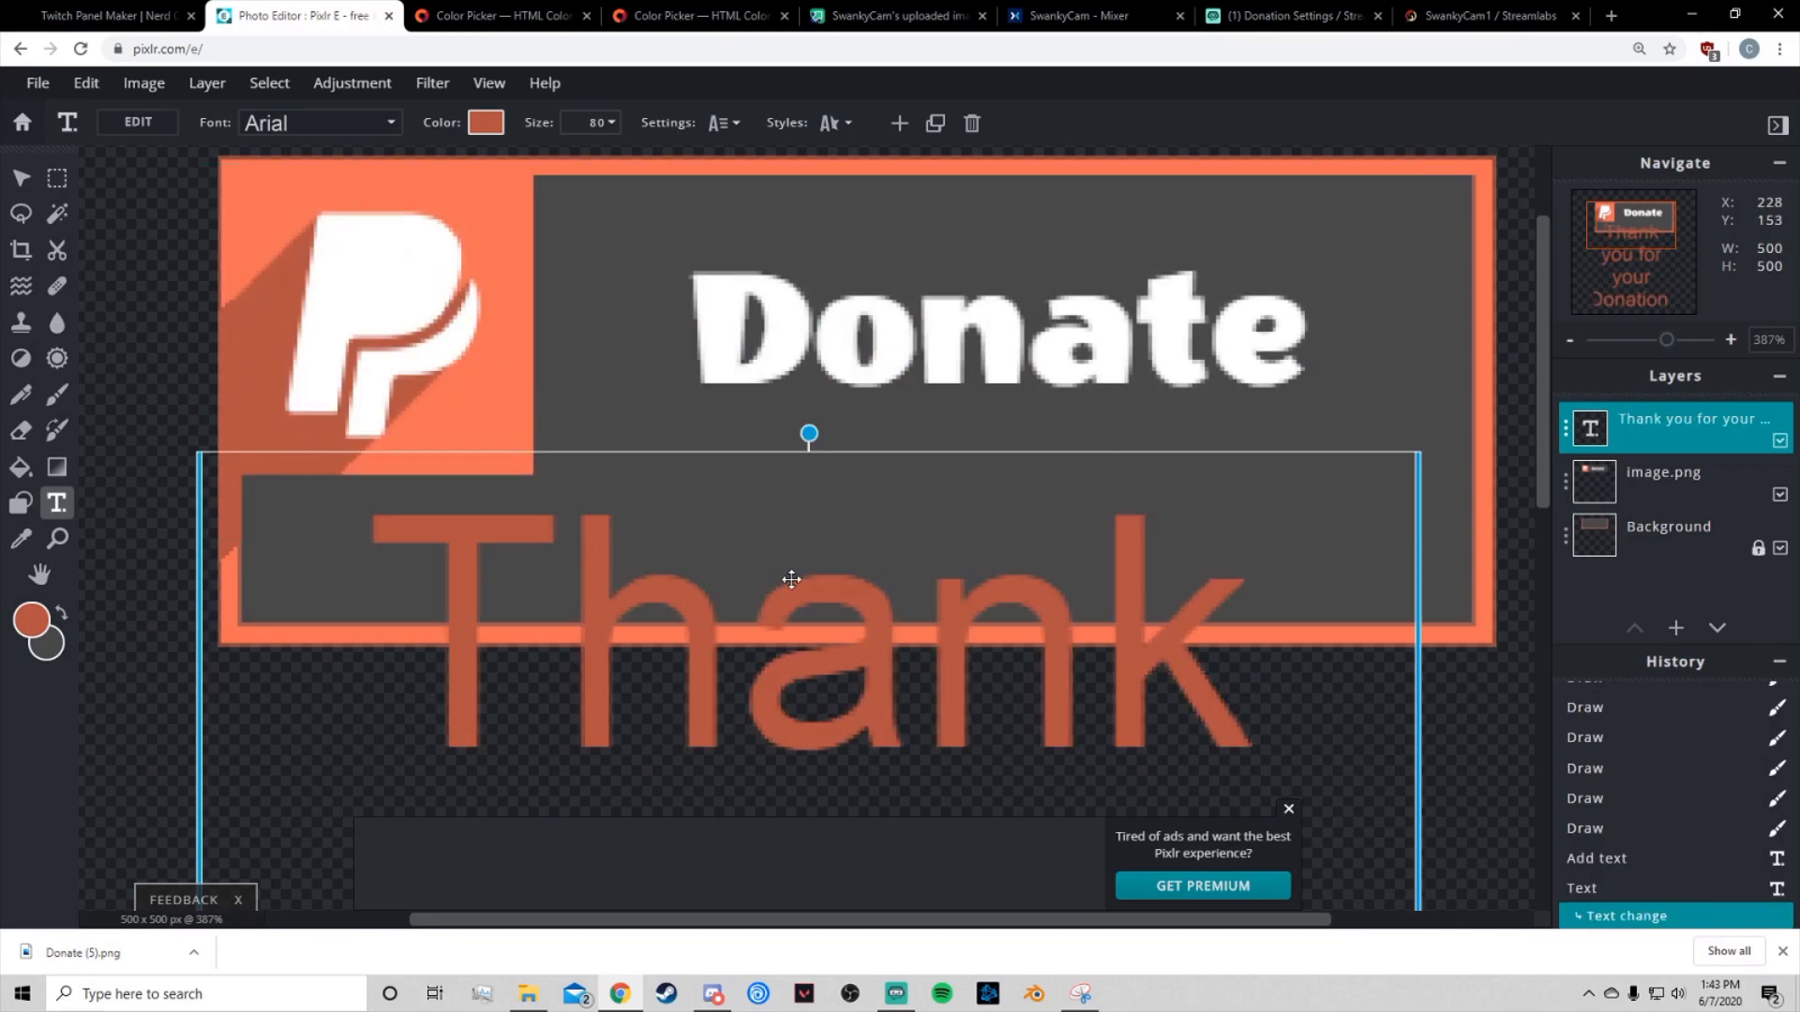
Step: Set the text size to 20 and change its colour to white
left_click(590, 122)
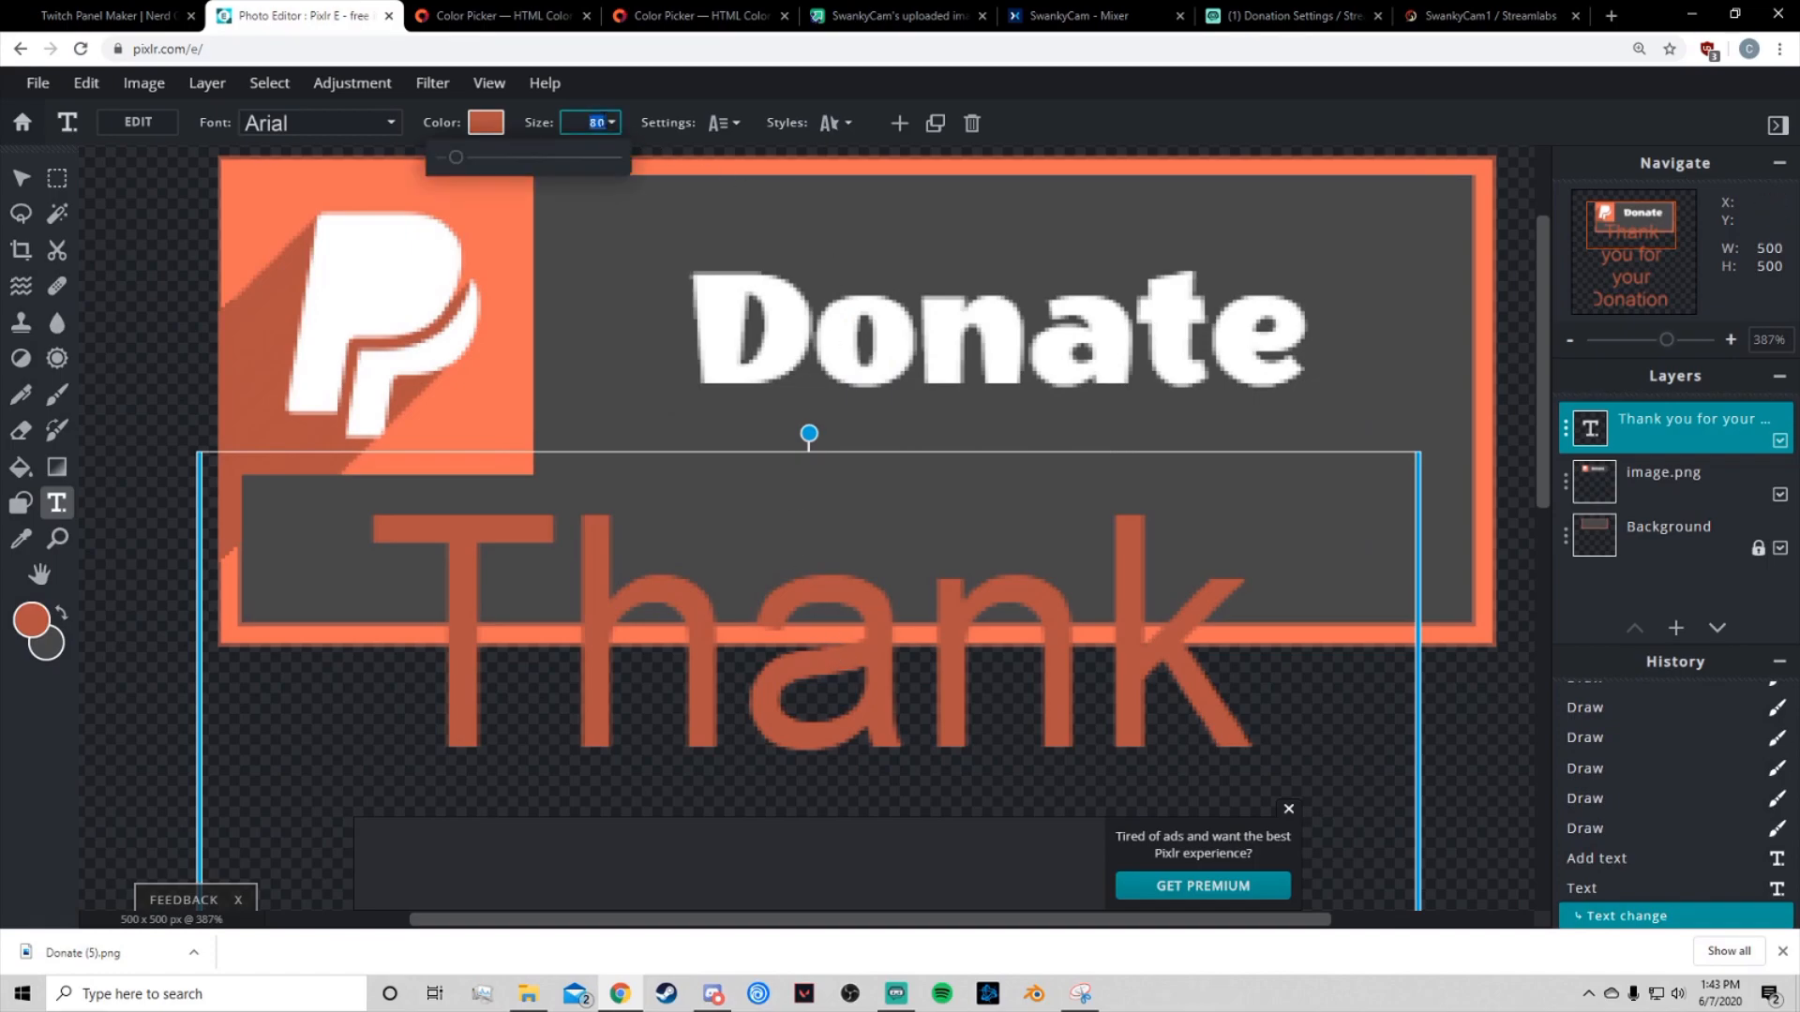
type("20")
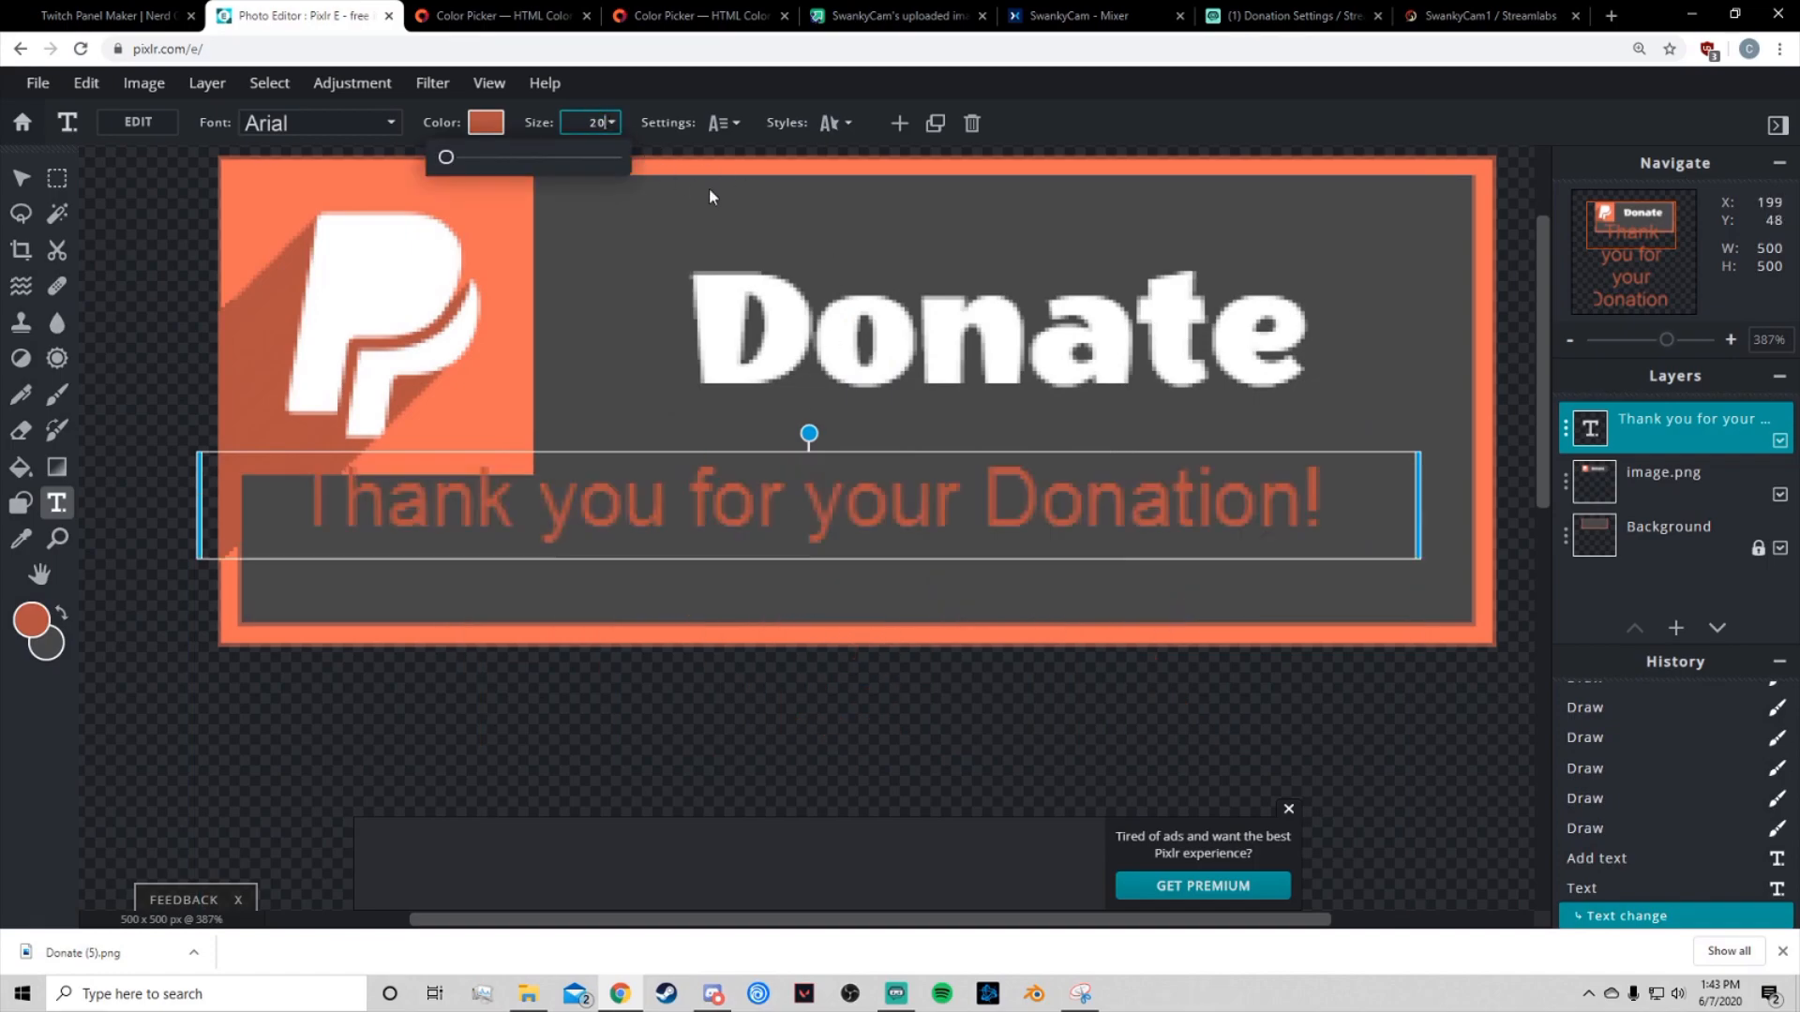
left_click(485, 122)
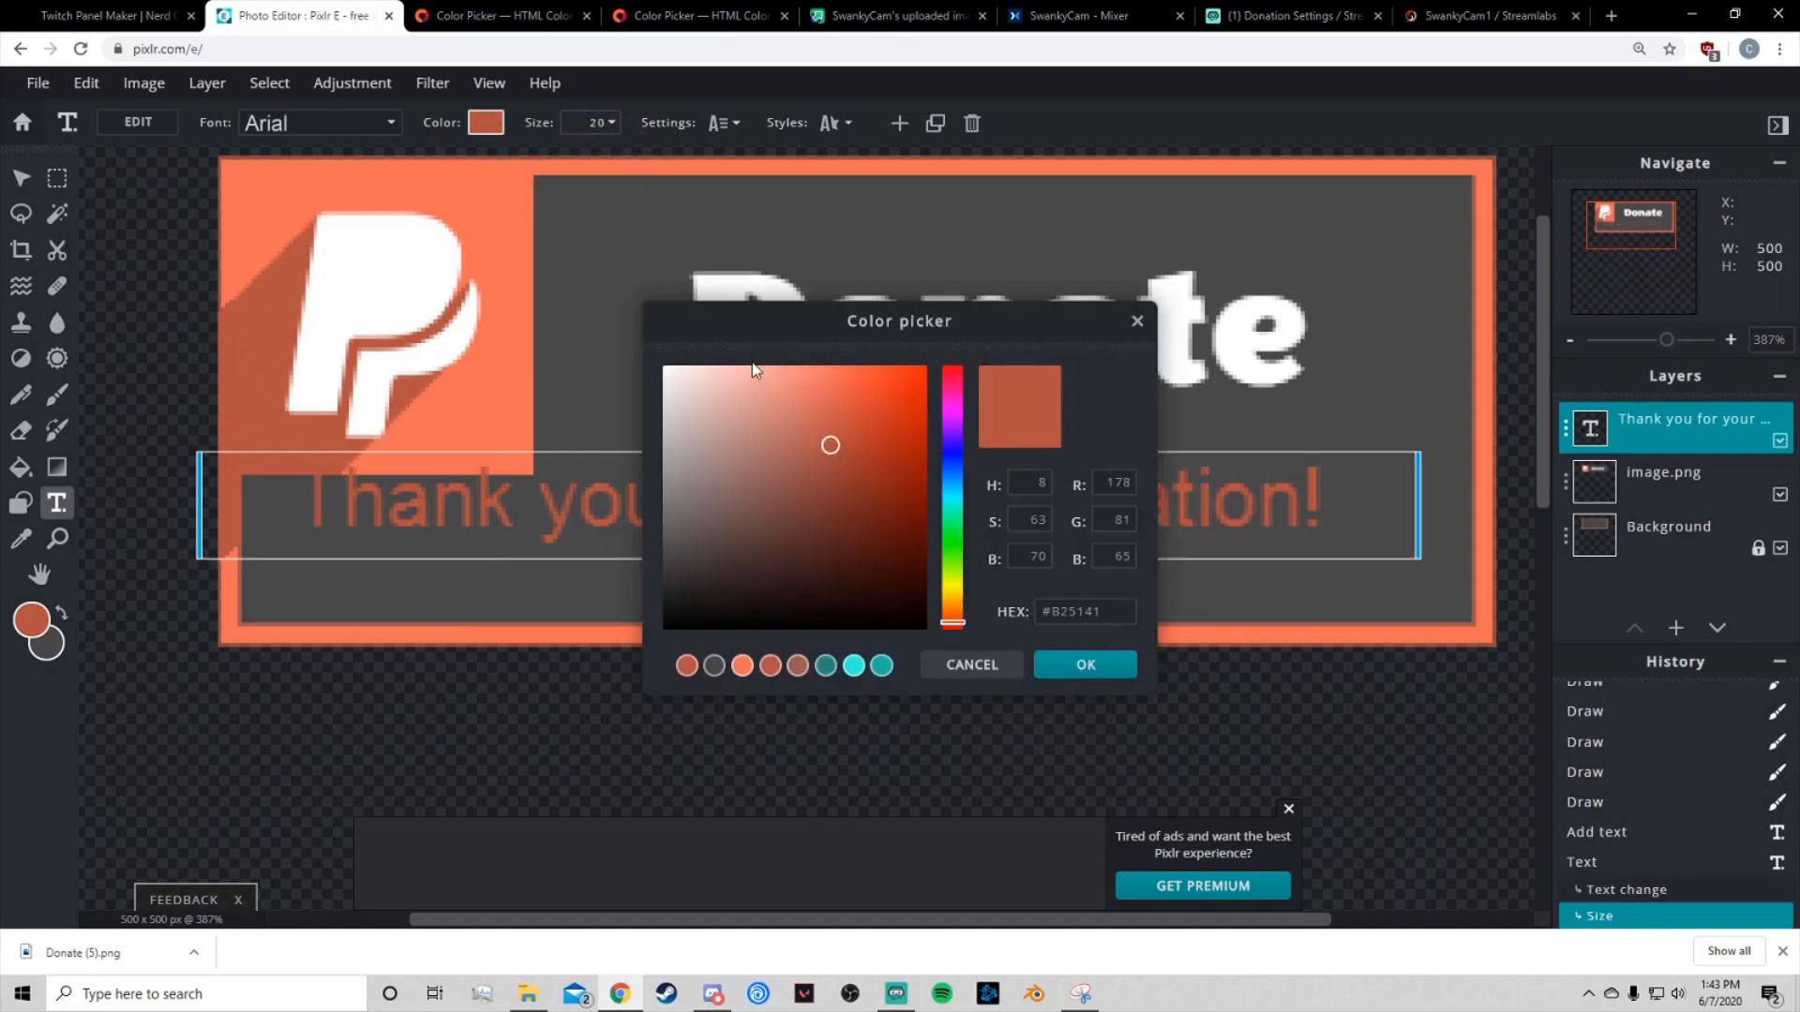
left_click_drag(832, 442, 605, 317)
left_click(1095, 663)
Step: Move the text into the grey area beneath the Donate title
left_click_drag(802, 508, 831, 561)
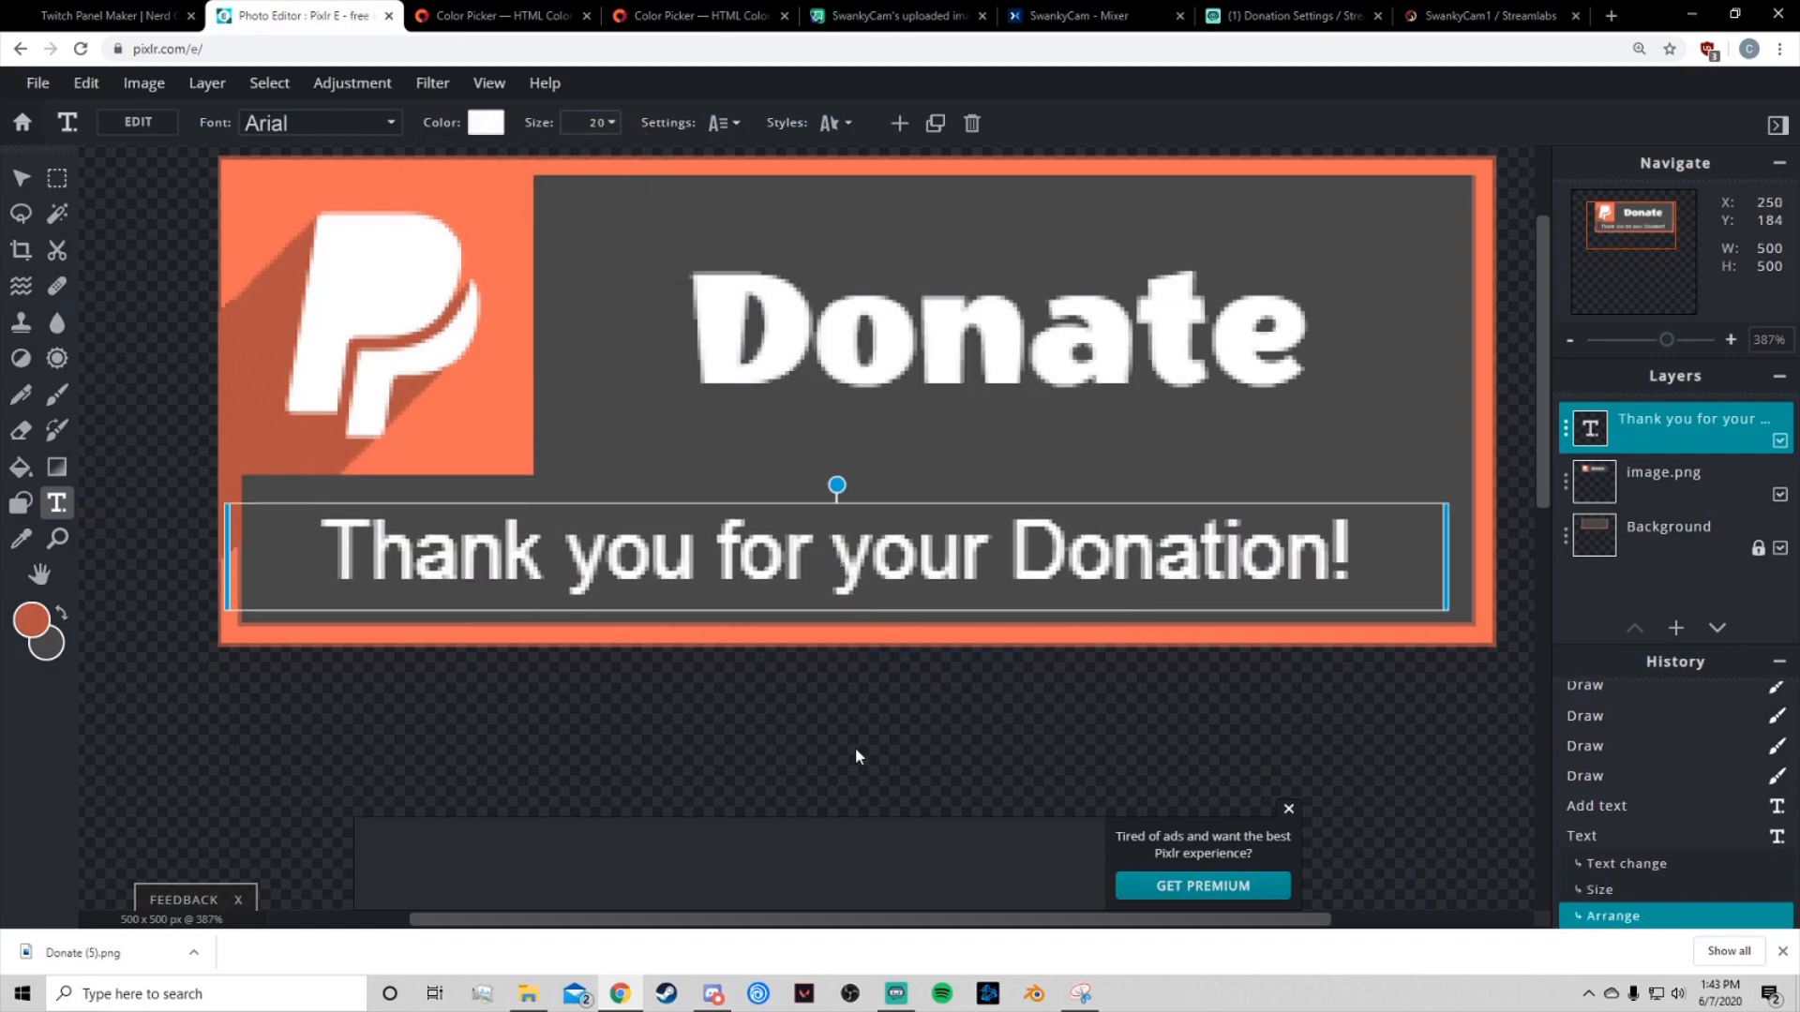
left_click(855, 747)
scroll(830, 597, "down", 4)
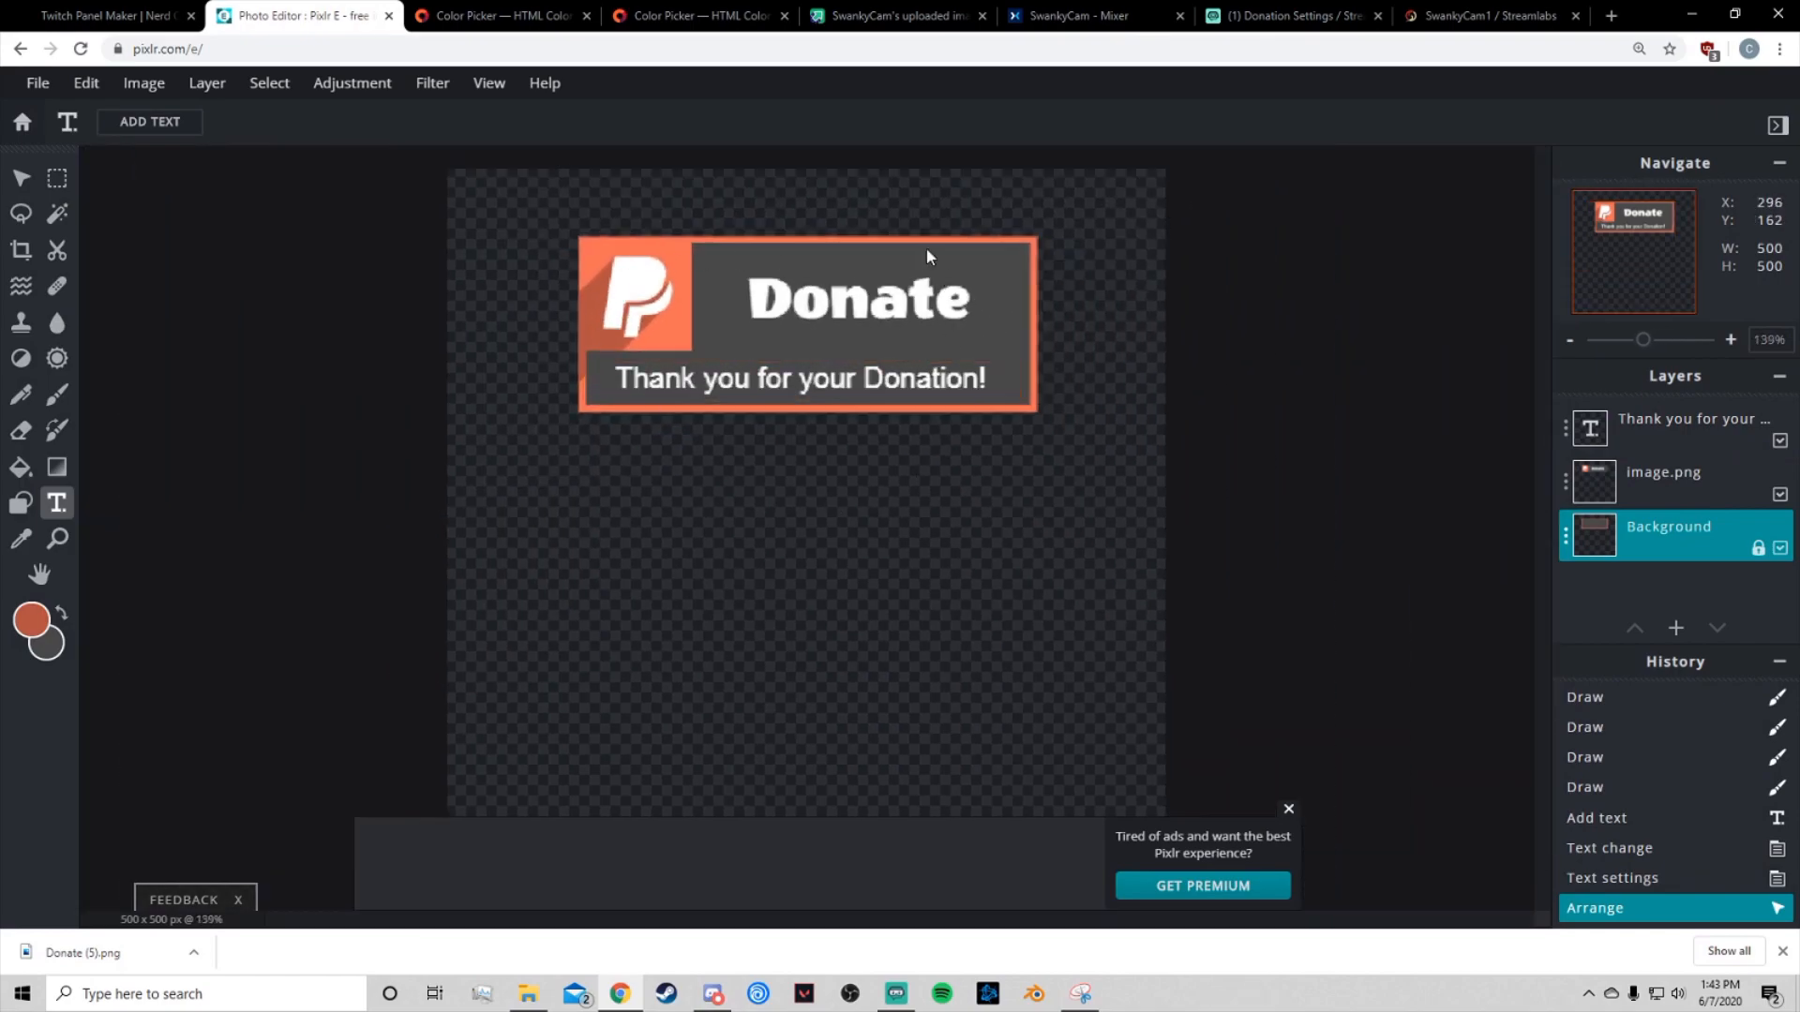
left_click_drag(804, 377, 811, 378)
left_click(791, 420)
scroll(737, 453, "up", 1)
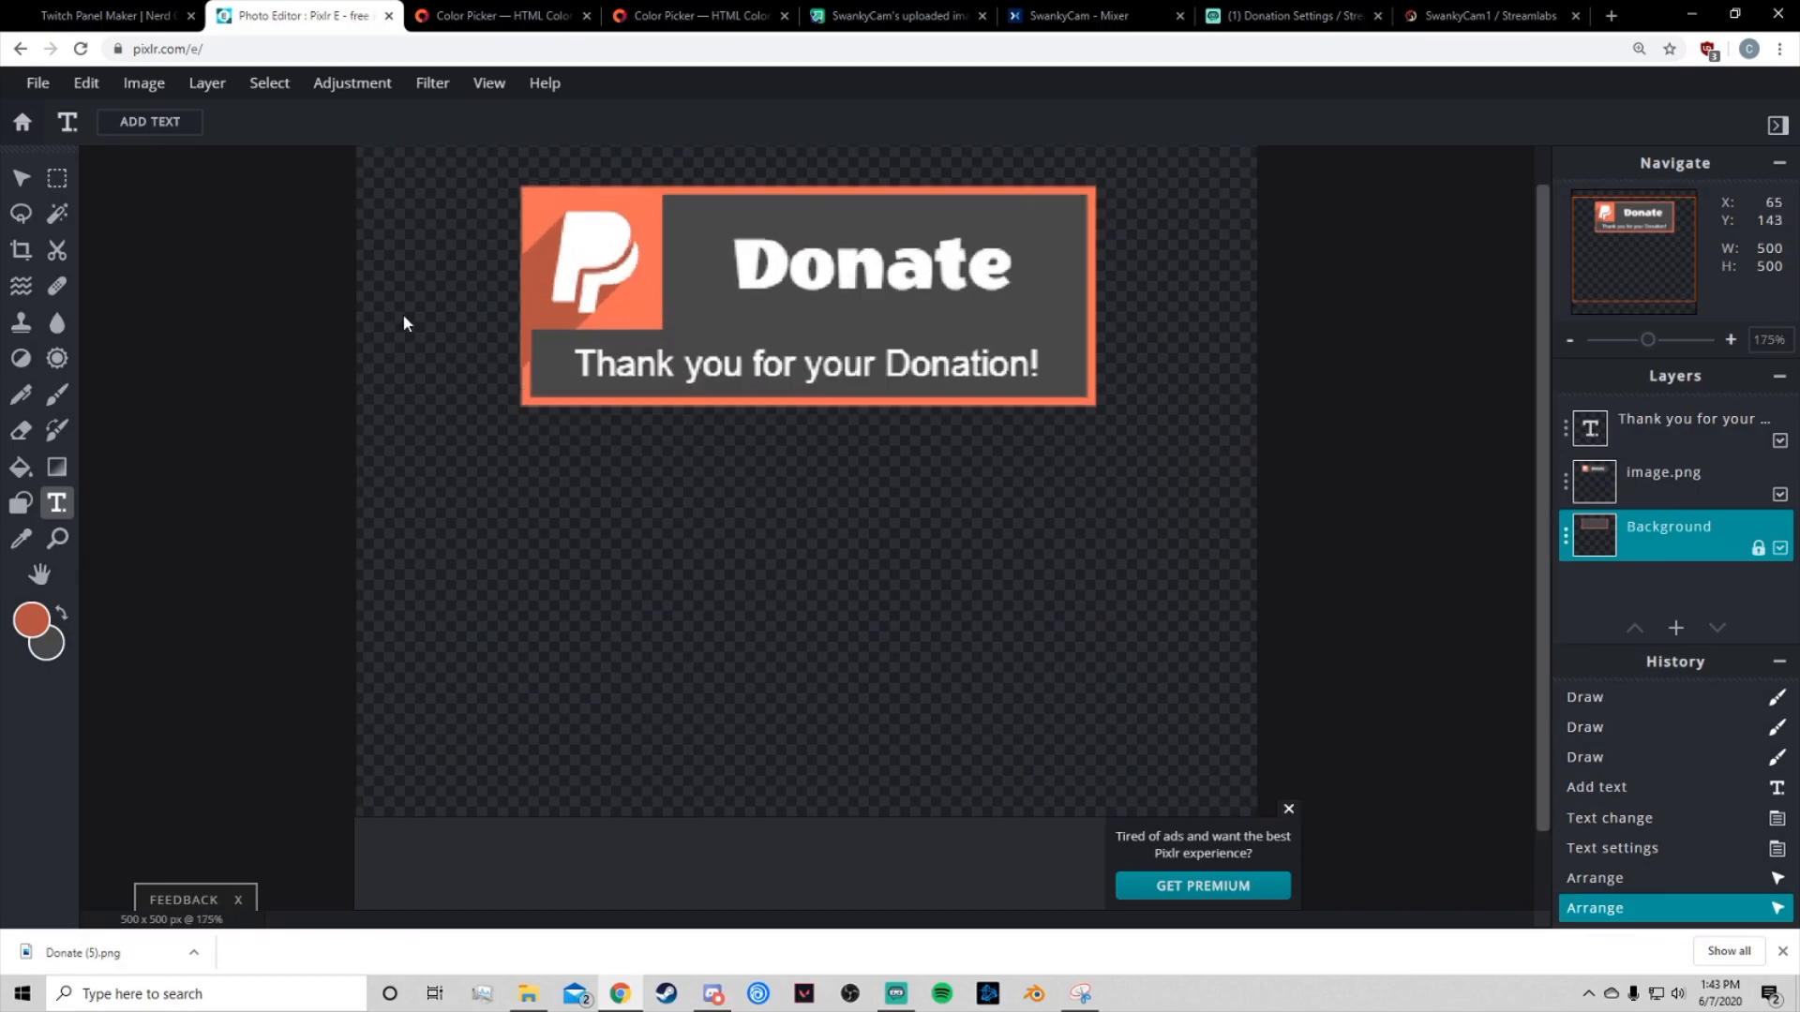
Step: Save the image as a PNG named "Donate panel orange" and download it
left_click(39, 84)
left_click(68, 264)
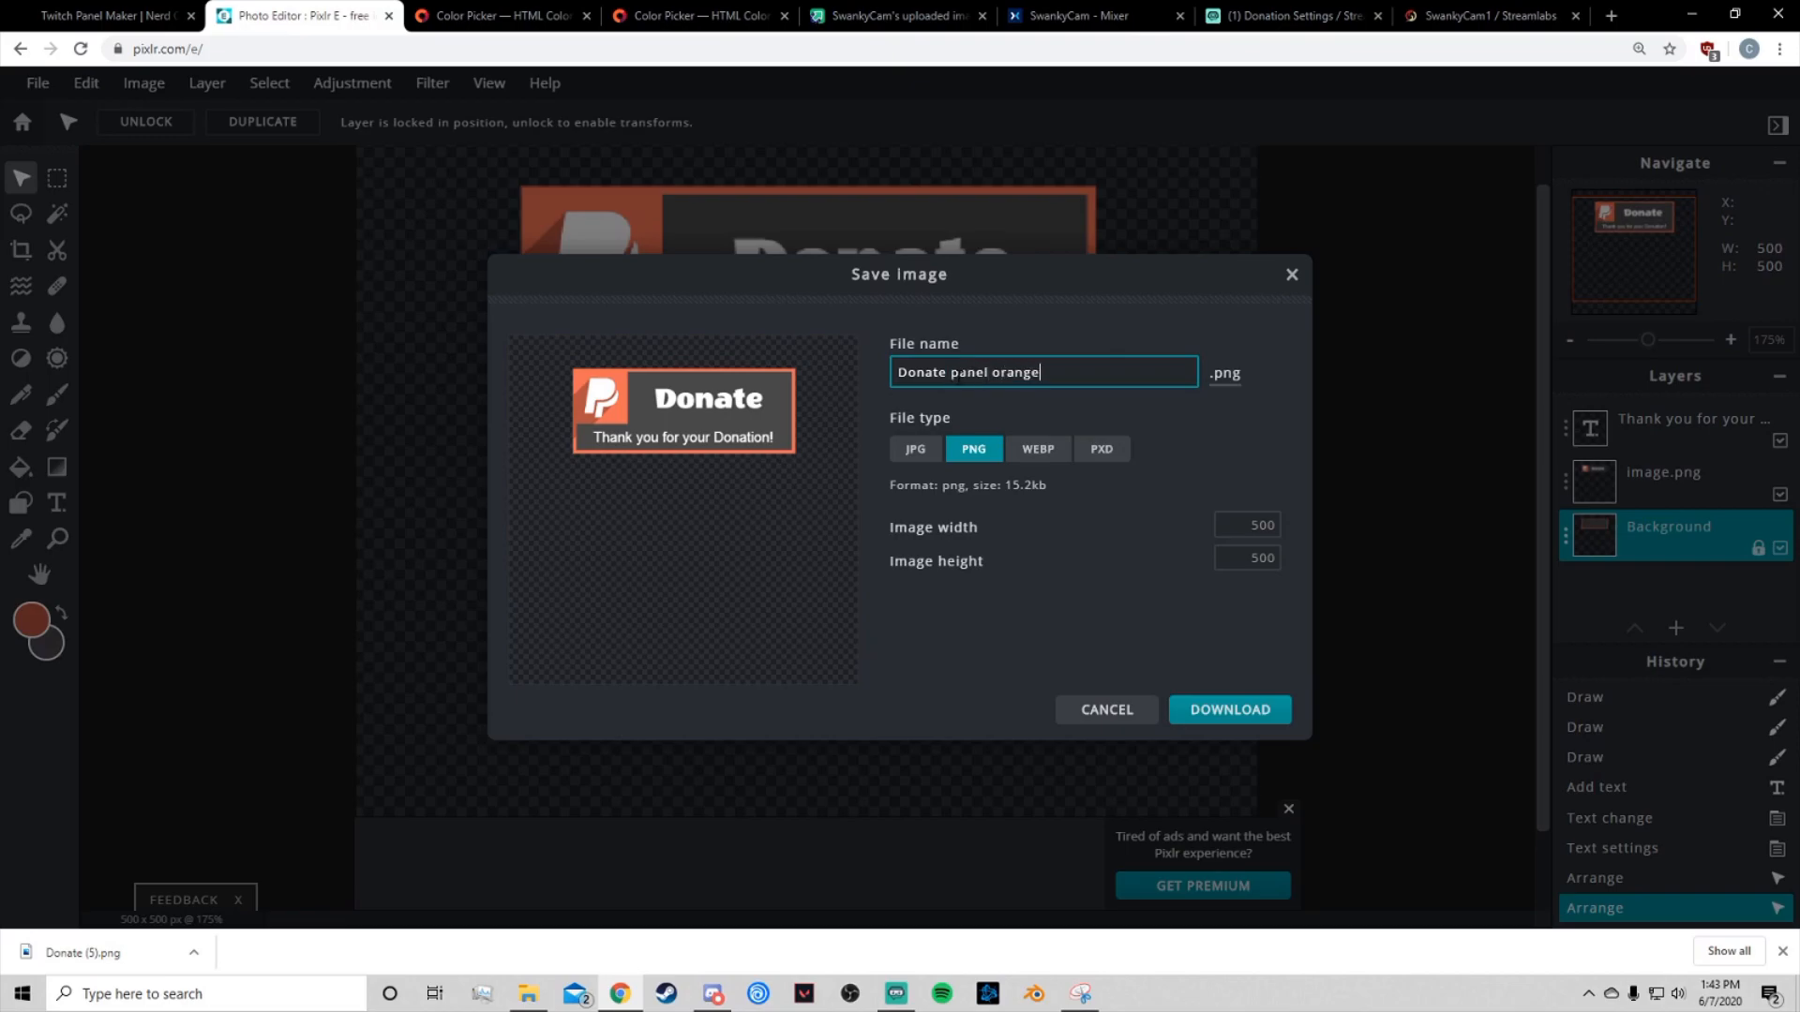
left_click(1239, 713)
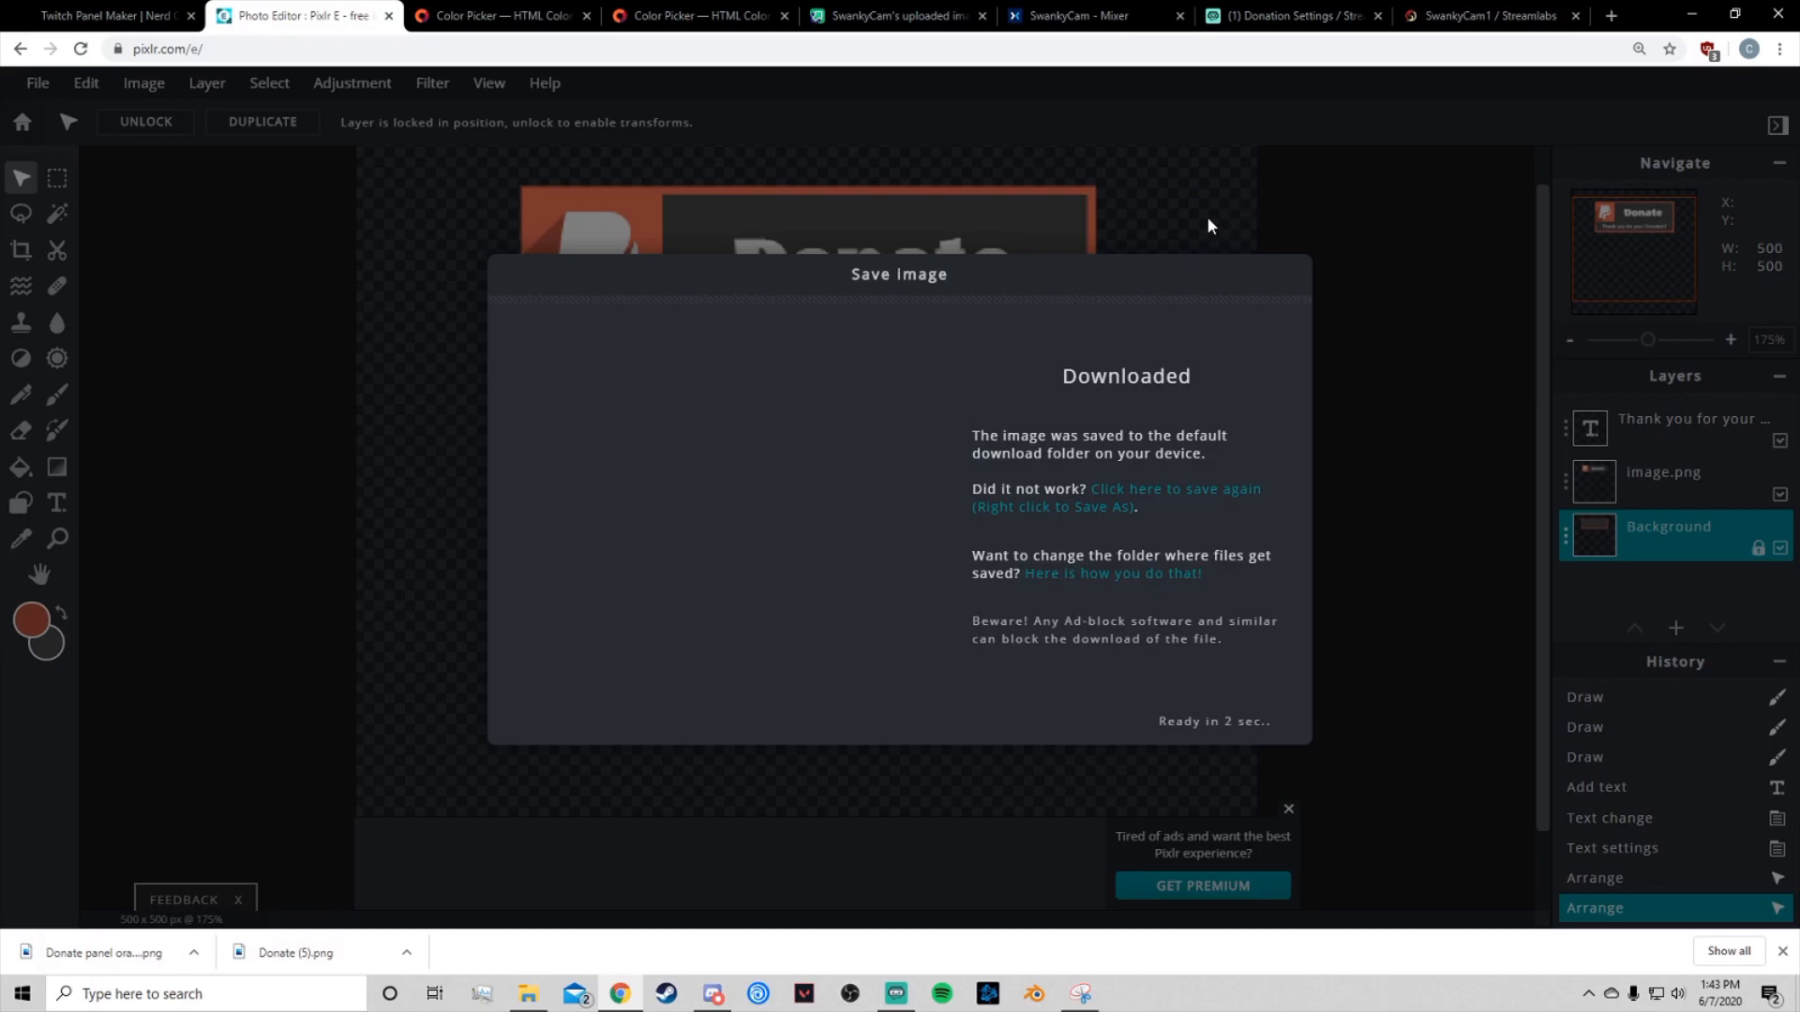
left_click(1078, 15)
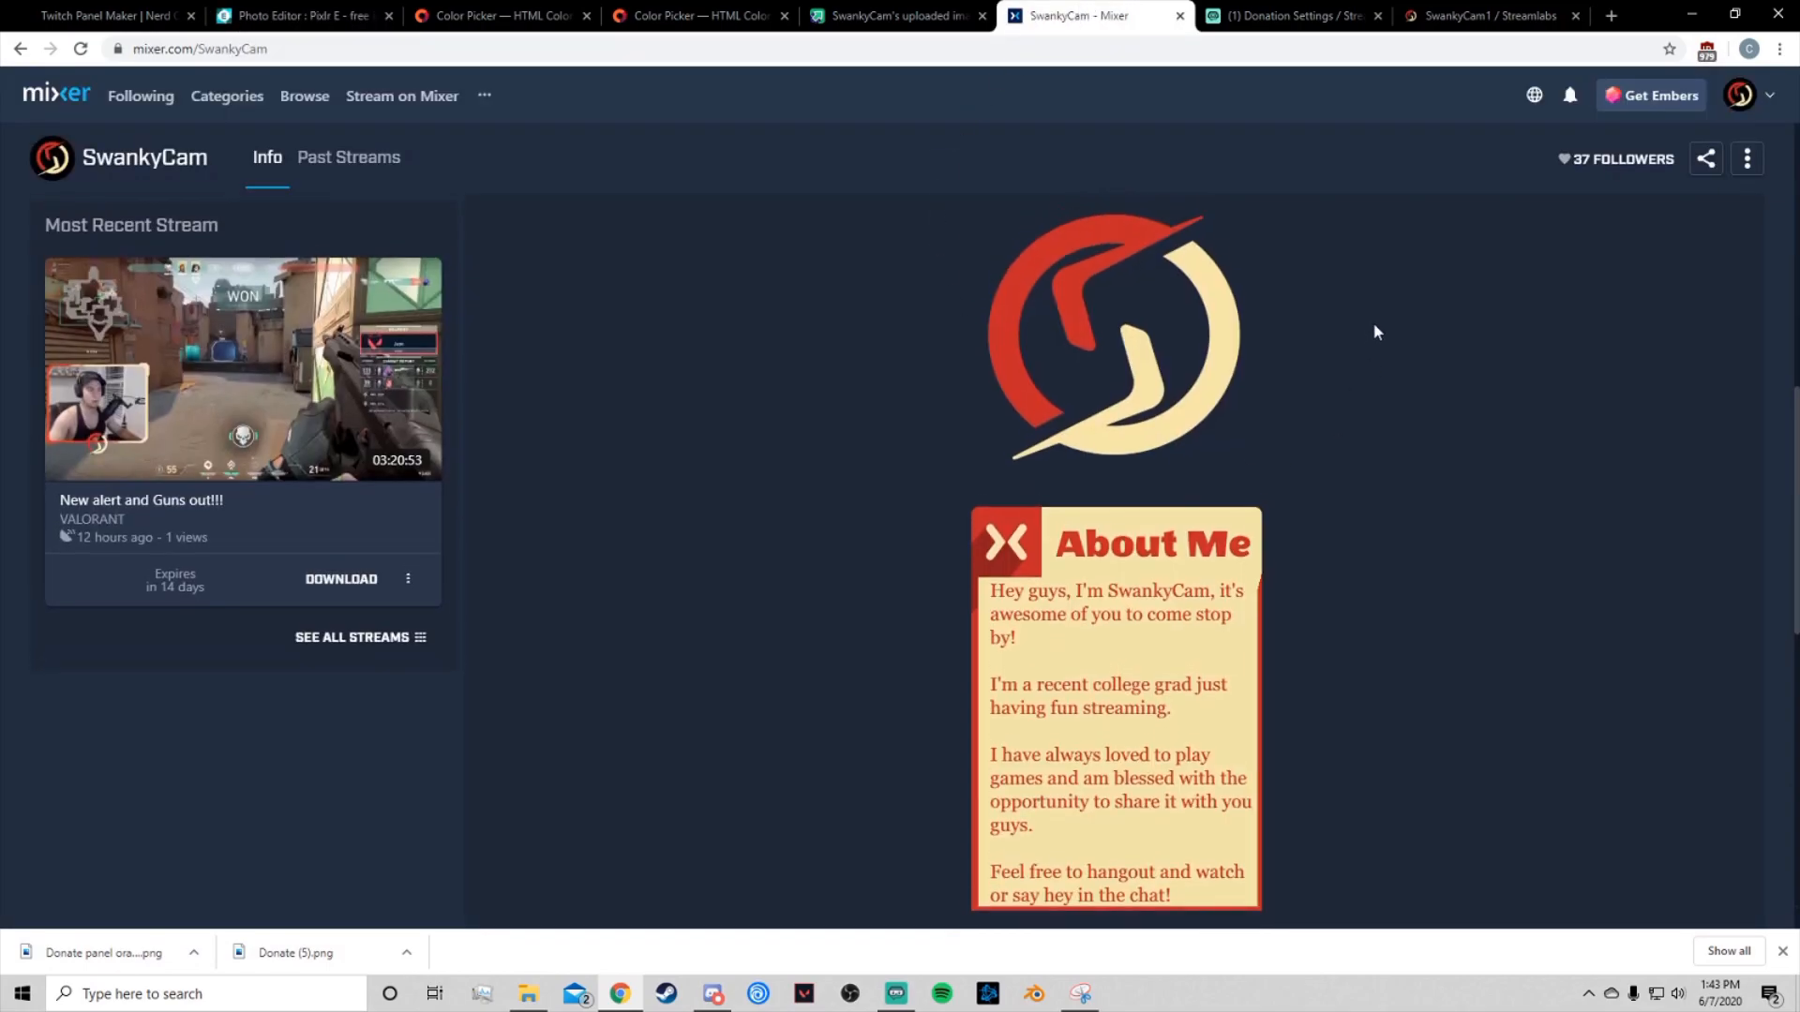
left_click(1684, 333)
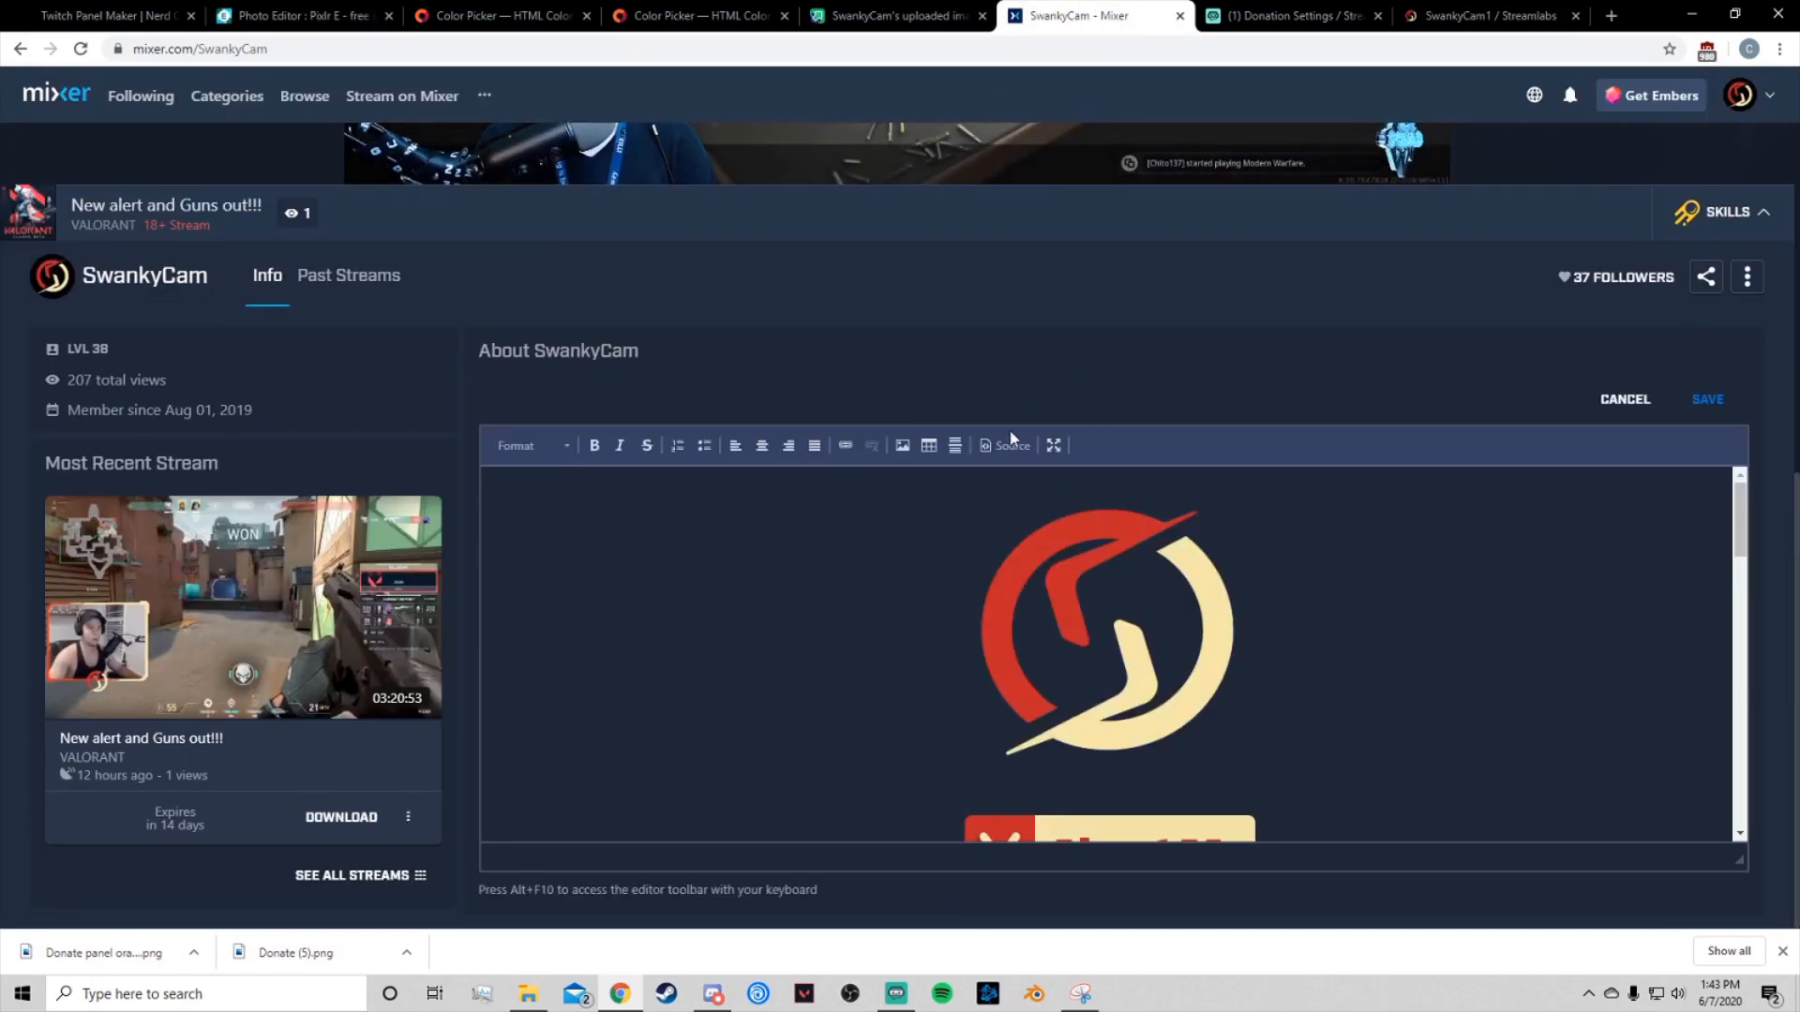
left_click(902, 446)
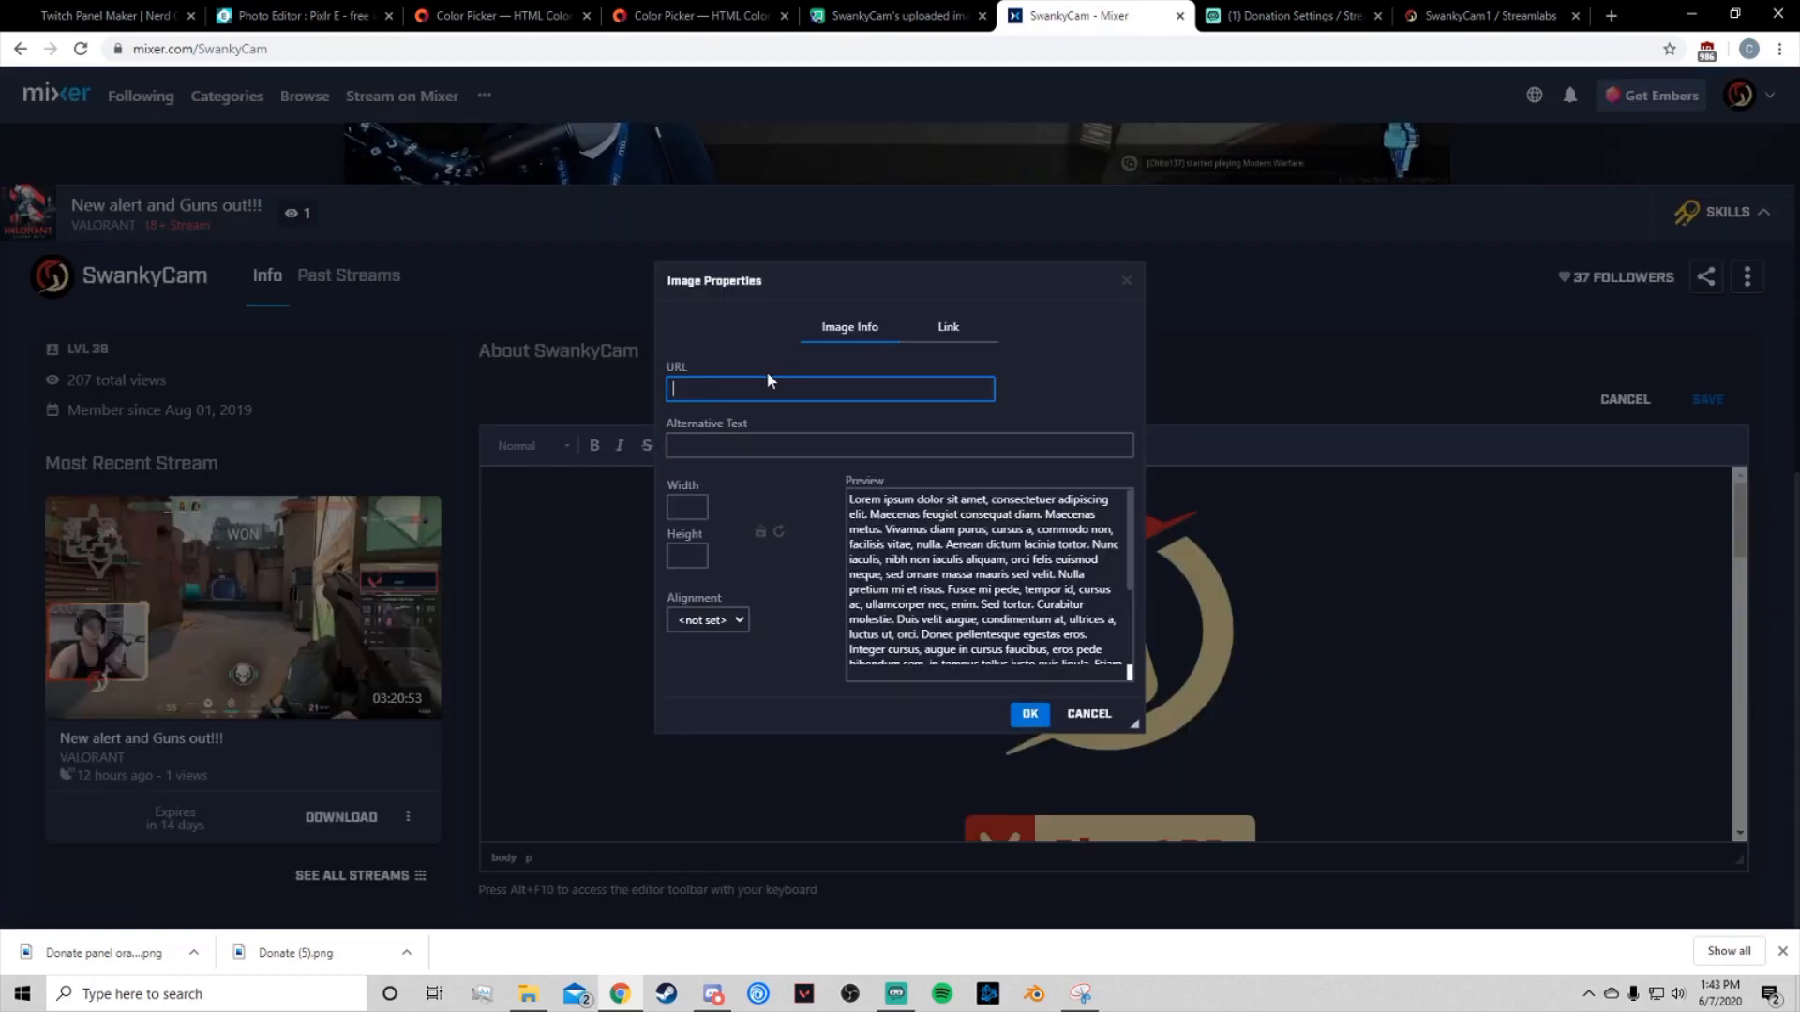
left_click(1127, 279)
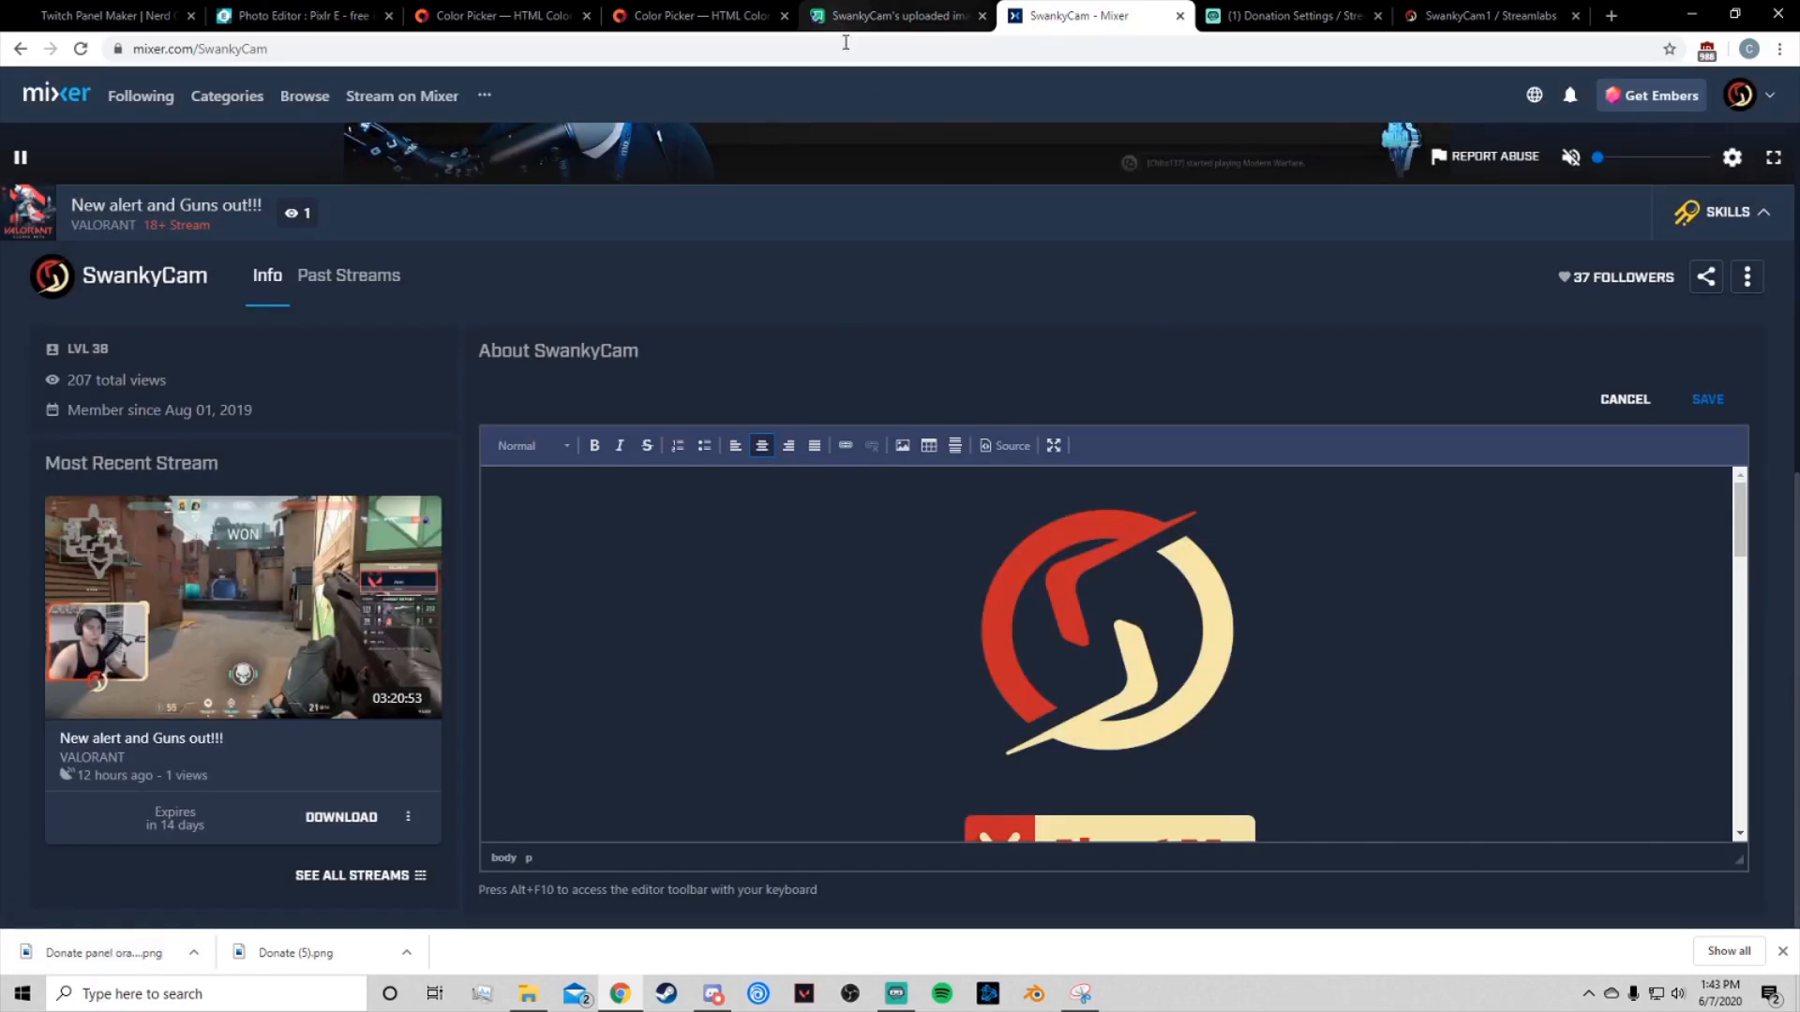
Step: Switch to Imgur and upload the downloaded Donate panel orange image to the account's images
left_click(895, 15)
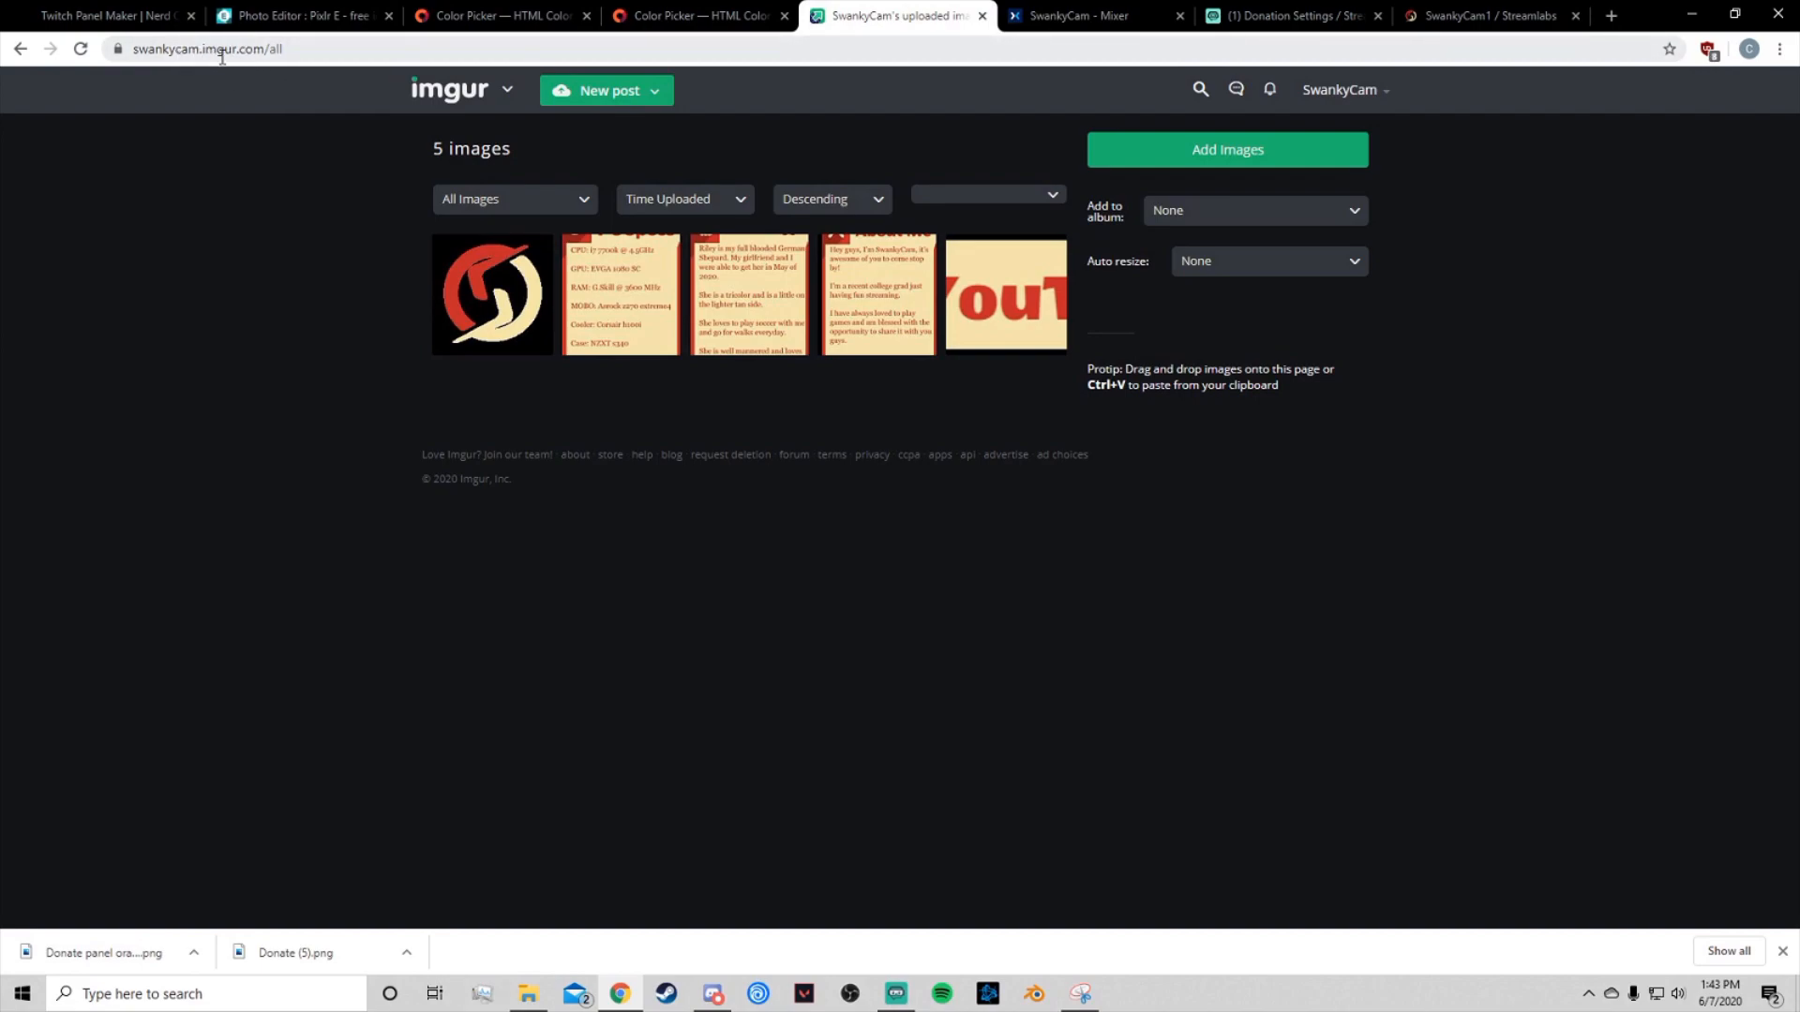
mouse_move(1340, 91)
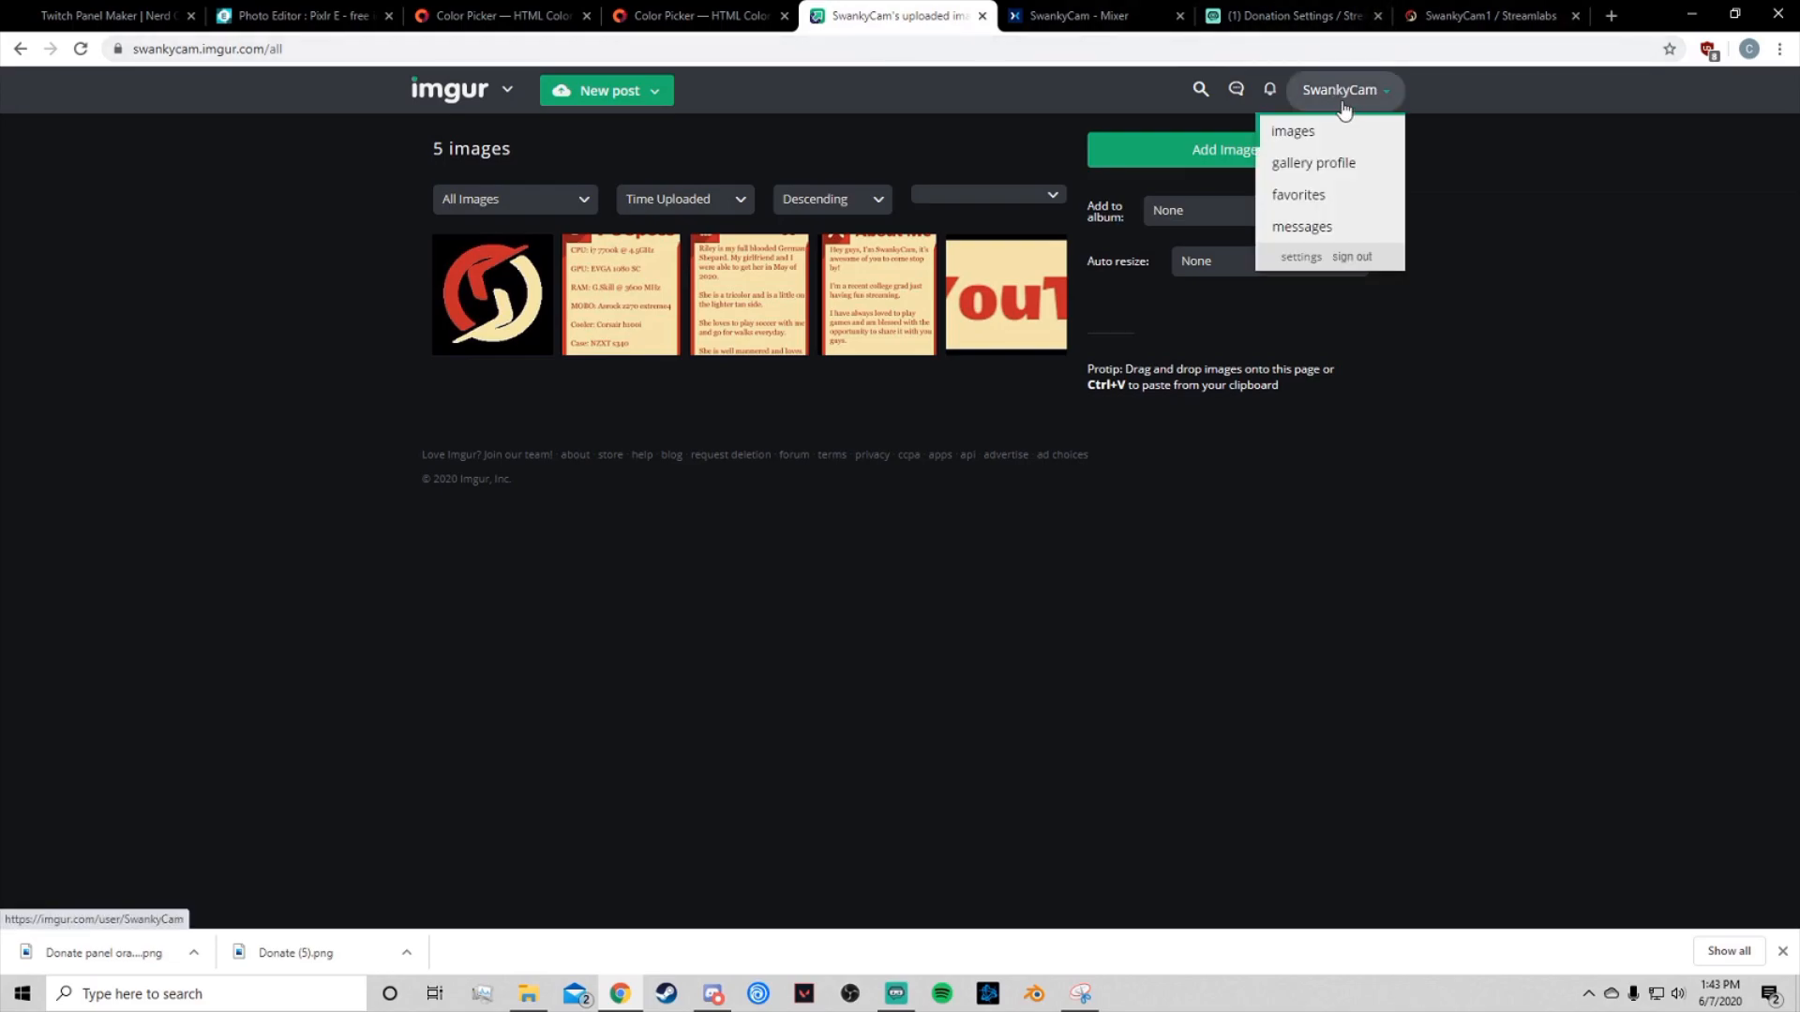
left_click(1219, 160)
left_click_drag(141, 937, 872, 479)
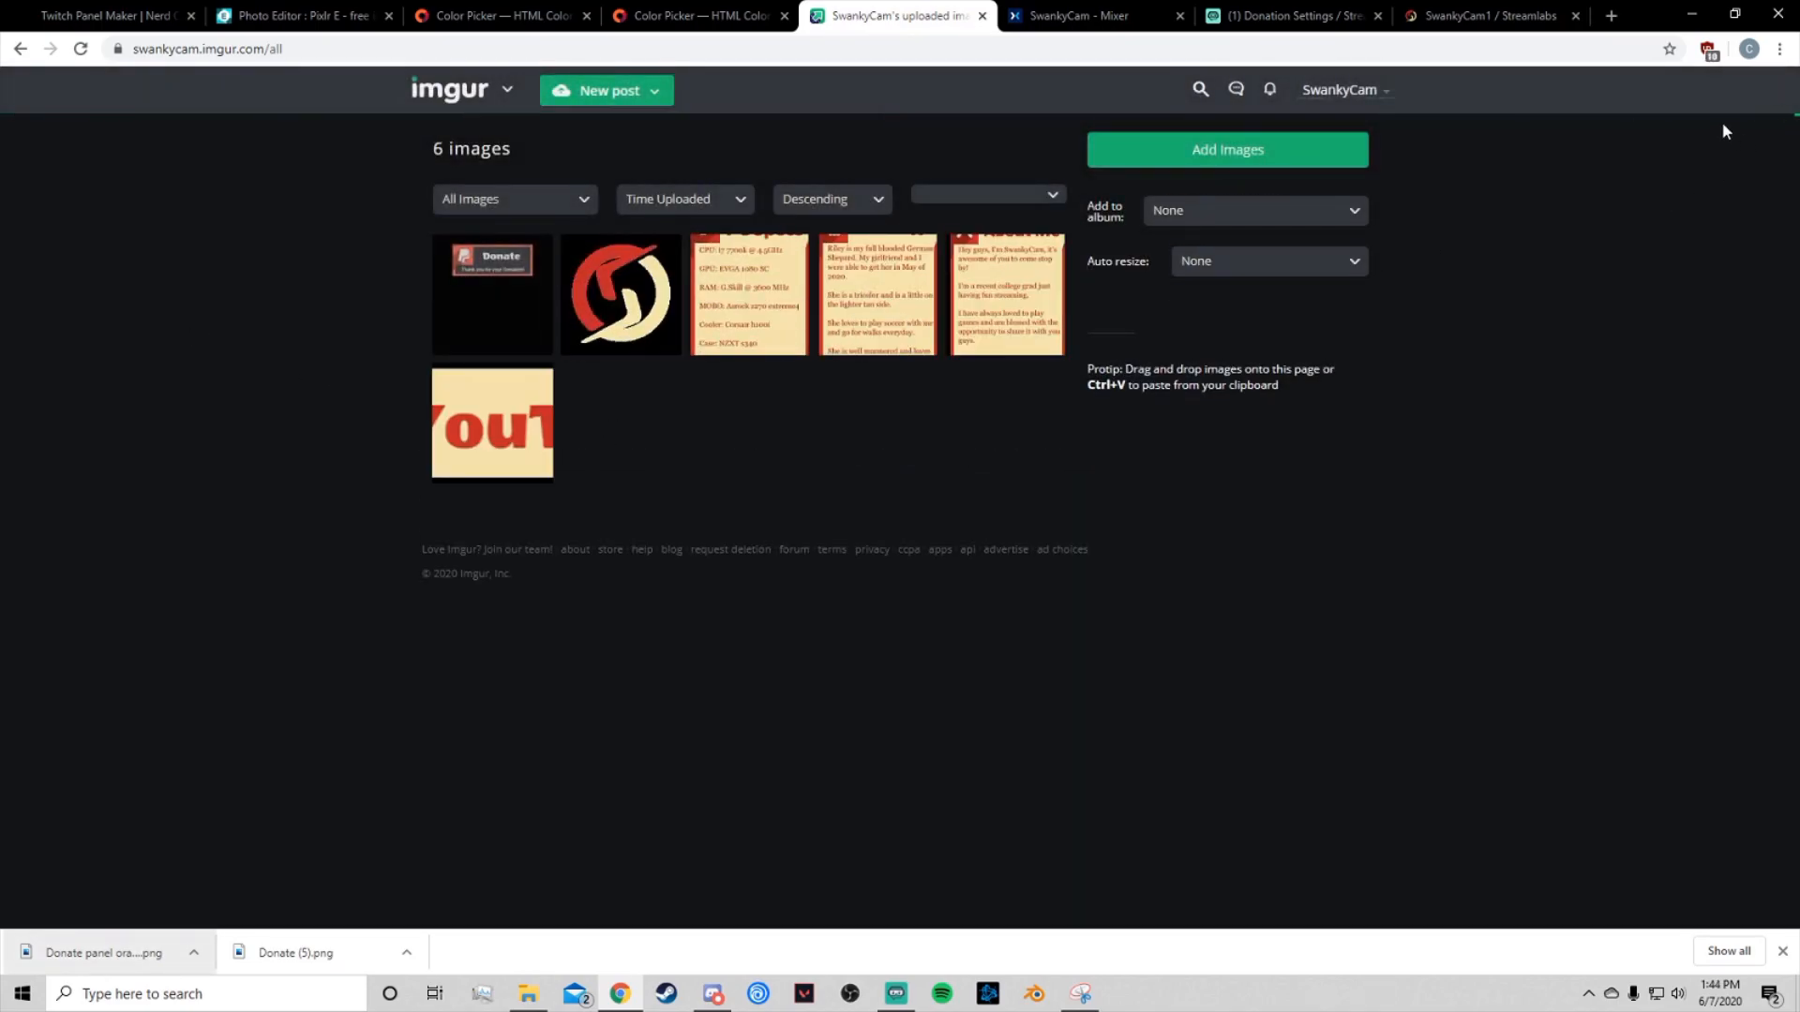
Step: Open the uploaded panel in Imgur's image editor, crop it to the panel at about 337 x 134, and save
left_click(506, 274)
left_click(478, 391)
left_click(478, 392)
left_click(479, 392)
left_click(478, 392)
left_click(478, 392)
left_click(998, 392)
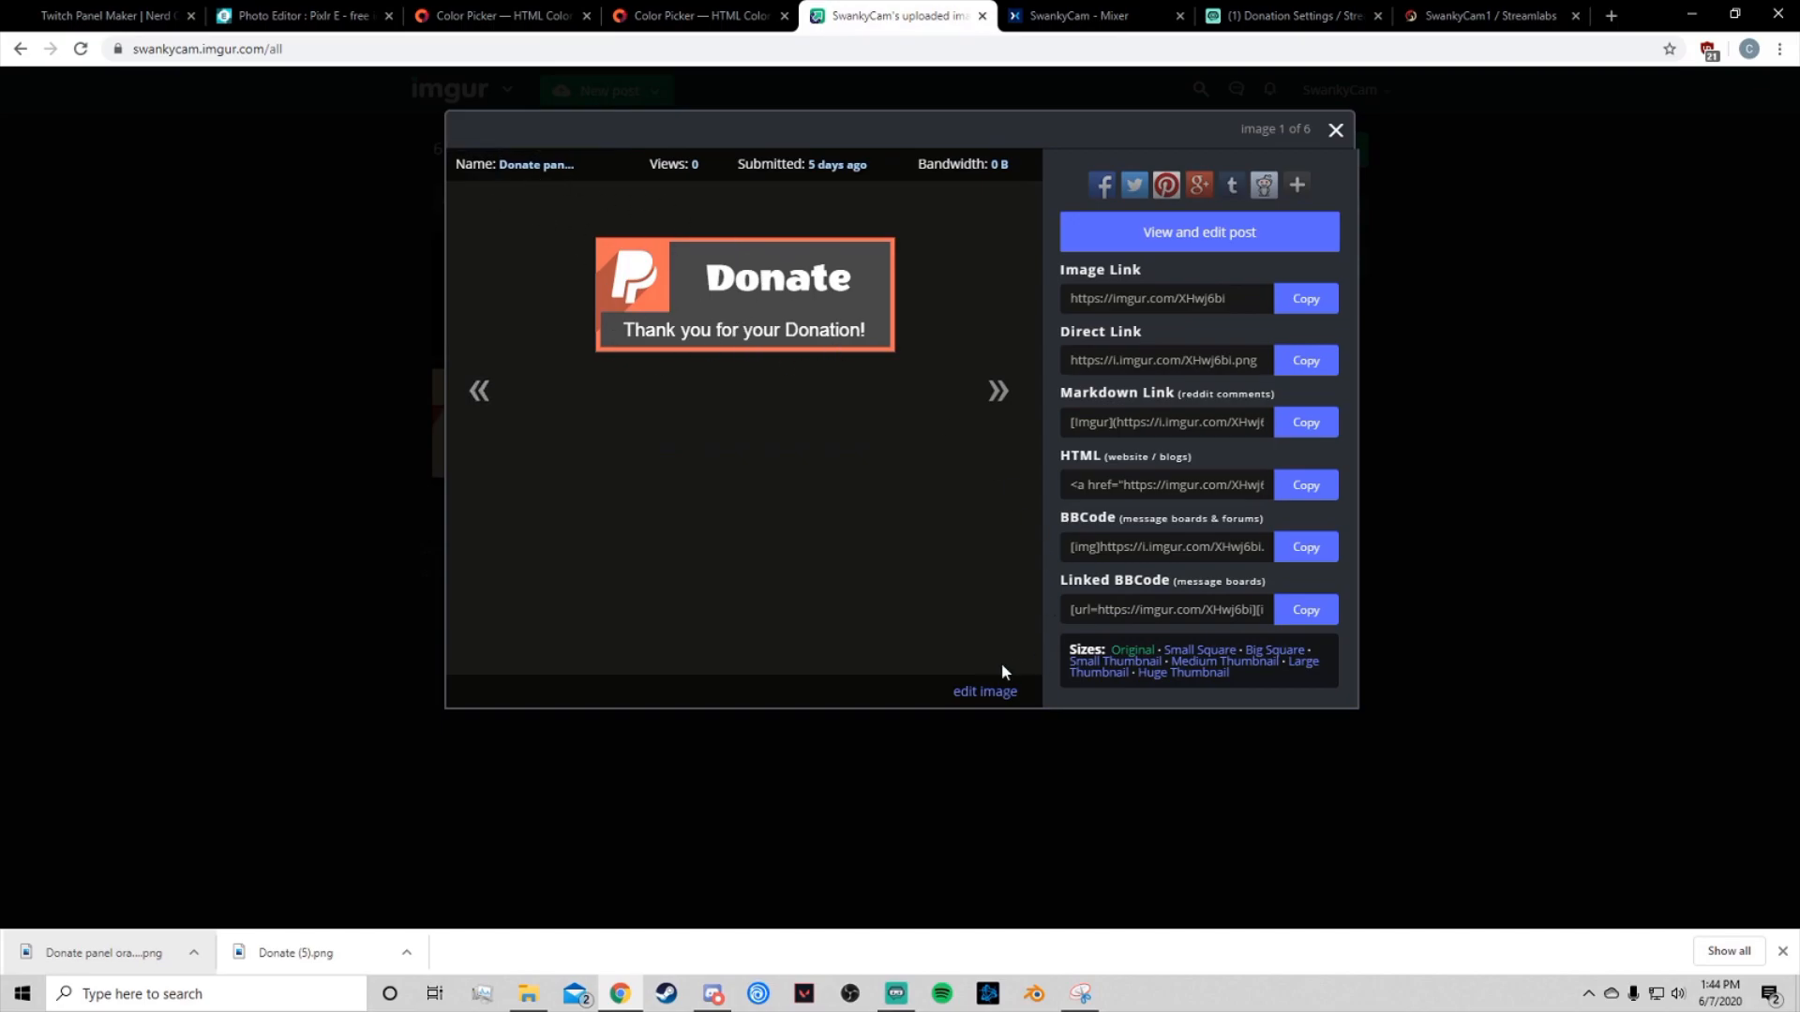
left_click(999, 699)
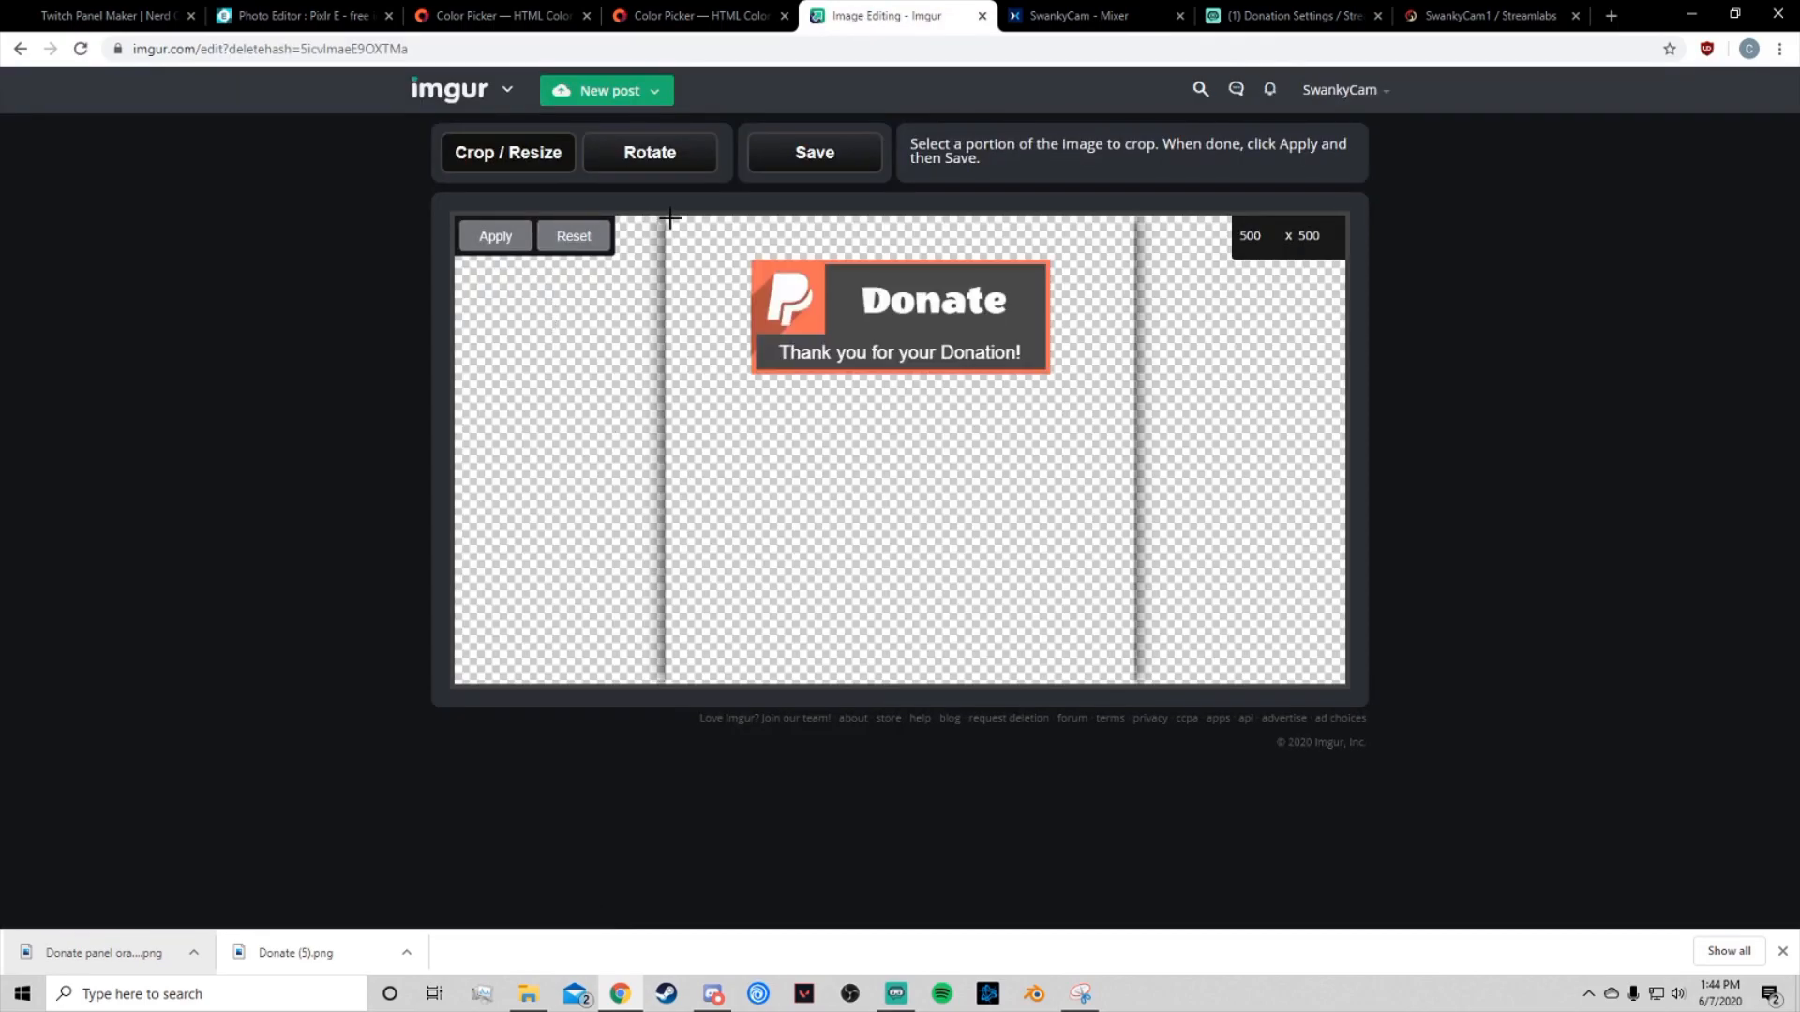
left_click_drag(743, 255, 1058, 381)
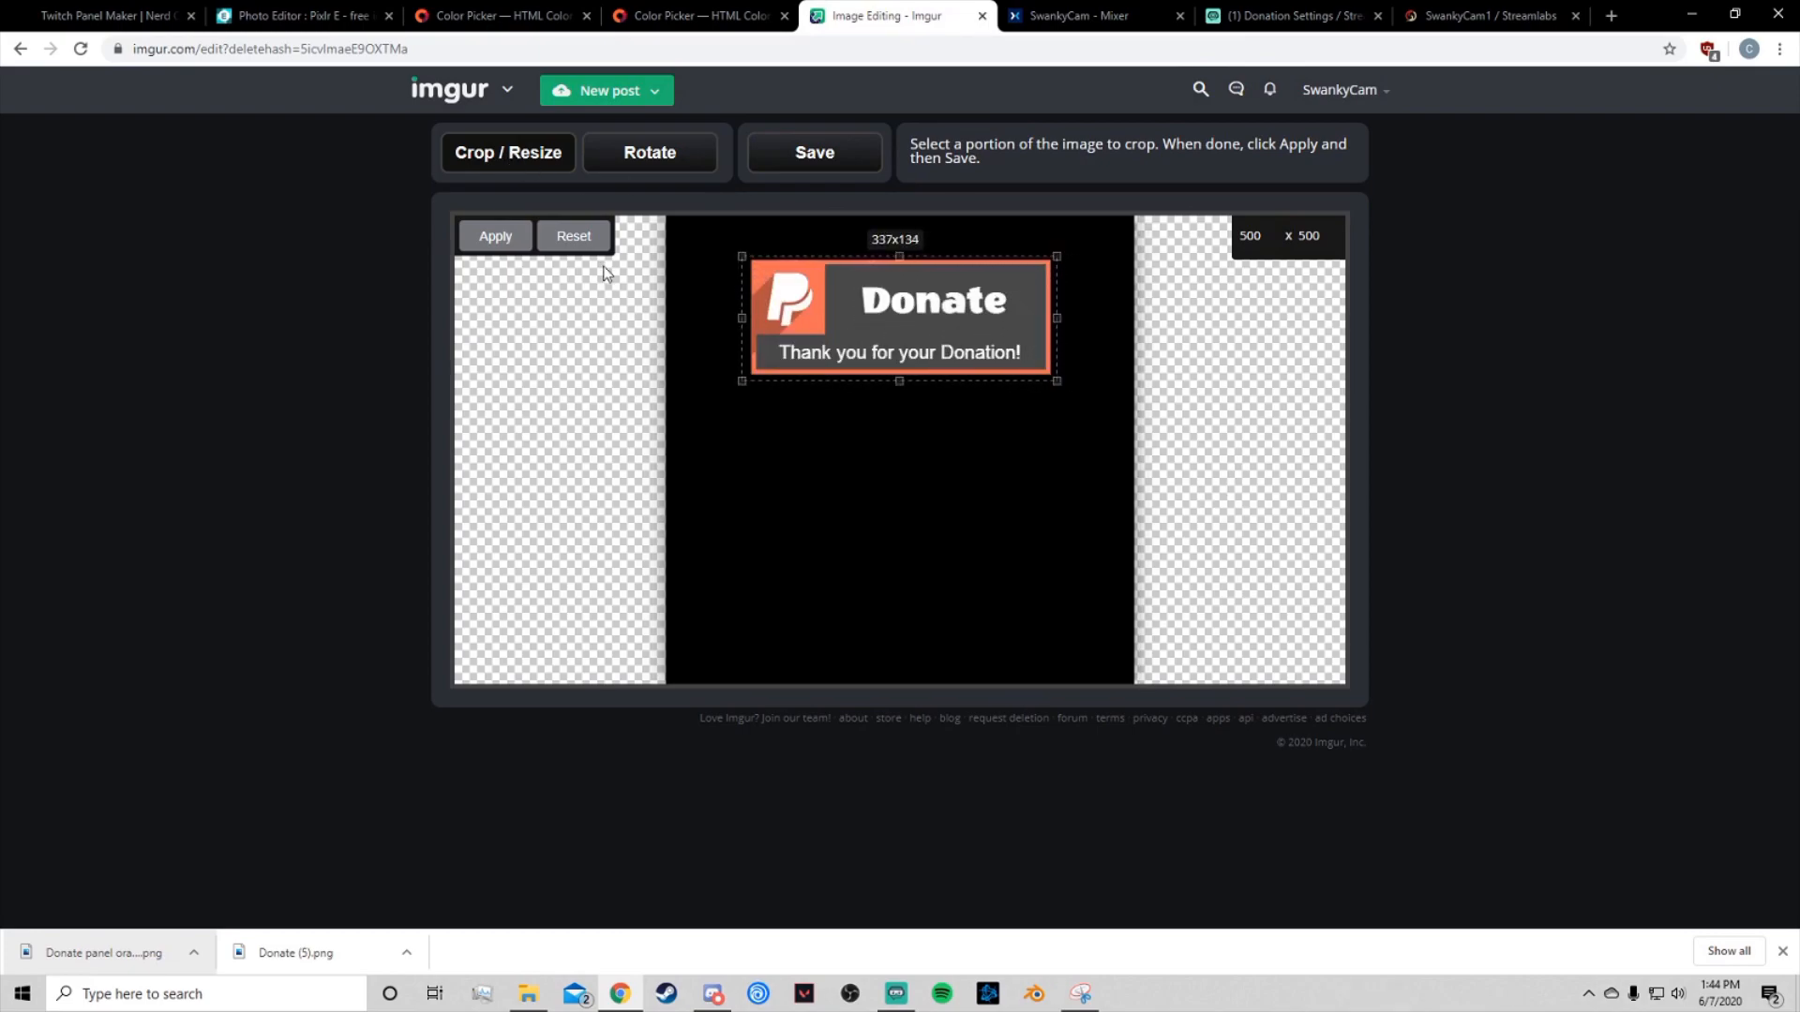
left_click(497, 238)
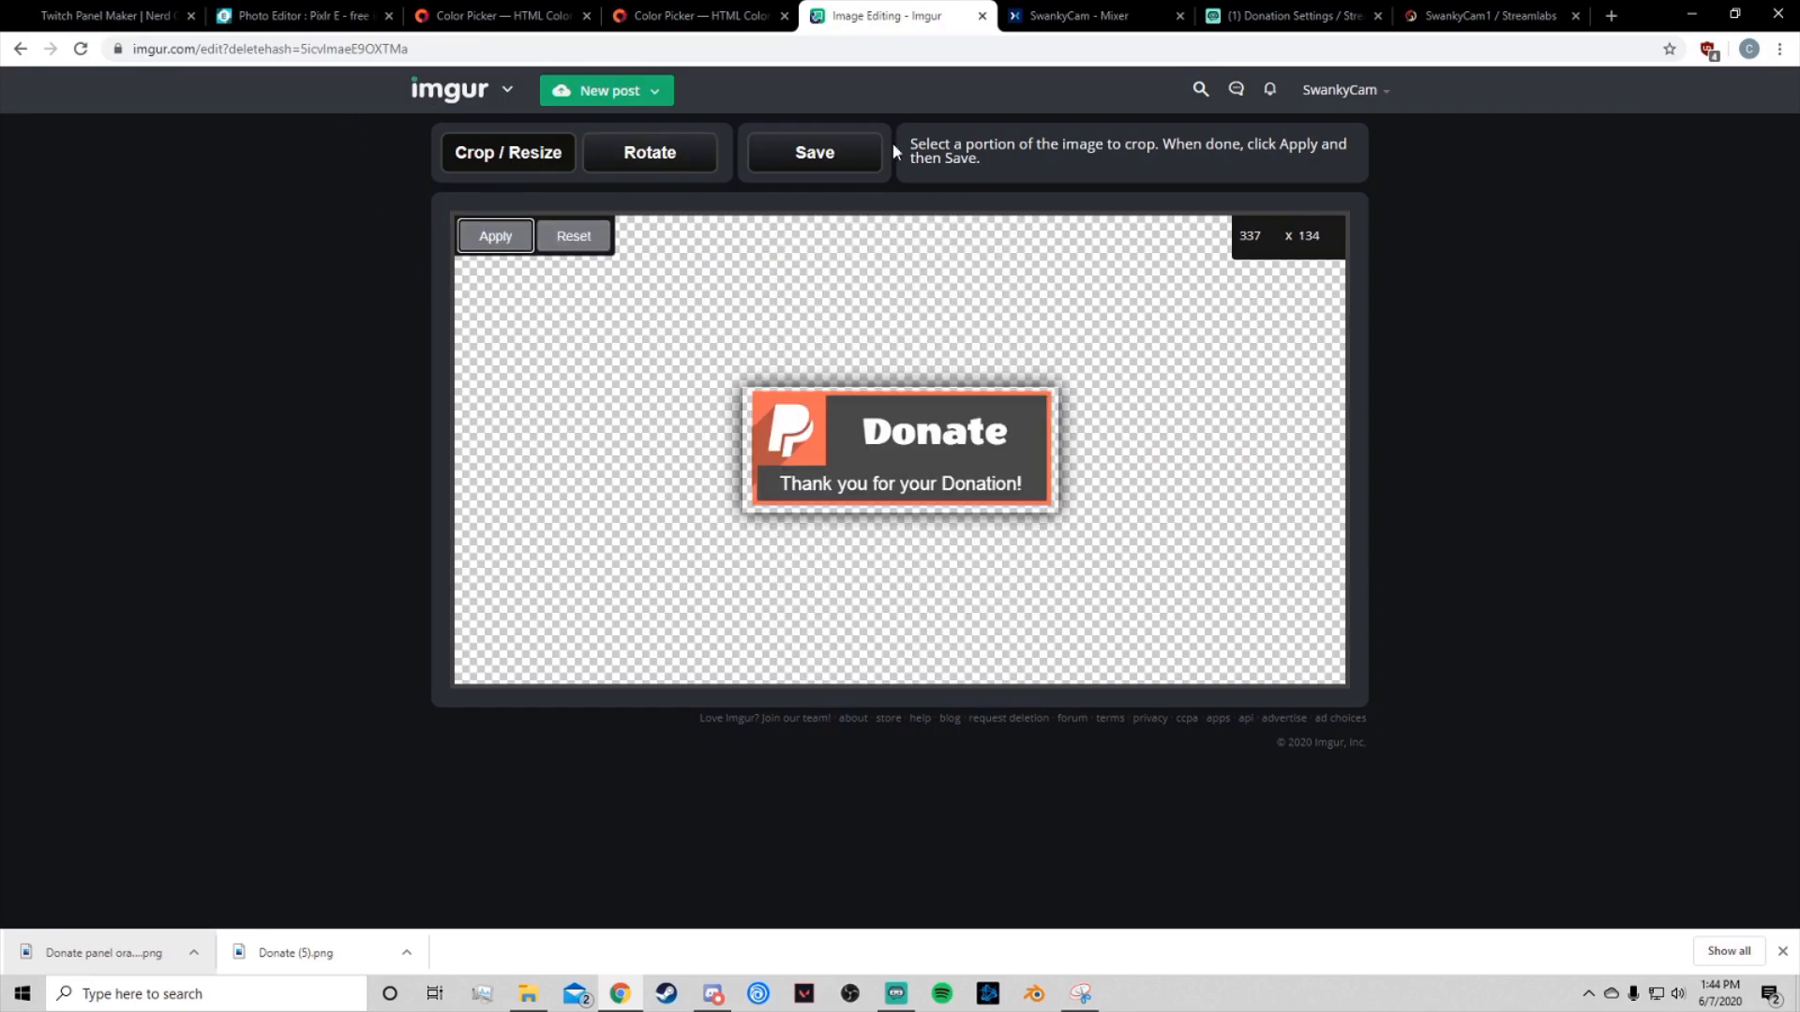
left_click(837, 148)
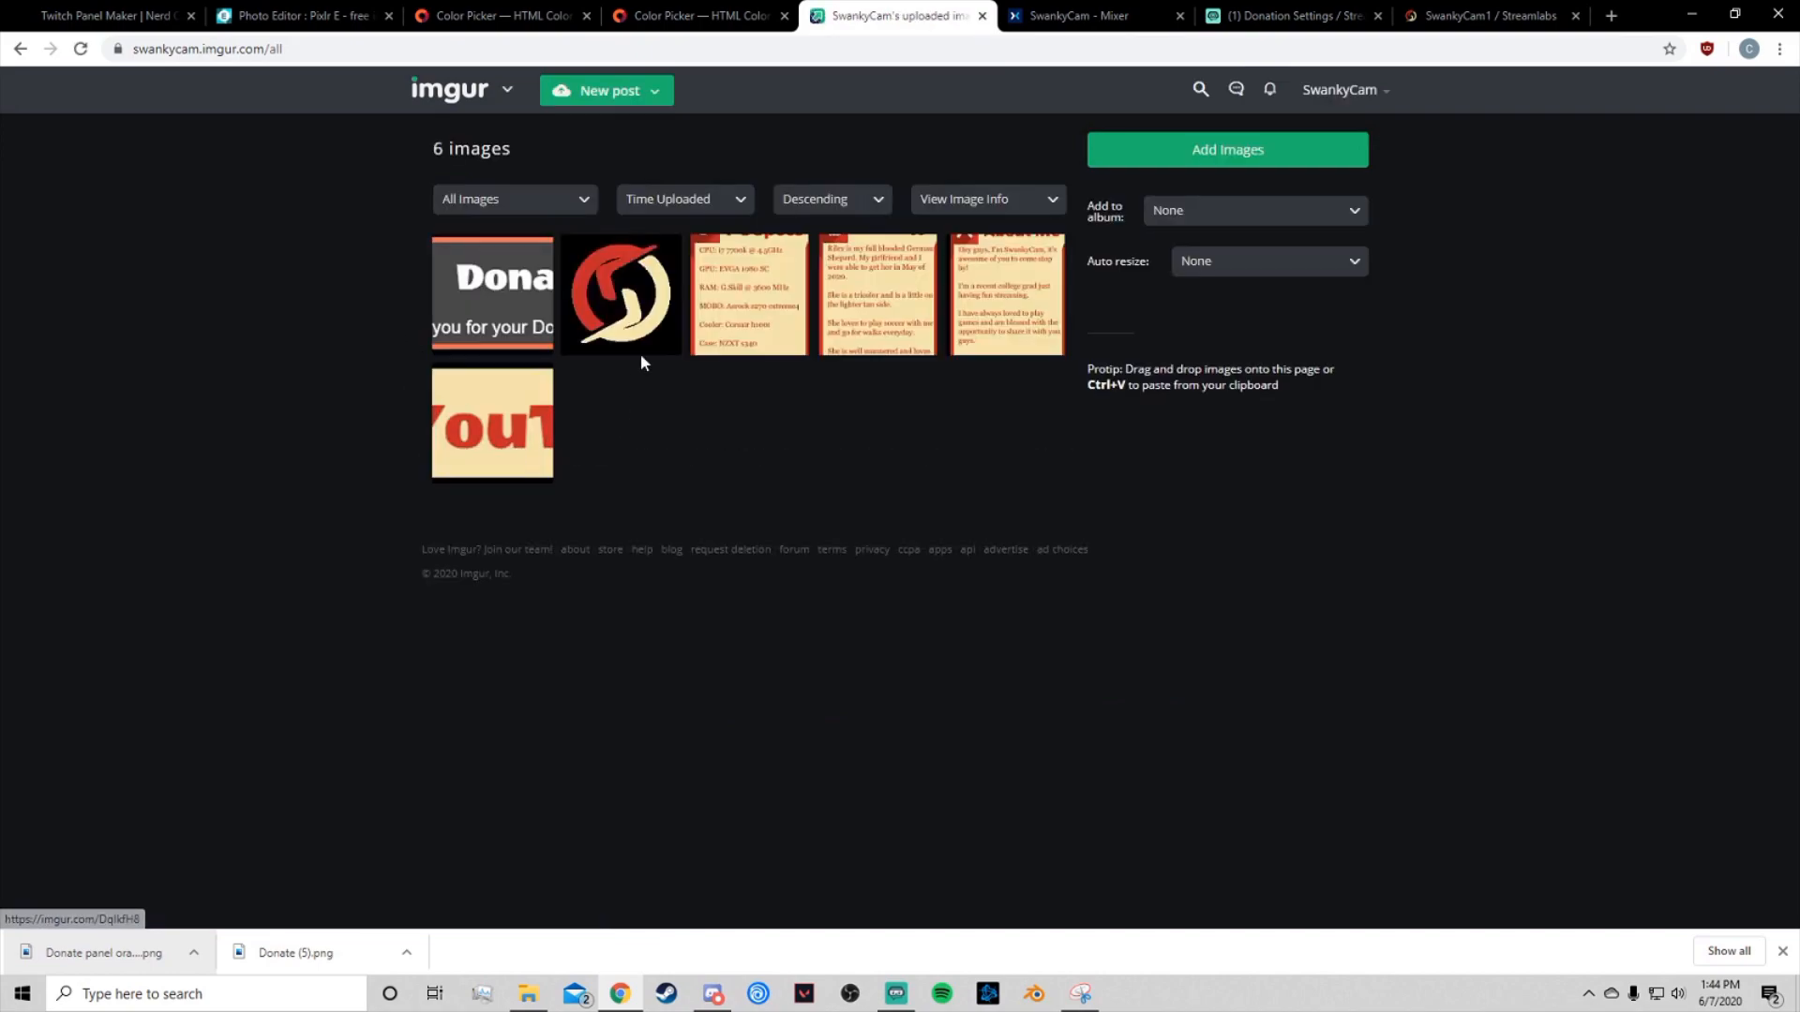
Step: Open the cropped panel and copy its direct image link
mouse_move(514, 298)
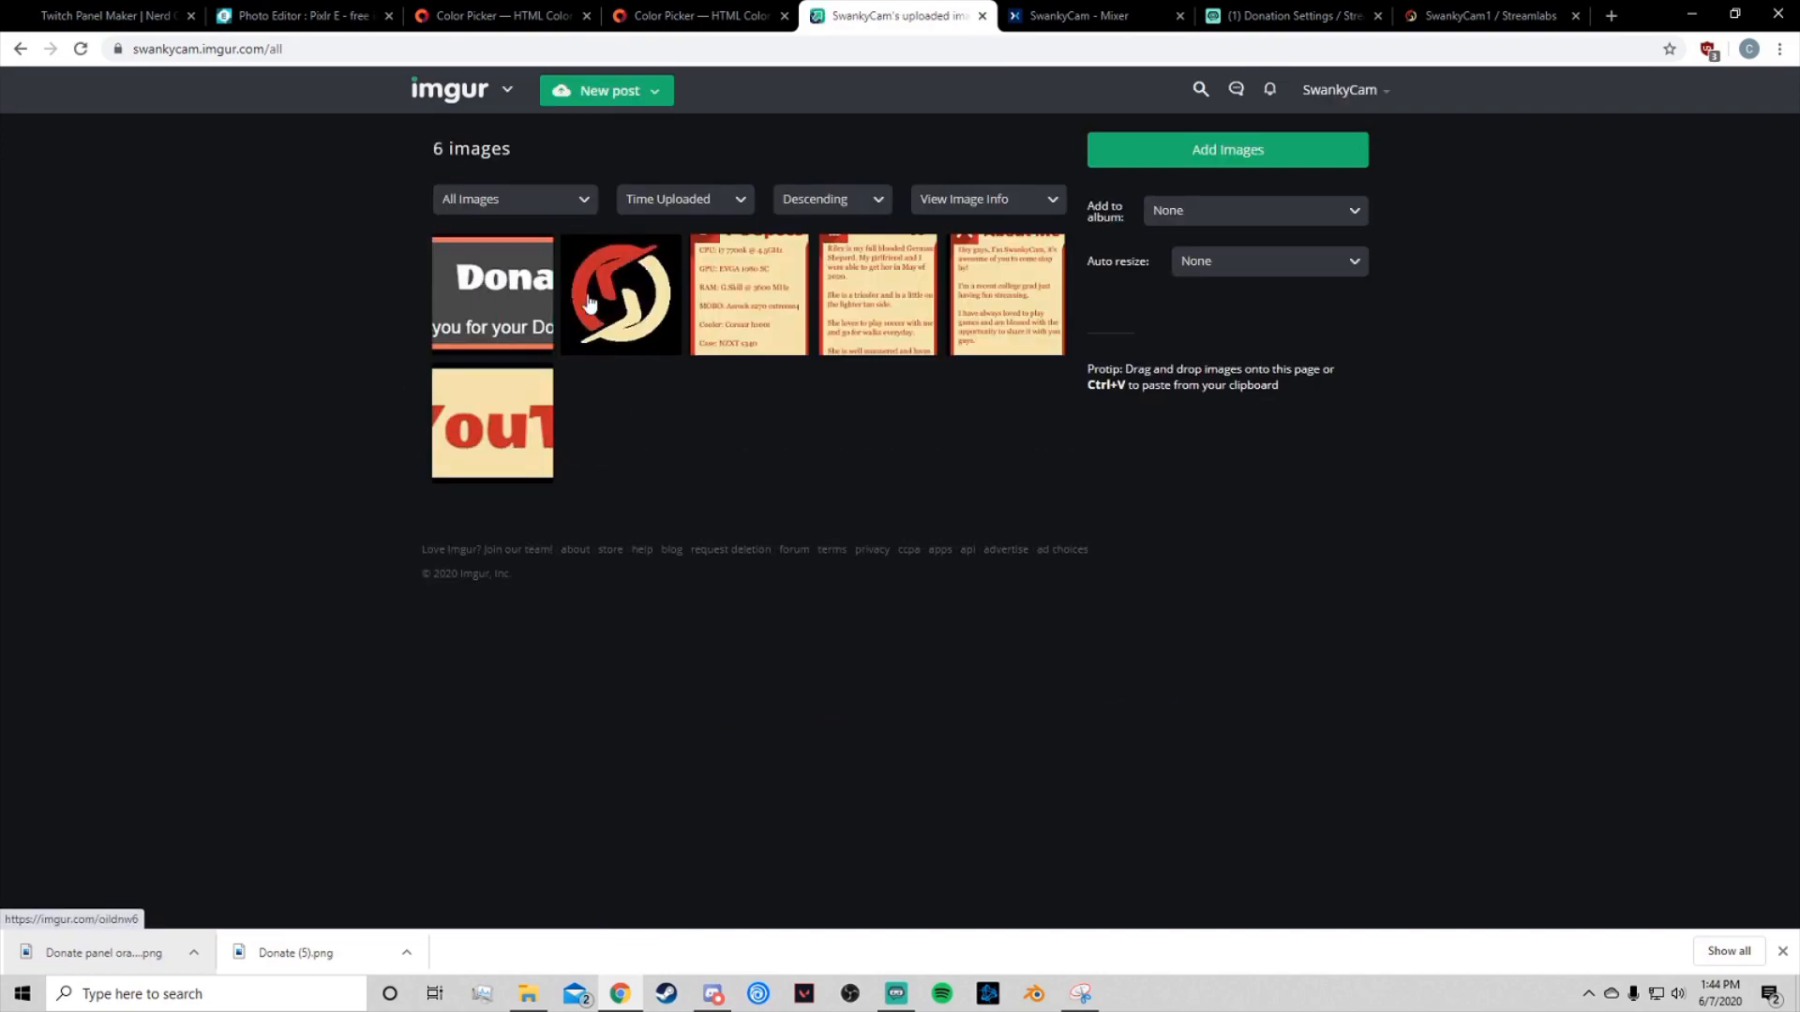
left_click(491, 286)
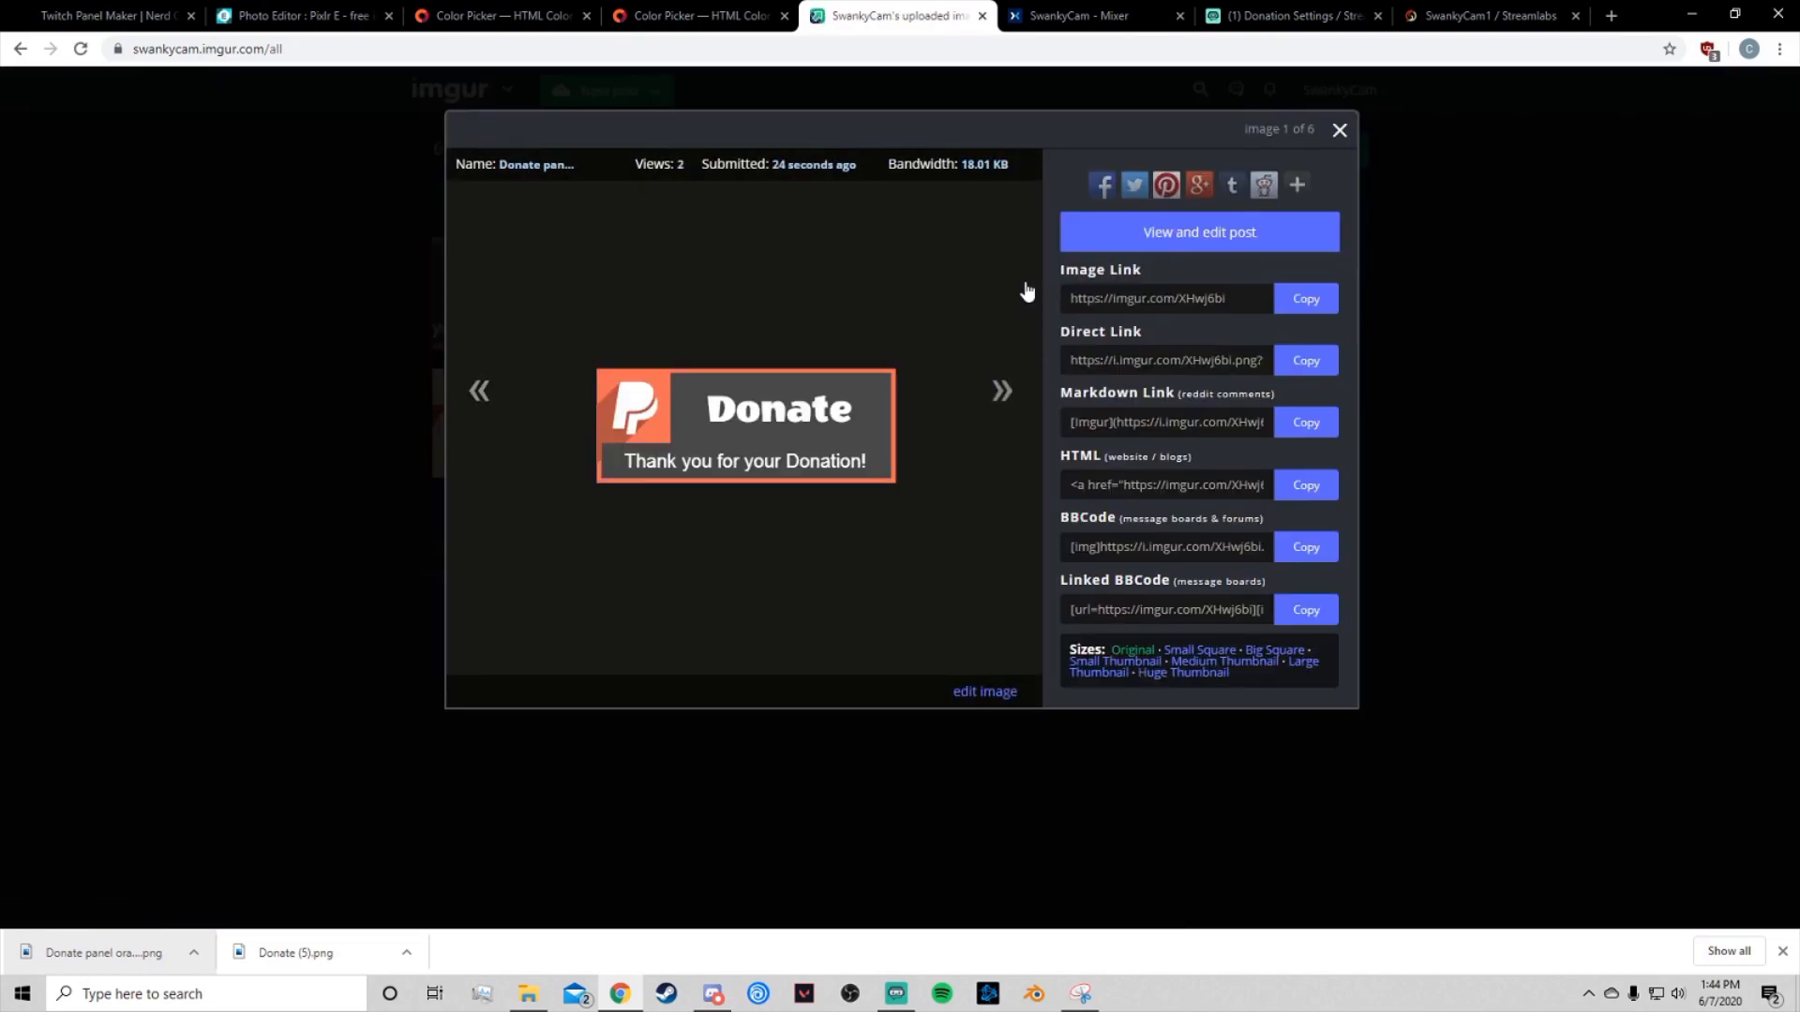
left_click(1226, 349)
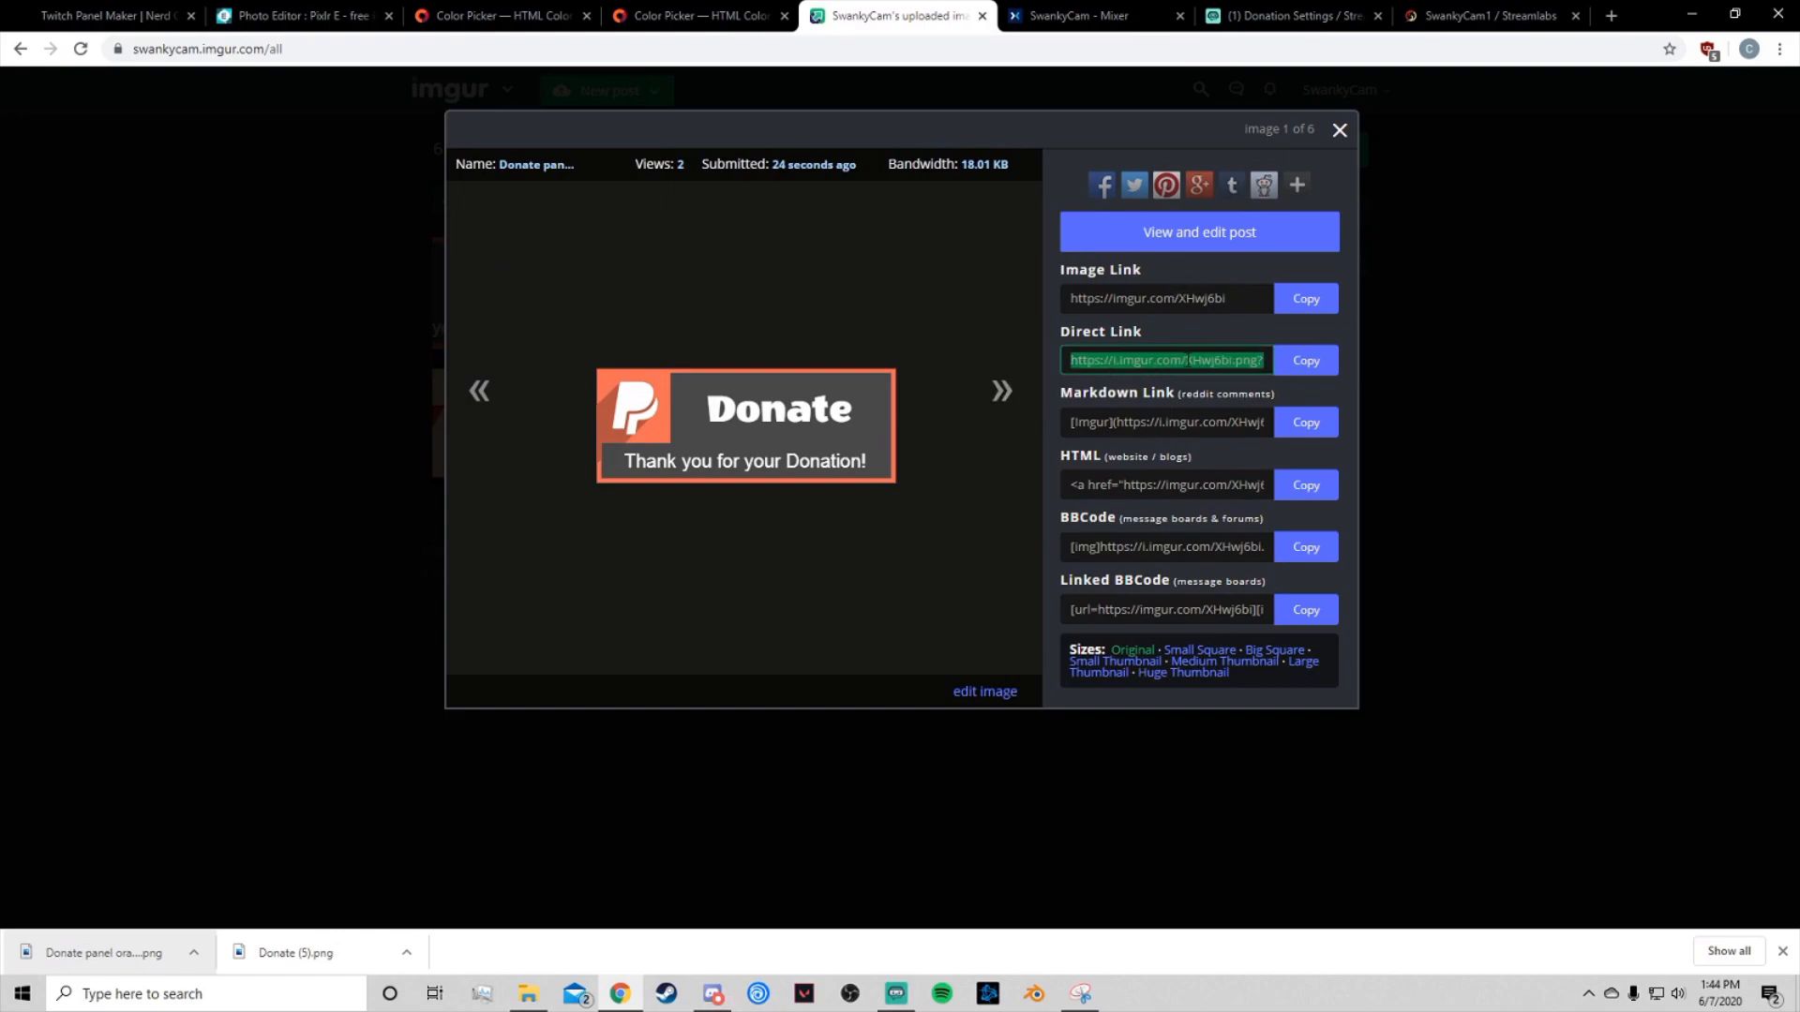
left_click(1312, 372)
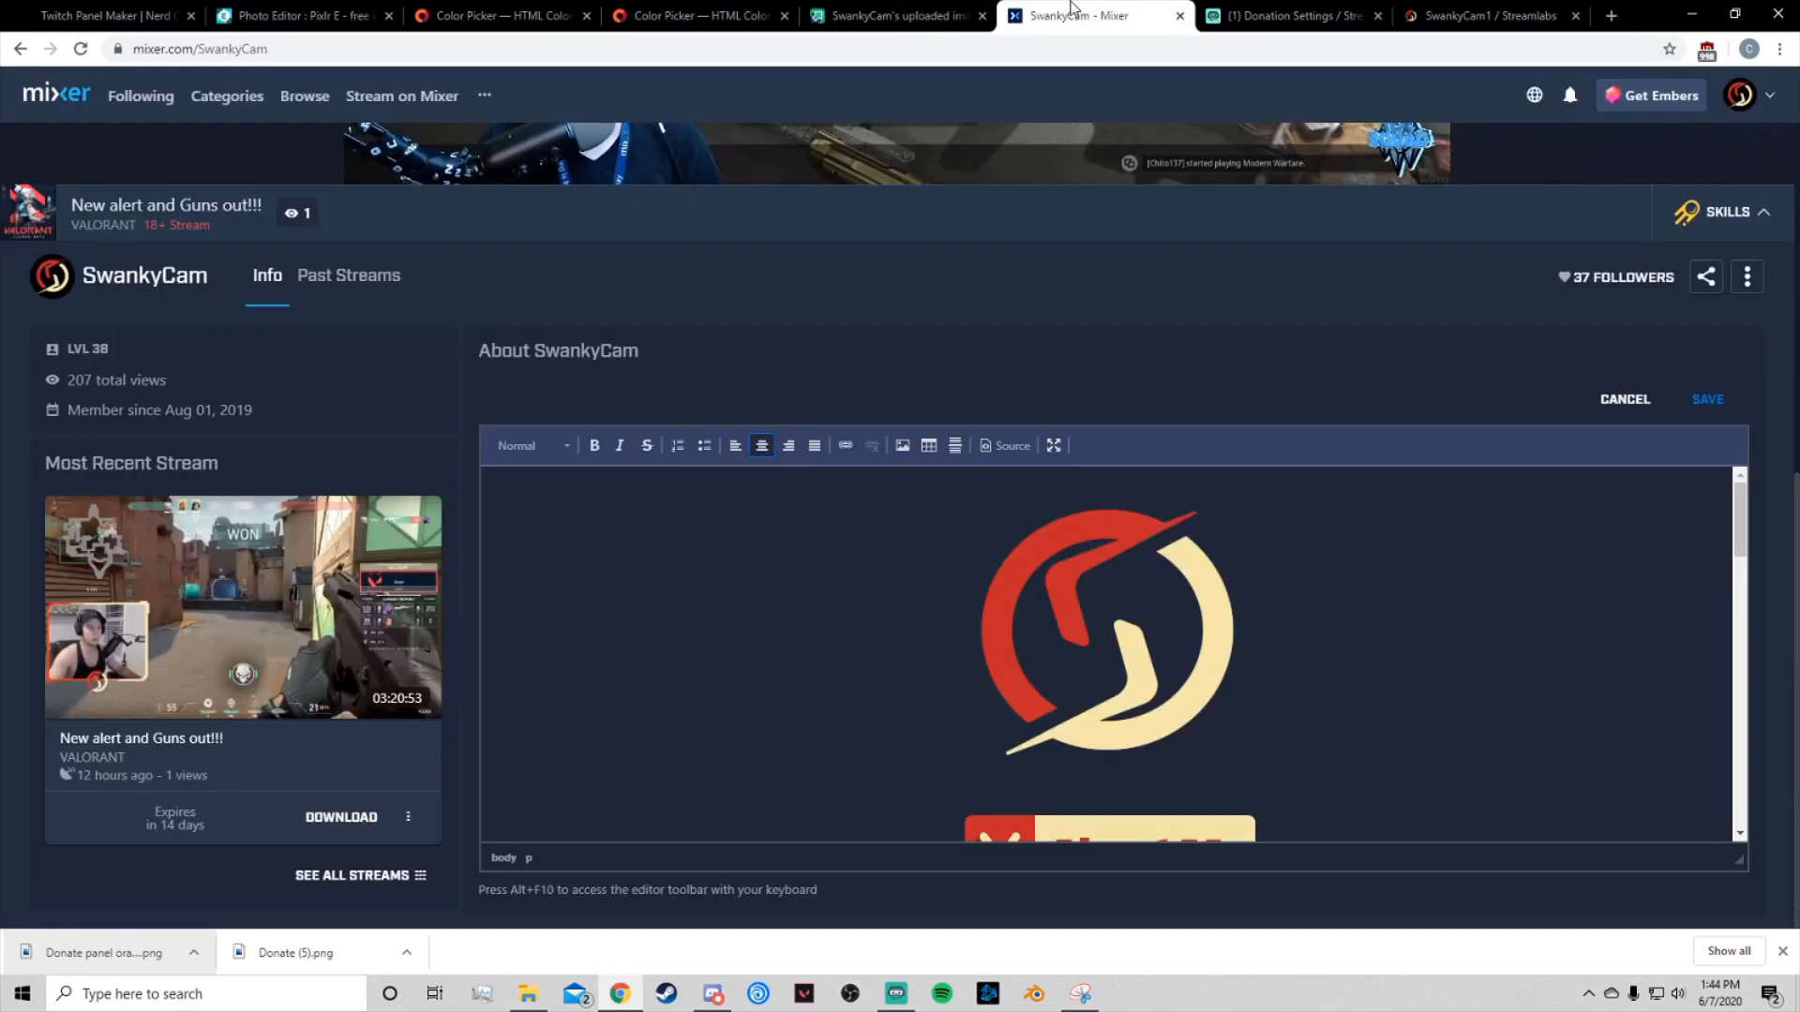
Step: Insert the copied Imgur direct link as an image in the Mixer About section editor
left_click(1078, 15)
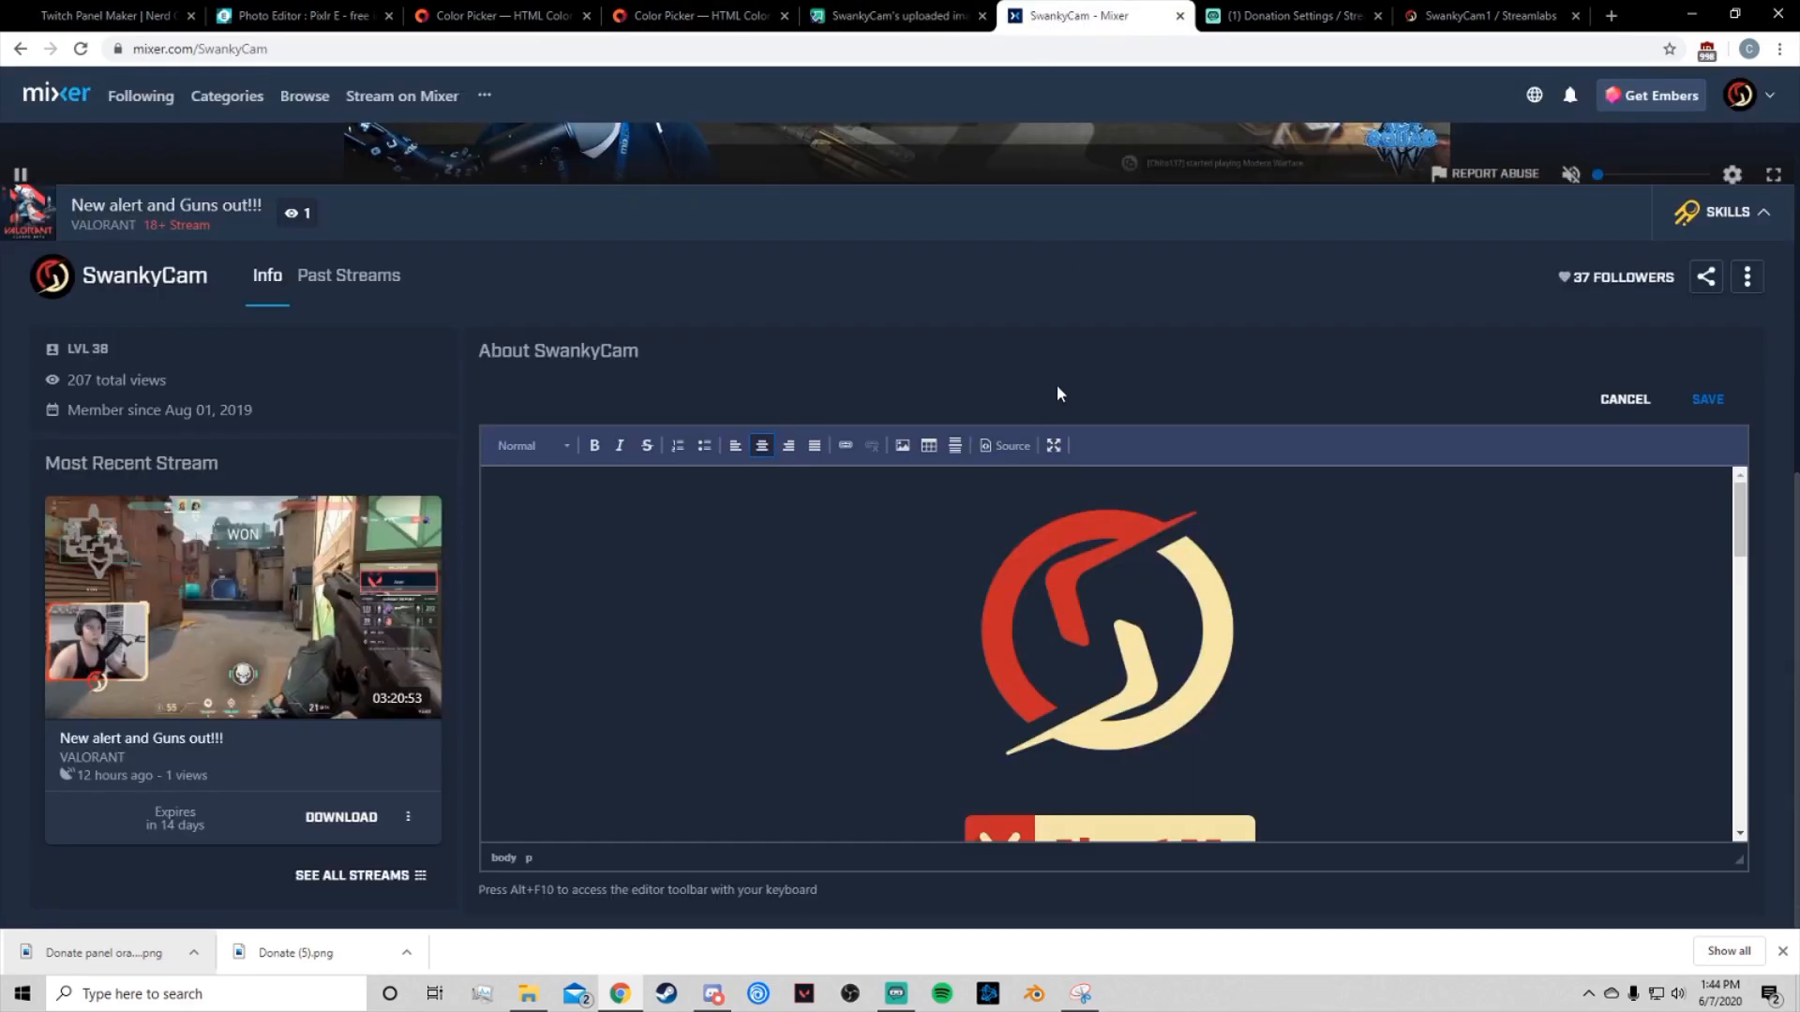
left_click(902, 447)
right_click(778, 393)
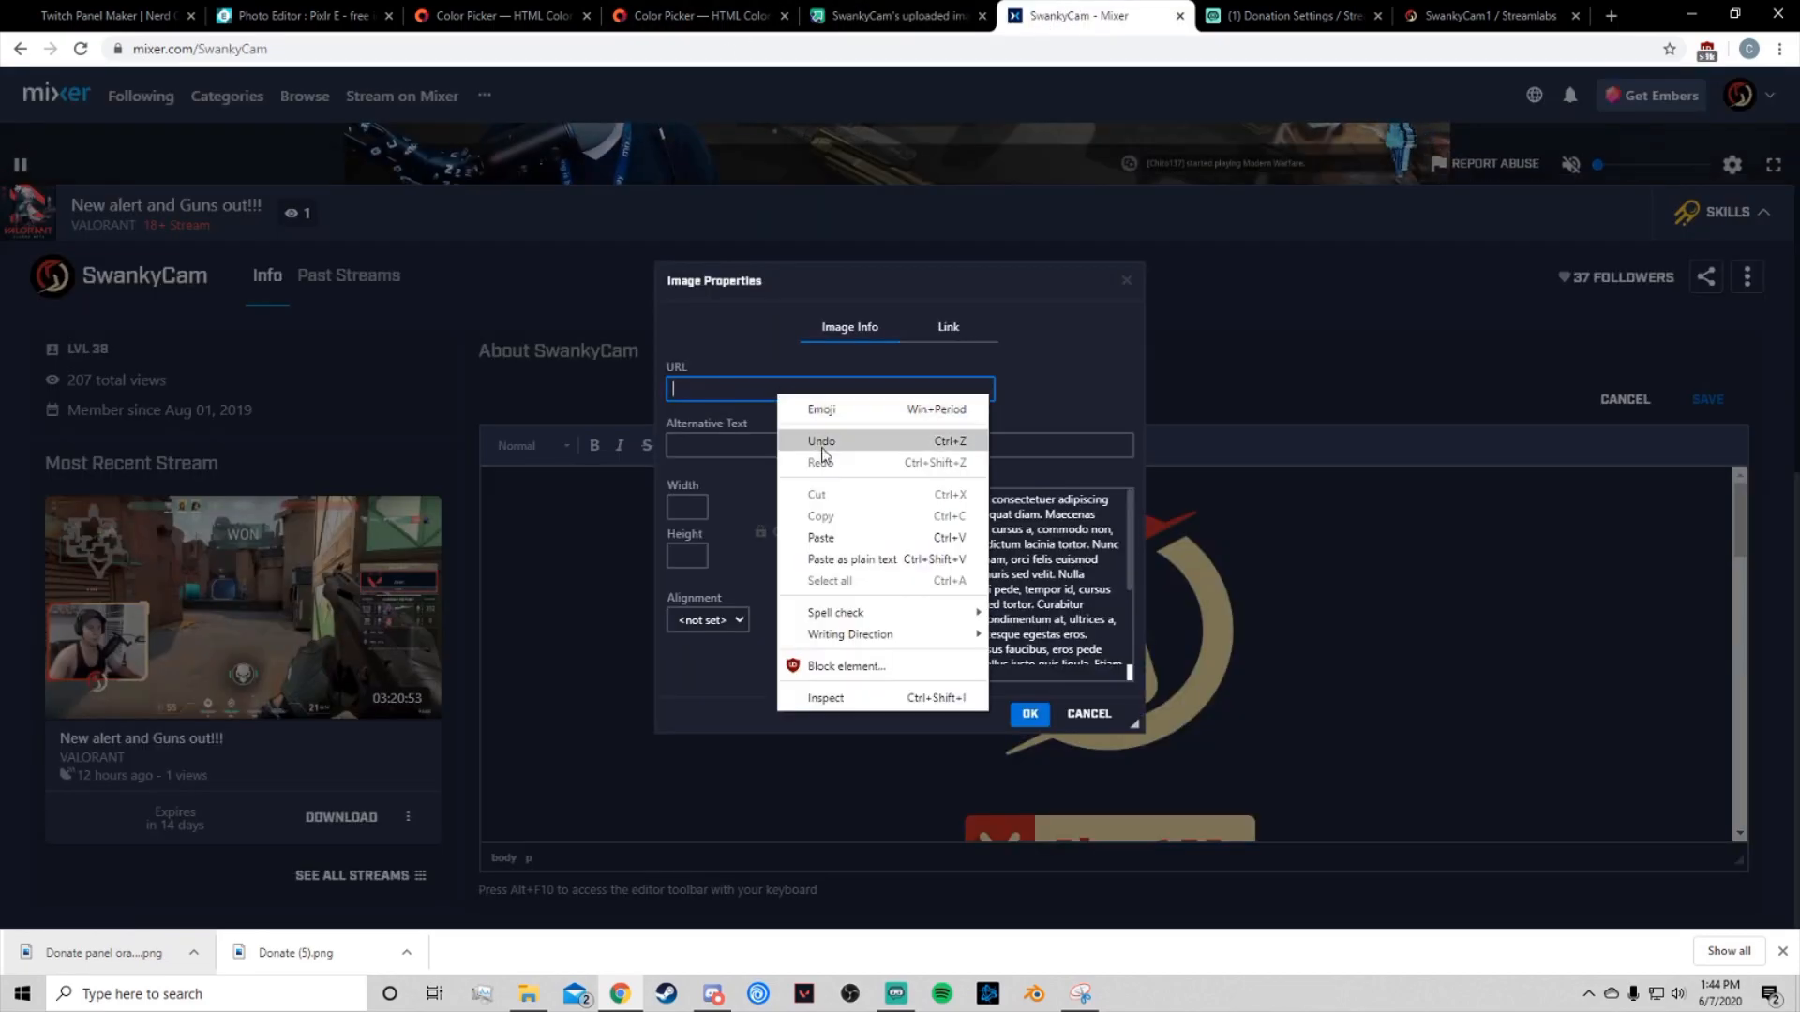
left_click(829, 528)
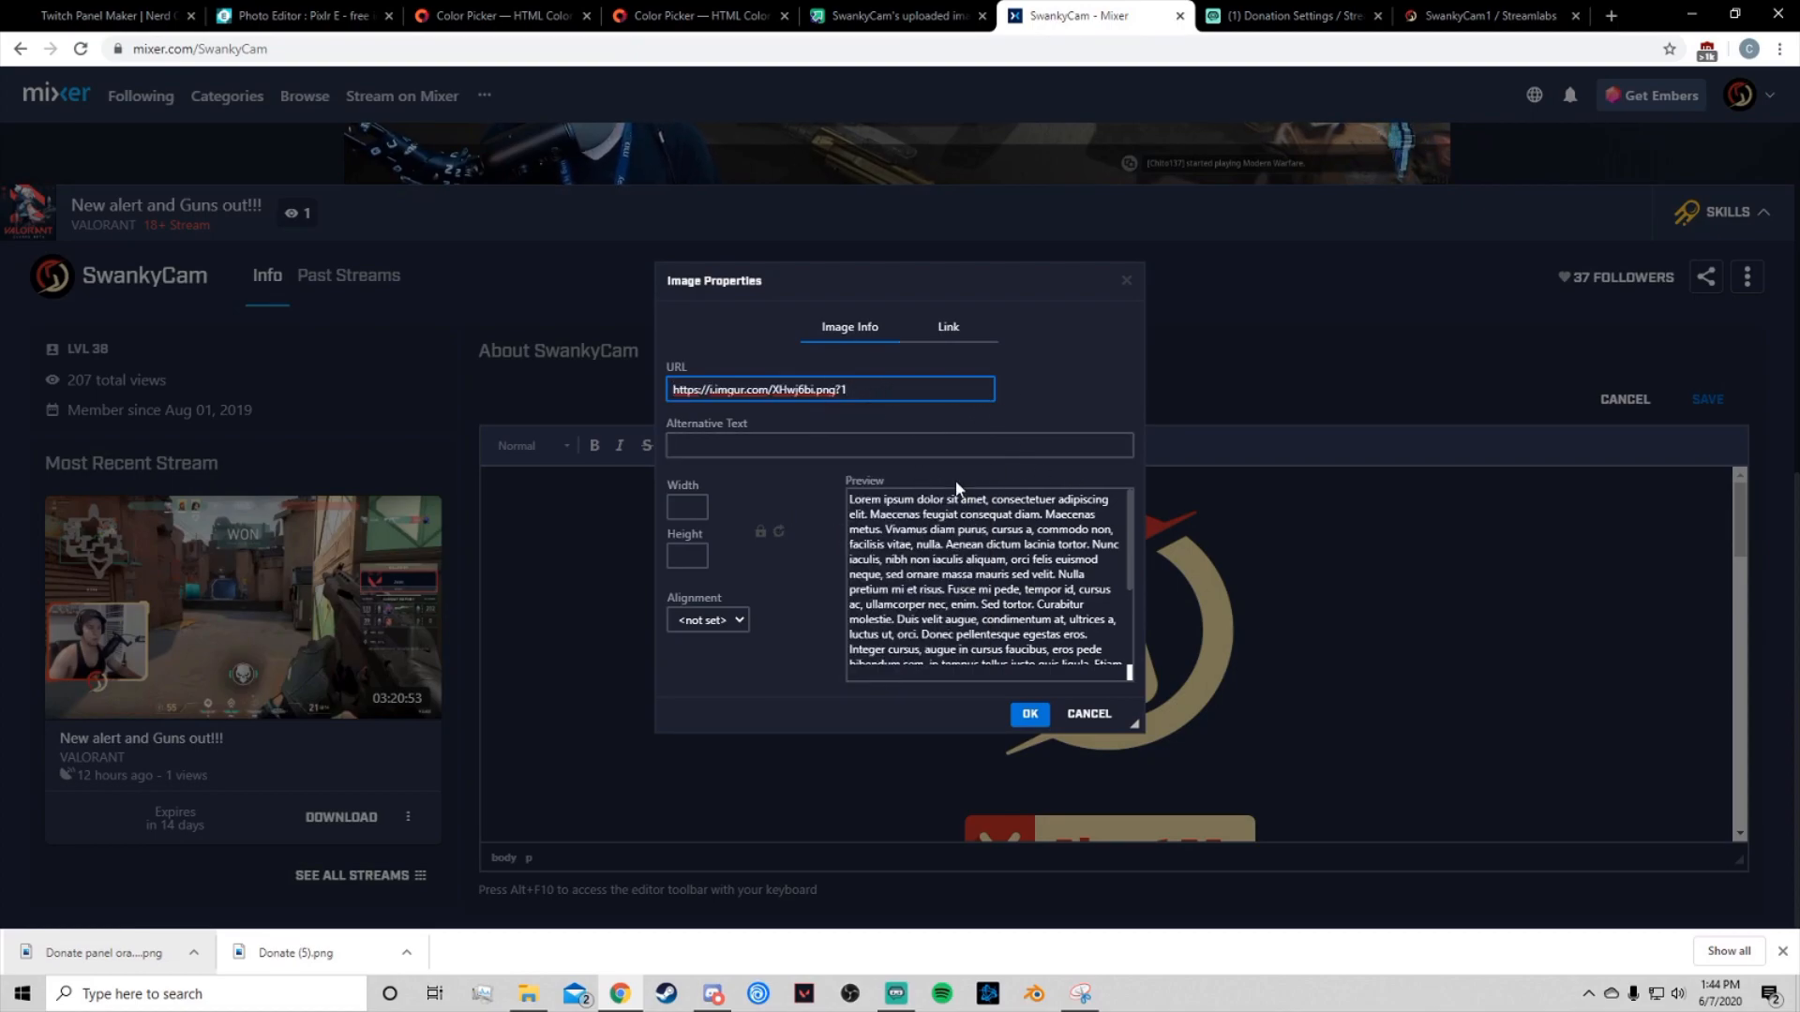
left_click(1061, 395)
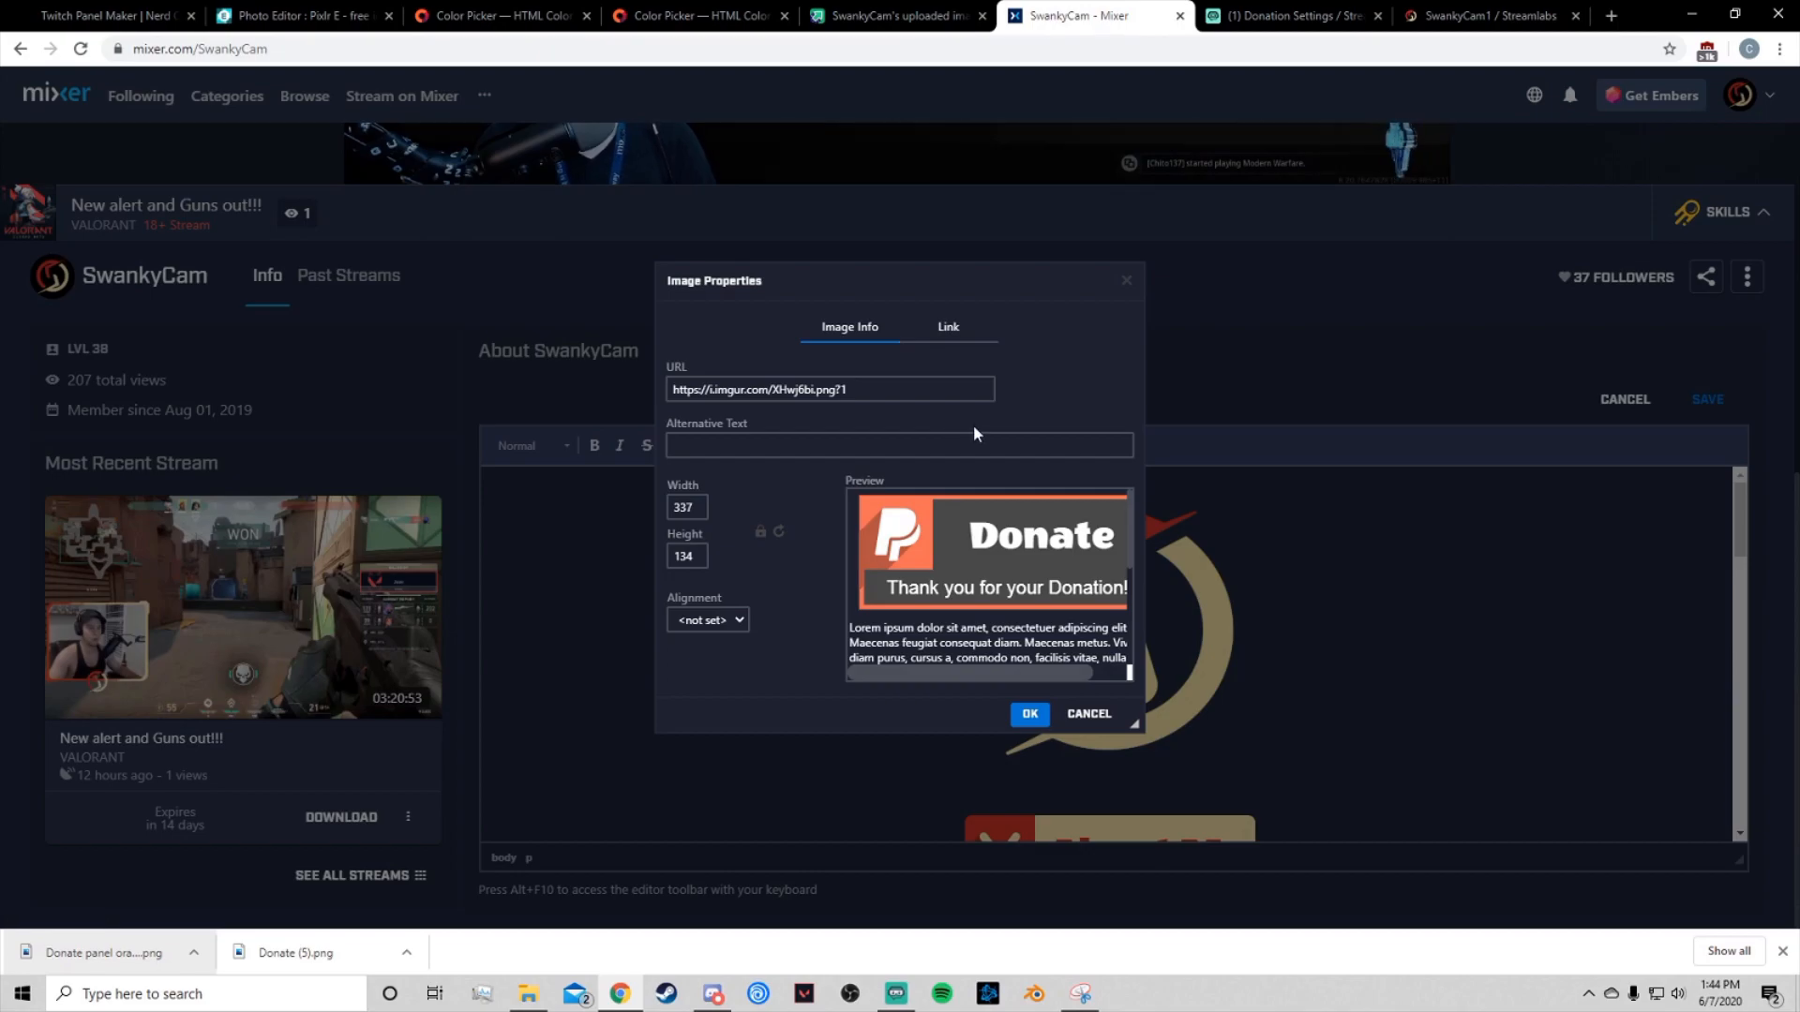
Step: Open the Streamlabs tip page from the donation settings and copy its URL
left_click(1331, 15)
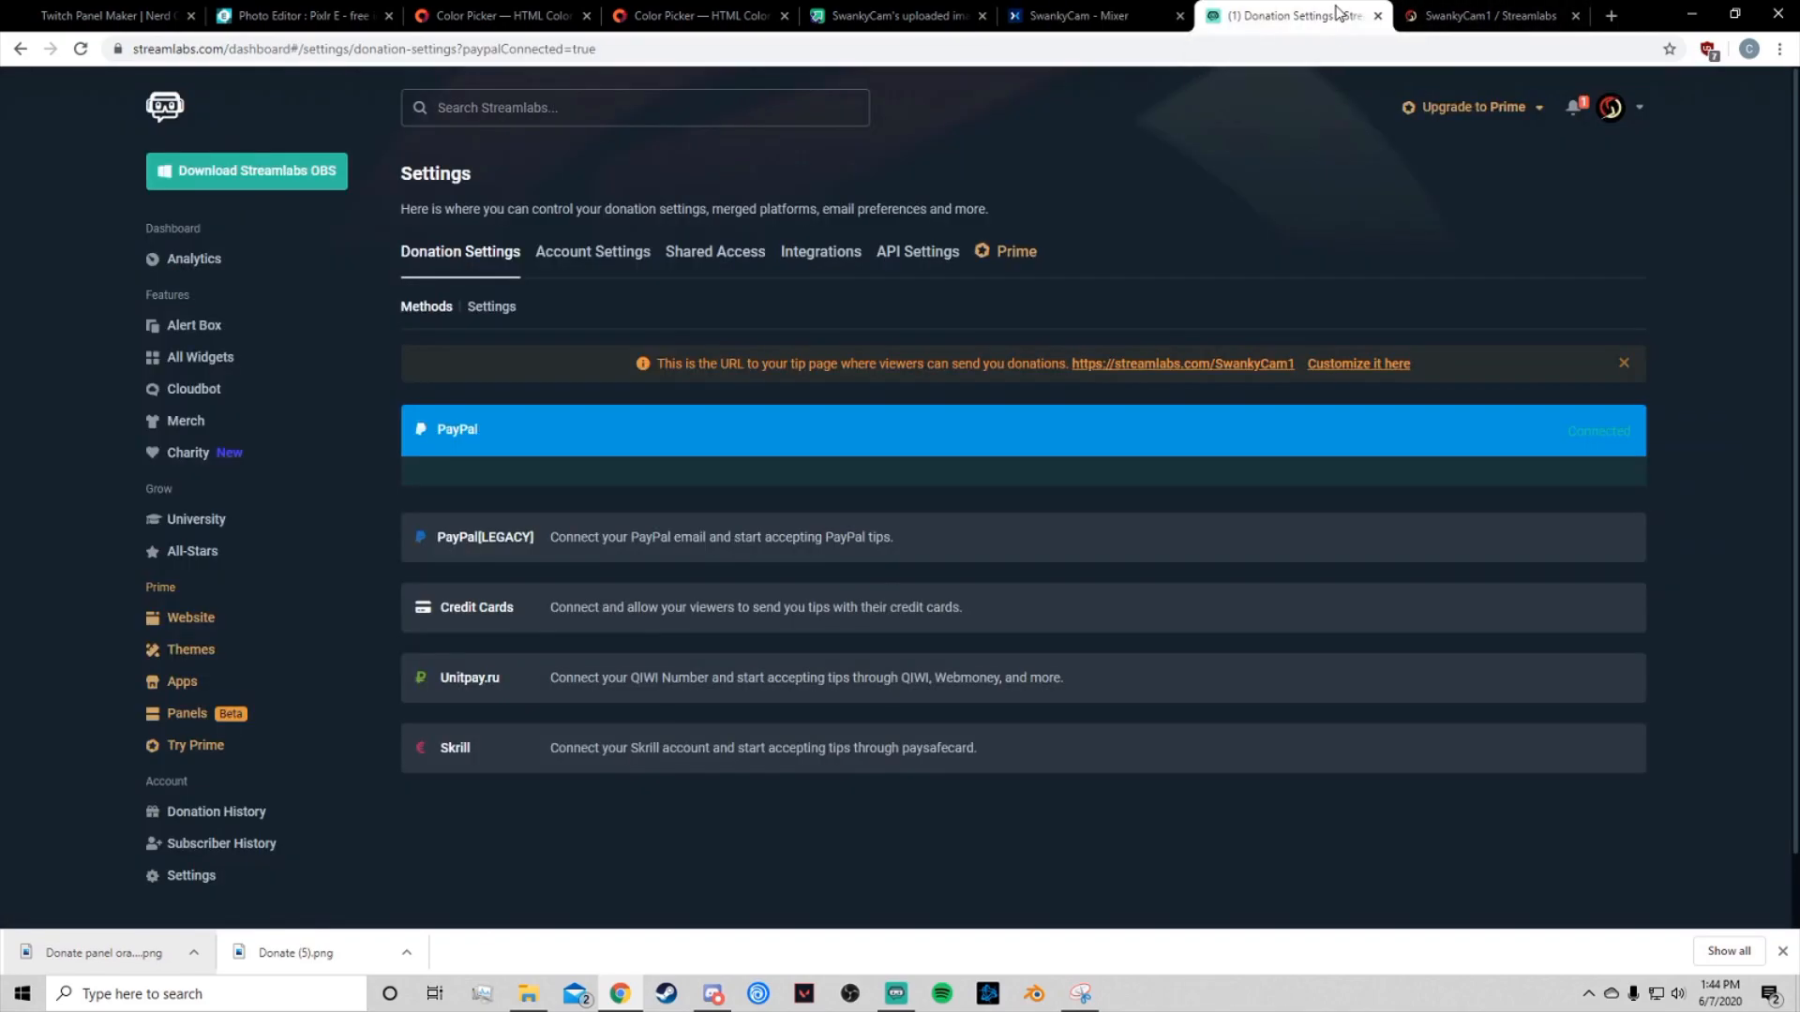
left_click(1138, 368)
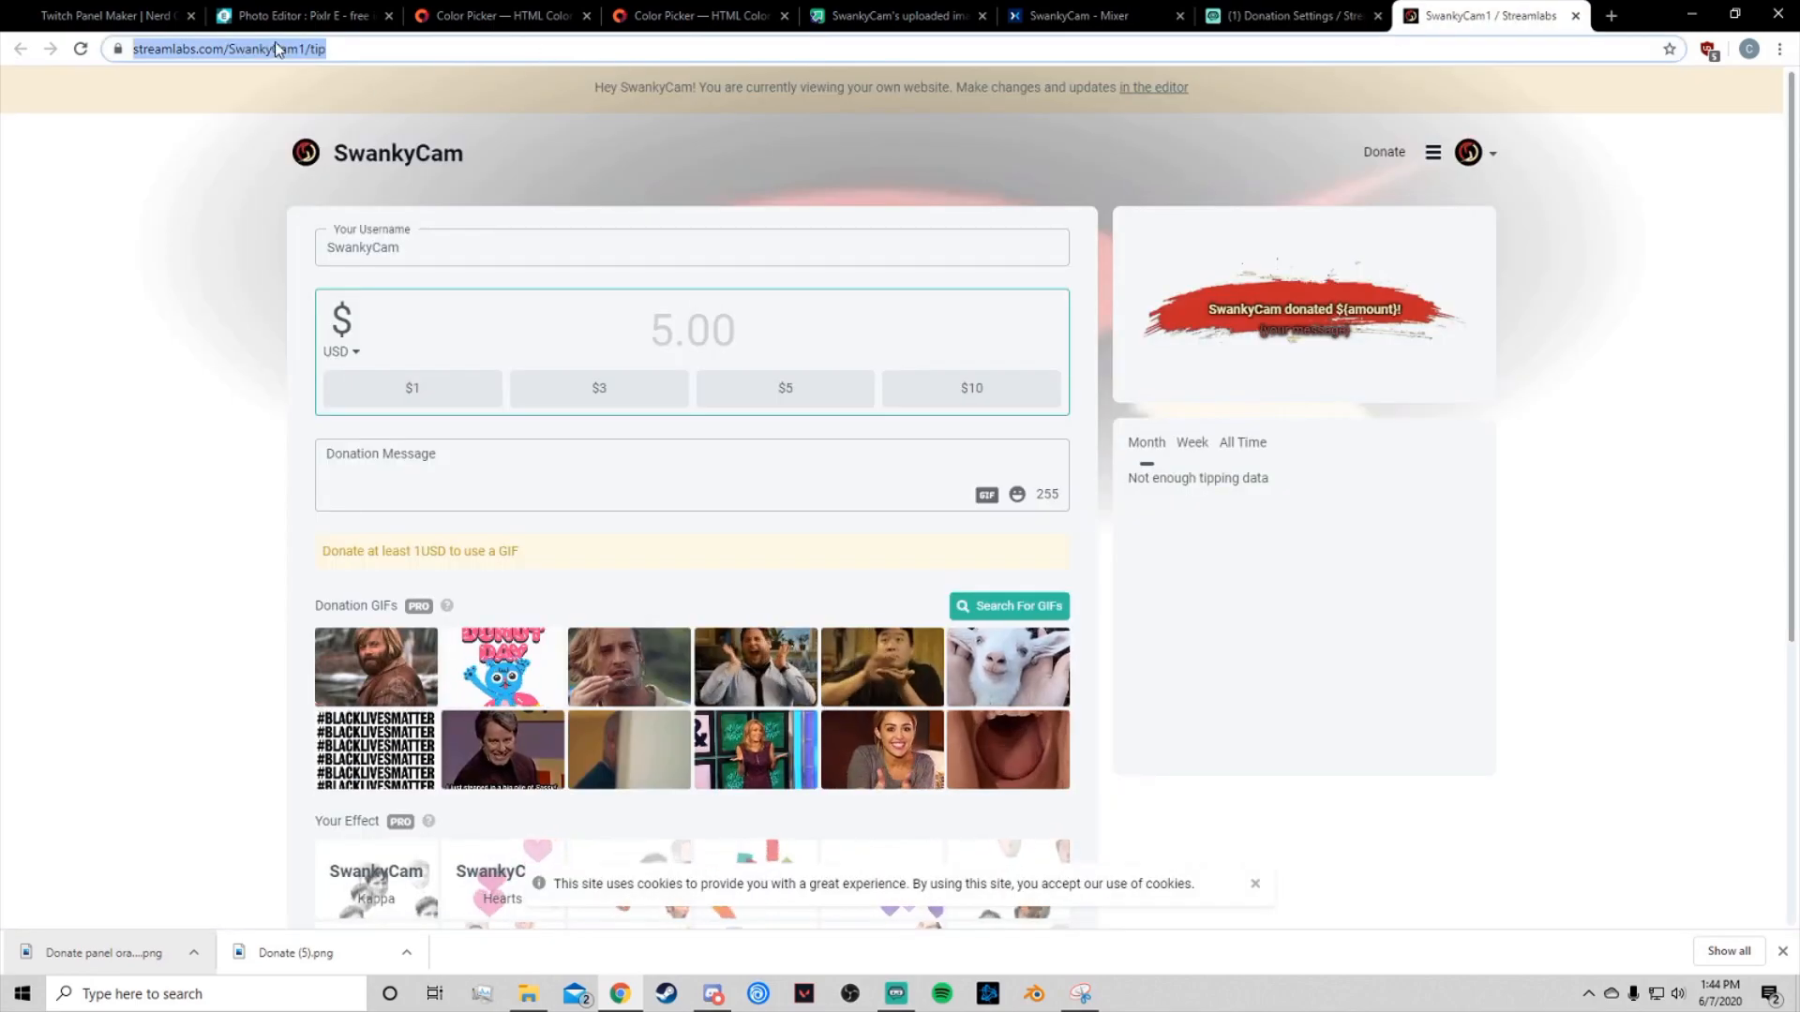
left_click(326, 48)
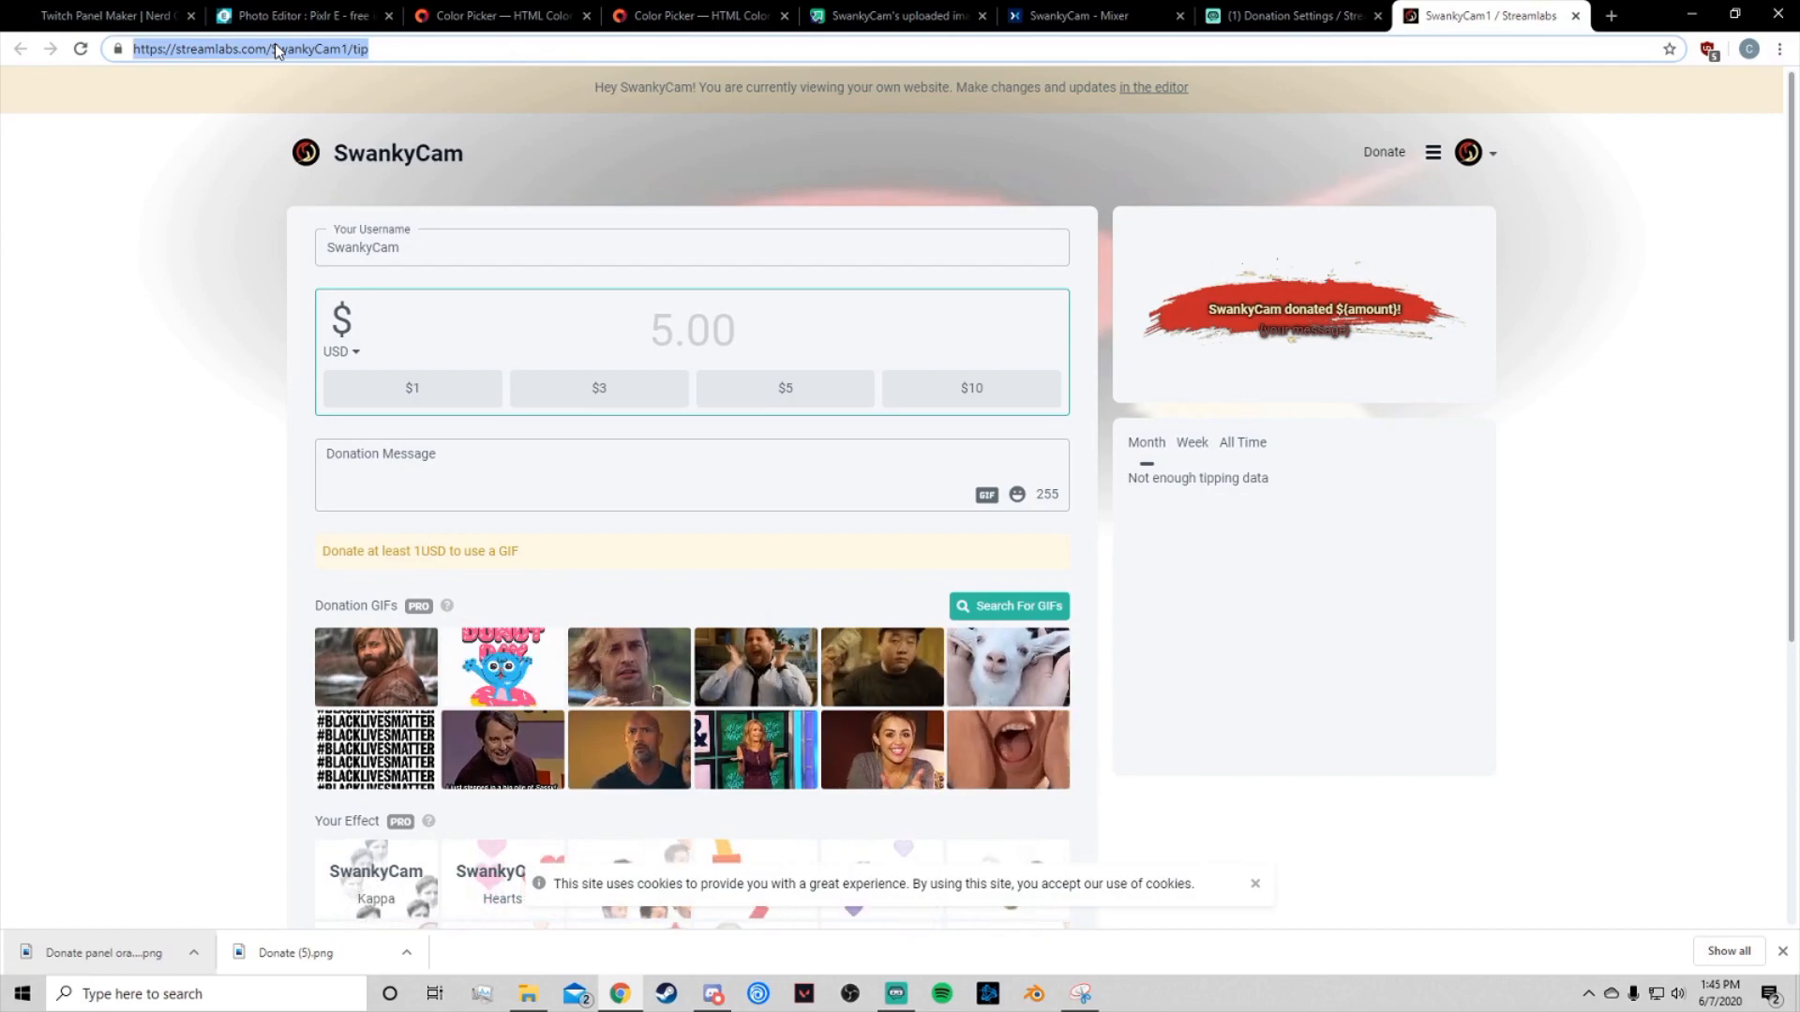
Step: Link the Donate panel image to the copied Streamlabs tip page URL and confirm the image properties
left_click(1078, 15)
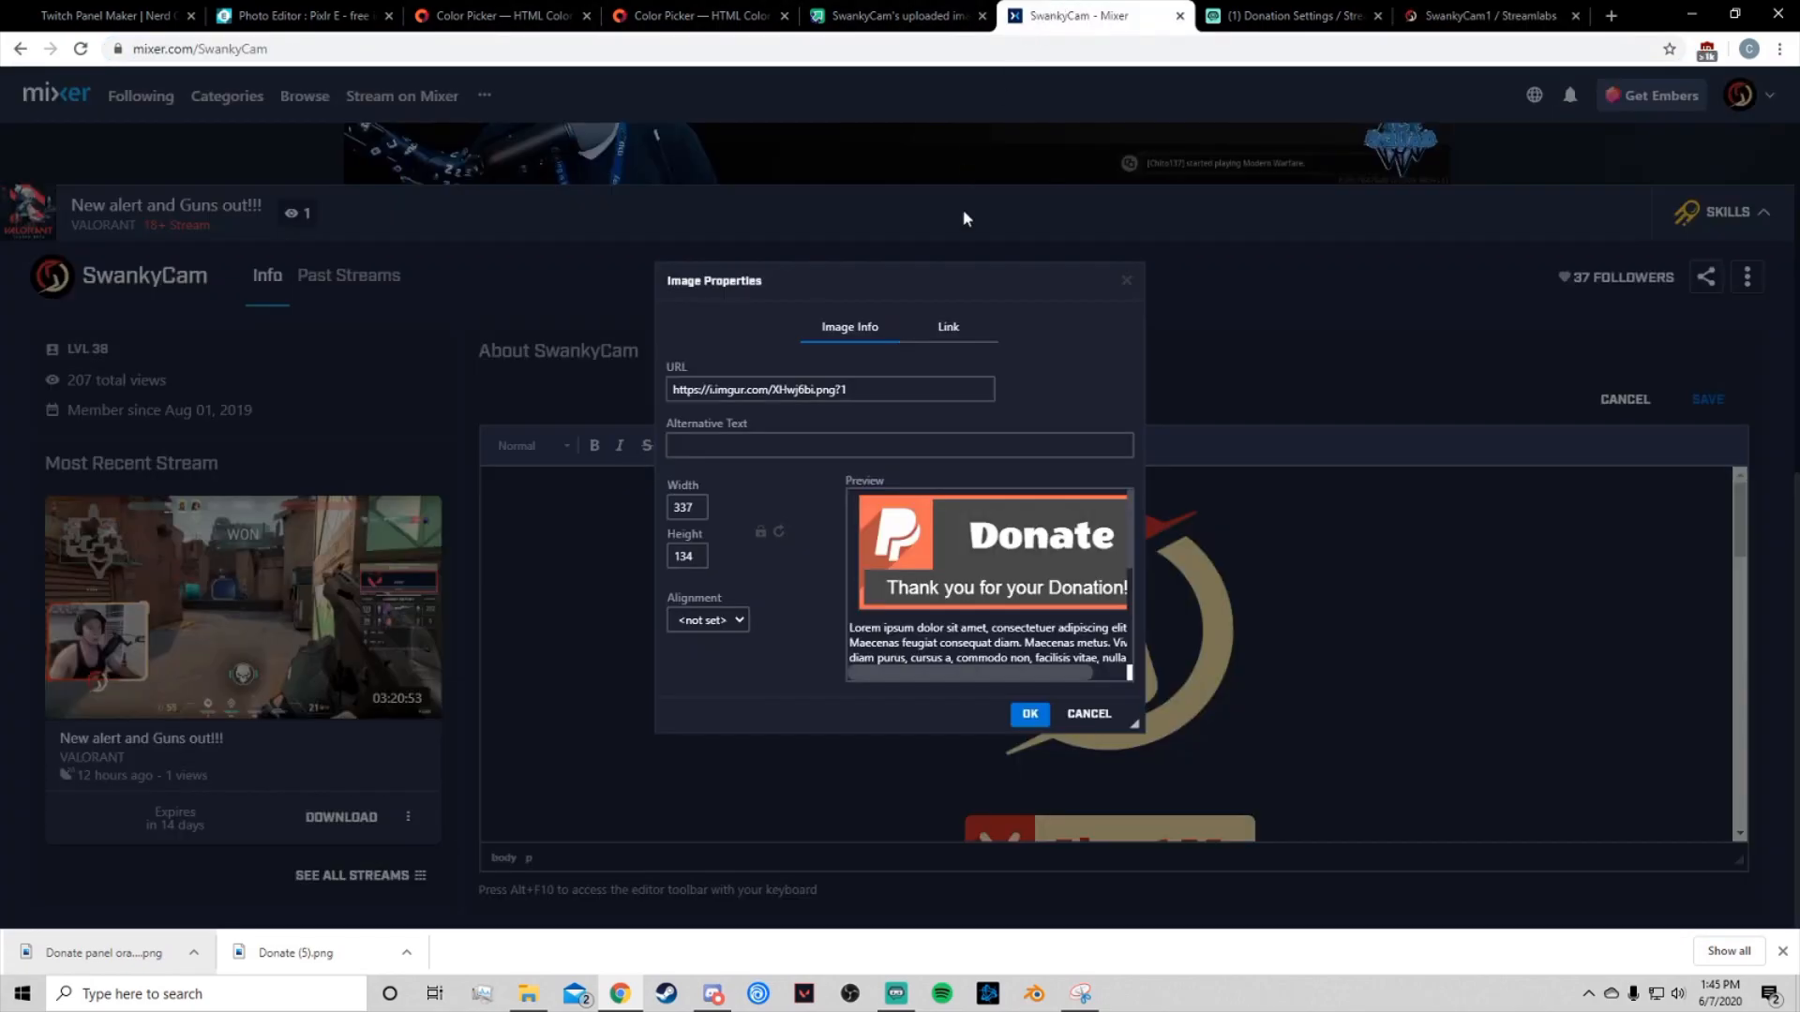
left_click(948, 328)
left_click(781, 384)
key("ctrl+v")
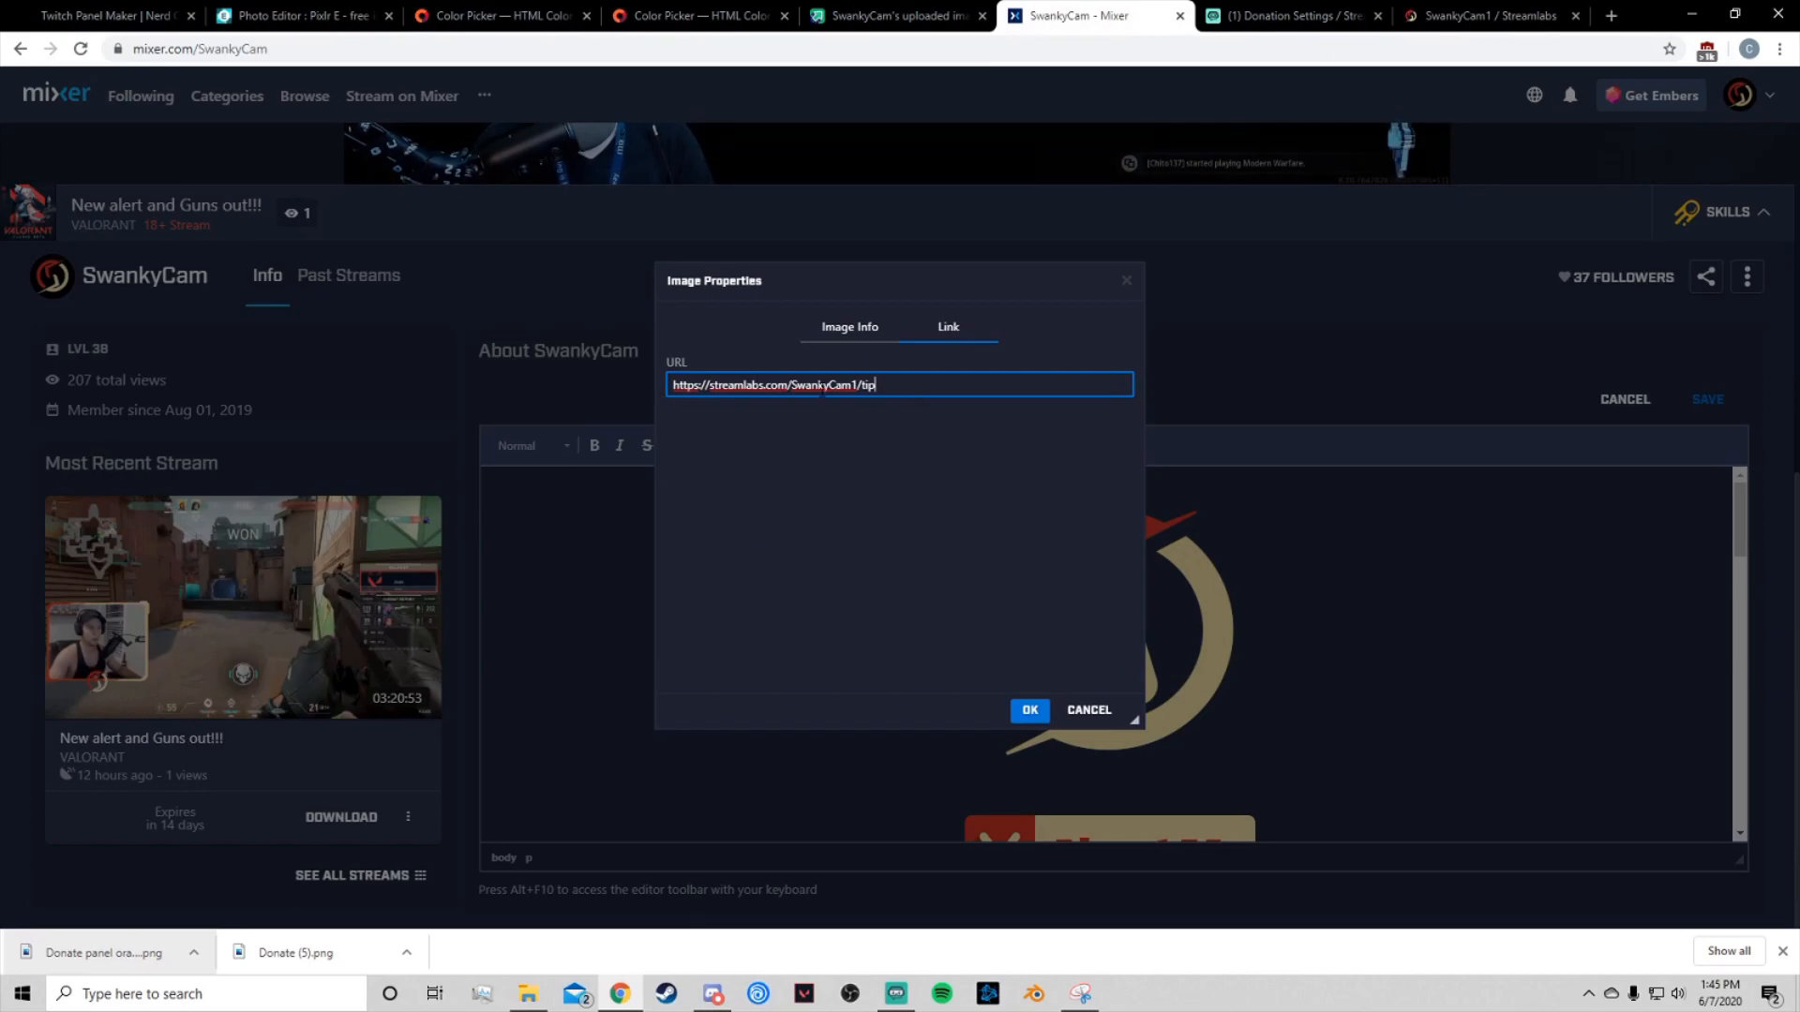
left_click(1030, 709)
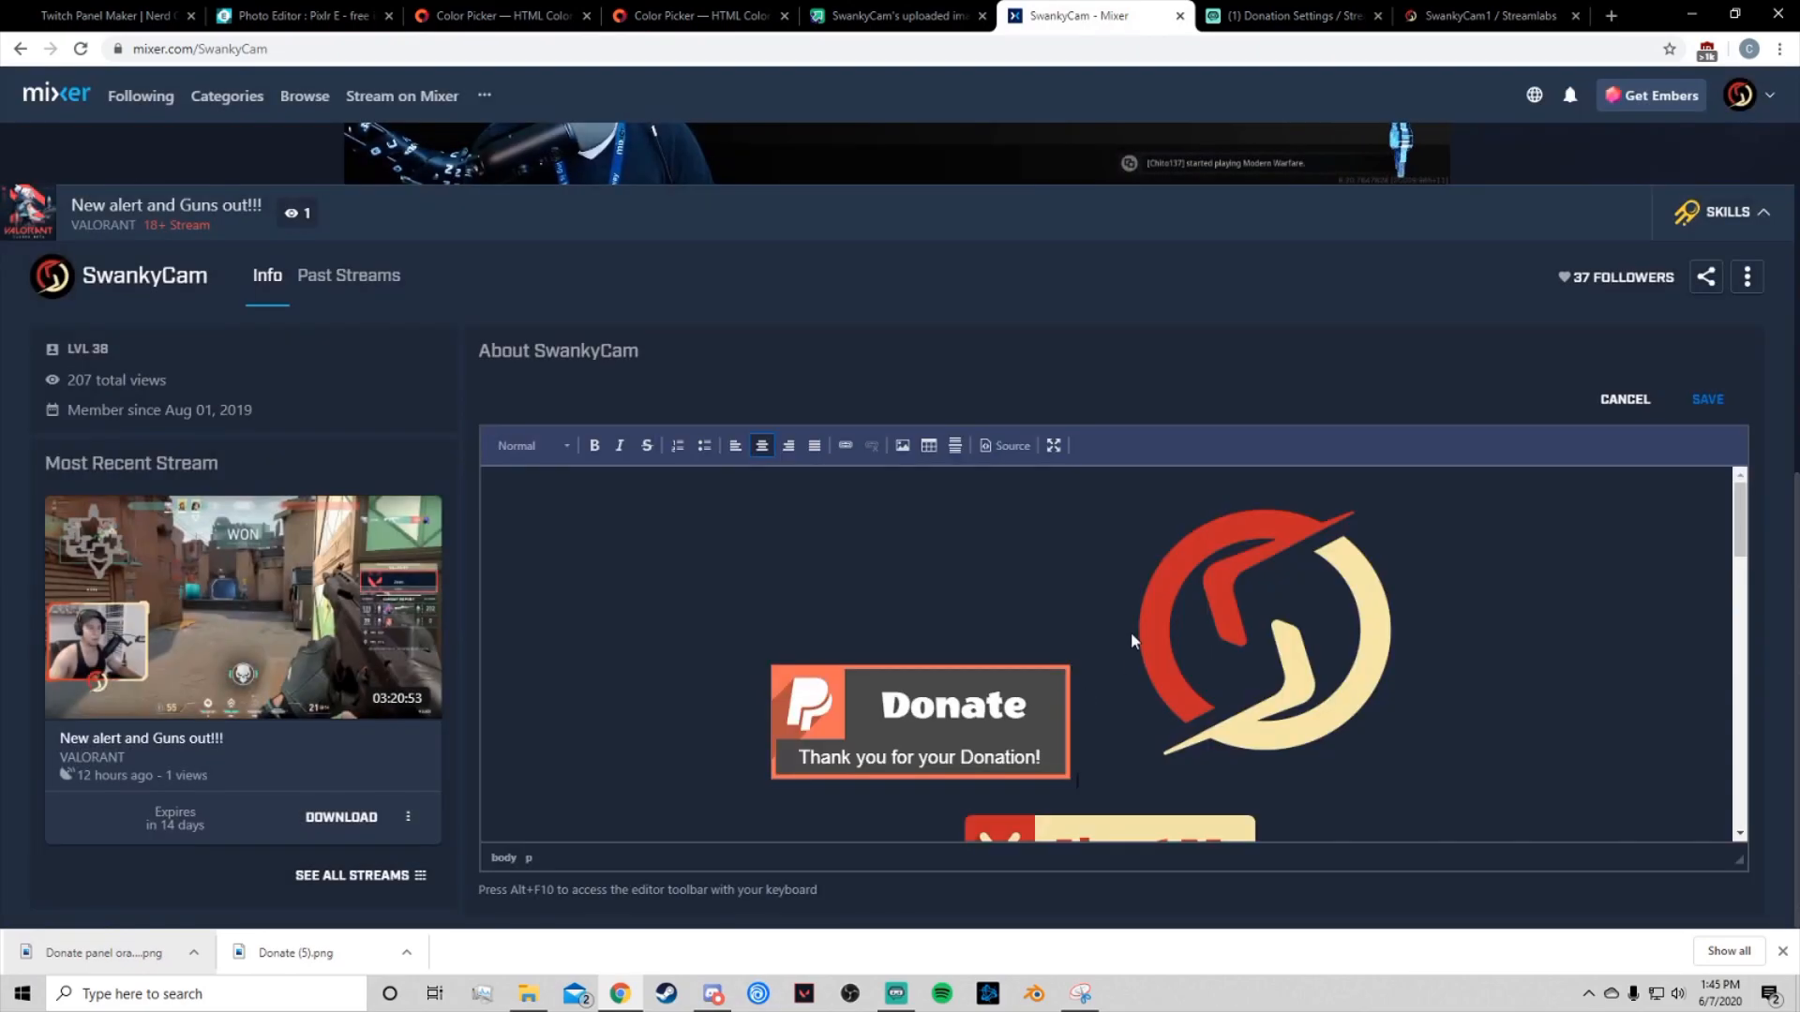
Step: Save the edited About section of the profile
scroll(1133, 639, "down", 3)
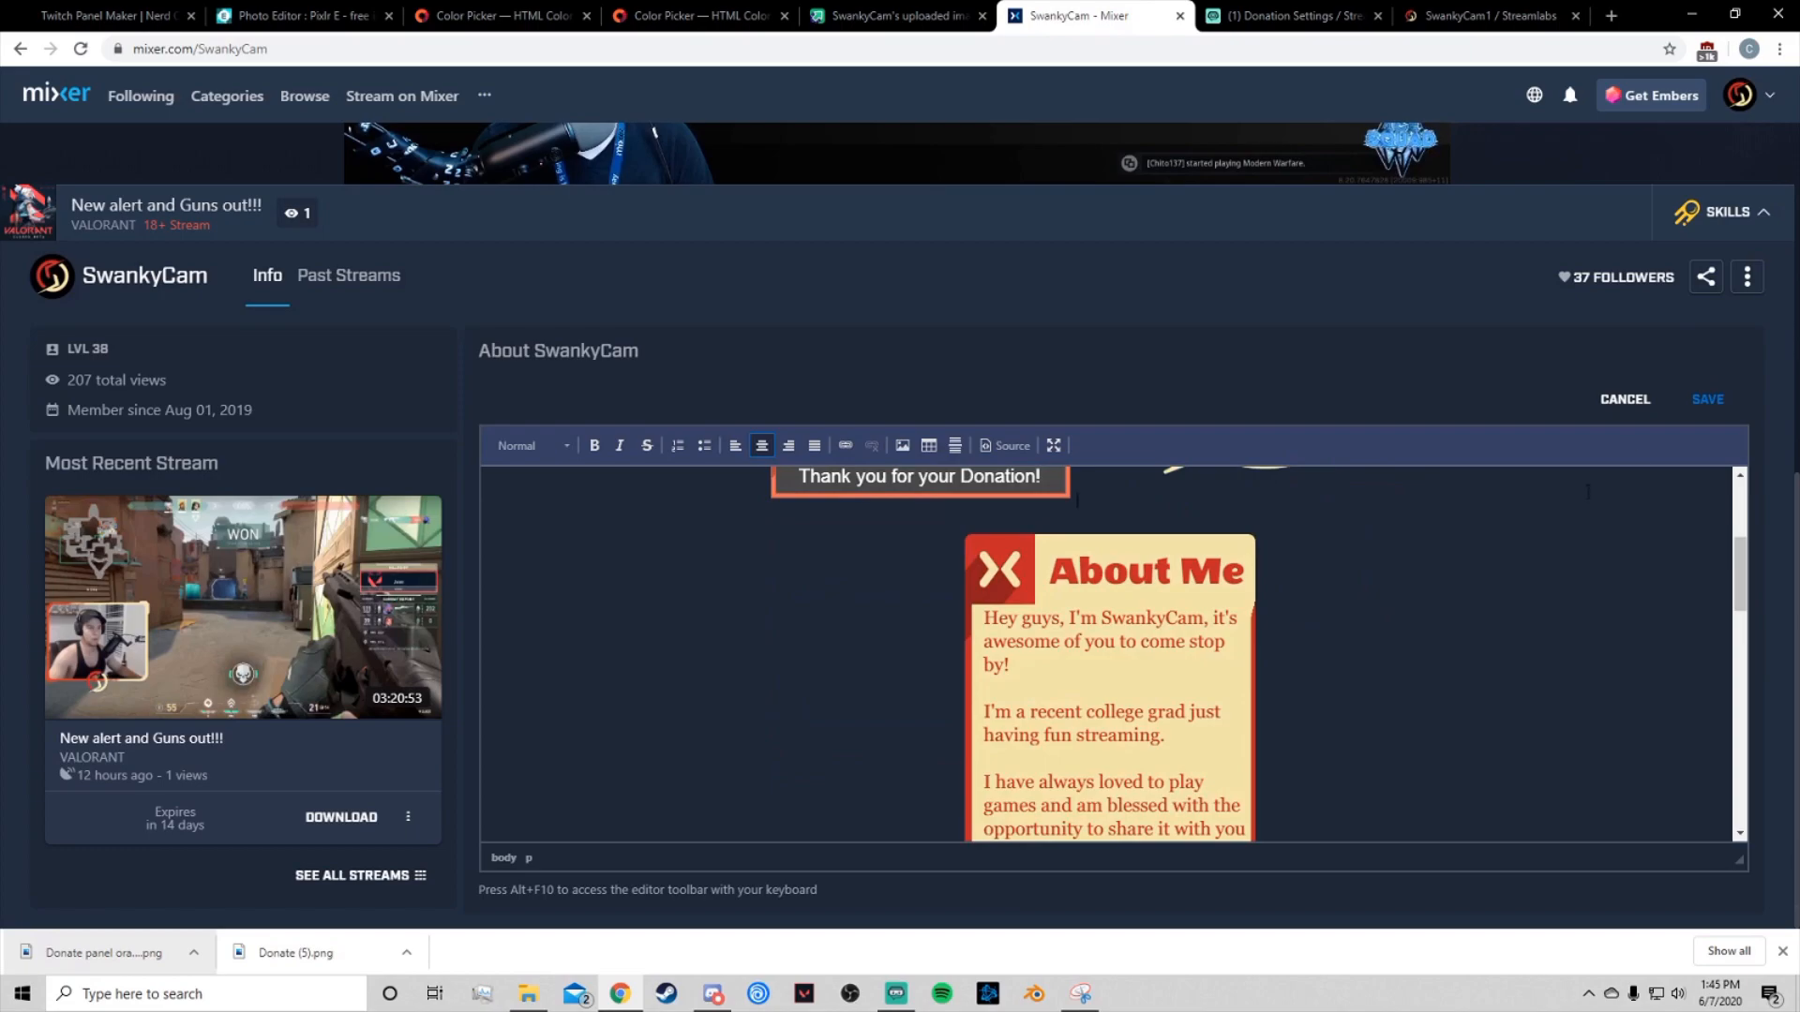
left_click(1702, 402)
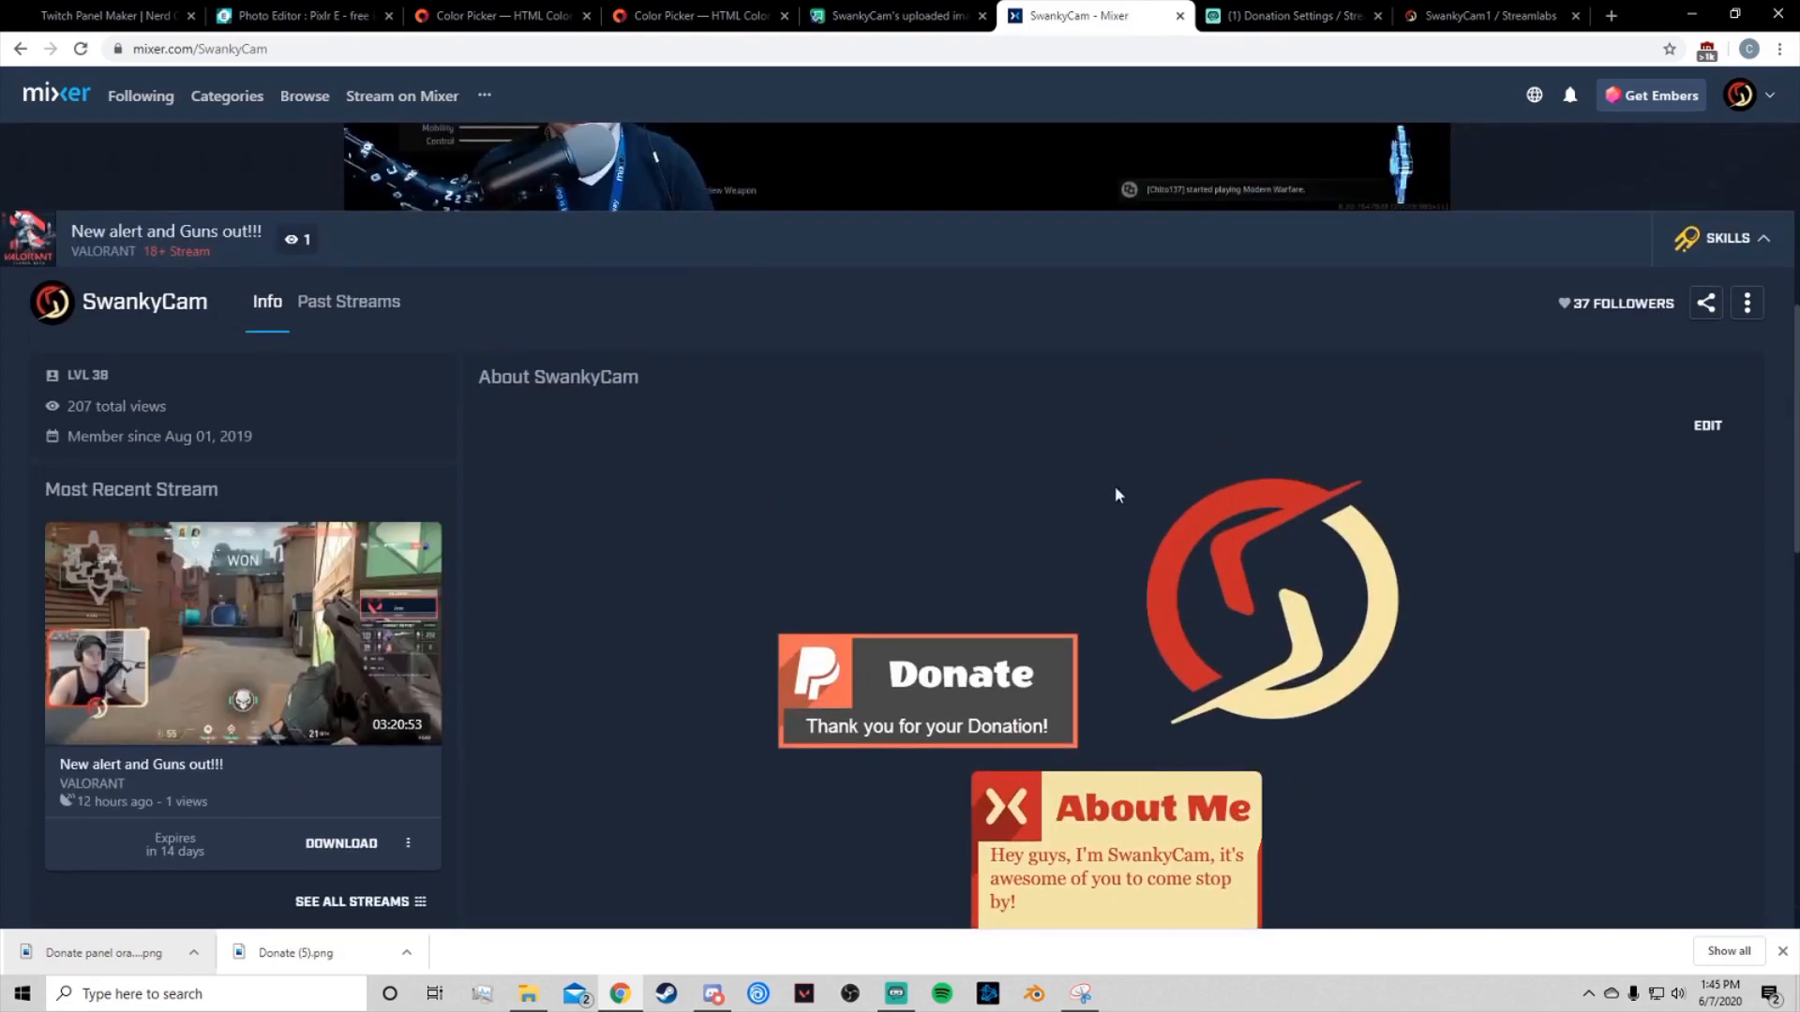
Step: Test the Donate panel by opening its link, then return to the Mixer profile
scroll(1236, 459, "down", 1)
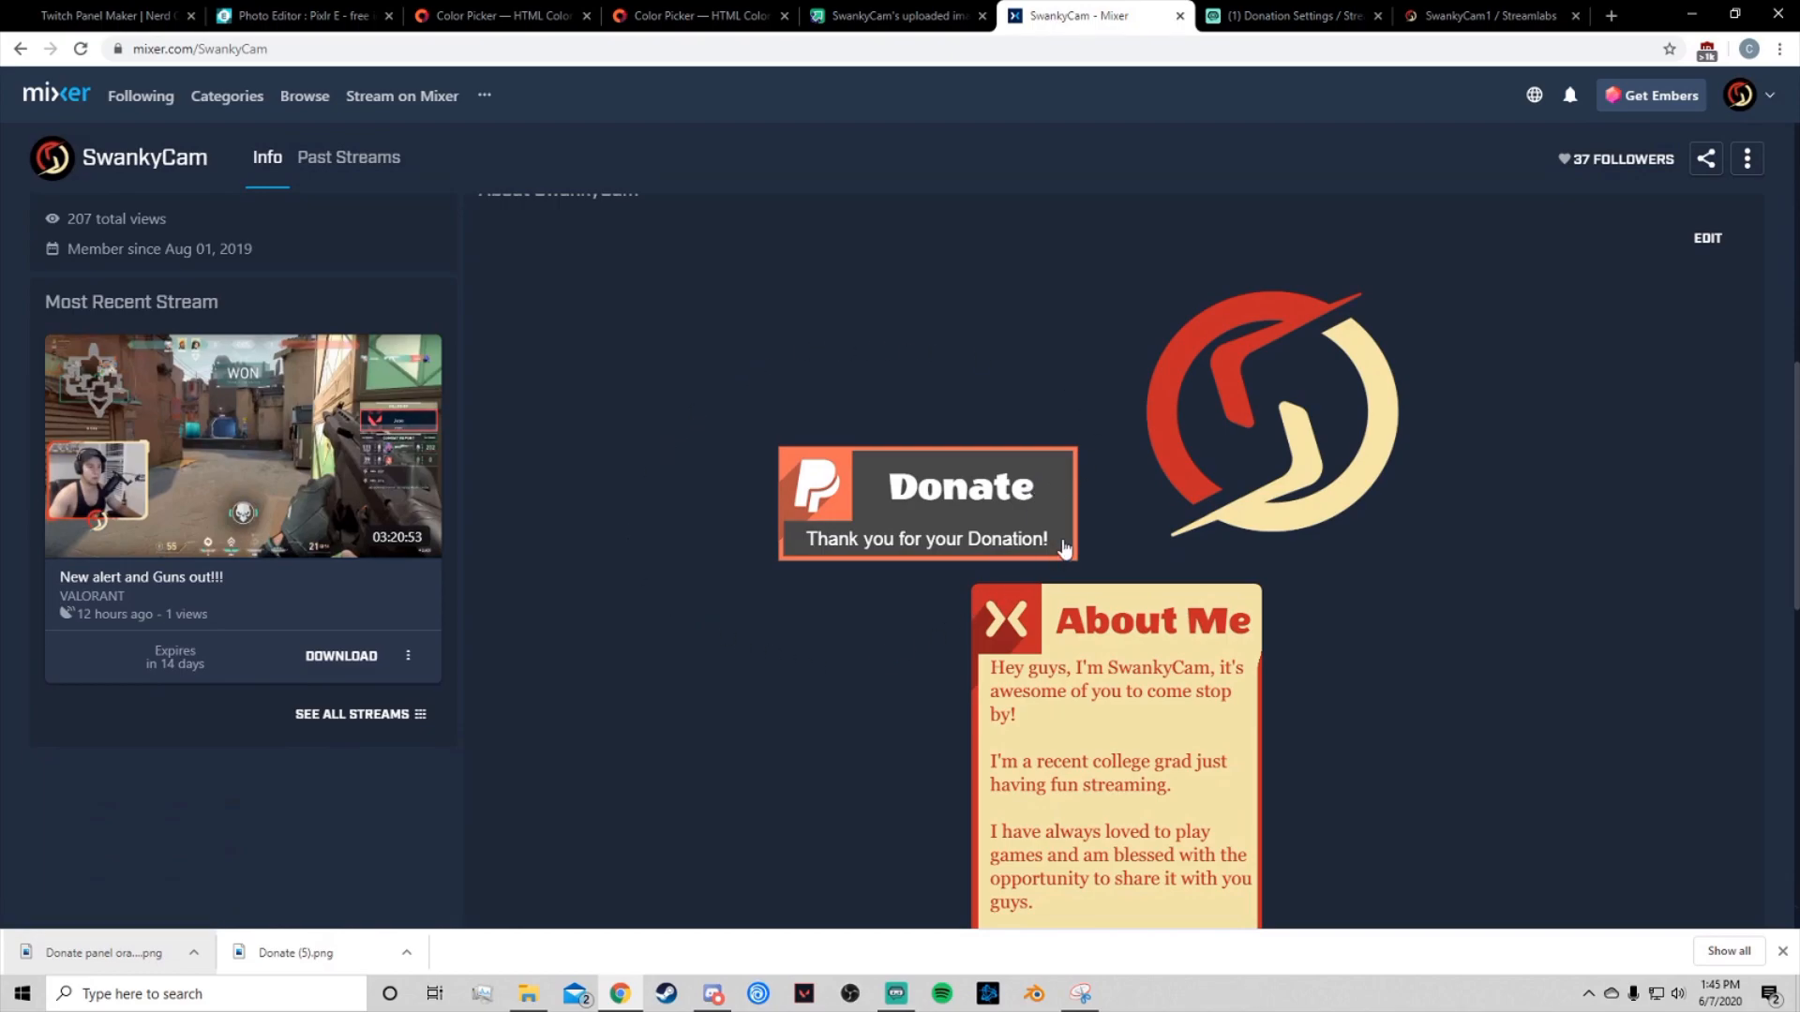
left_click(947, 503)
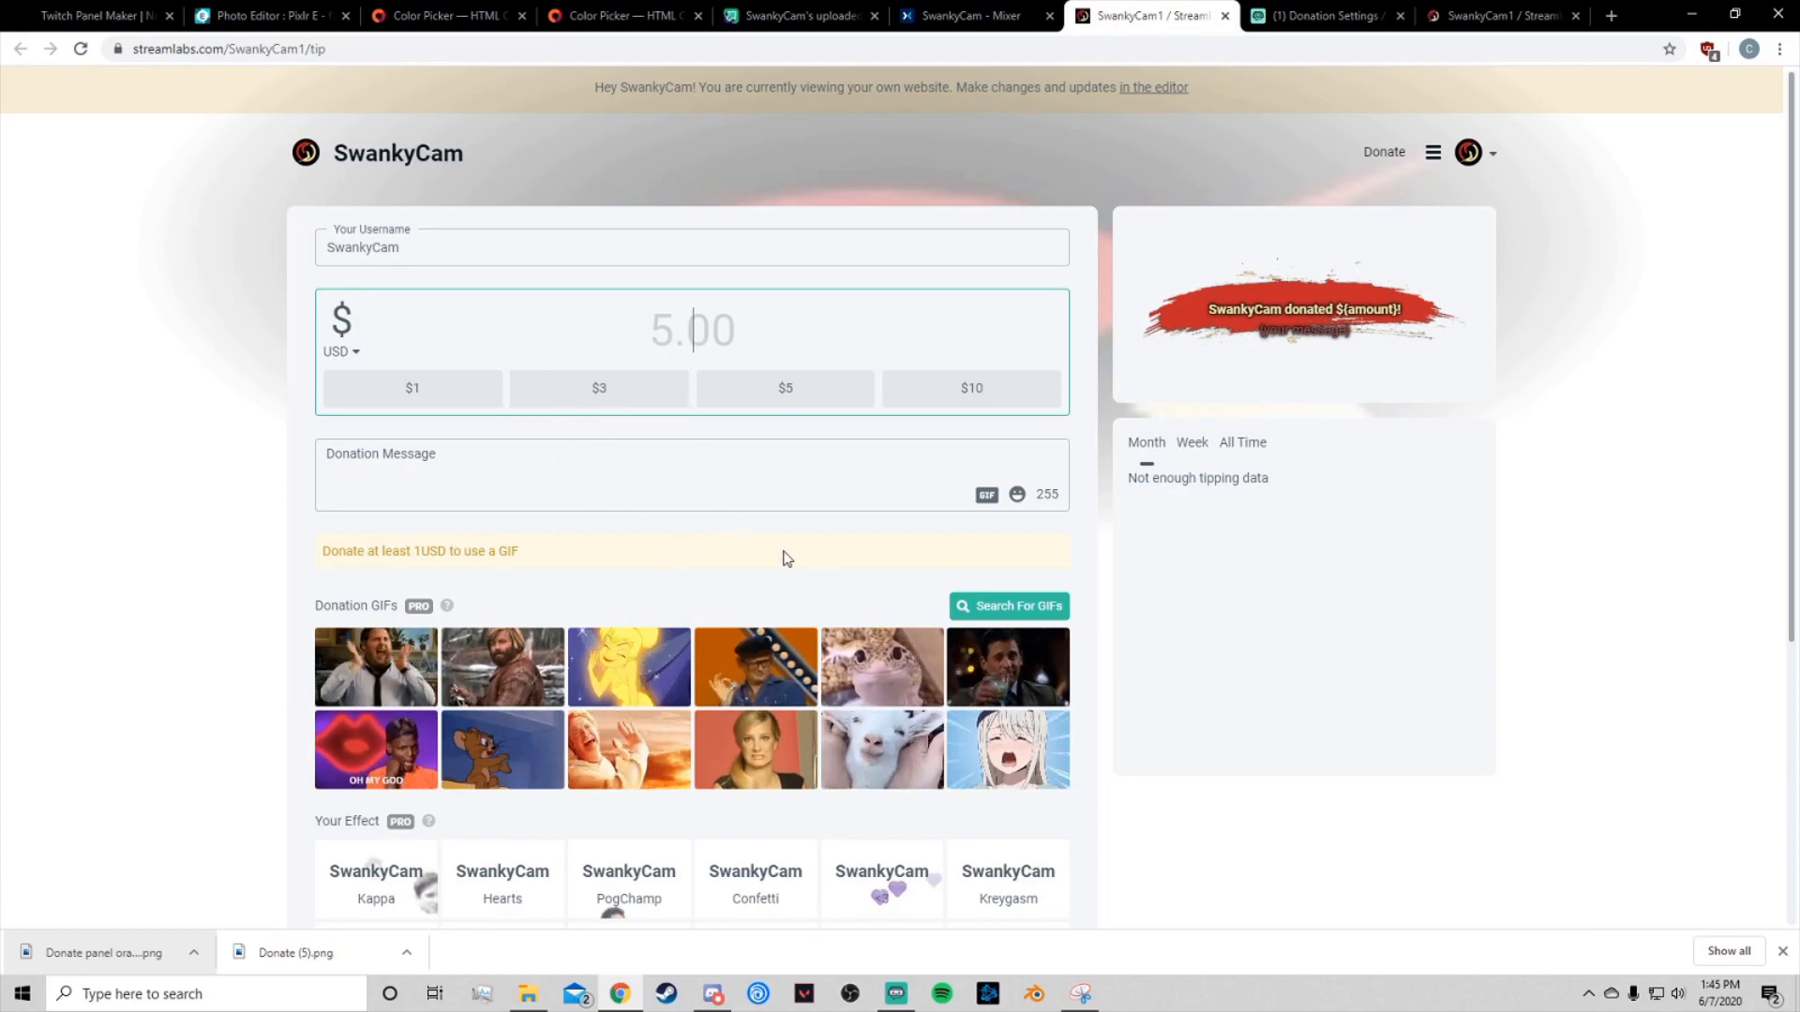
left_click(989, 28)
Step: Scroll through the profile's About section to review the panels
scroll(1102, 458, "down", 4)
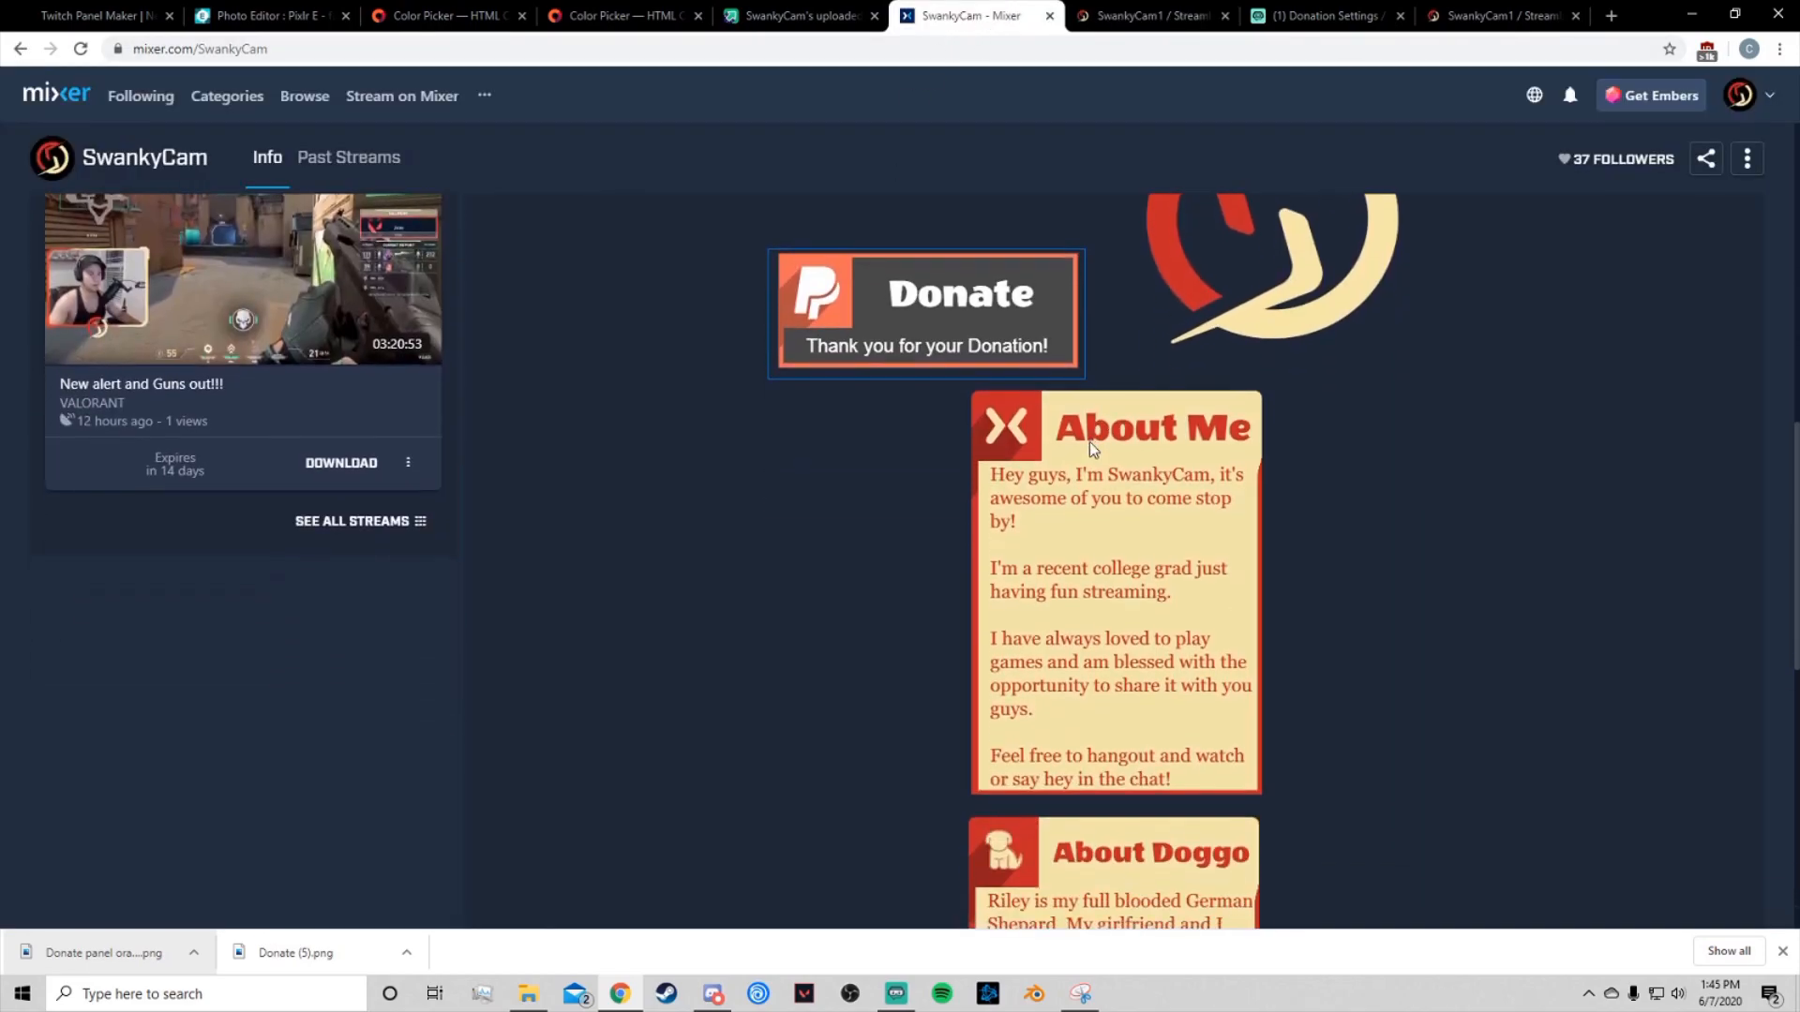
scroll(1088, 448, "up", 1)
scroll(1078, 454, "down", 4)
scroll(1078, 441, "down", 4)
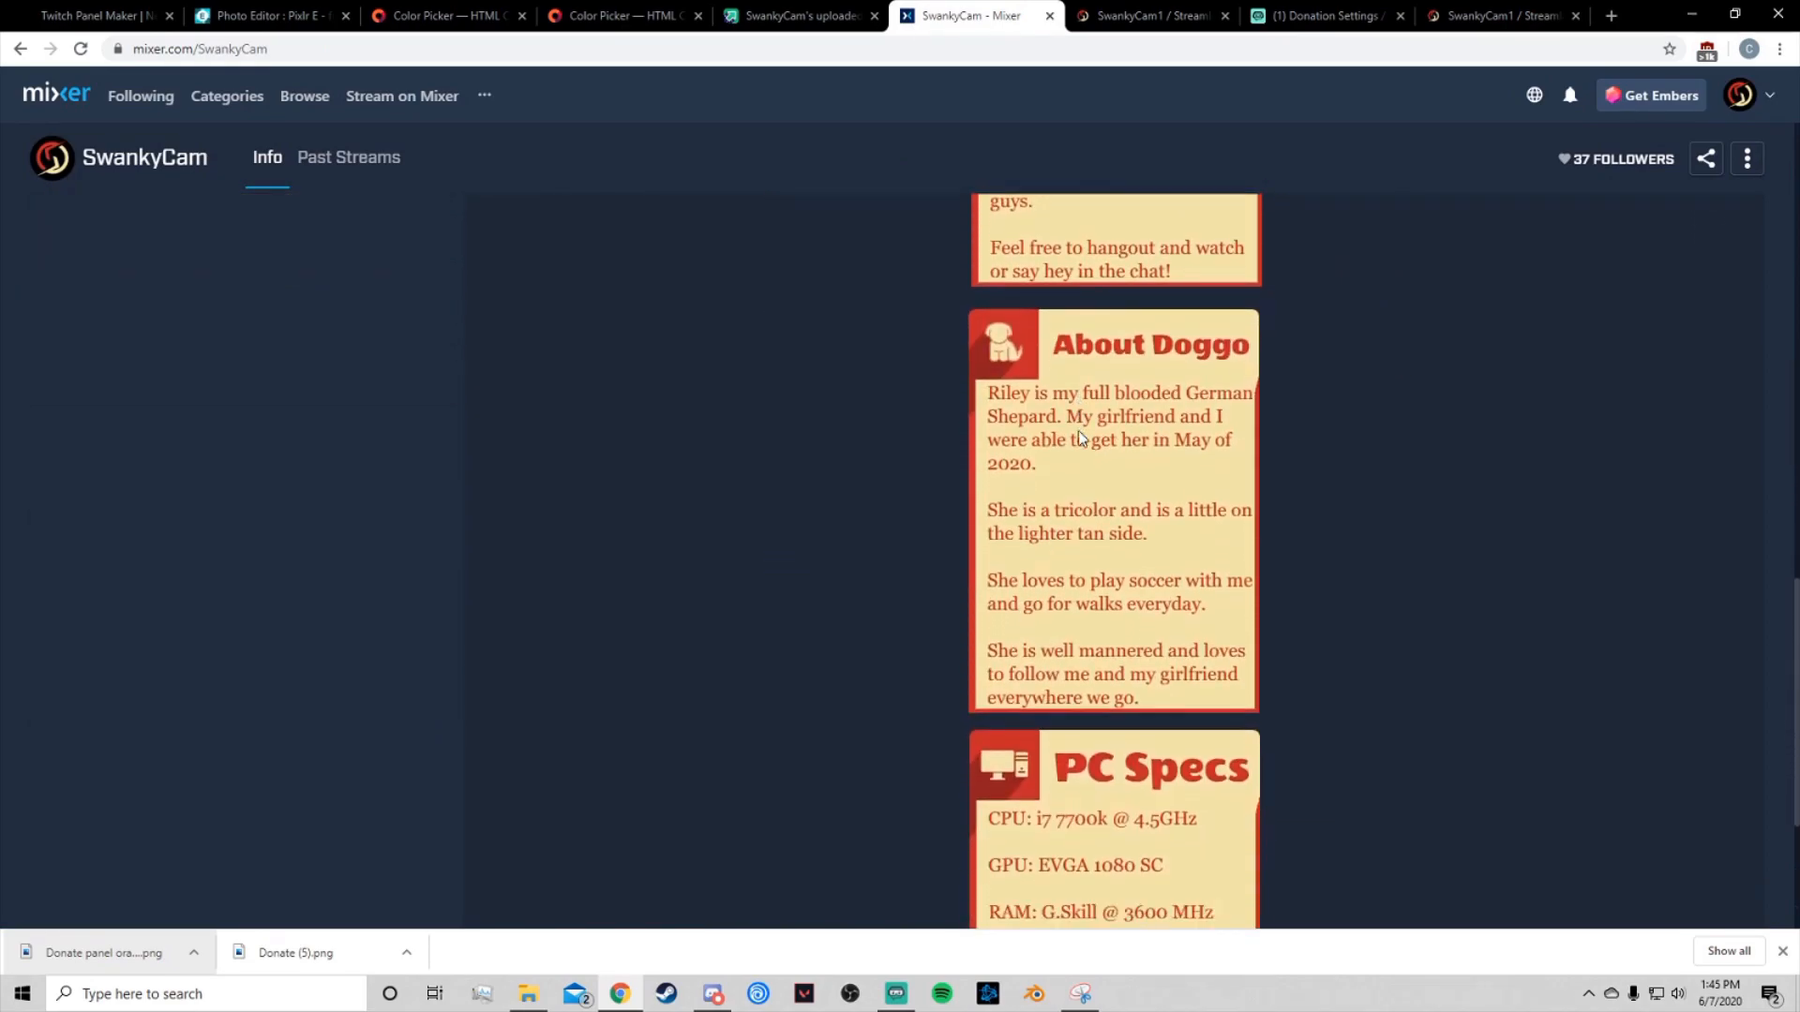
scroll(1069, 497, "up", 5)
scroll(1065, 521, "up", 9)
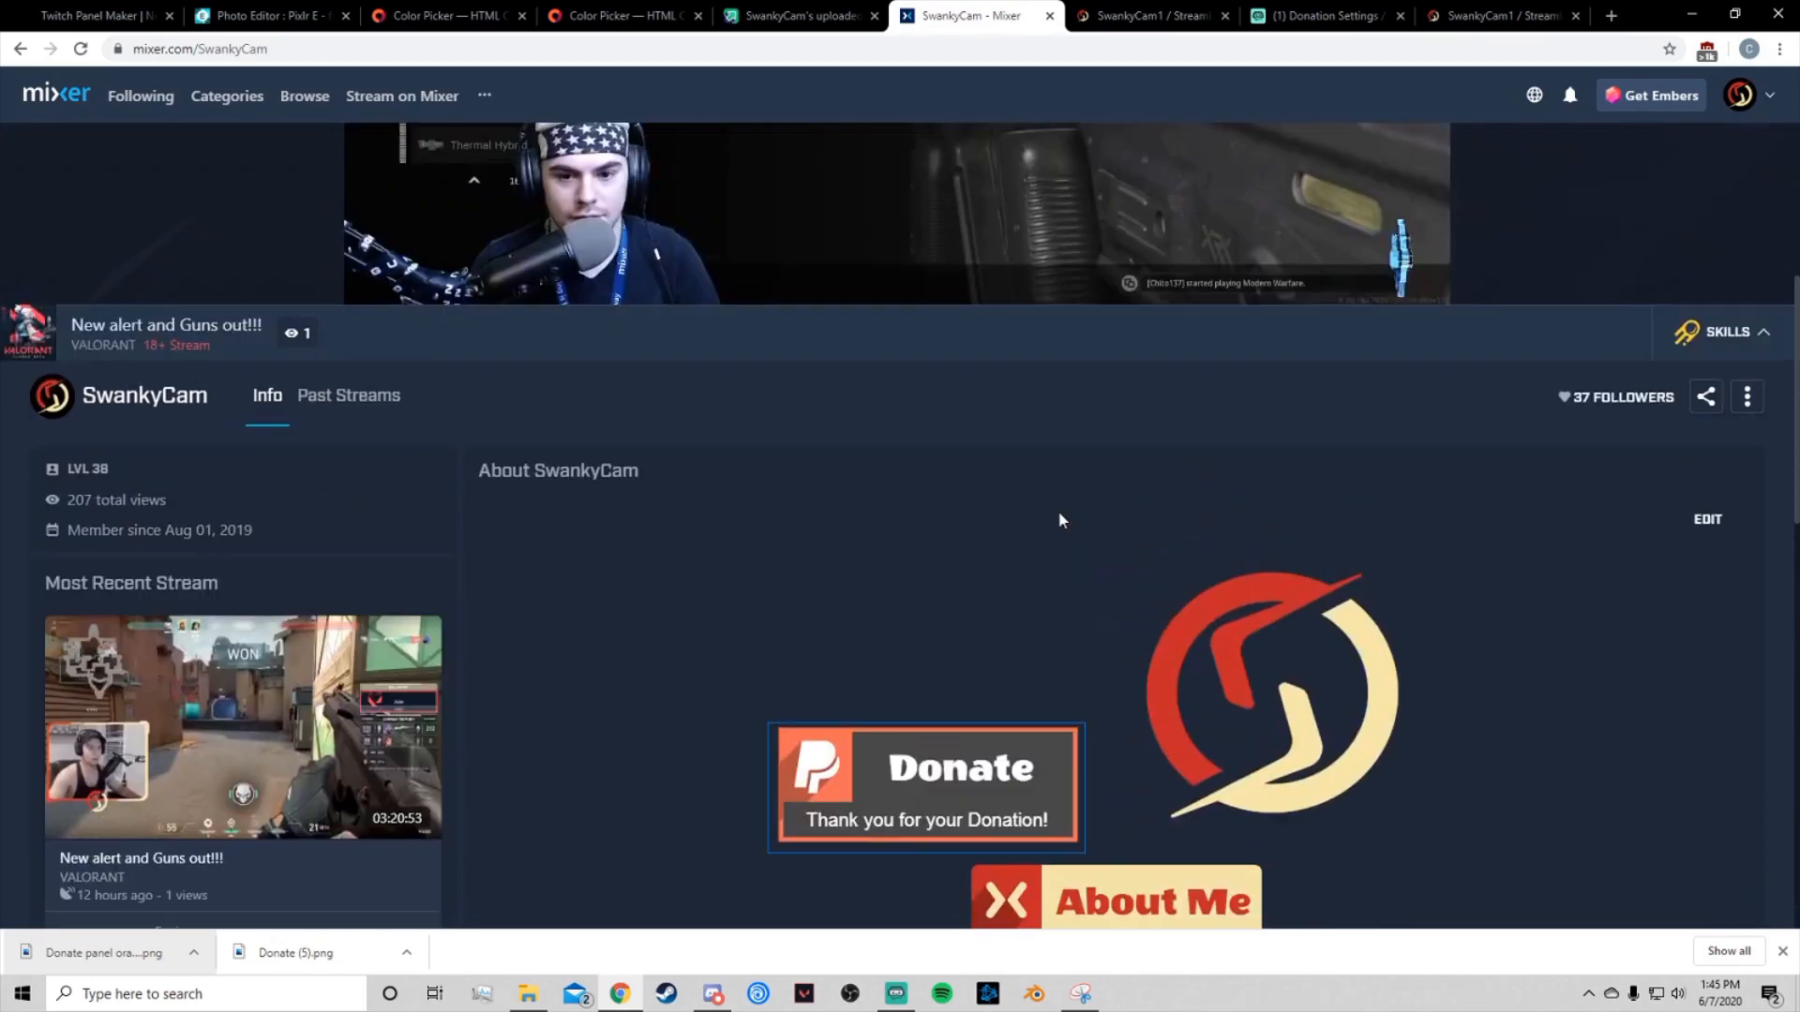
scroll(925, 567, "down", 2)
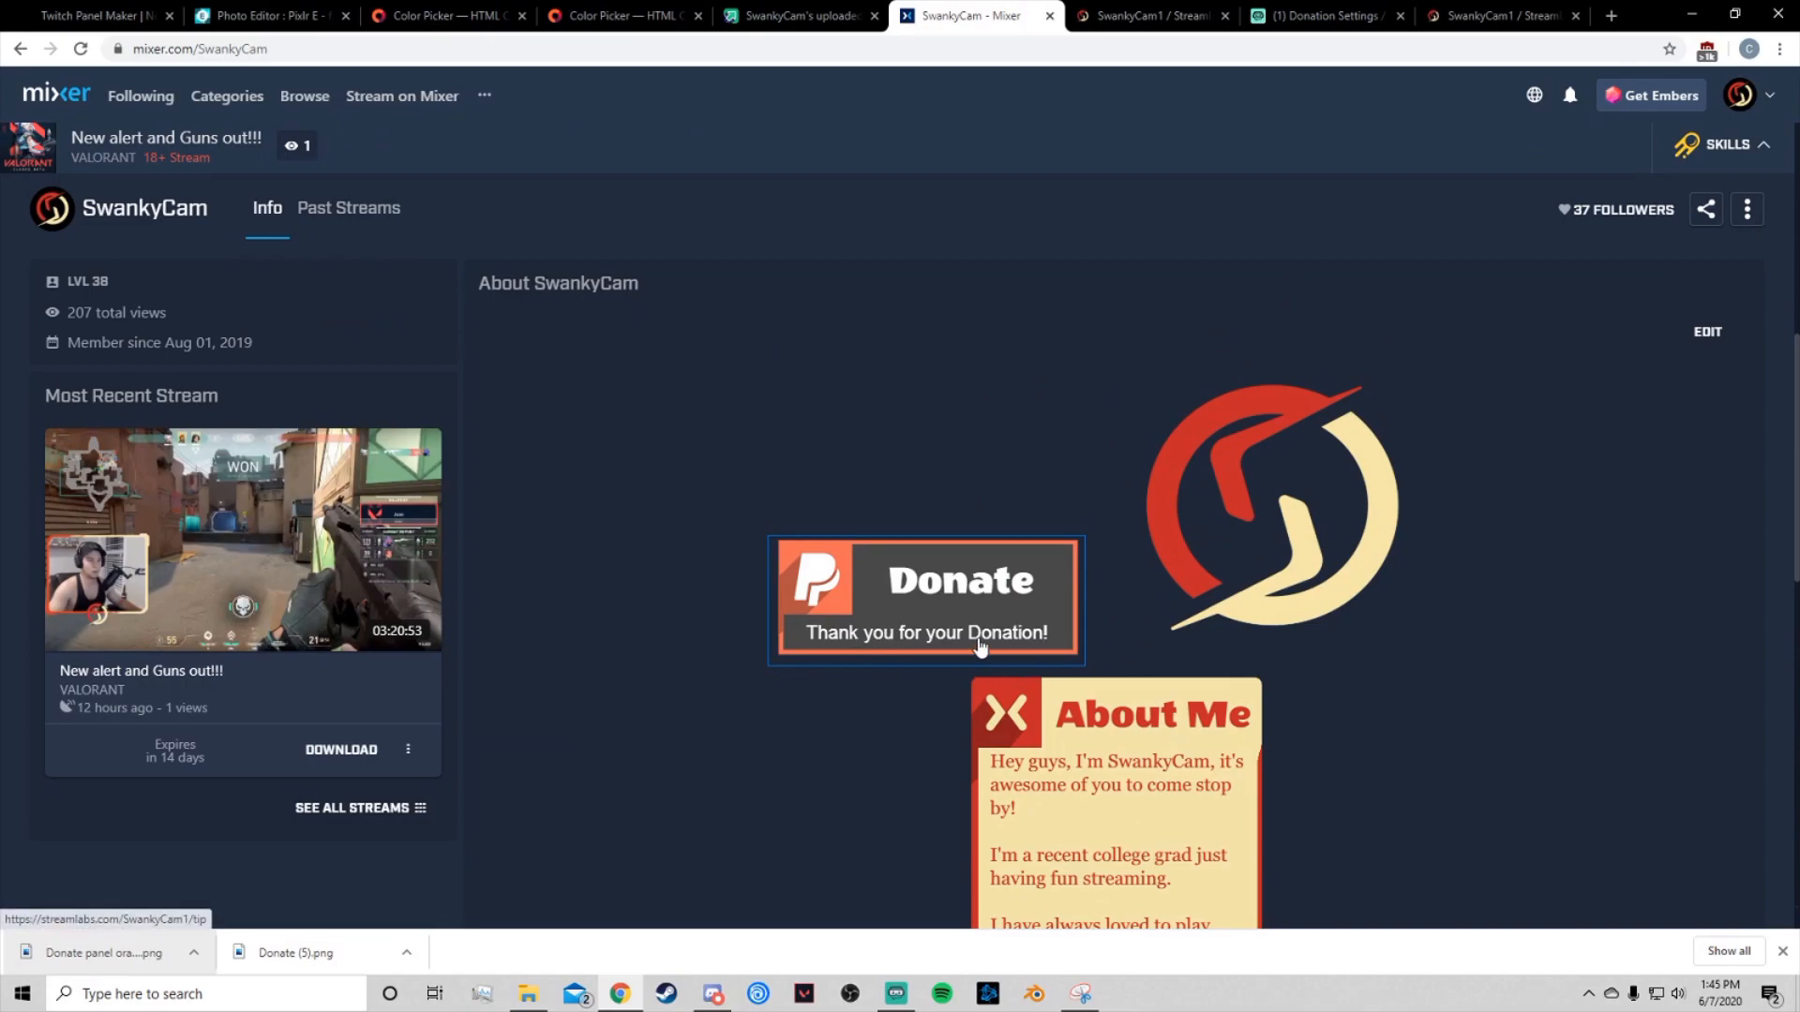
scroll(1021, 654, "down", 2)
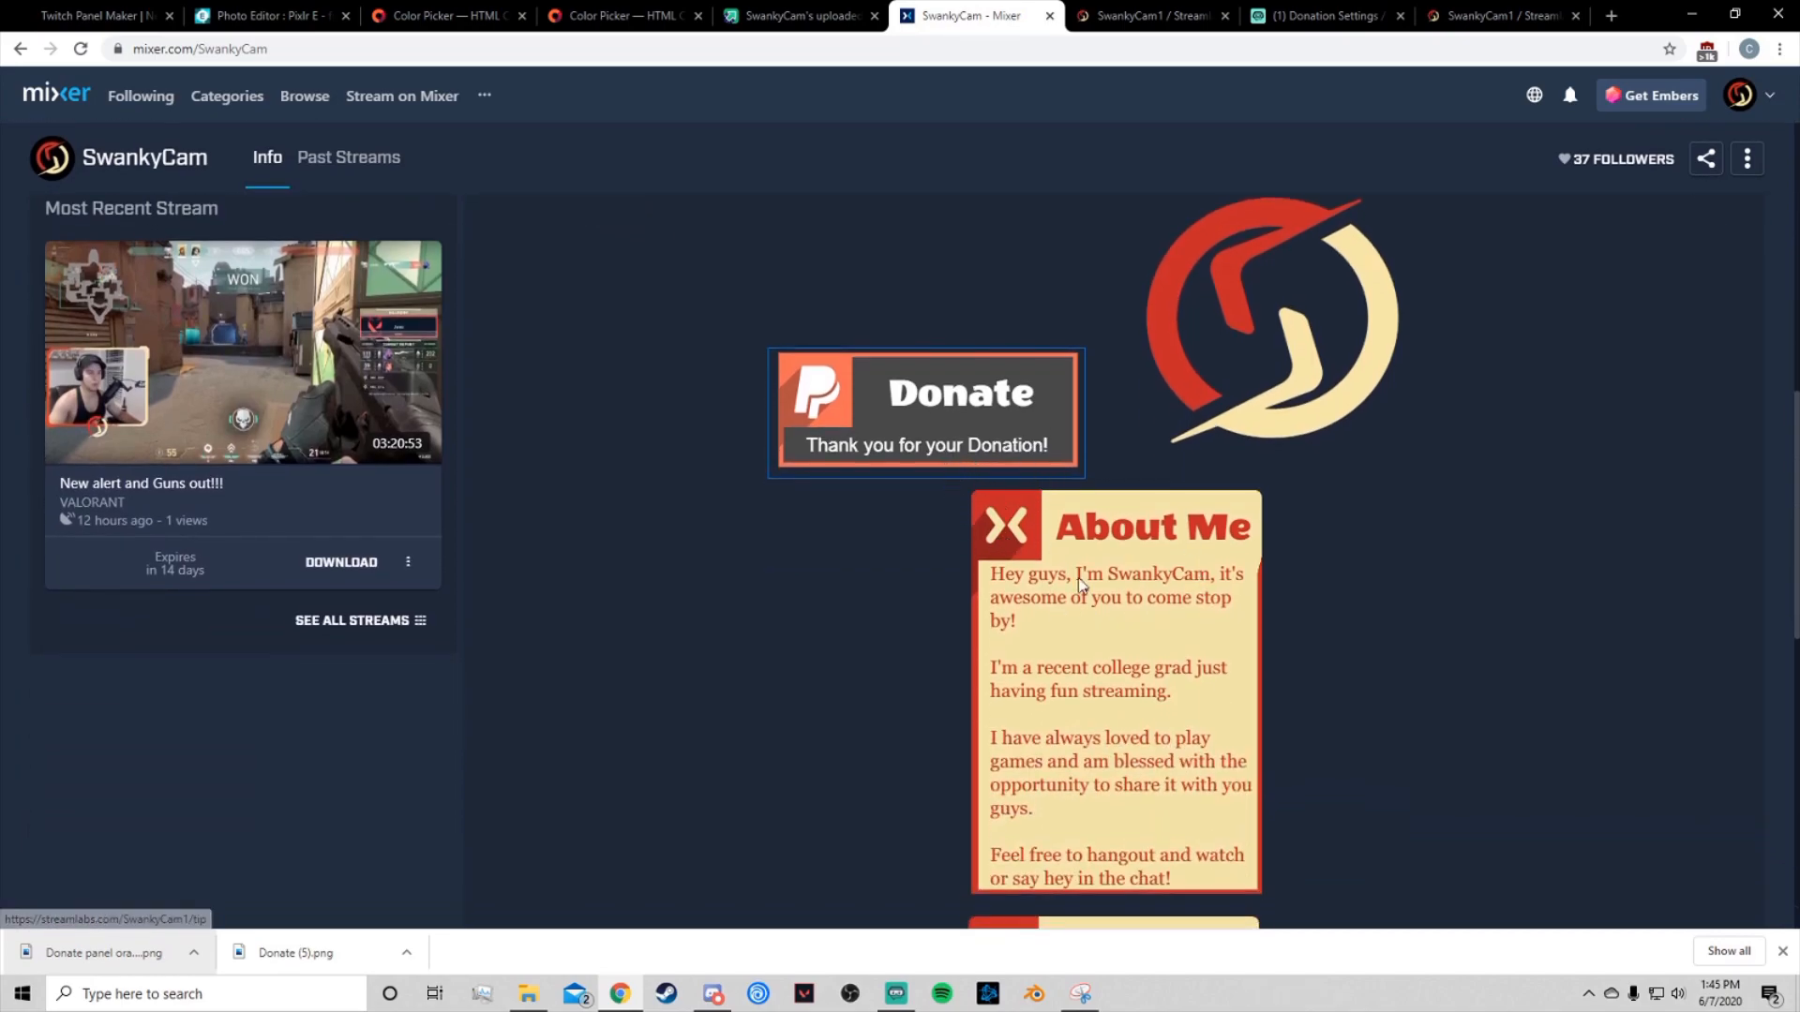